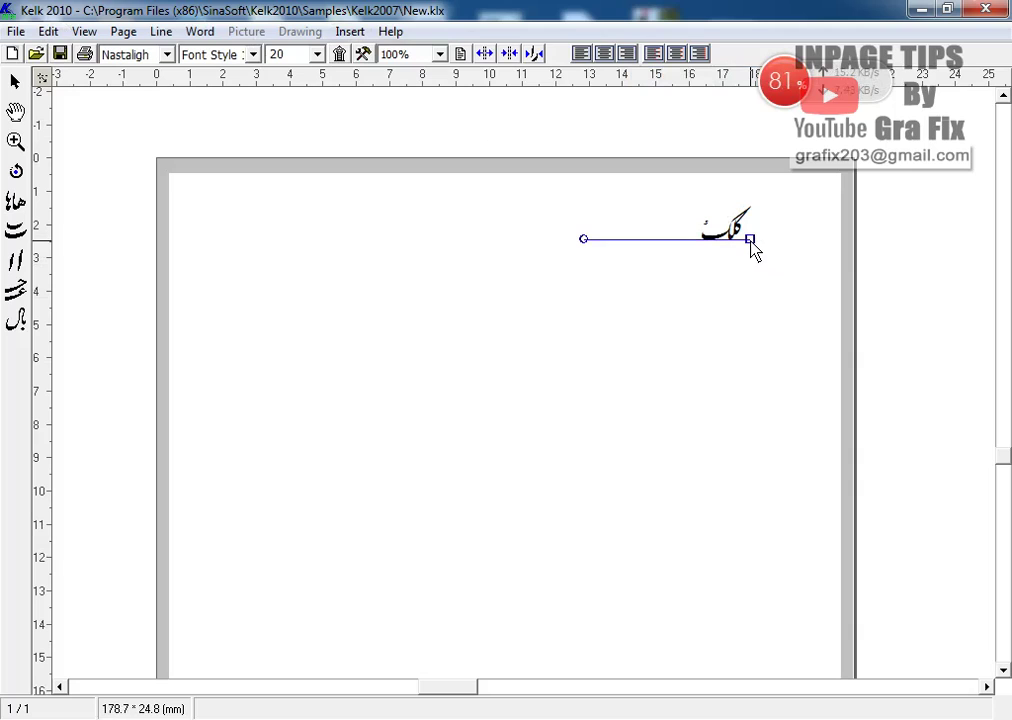
In the text line's properties, use operating system text and replace the content with "ام المومنین حضرت عائشہ رضی اللہ عنہا".
right_click(749, 242)
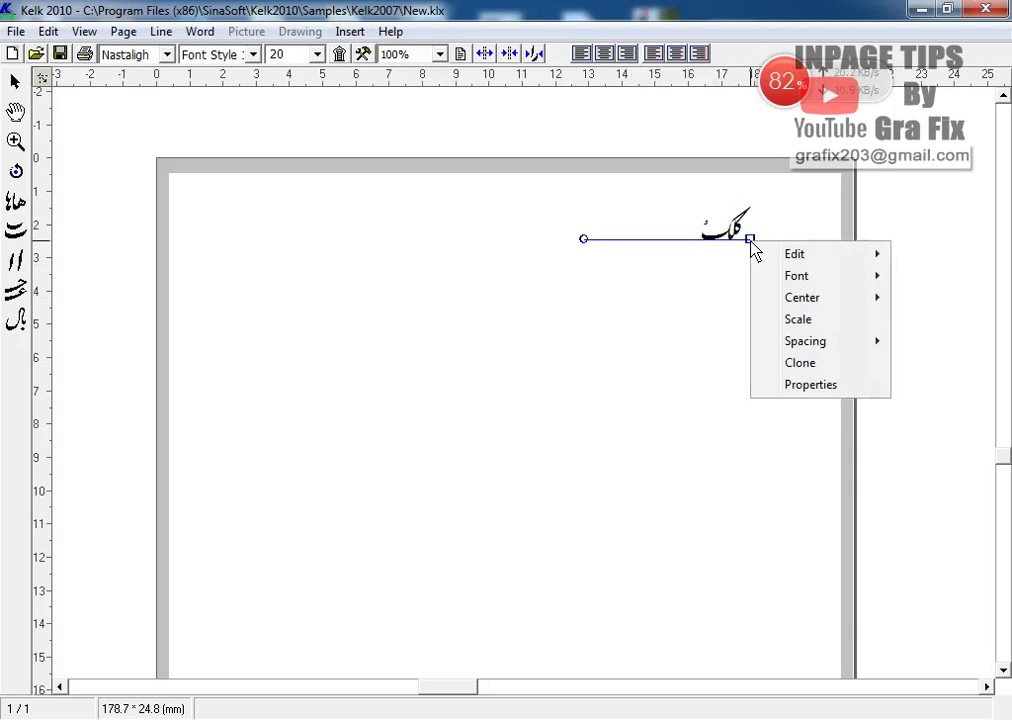
click(828, 398)
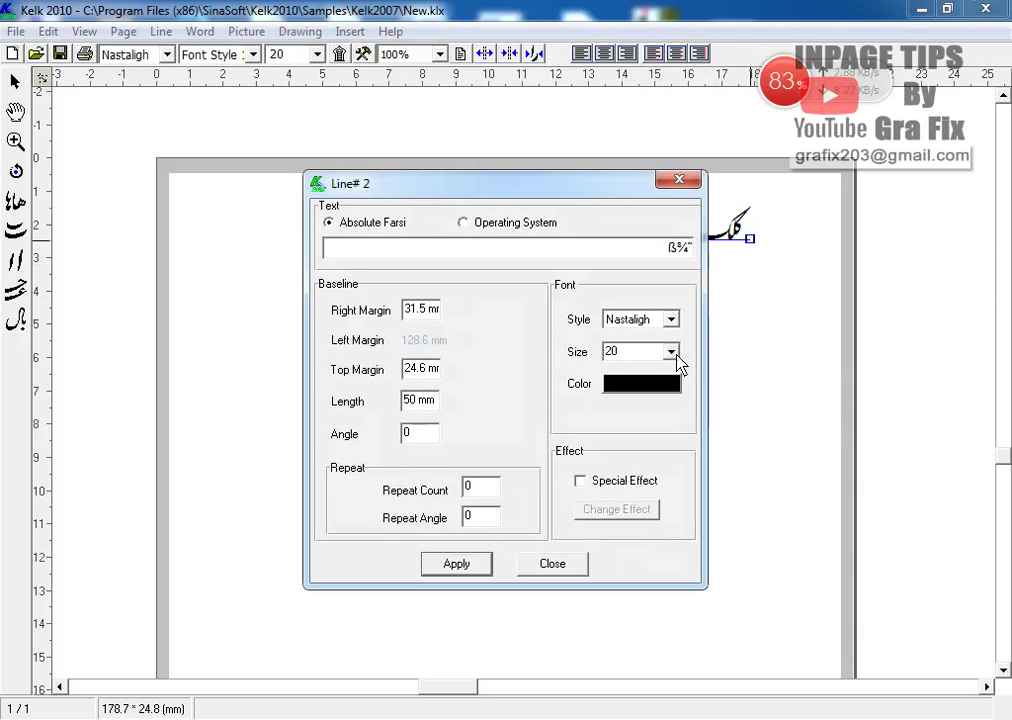
click(462, 222)
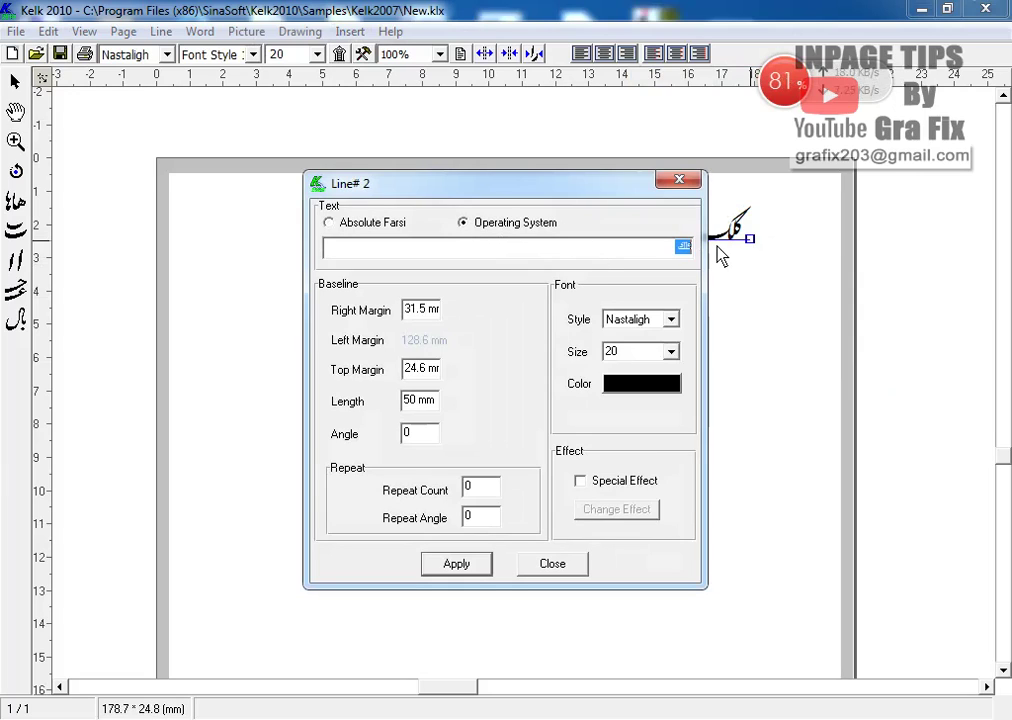
text(ا)
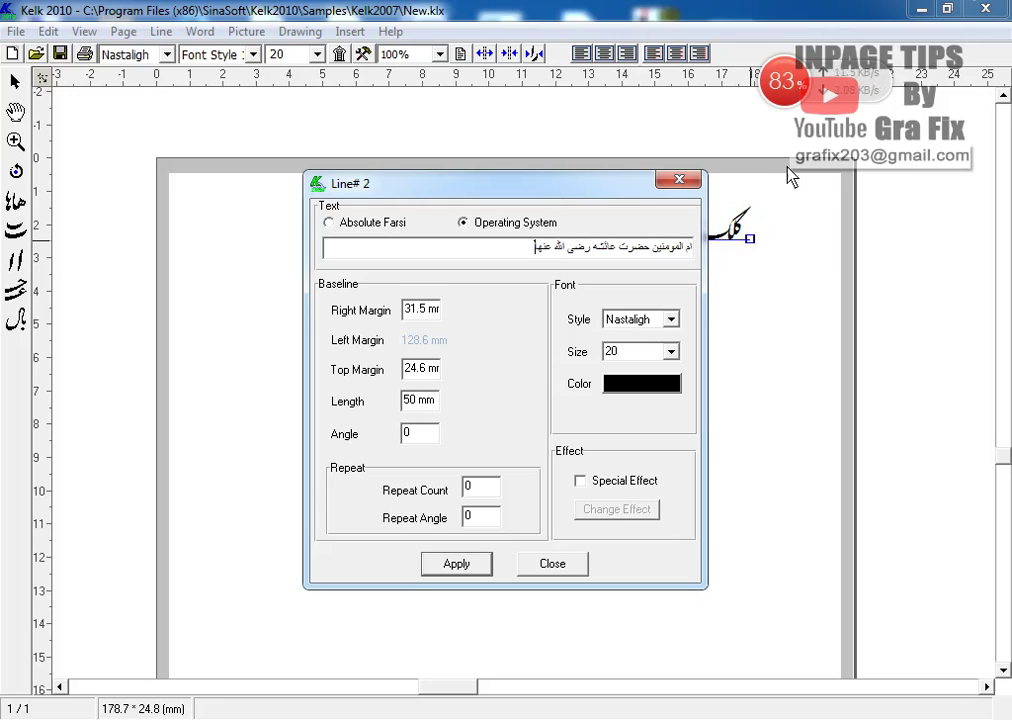
Set the line's font style to Tuluth, apply it and close the line properties.
click(671, 319)
click(620, 352)
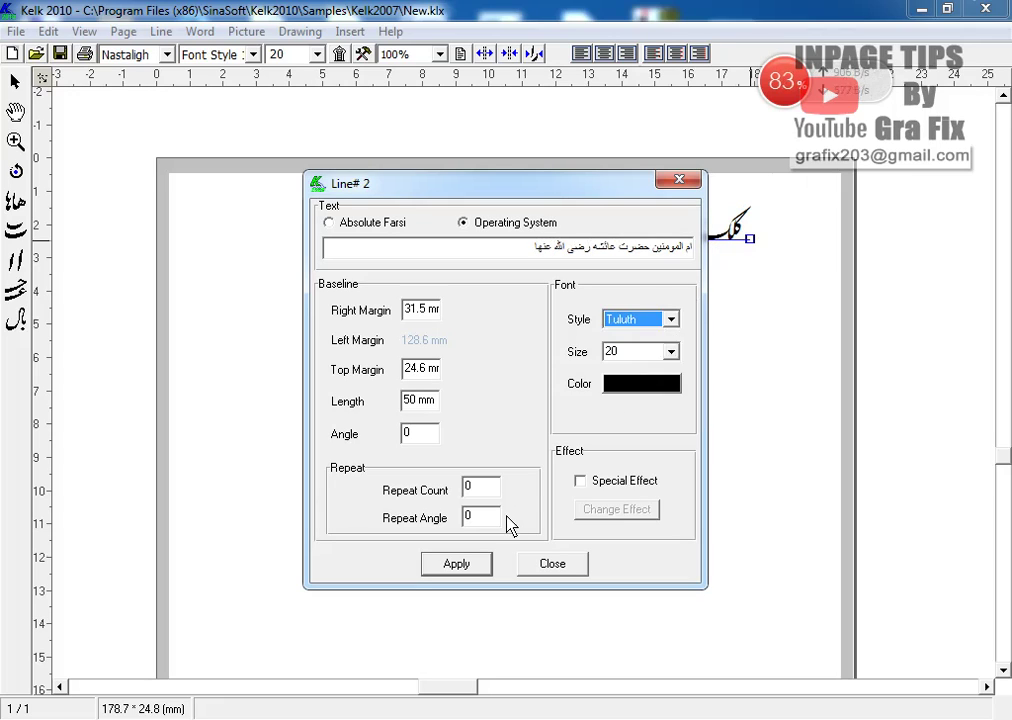
click(479, 567)
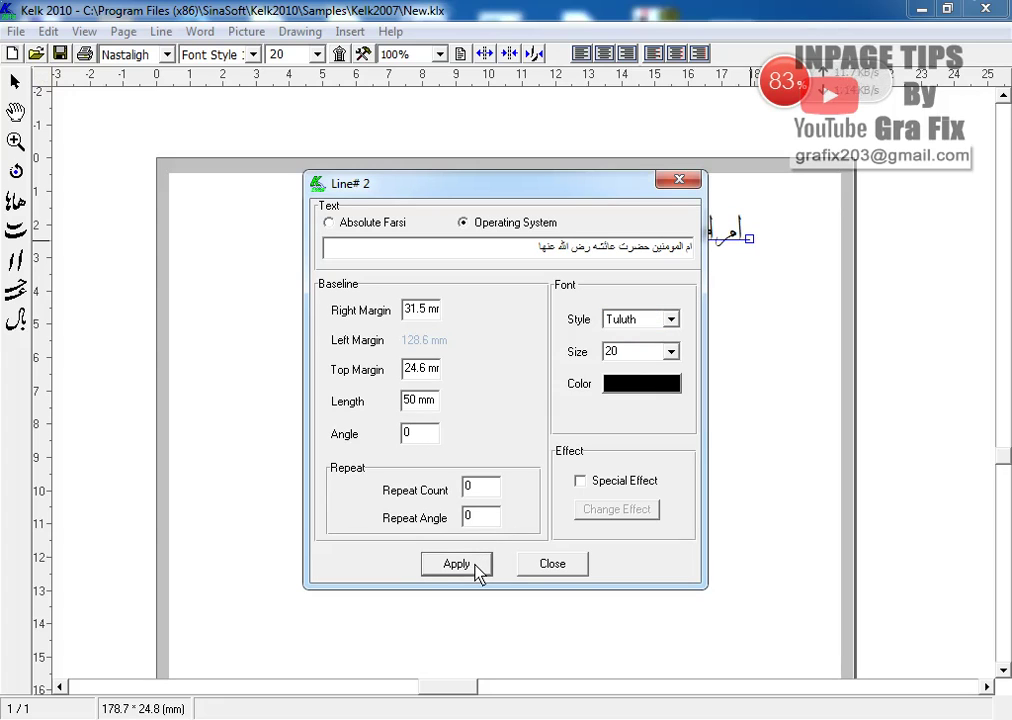
click(675, 181)
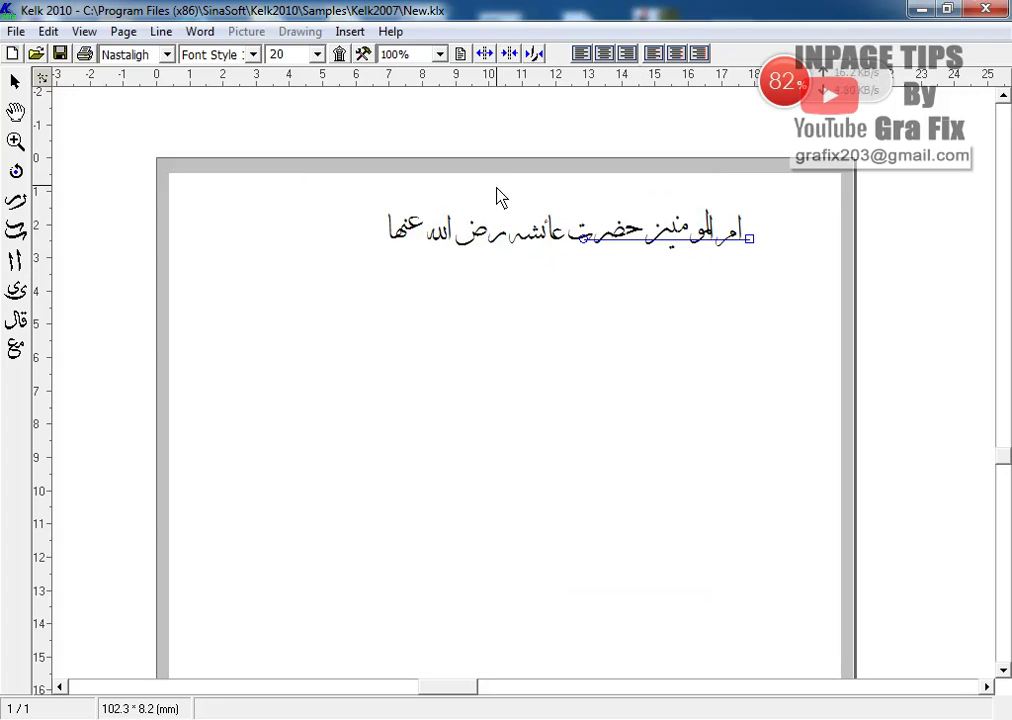
Lengthen the text line's baseline leftward so that it runs under the whole phrase.
click(599, 252)
drag(803, 278, 806, 278)
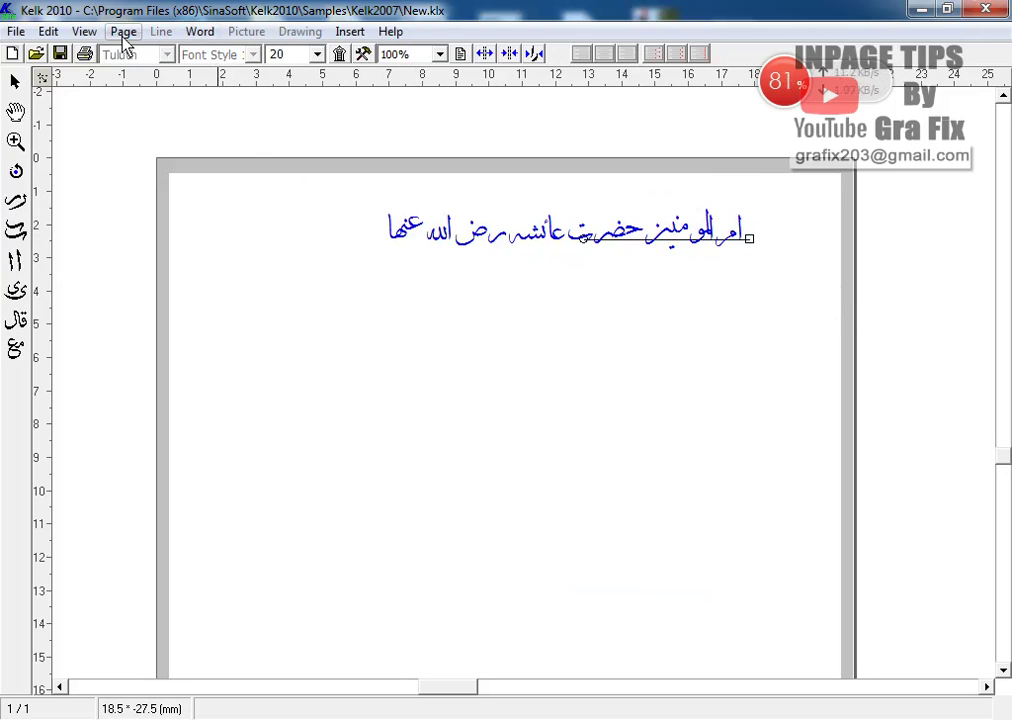
click(84, 31)
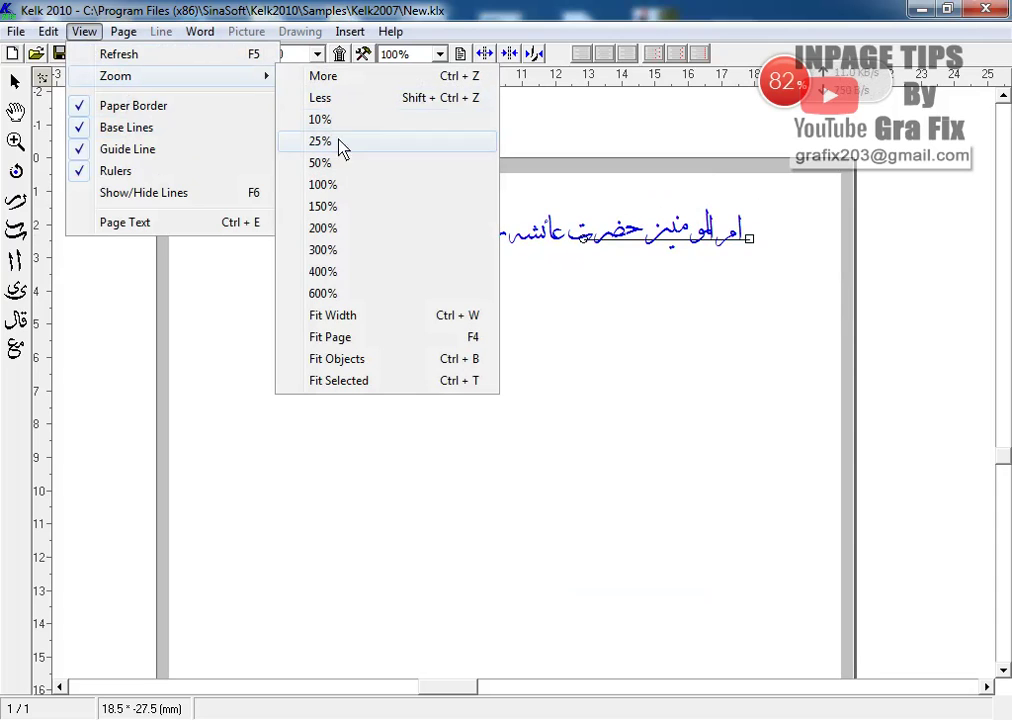
click(353, 209)
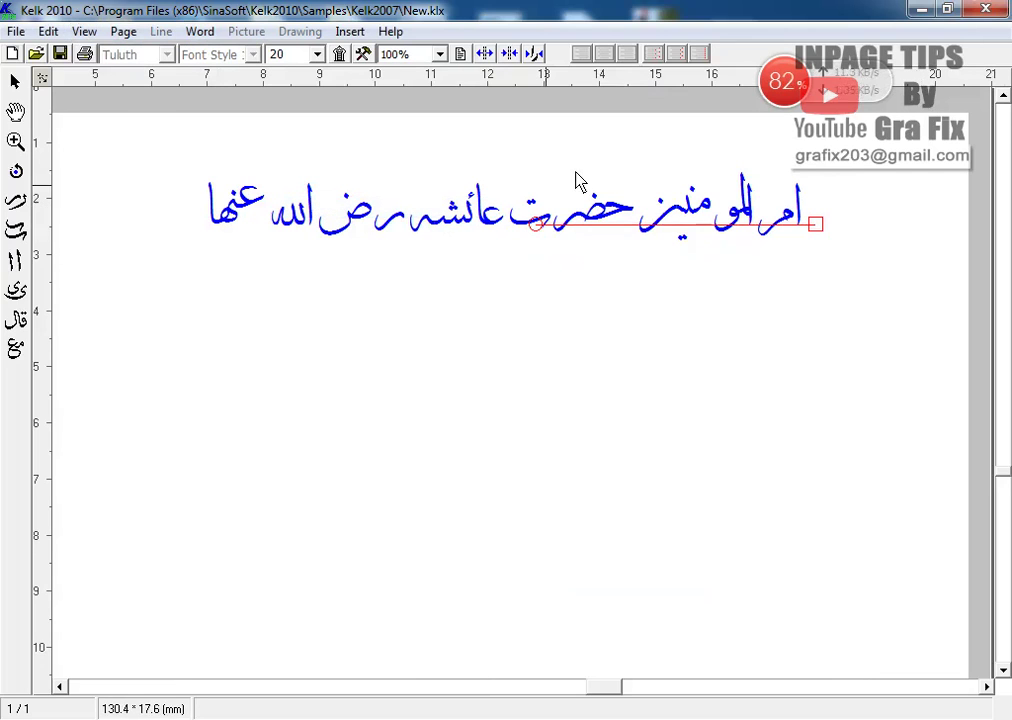
scroll(678, 167, up, 1)
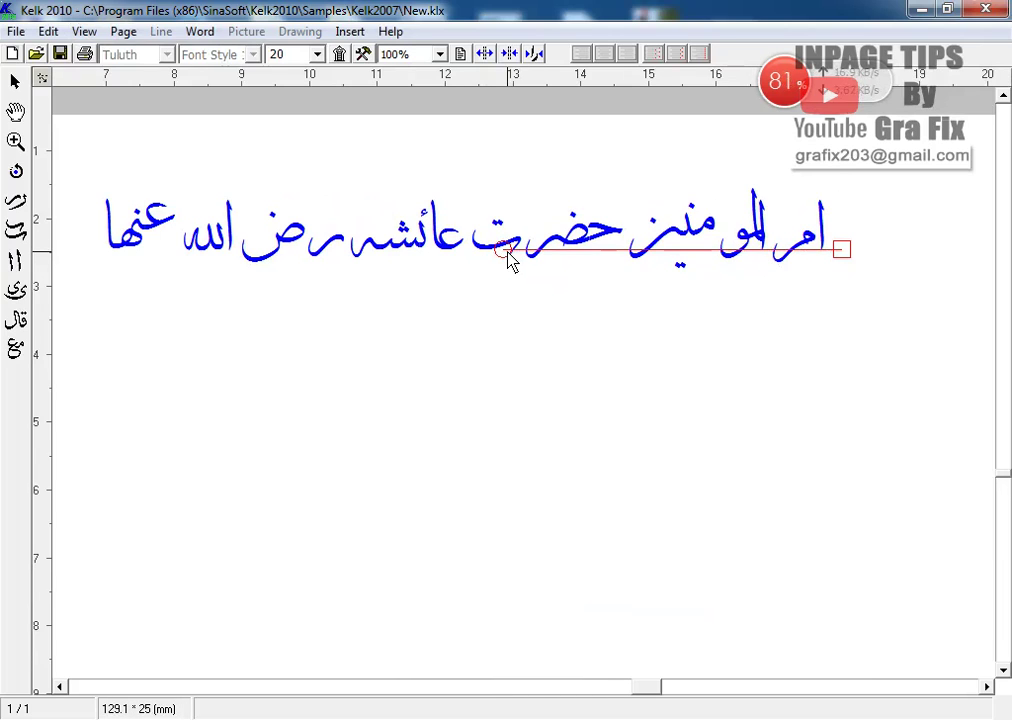
click(508, 259)
drag(539, 228, 213, 226)
Change the م at the end of ام to the alternate letterform with a straight, downward tail.
scroll(793, 194, up, 6)
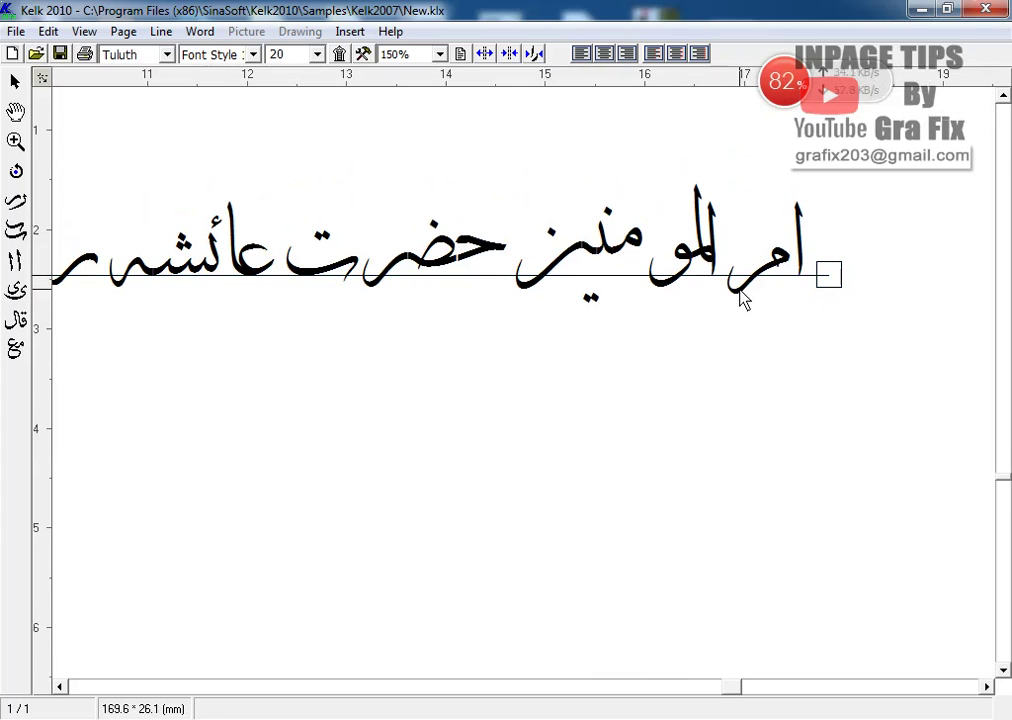
click(741, 299)
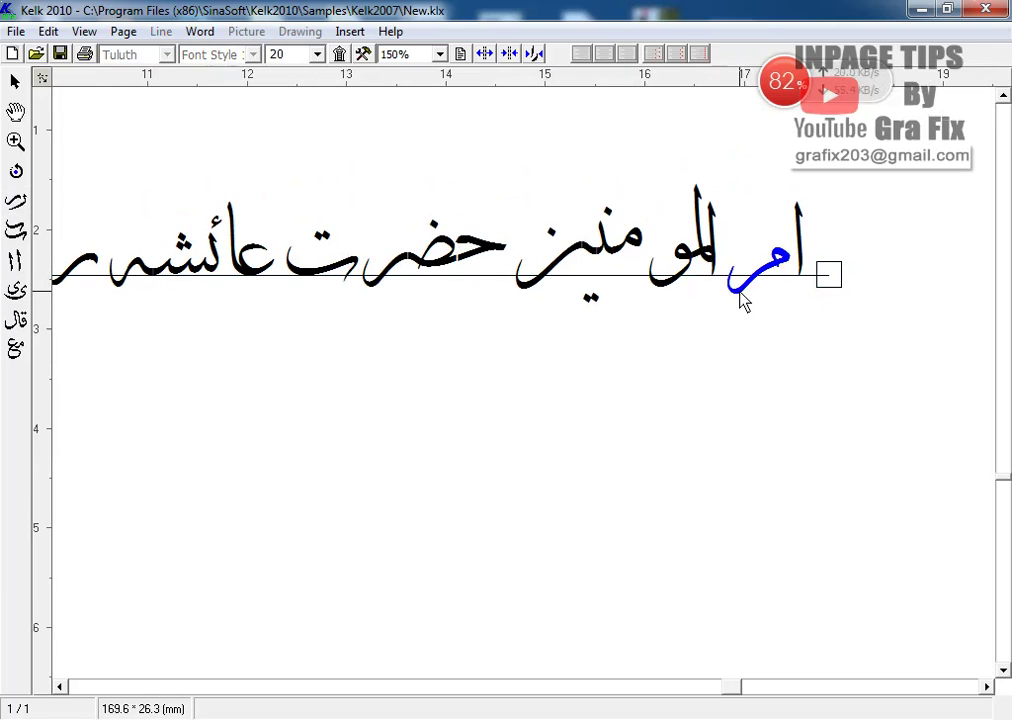
key(ctrl+z)
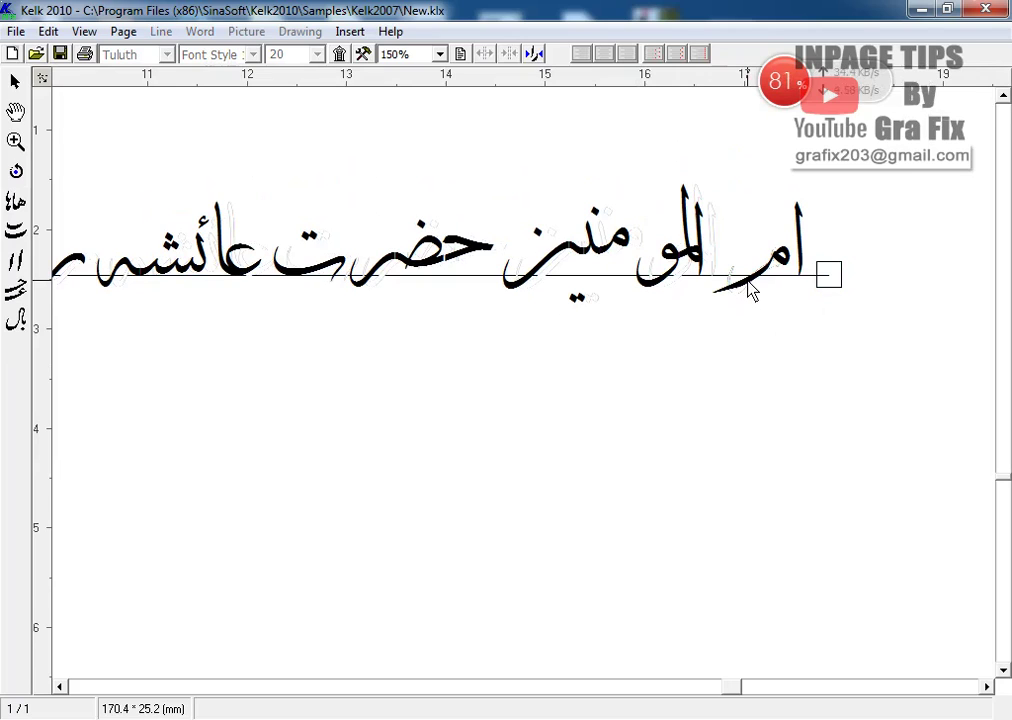
drag(750, 288, 752, 309)
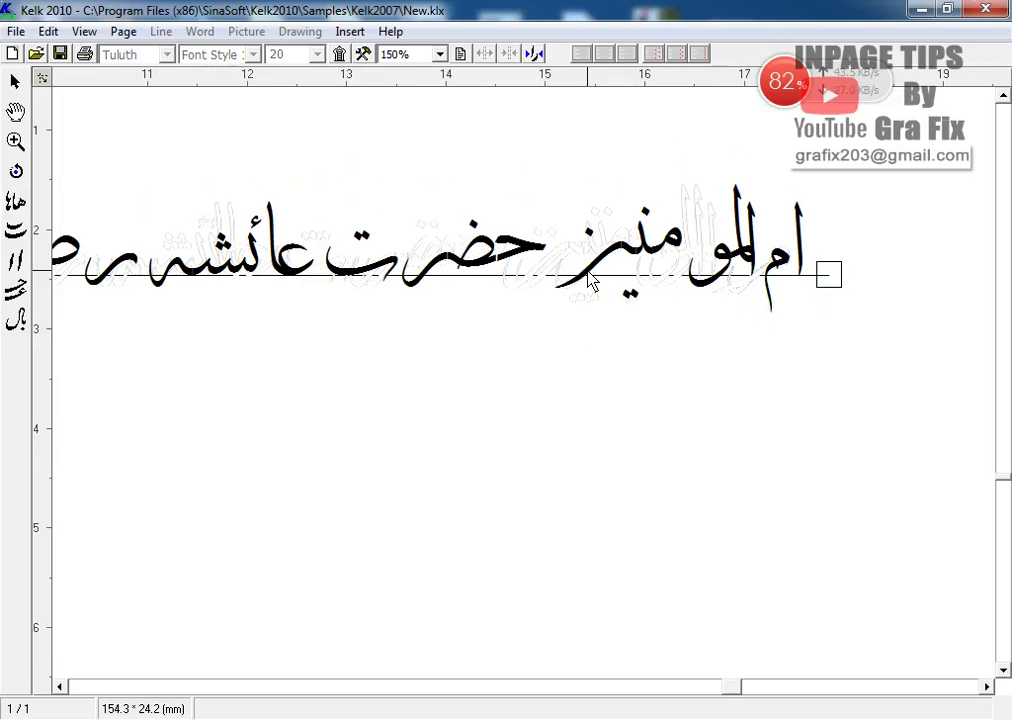
Give the final ن of المومنین its full rounded bowl form and keep the original form of the ت in حضرت.
drag(590, 281, 597, 303)
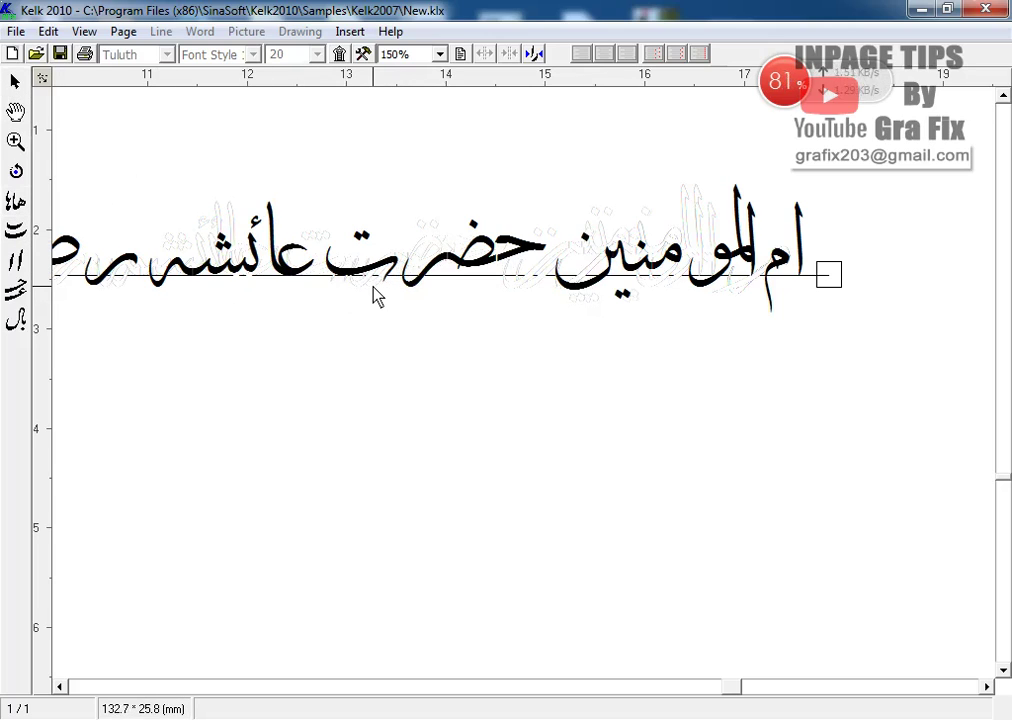
drag(371, 283, 365, 283)
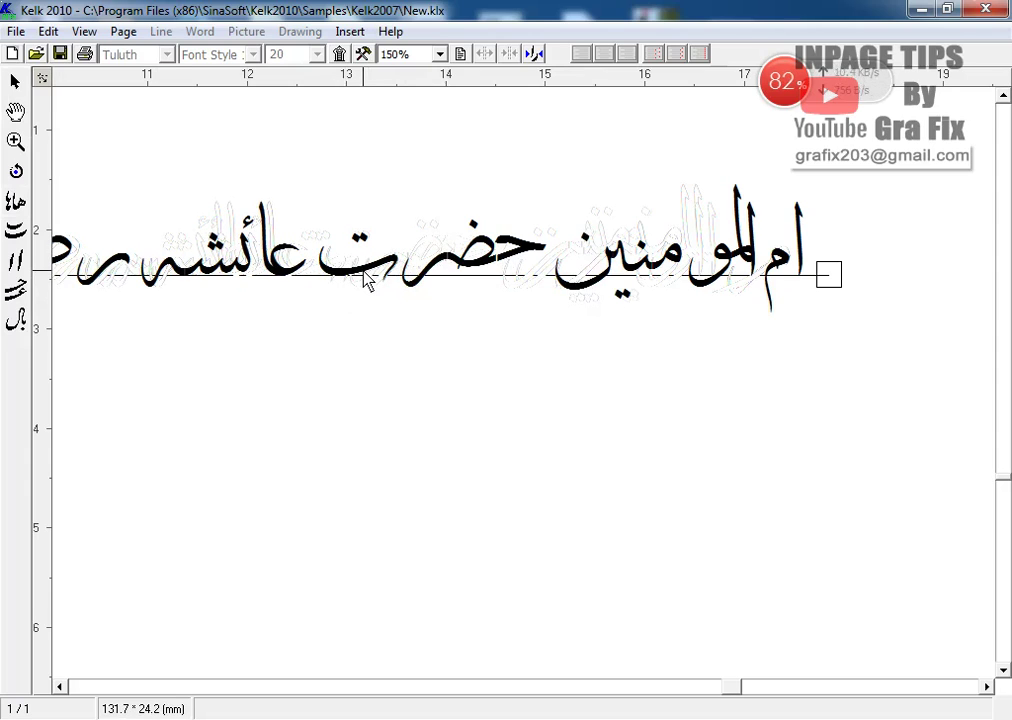
drag(366, 281, 367, 281)
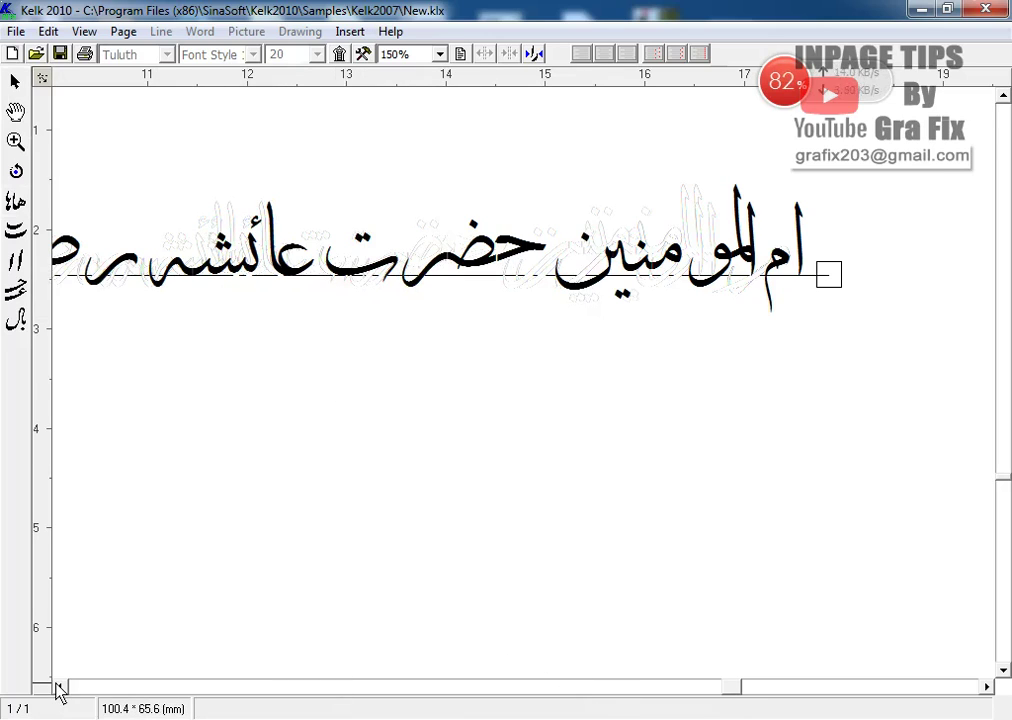
Nudge the لمو piece of المومنین left, away from its first alif and against منین.
drag(58, 688, 60, 689)
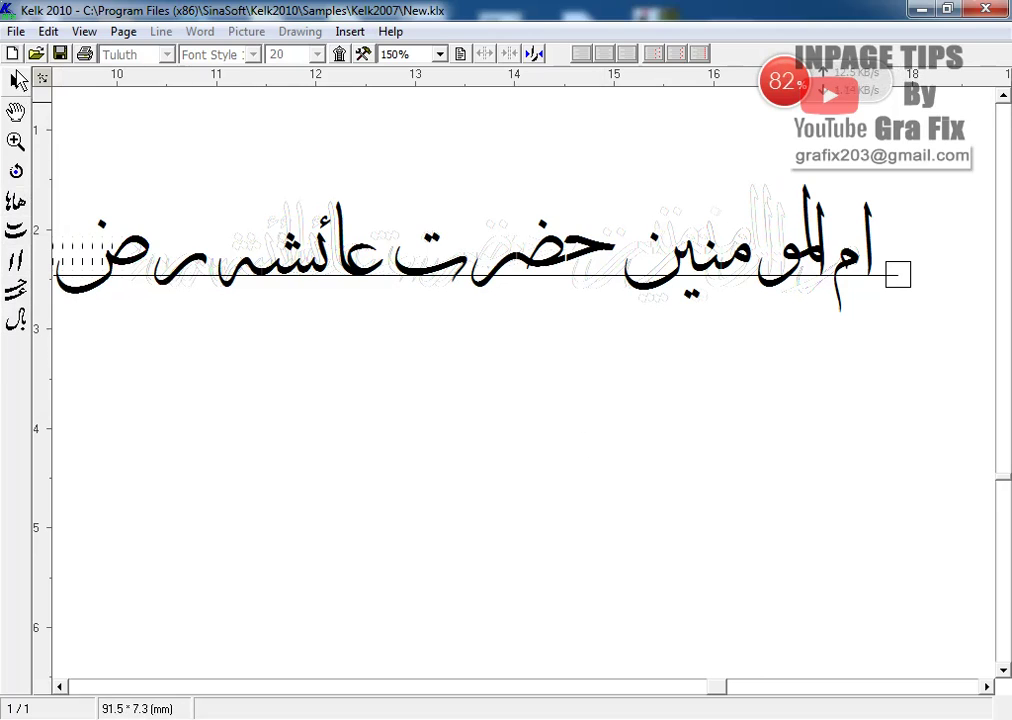
click(815, 266)
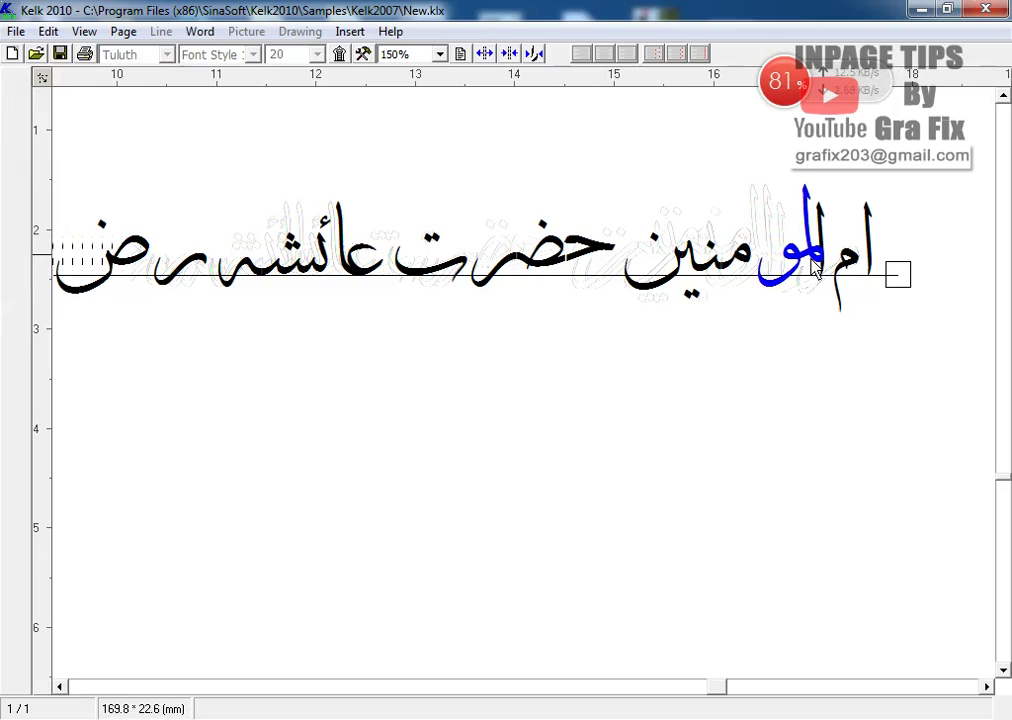
key(Left)
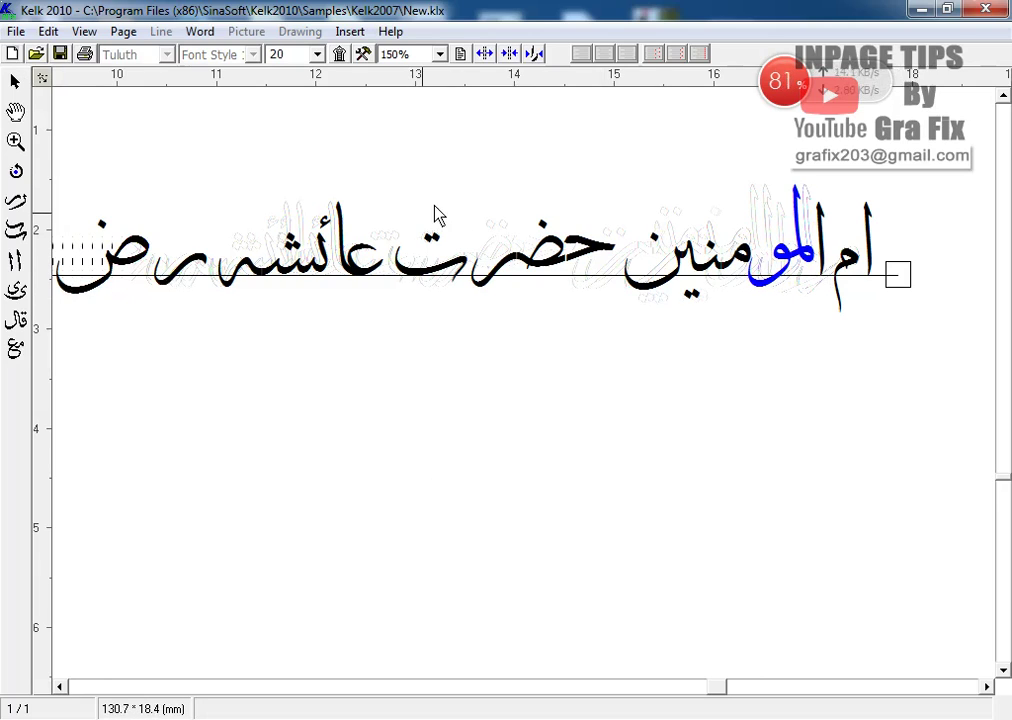
Move the حضر piece right until it touches the ن of المومنین.
drag(456, 190, 630, 341)
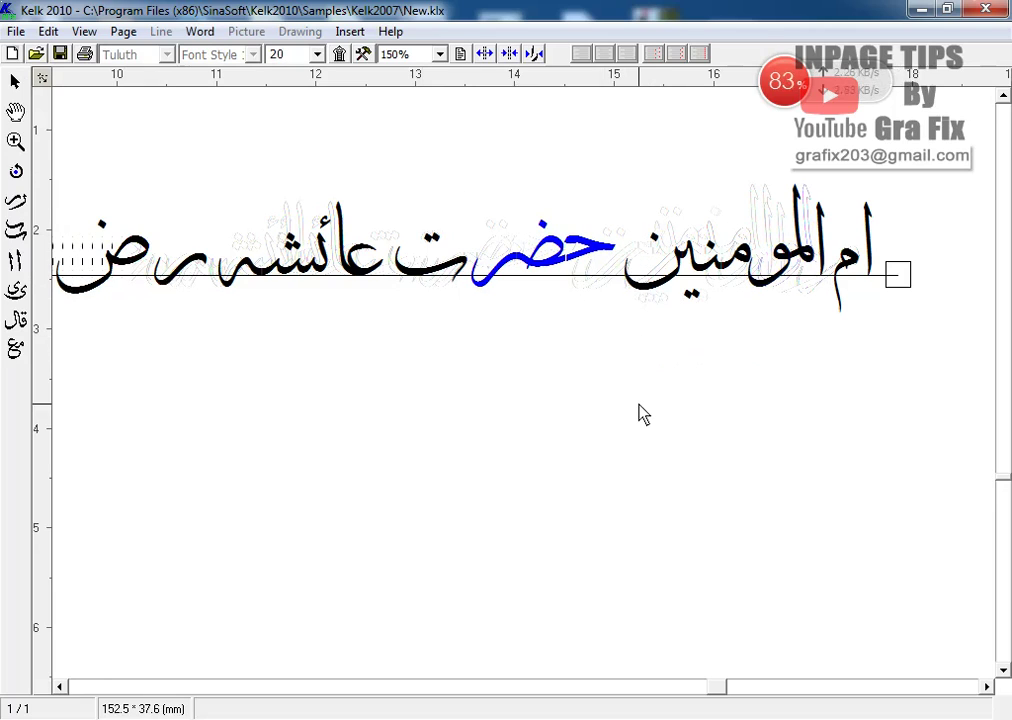
key(Right)
key(Right)
key(Right)
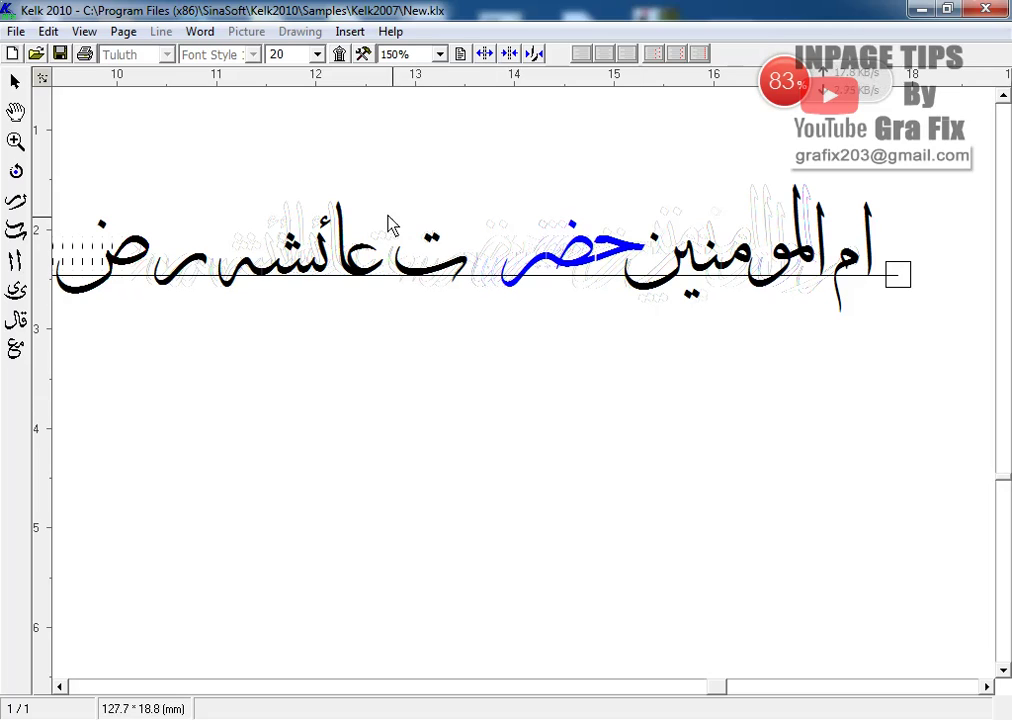
Move the ت of حضرت right and slightly up so that it sits against the ر.
drag(382, 208, 485, 318)
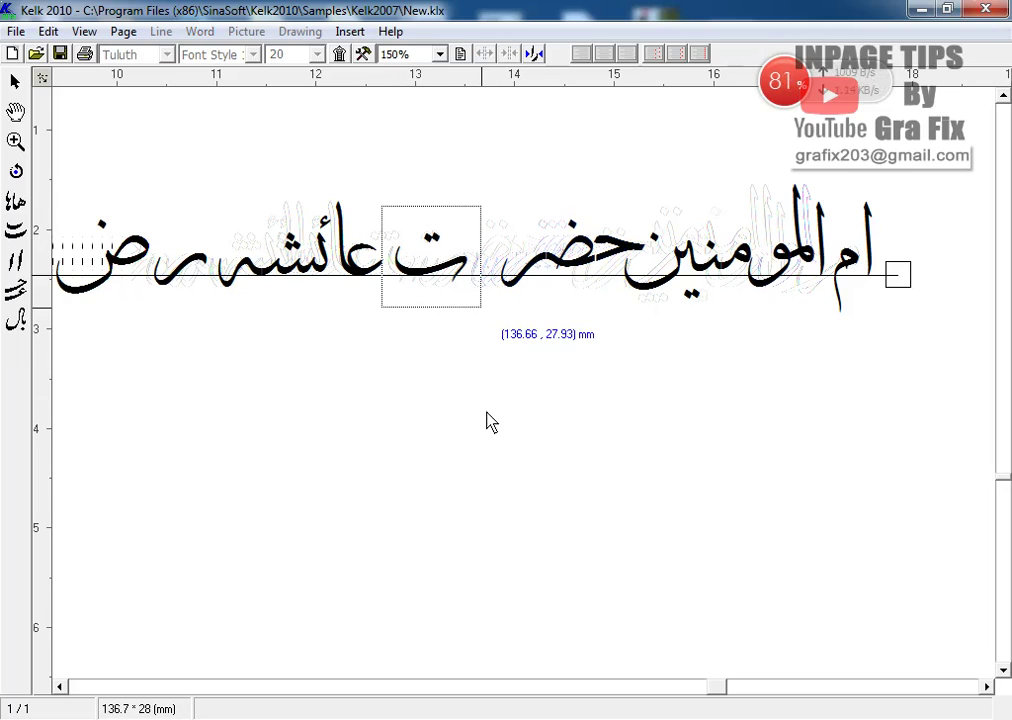
key(Right)
key(Right)
key(Right)
key(Right)
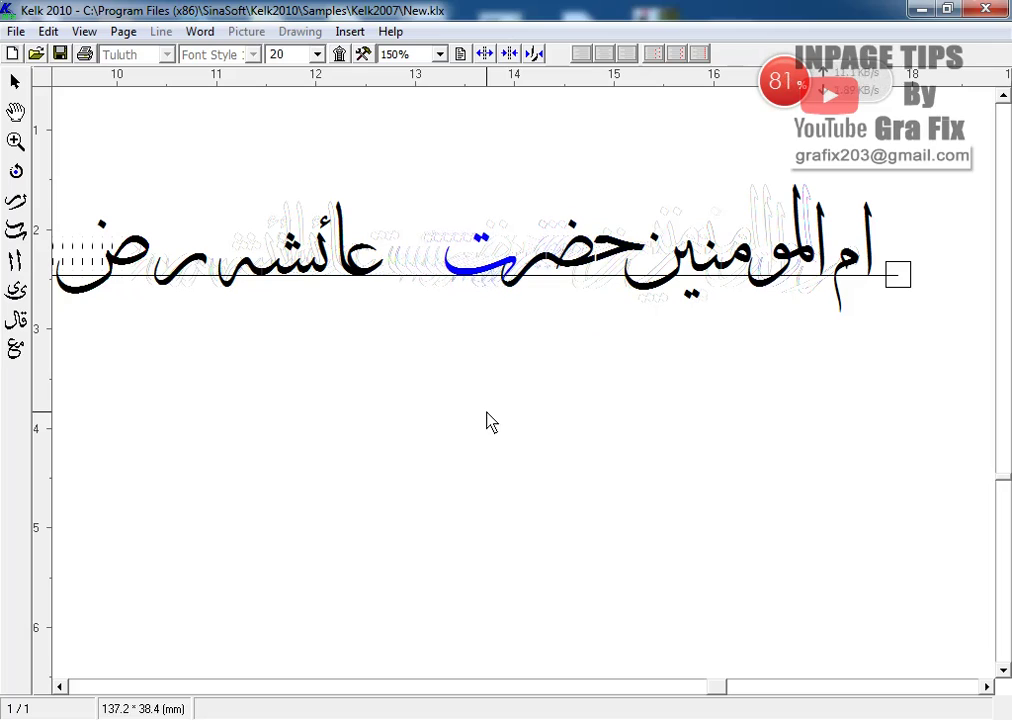
key(Left)
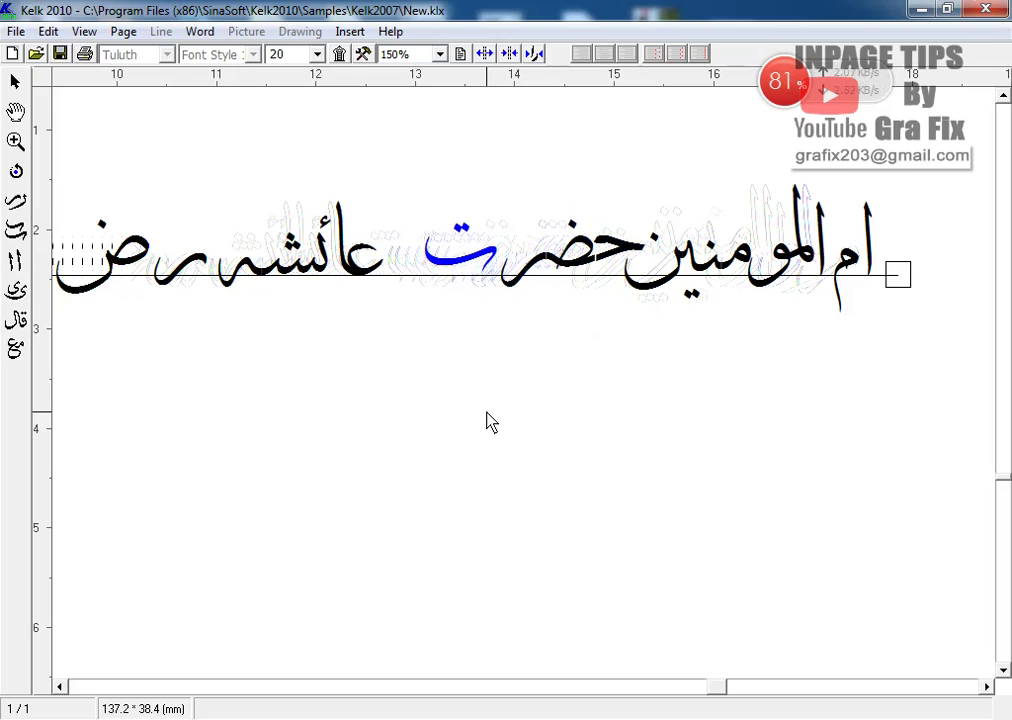
key(Right)
key(Right)
key(Right)
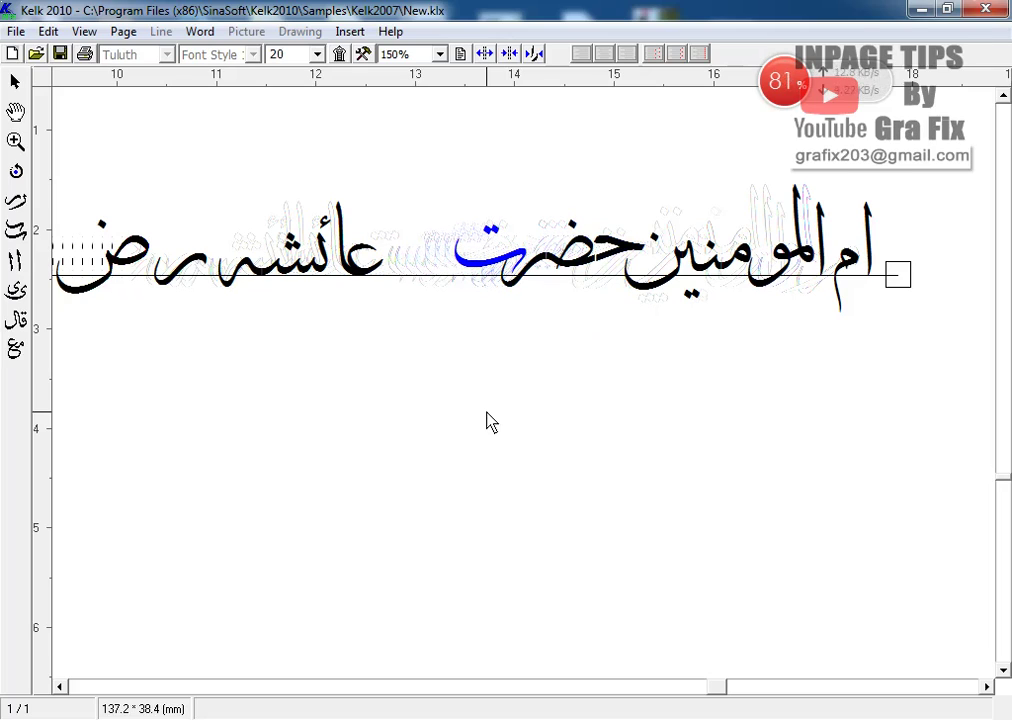
key(Left)
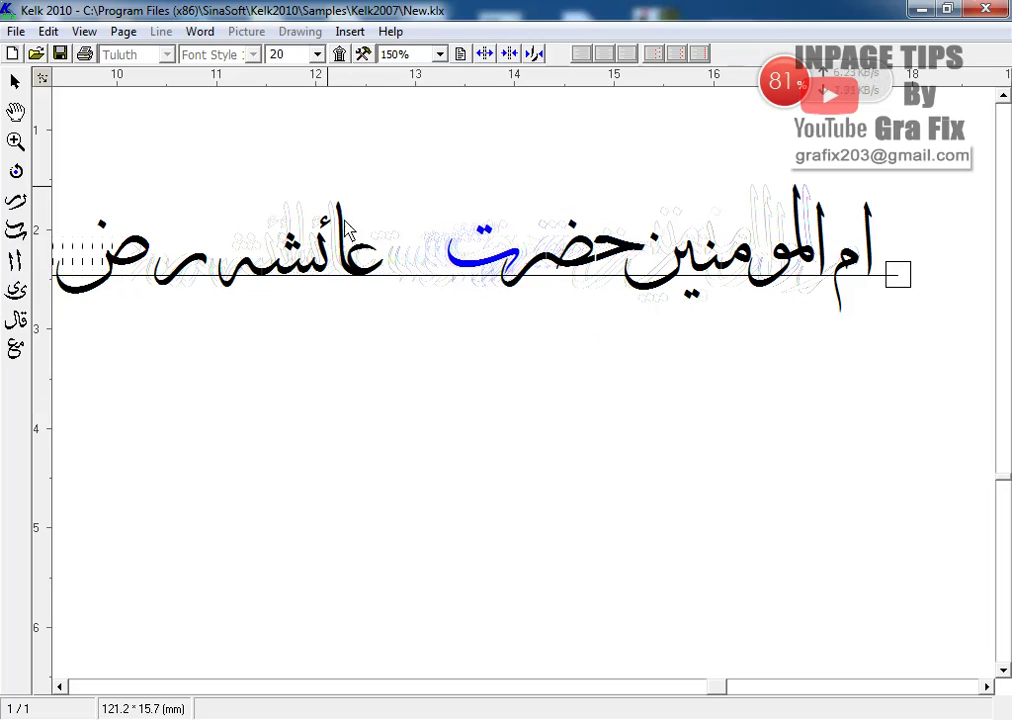
Move the عا piece of عائشہ right until it sits close against the ت of حضرت.
click(387, 296)
key(Right)
key(Right)
key(Right)
key(Right)
key(Right)
key(Right)
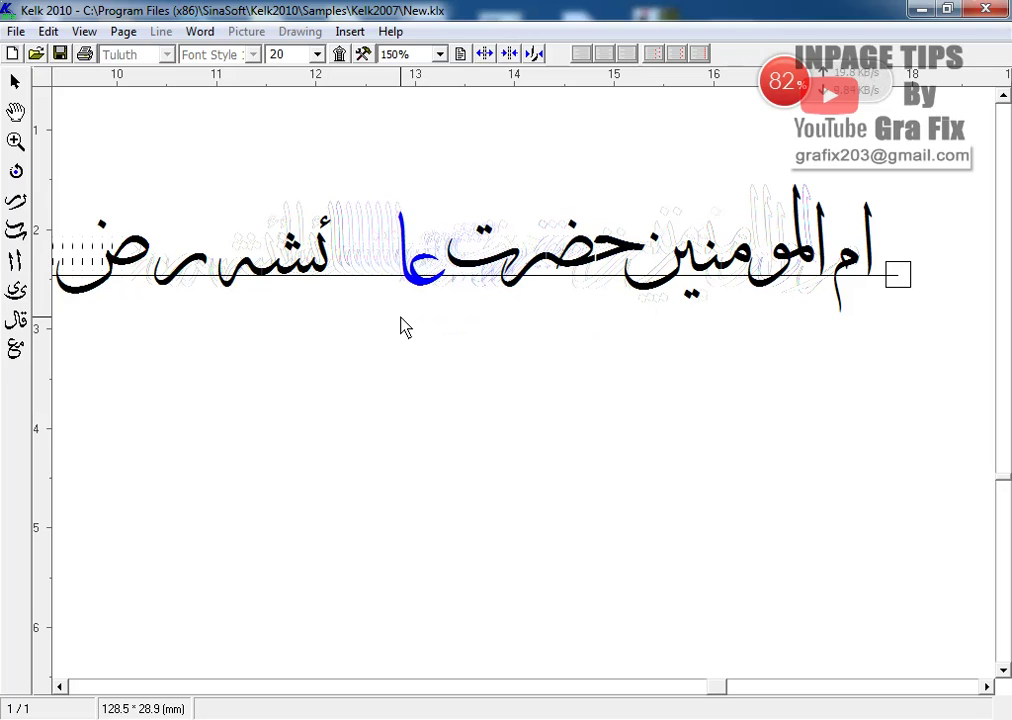
key(Right)
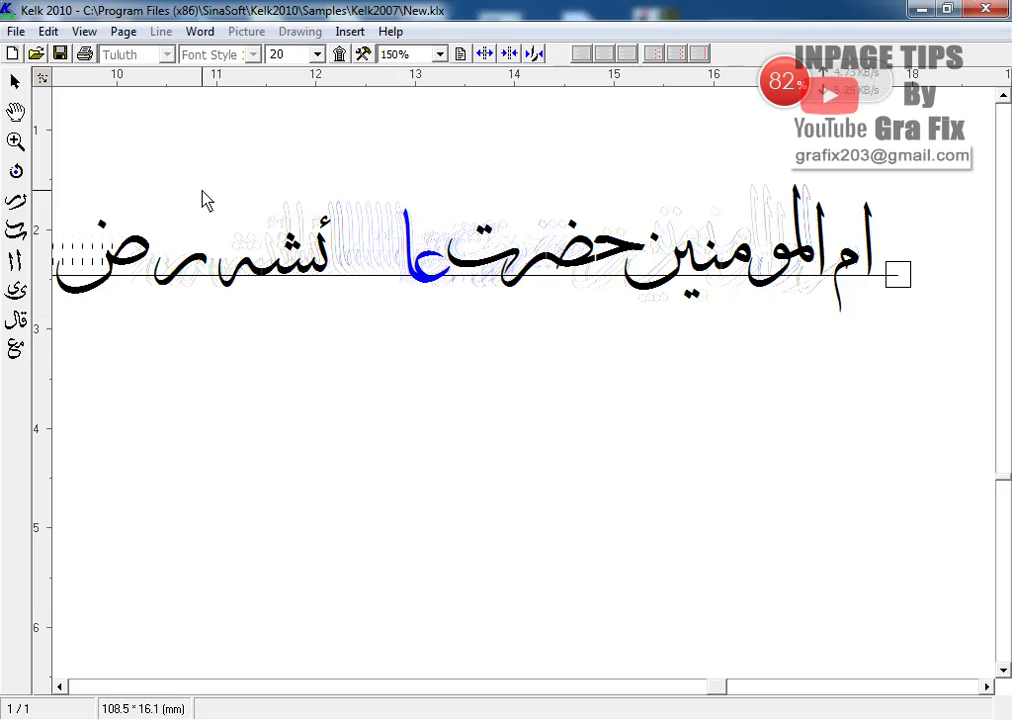
Move the ئشہ piece right, together with its dots and hamza, so that it closes up with عا.
drag(204, 191, 371, 330)
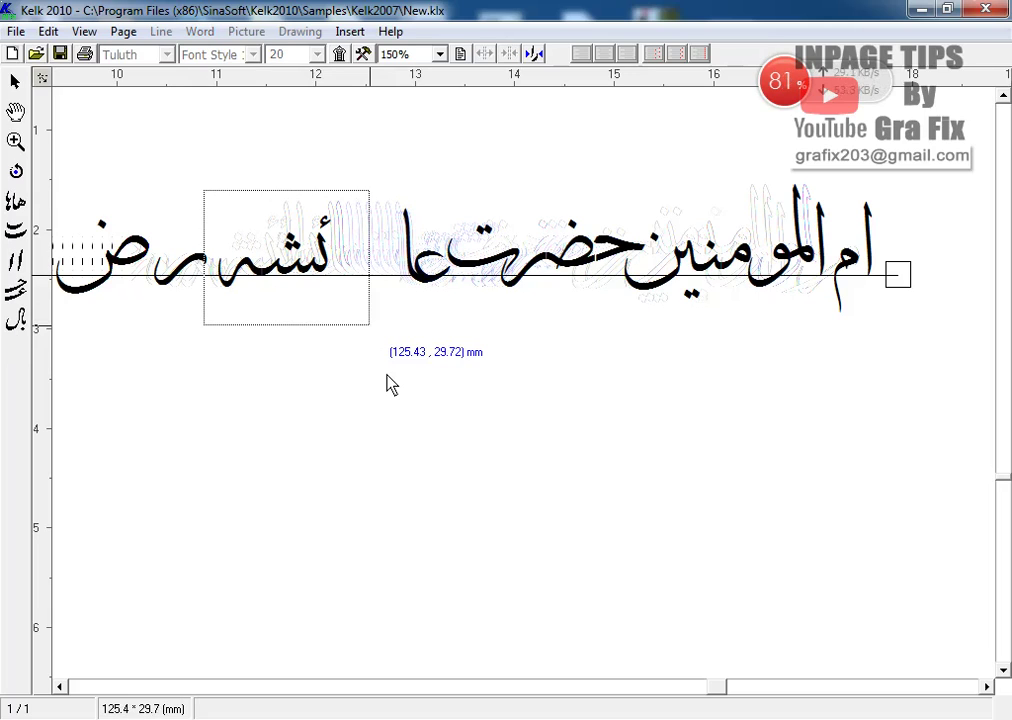
drag(390, 385, 390, 385)
key(Right)
key(Right)
key(Right)
key(Right)
key(Right)
key(Right)
key(Right)
key(Right)
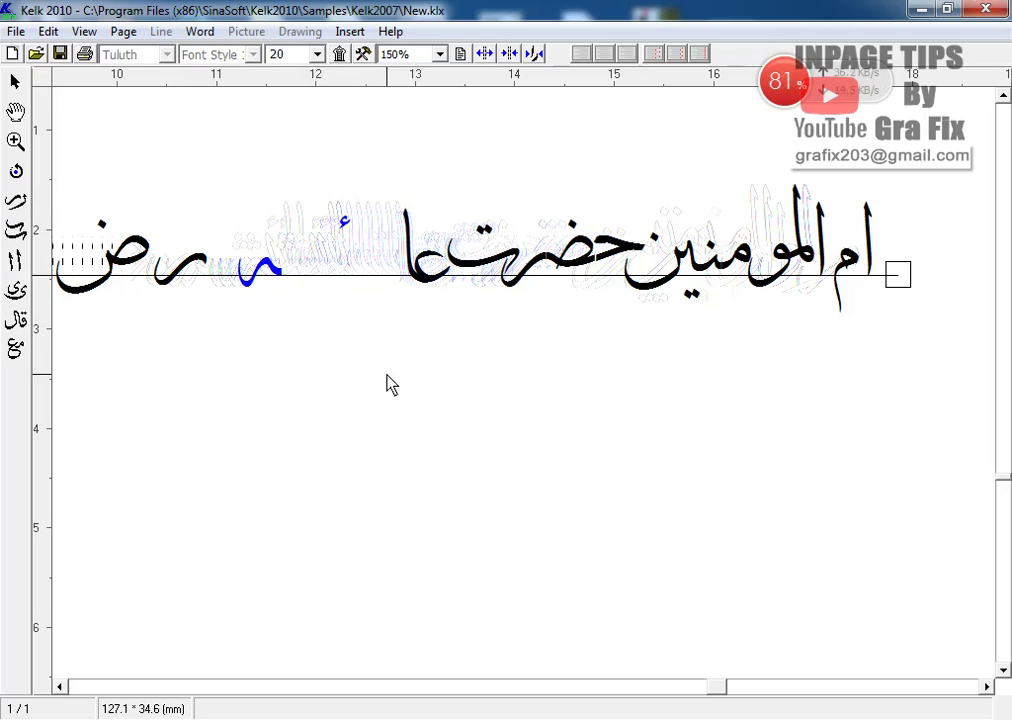
key(Right)
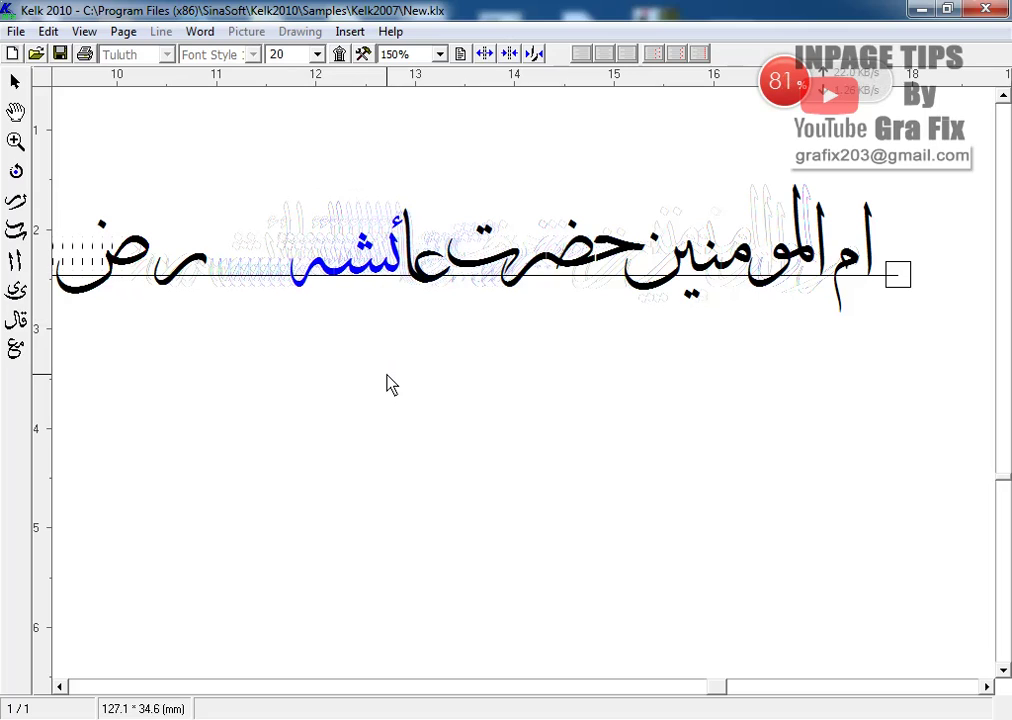
key(Left)
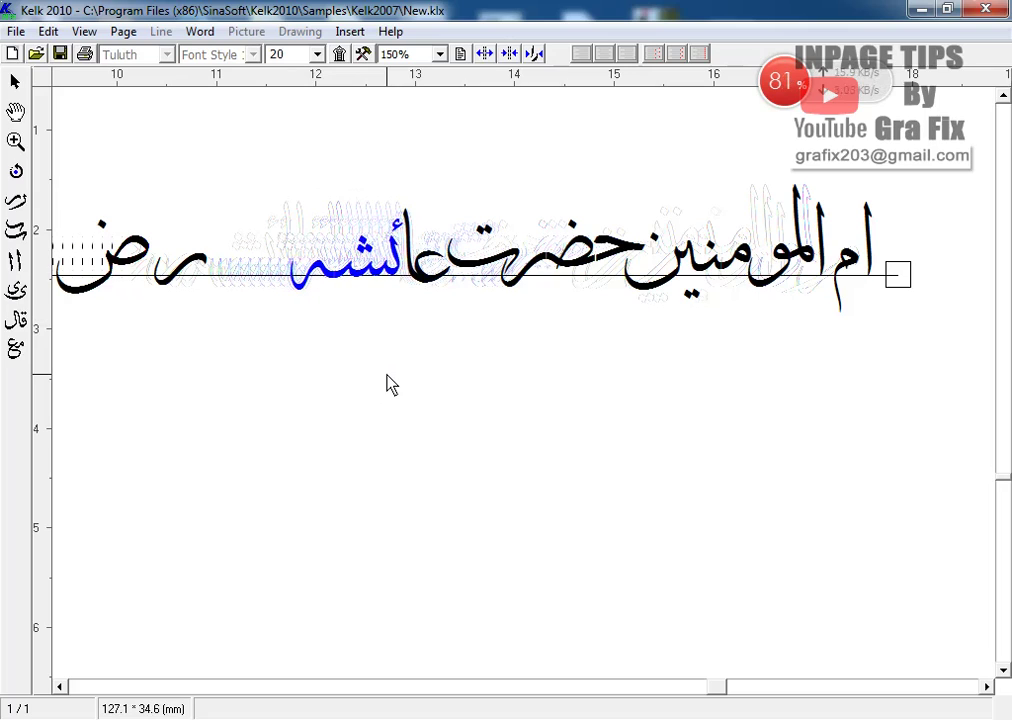
Move the hamza of عائشہ slightly left so that it sits over its own letter, clear of the alef.
click(399, 229)
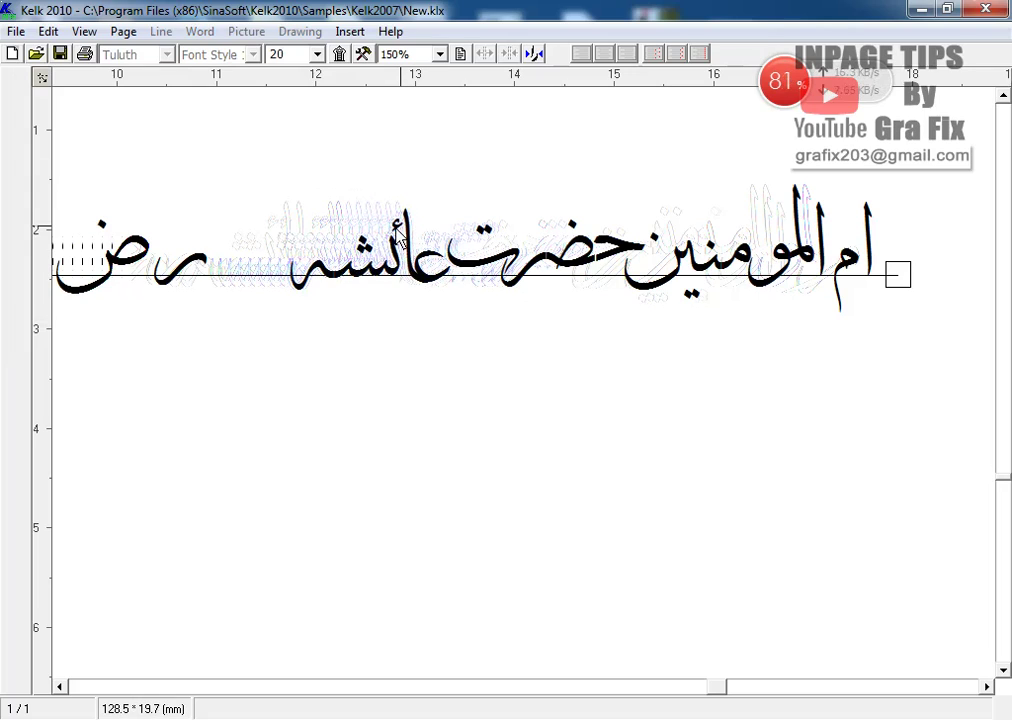
click(396, 224)
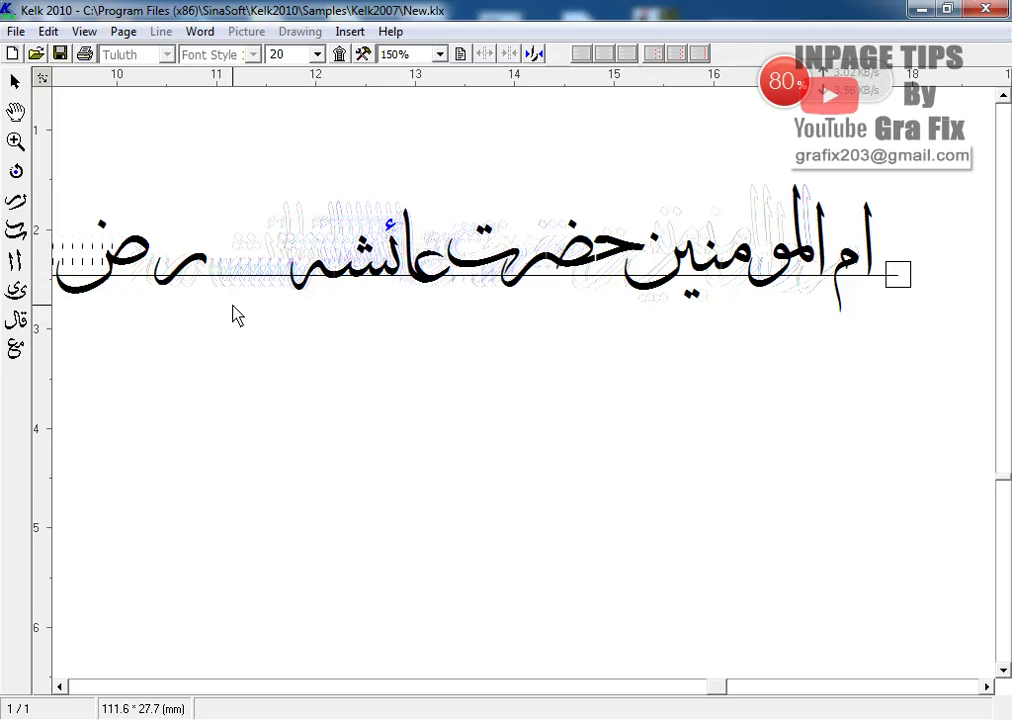
Move the ر of رضی right until it sits close against the tail of عائشہ.
click(148, 320)
drag(246, 211, 152, 361)
key(Right)
key(Right)
key(Right)
key(Right)
key(Right)
key(Right)
key(Right)
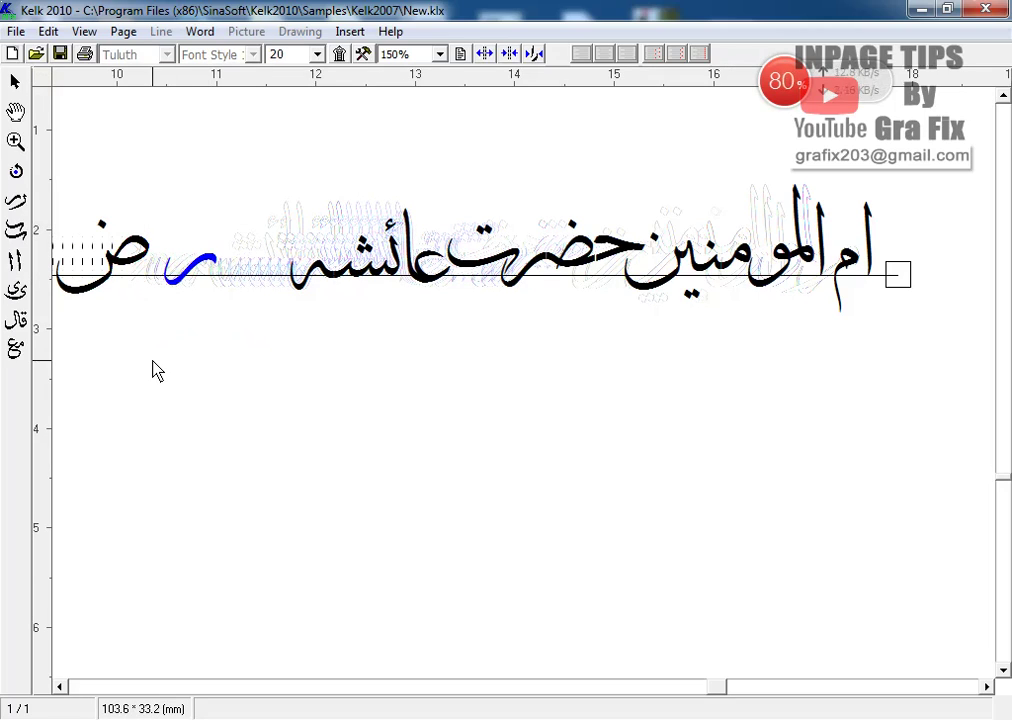
key(Right)
key(Right)
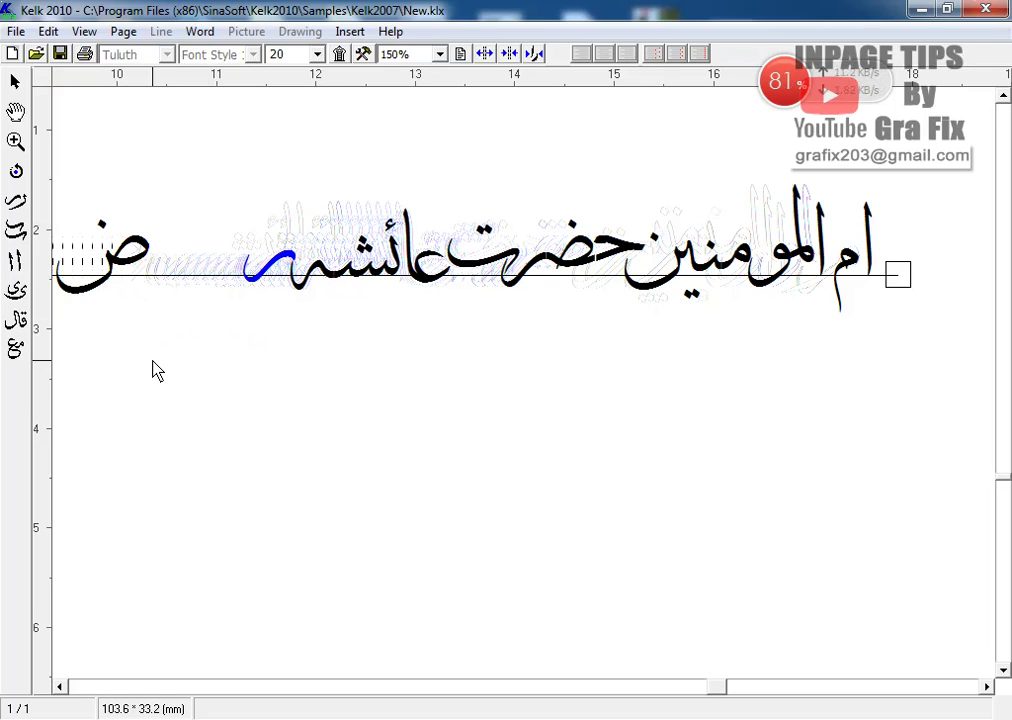
Delete the ض of رضی together with the word اللہ that follows it.
click(146, 266)
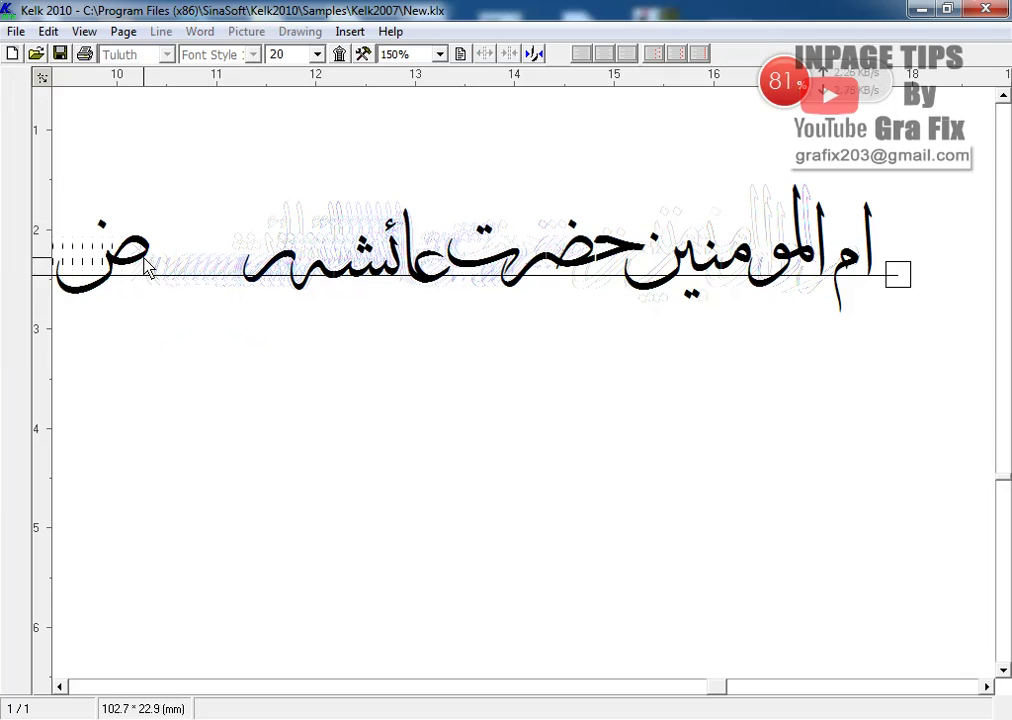
click(60, 687)
click(60, 687)
click(60, 687)
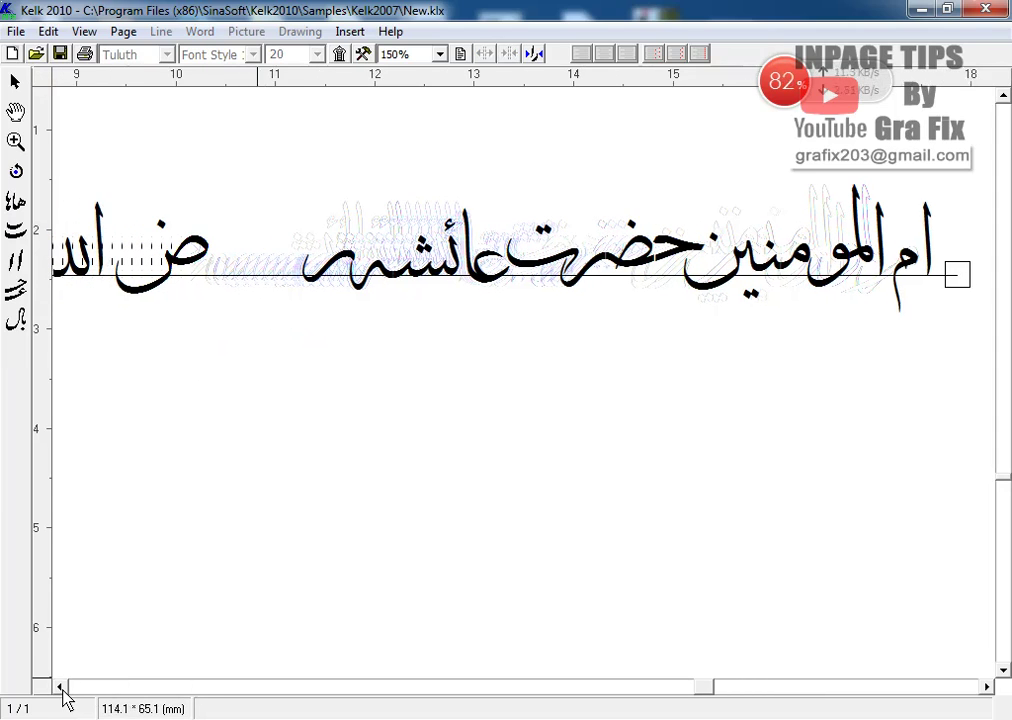
click(60, 687)
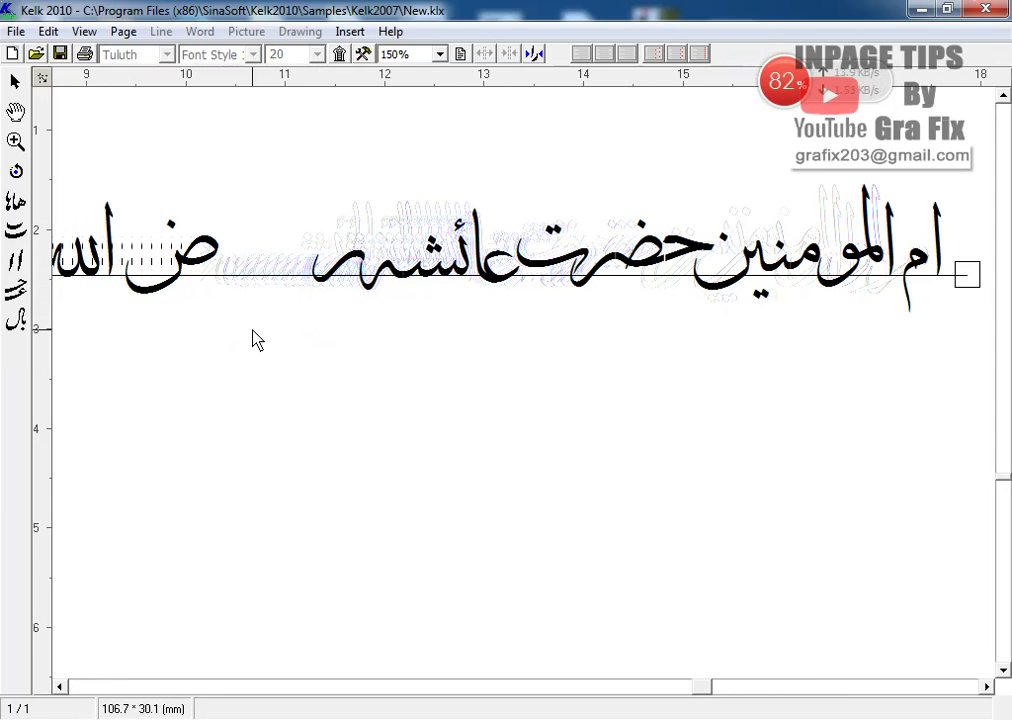
click(214, 247)
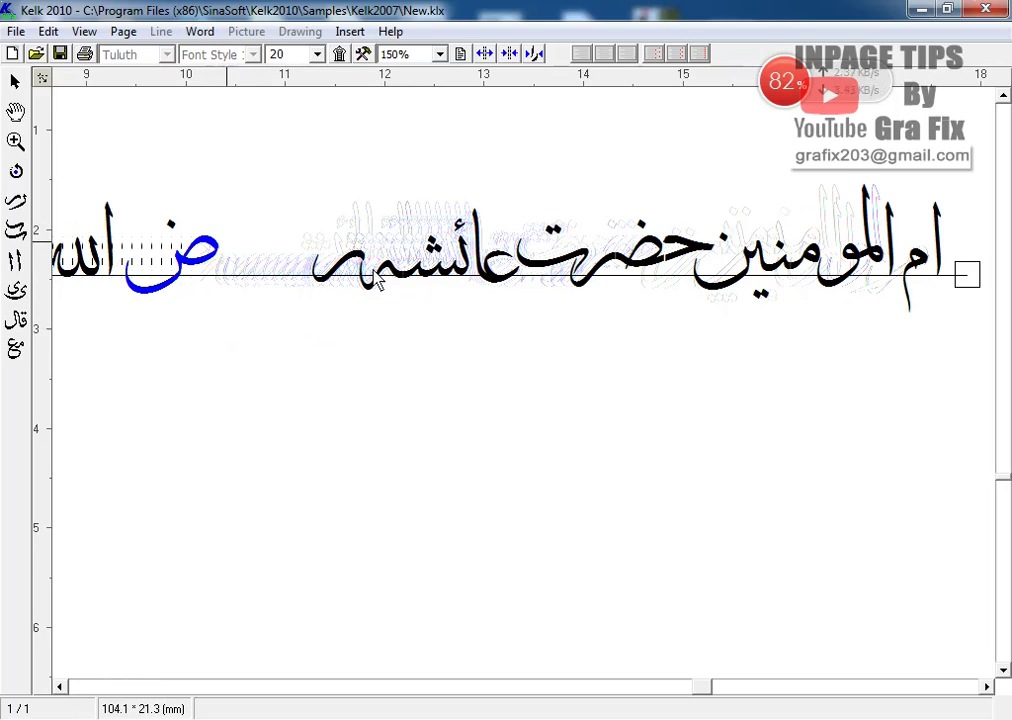
click(978, 283)
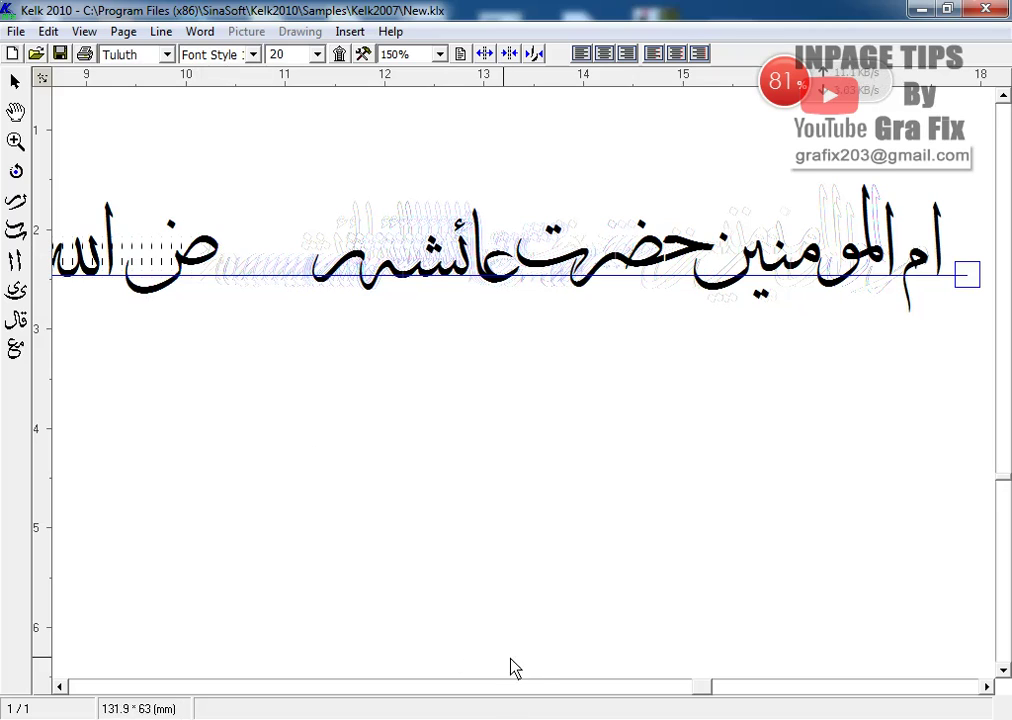
drag(271, 164, 43, 329)
key(Delete)
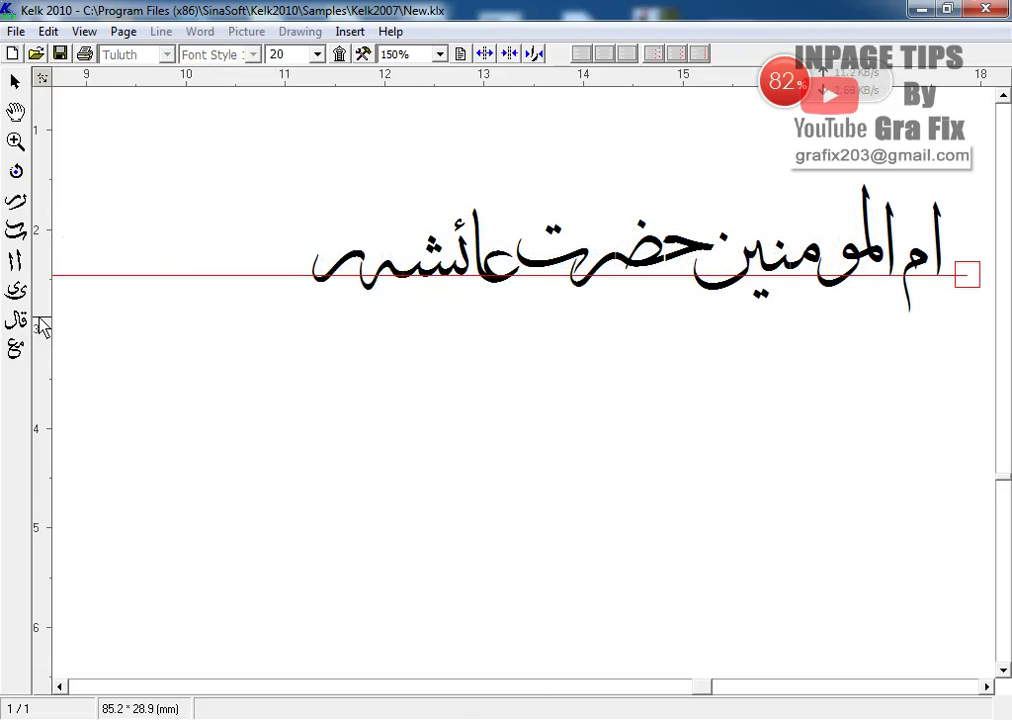
Delete the remaining letters at the end of the line and the leftover ر beside عائشہ.
click(60, 687)
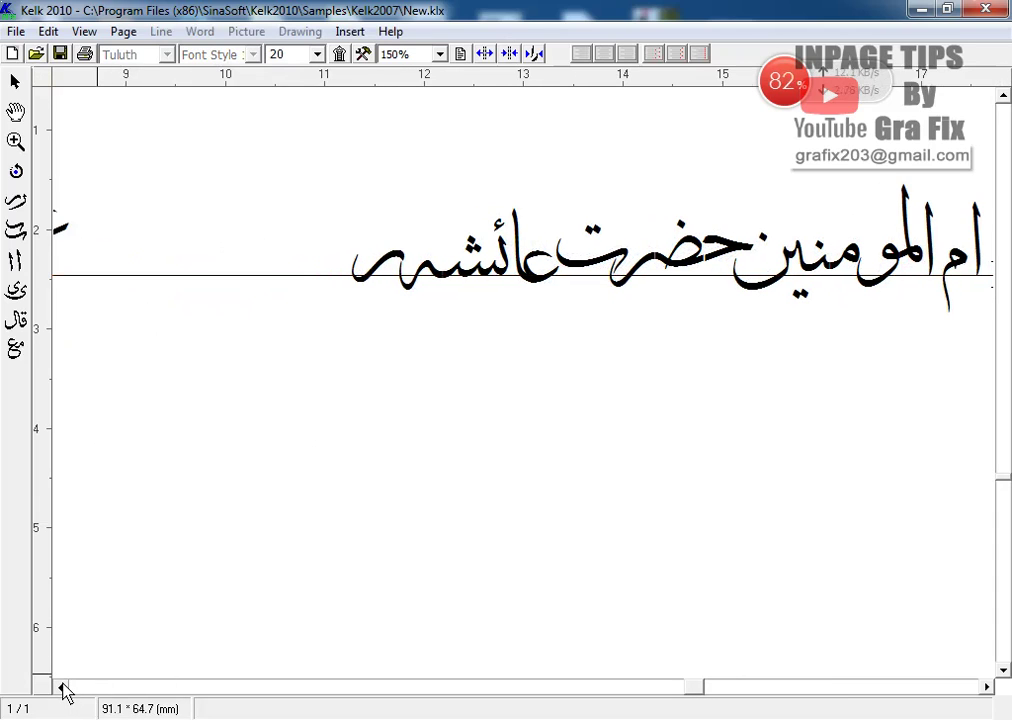
click(63, 318)
key(Delete)
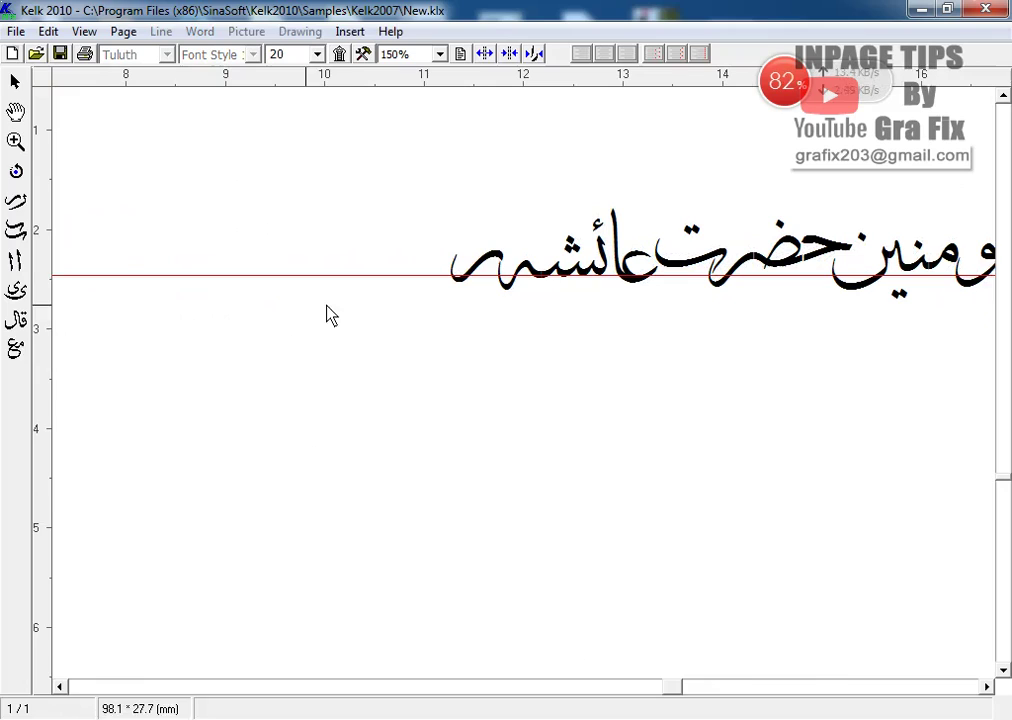
click(492, 266)
key(Delete)
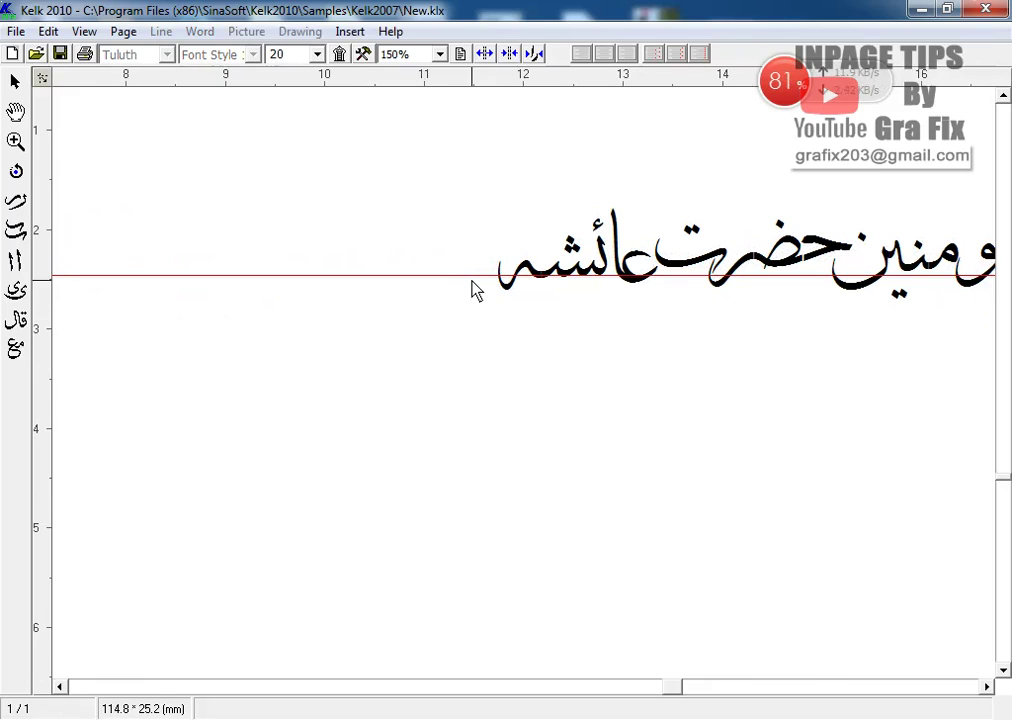
Change the ر of حضرت from the curled form to the letterform with a straight, pointed tail.
click(987, 686)
click(988, 687)
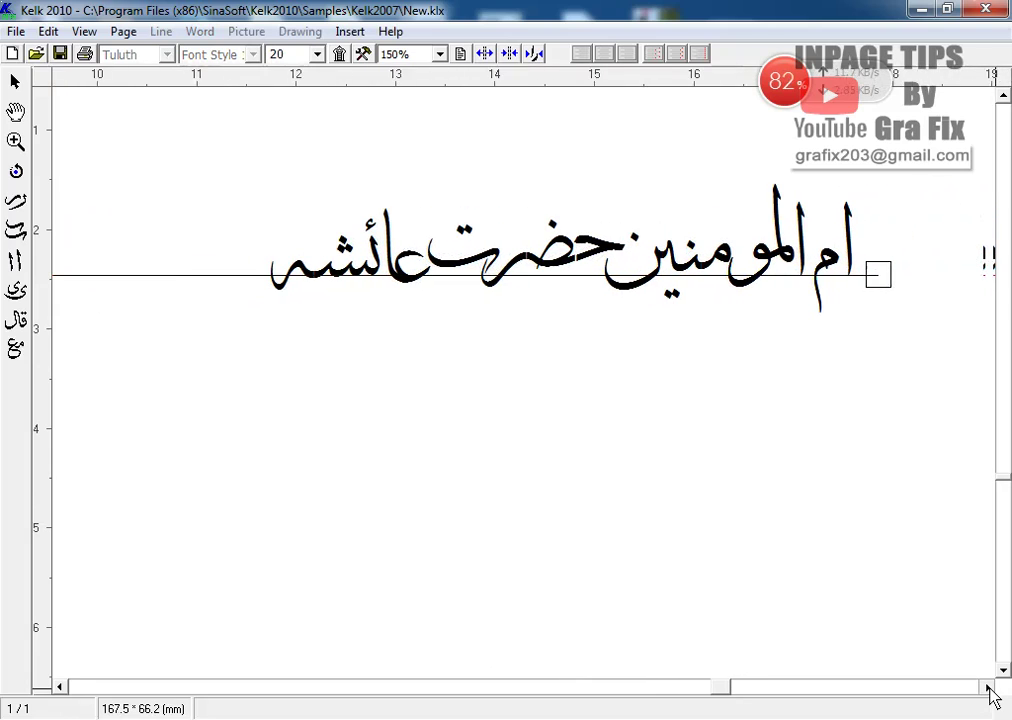
click(457, 292)
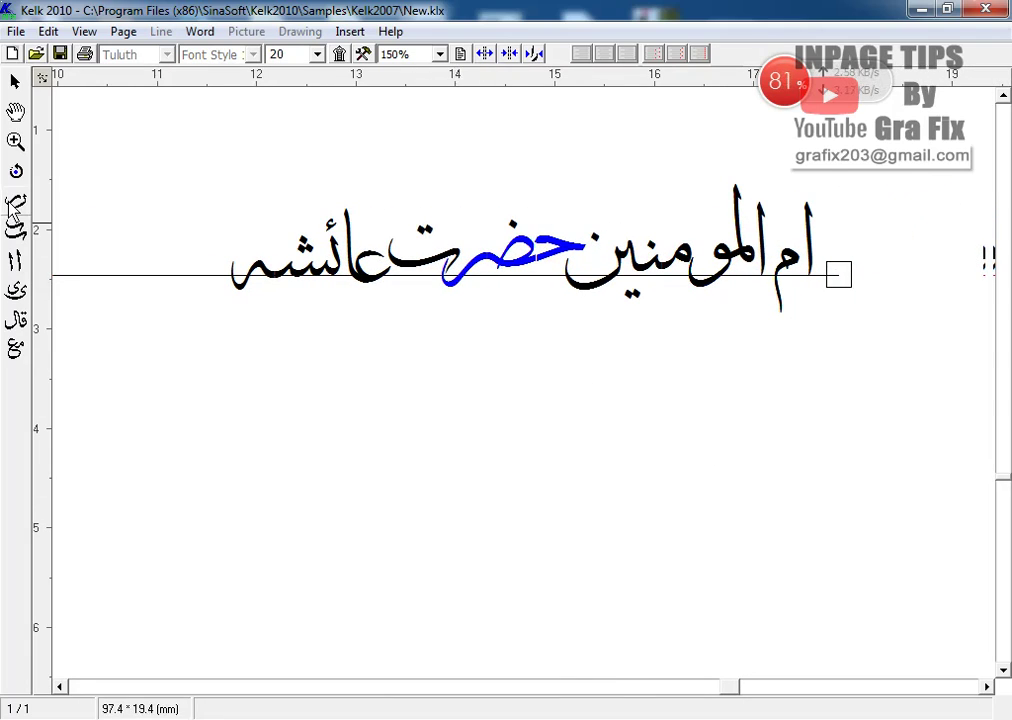
click(457, 292)
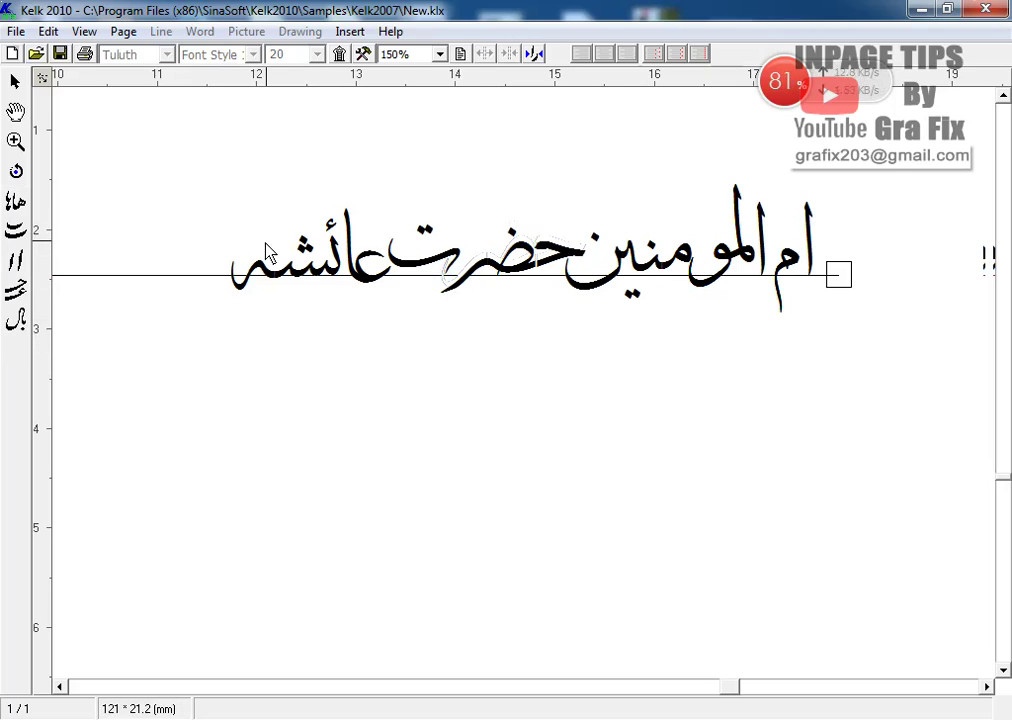
Lower the ت of حضرت slightly so that it rests on the ر, and shift عائشہ slightly left.
click(420, 264)
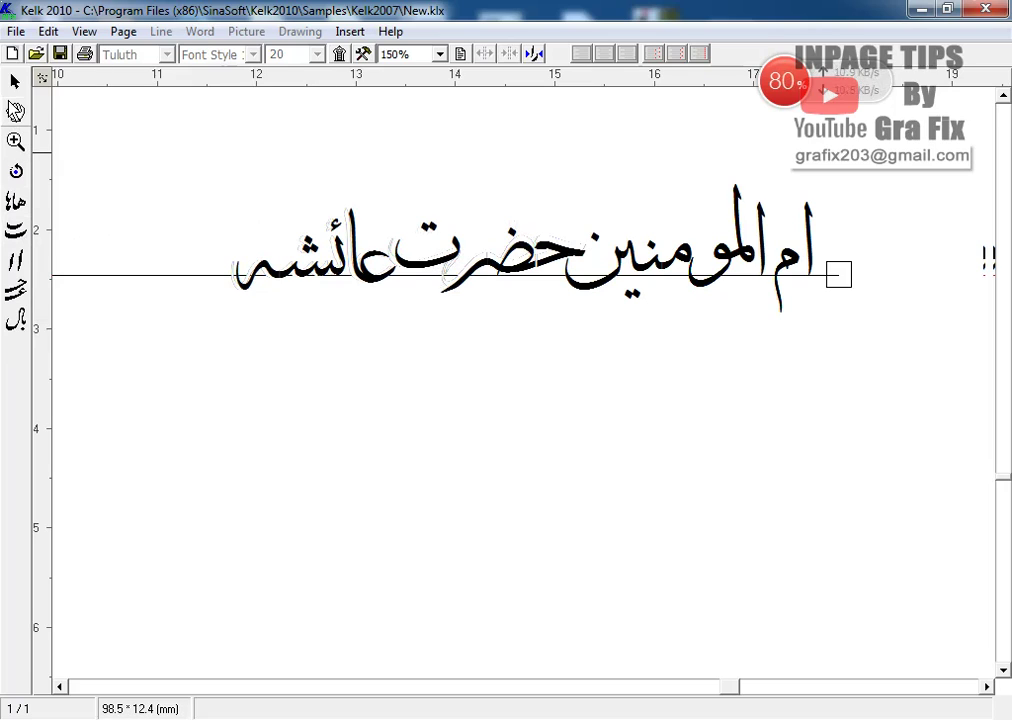
click(422, 265)
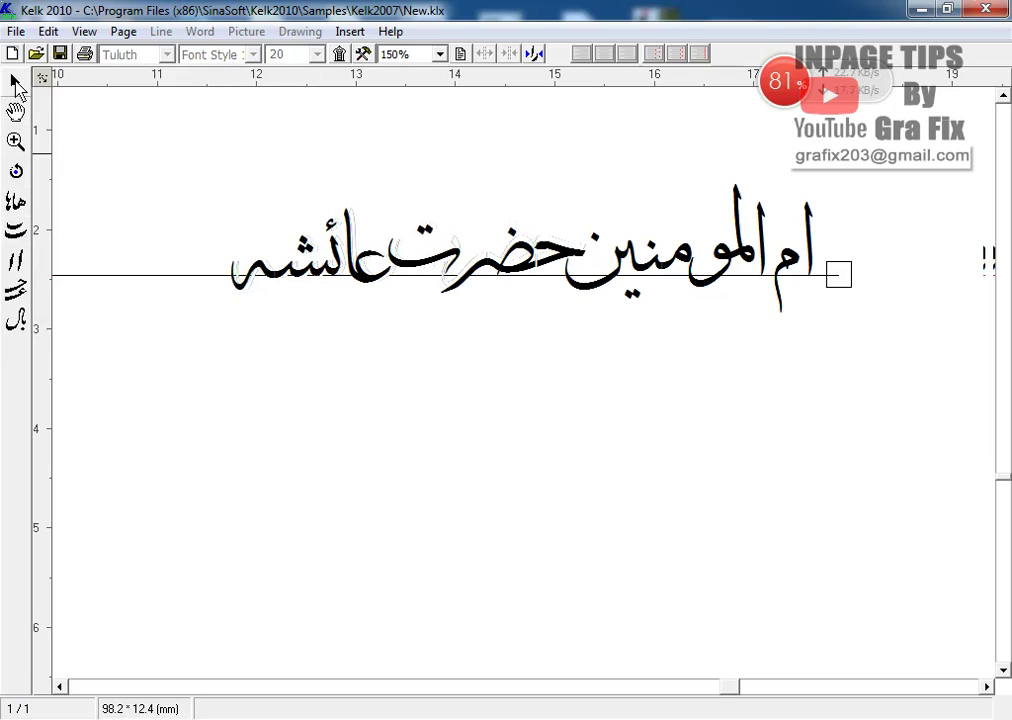
drag(373, 206, 472, 294)
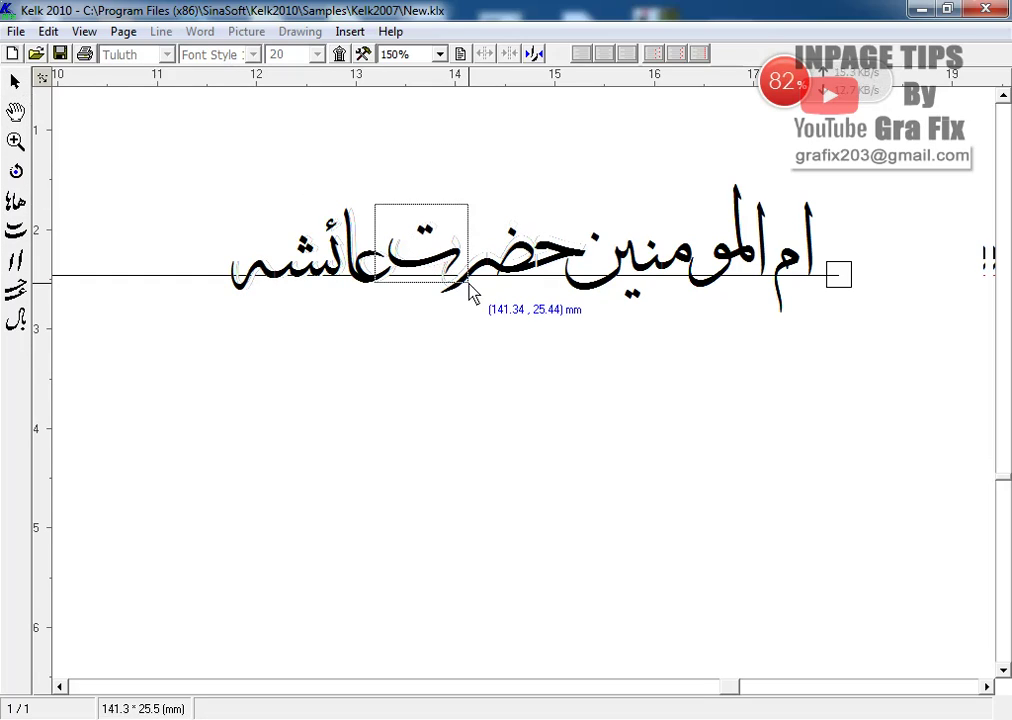
drag(510, 378, 510, 378)
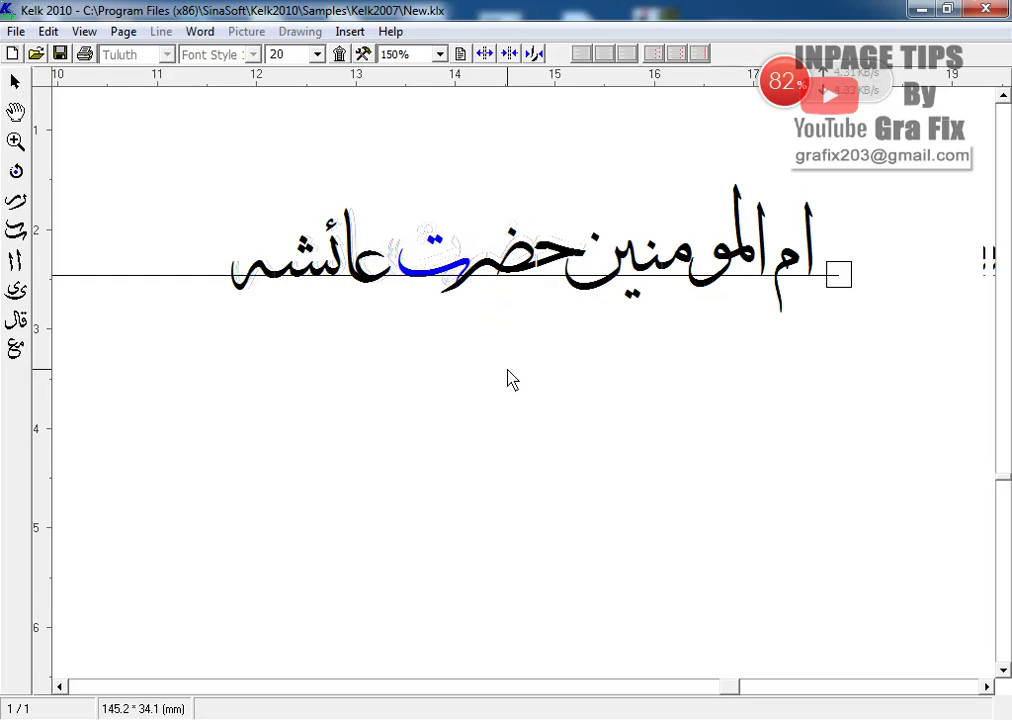
key(Left)
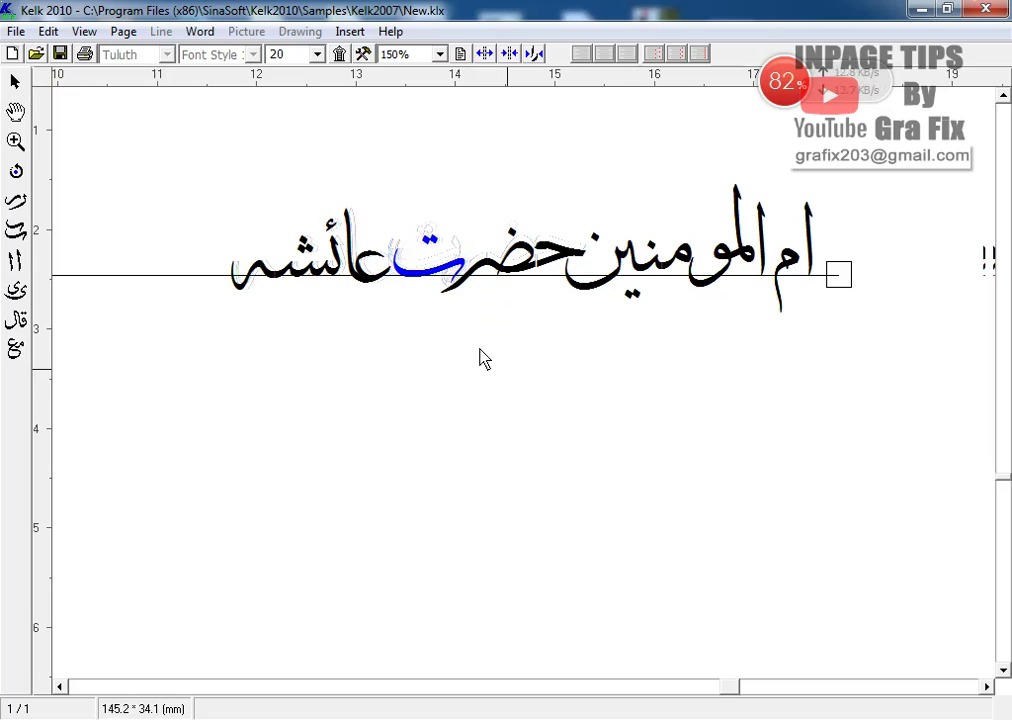
drag(150, 167, 398, 341)
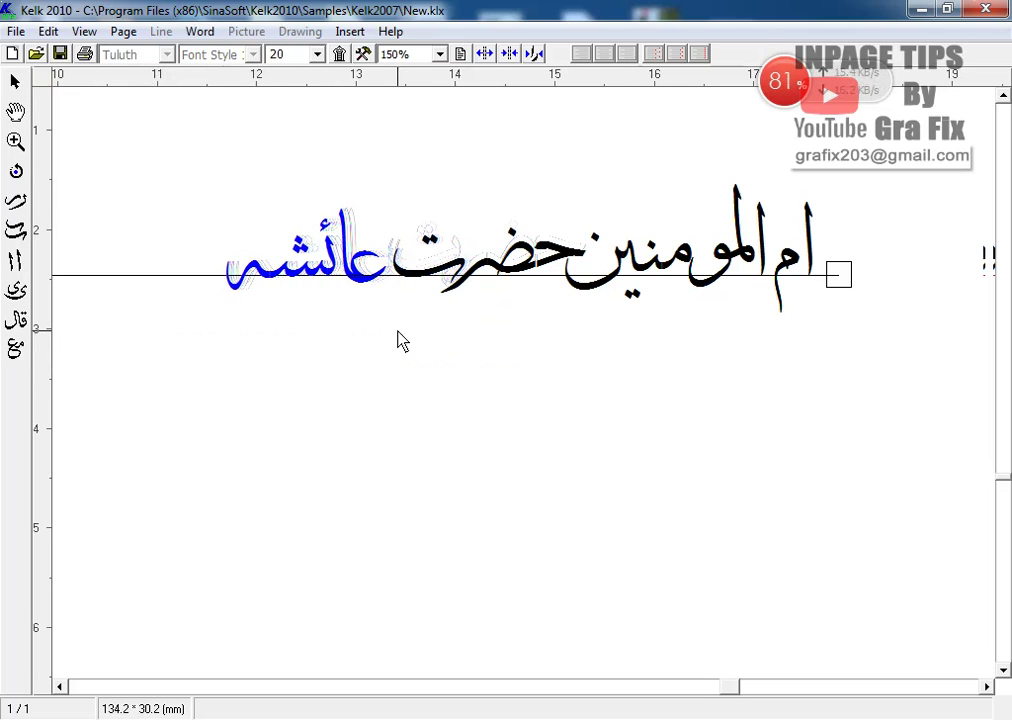
click(80, 224)
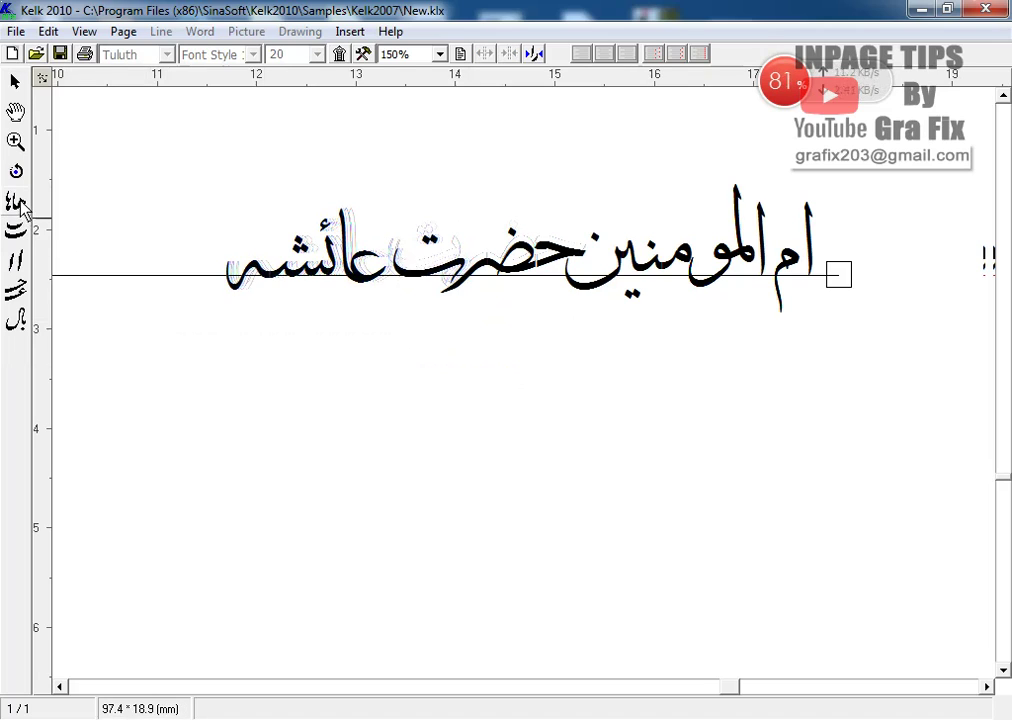
Change the final ہ of عائشہ to the closed, rounded letterform without the long tail.
click(277, 285)
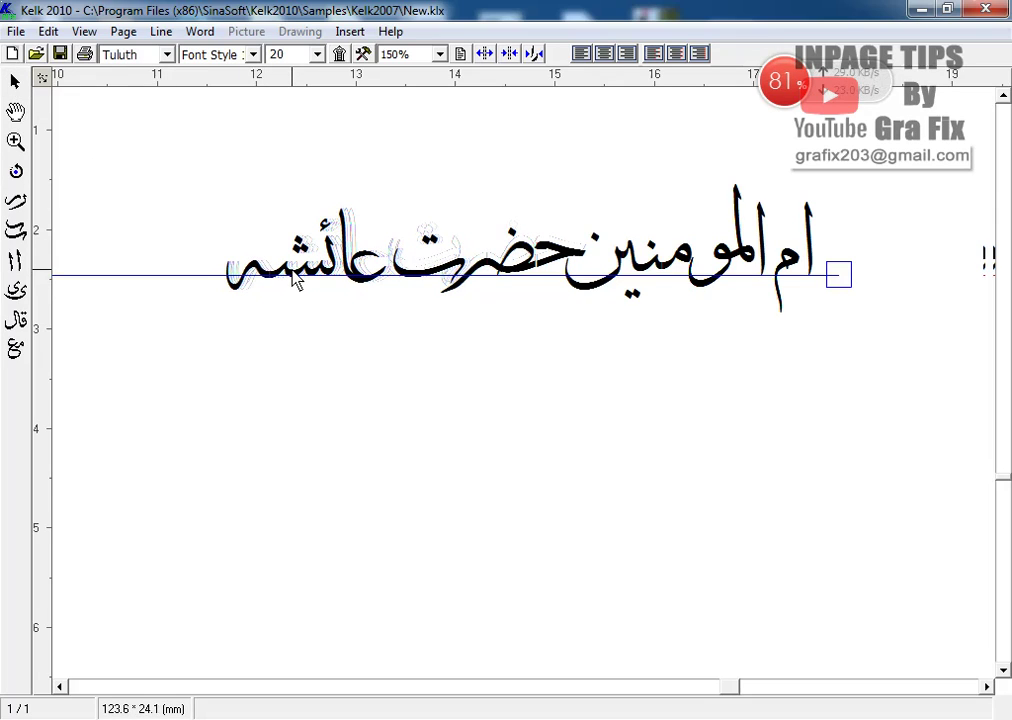
drag(163, 181, 339, 318)
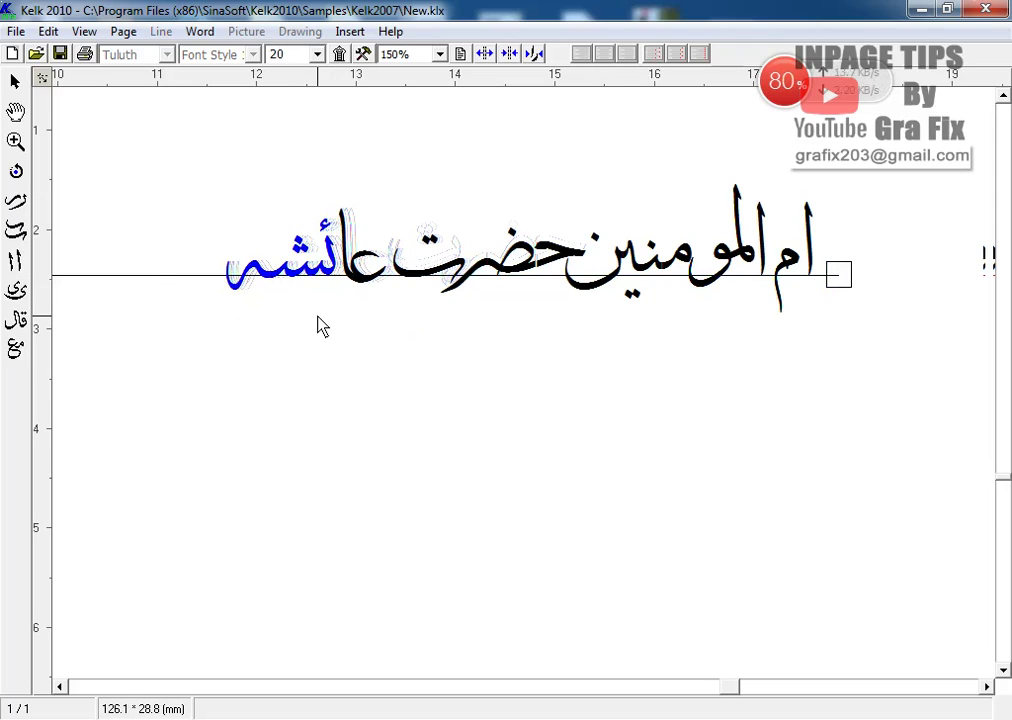
click(298, 285)
click(298, 285)
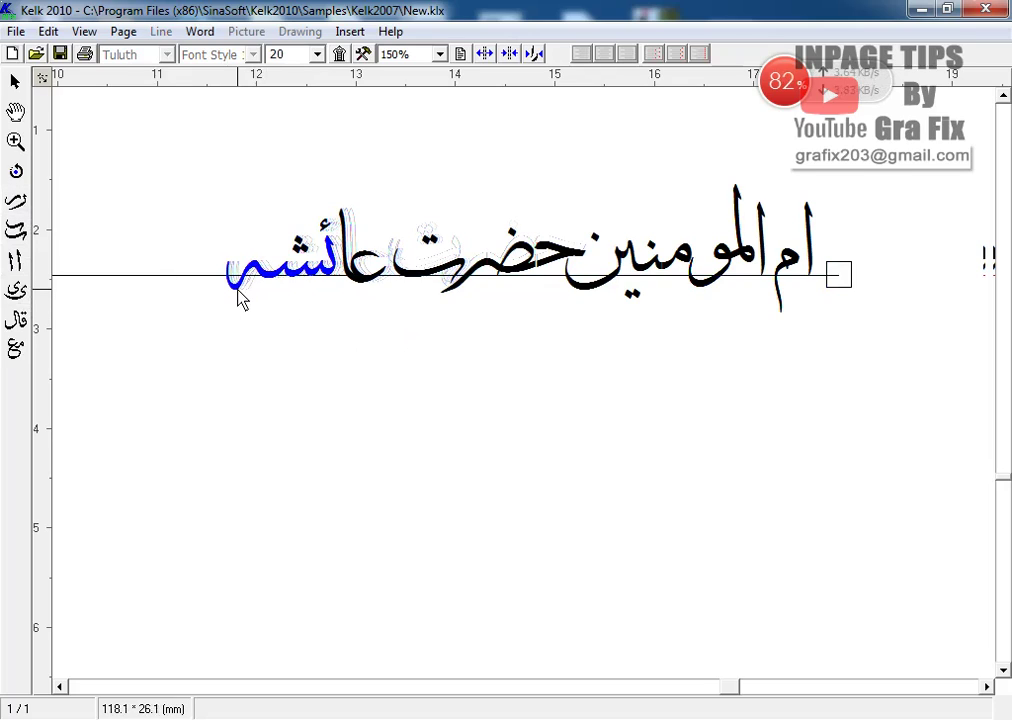
click(240, 295)
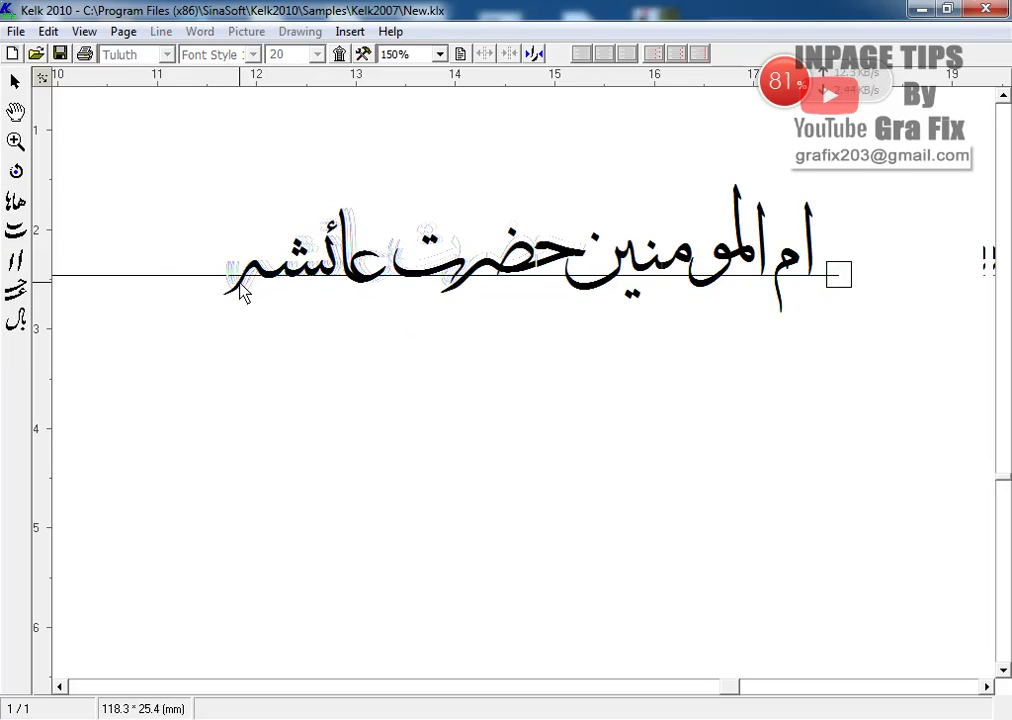
click(241, 286)
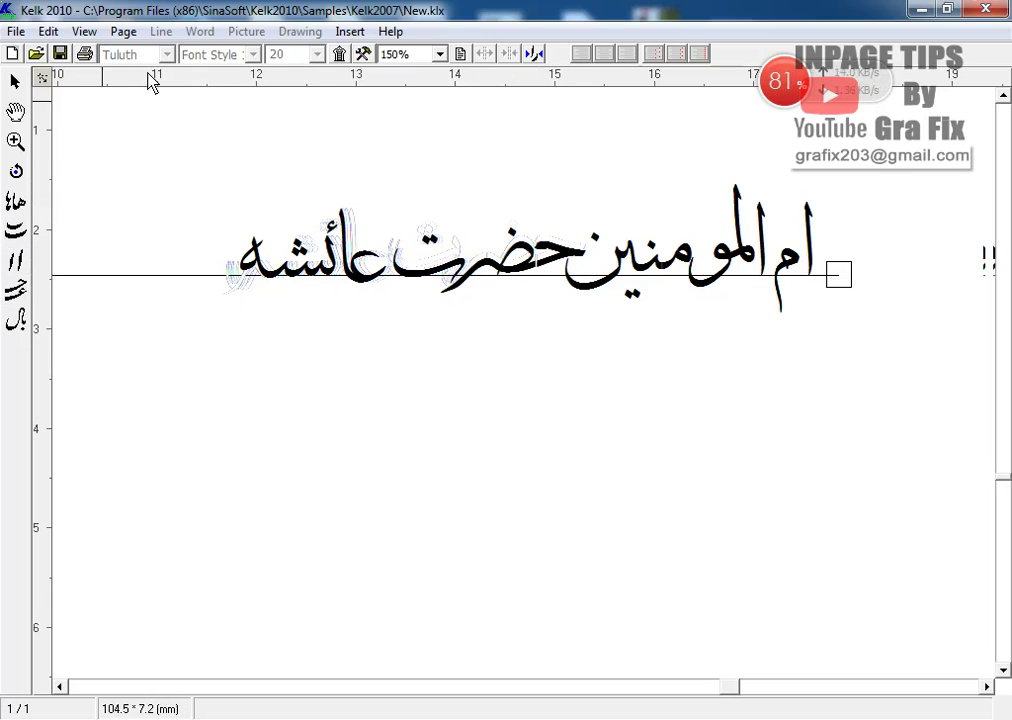
Insert a damma above the alef of ام and add a horizontal guide at about 1.5 on the vertical ruler.
click(339, 54)
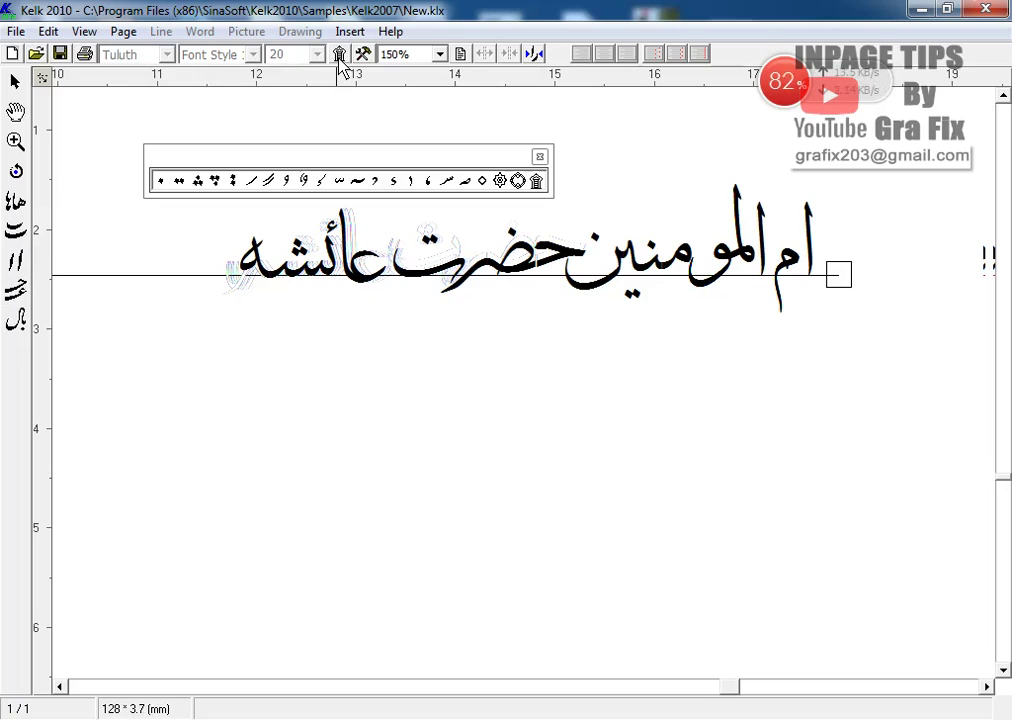
click(291, 186)
click(551, 388)
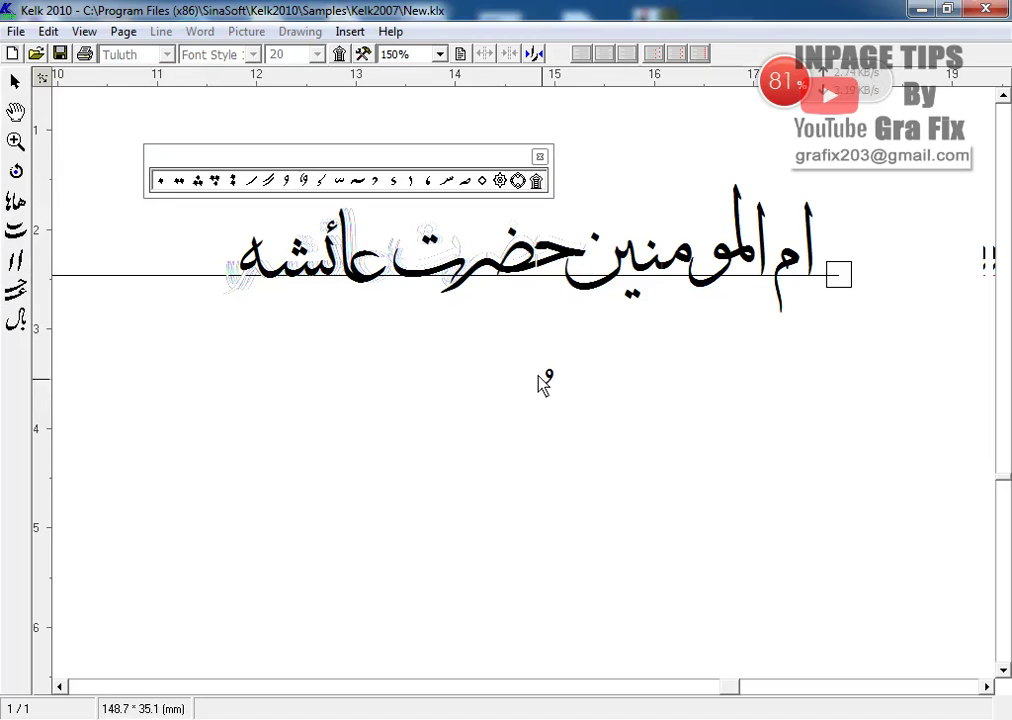
drag(527, 360, 811, 190)
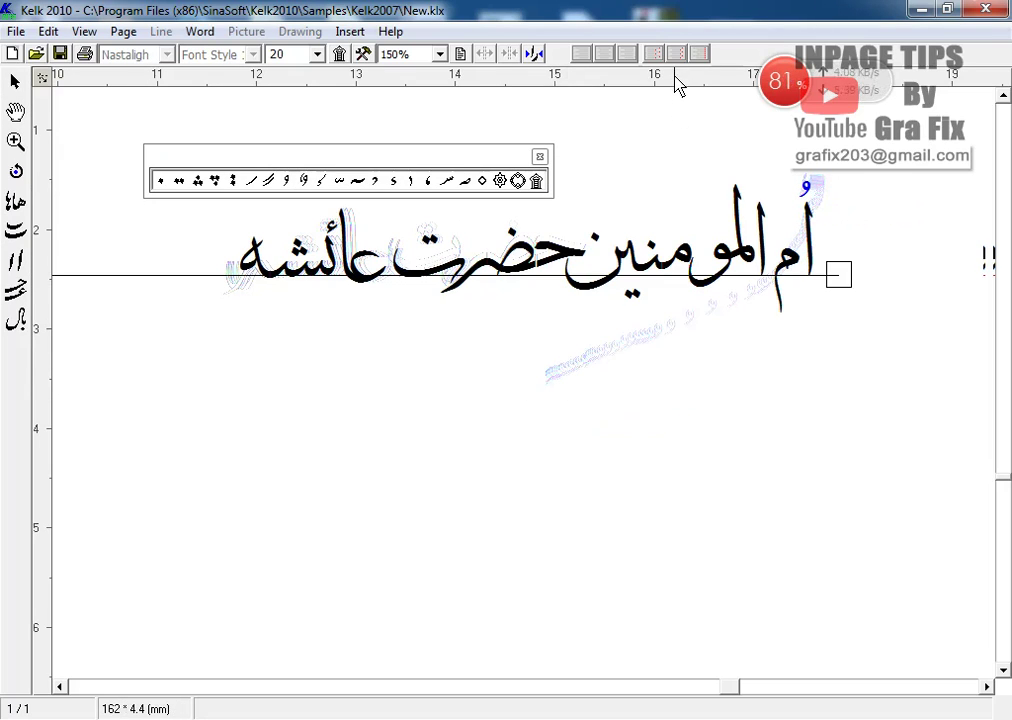
mouse_move(628, 199)
mouse_down()
mouse_move(689, 199)
mouse_move(690, 190)
mouse_up()
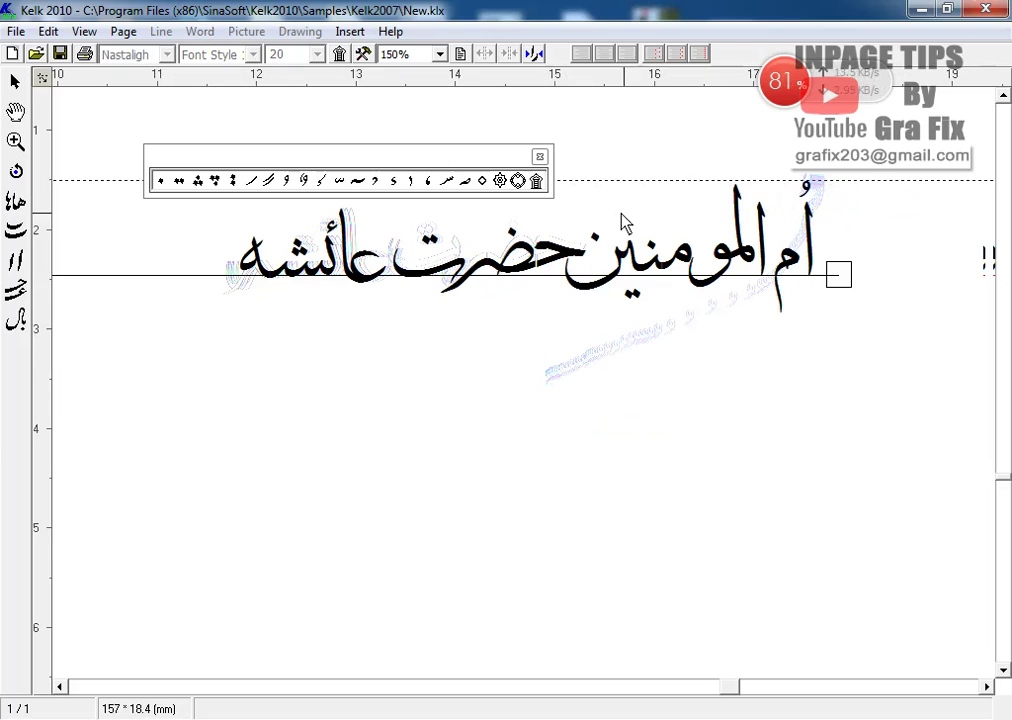
Insert a shadda above the م of ام, moving it from beside the following alef to its place over the meem.
click(338, 182)
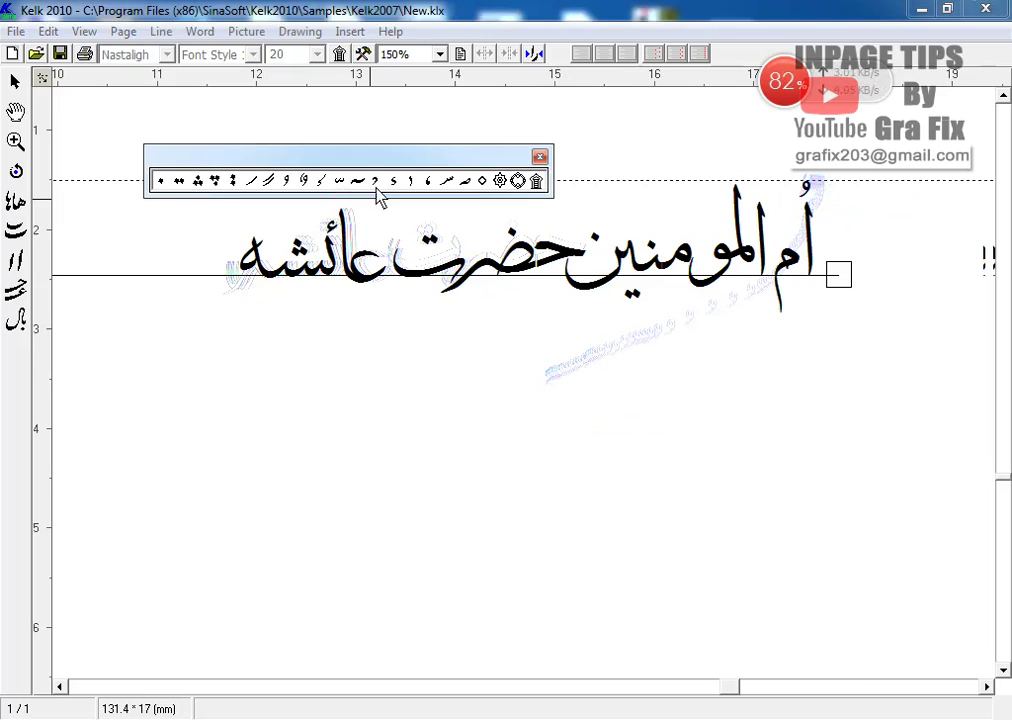
click(768, 207)
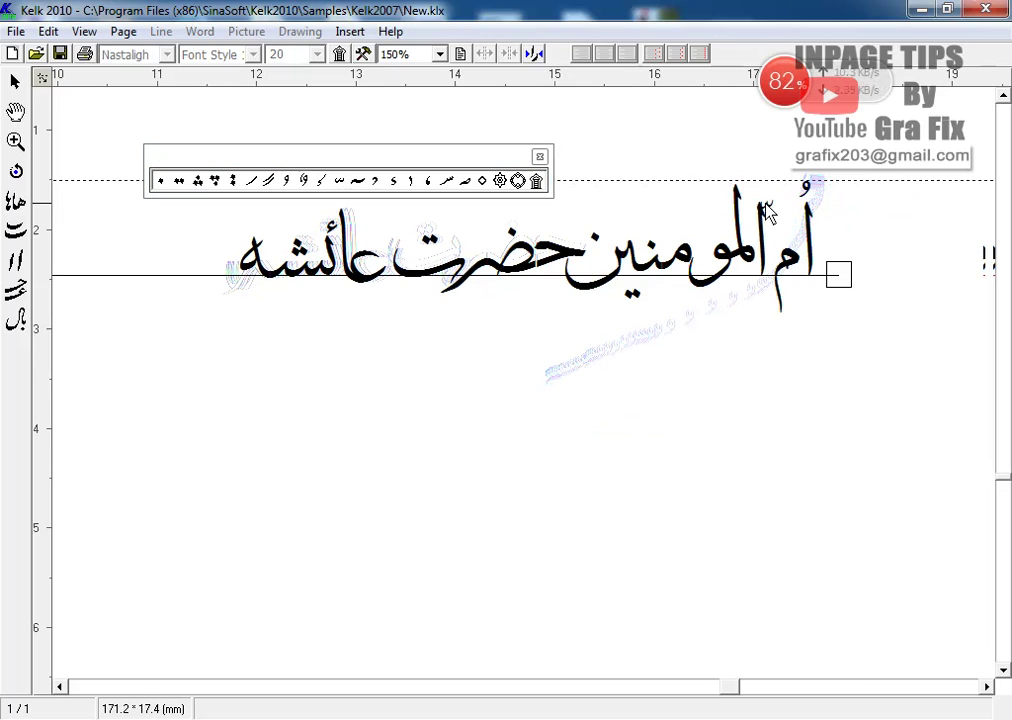
click(762, 226)
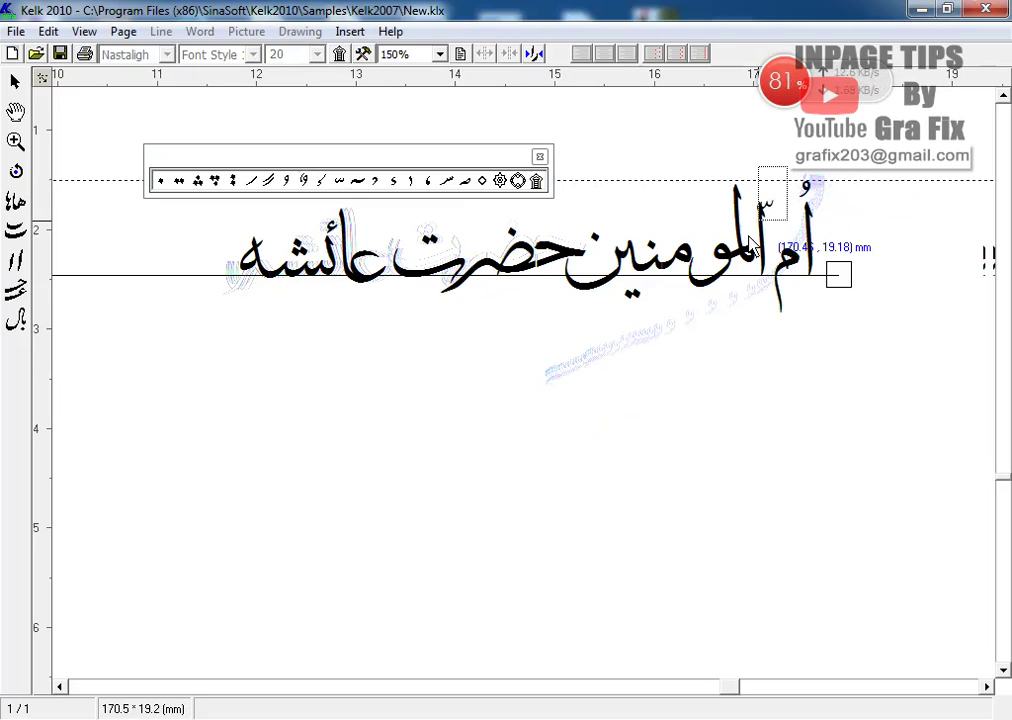
click(698, 330)
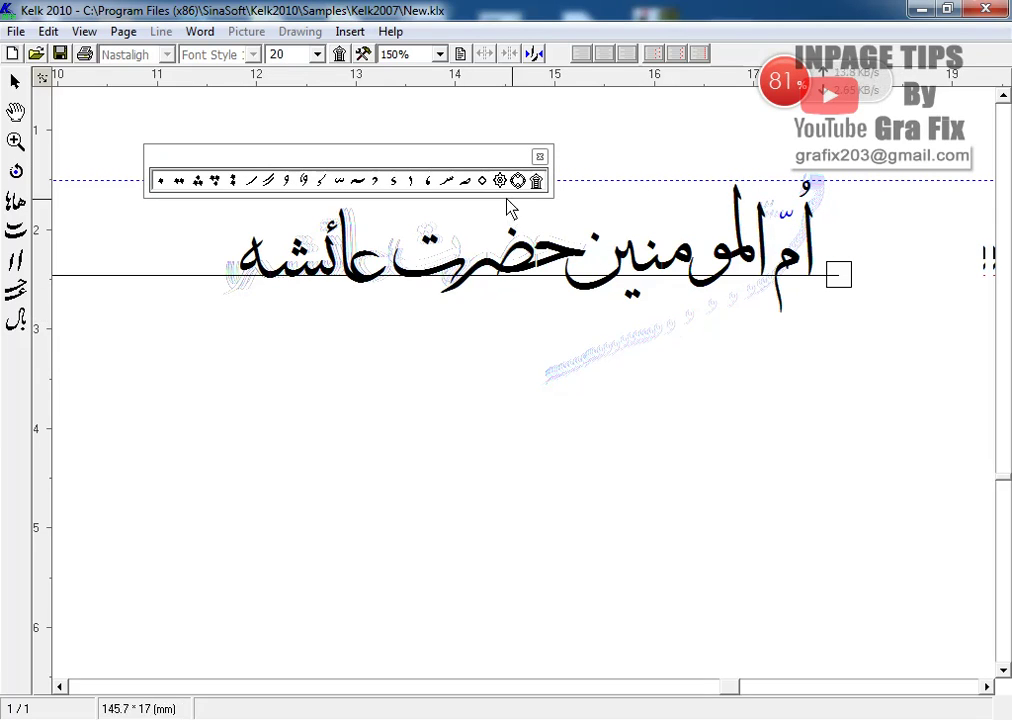
click(539, 157)
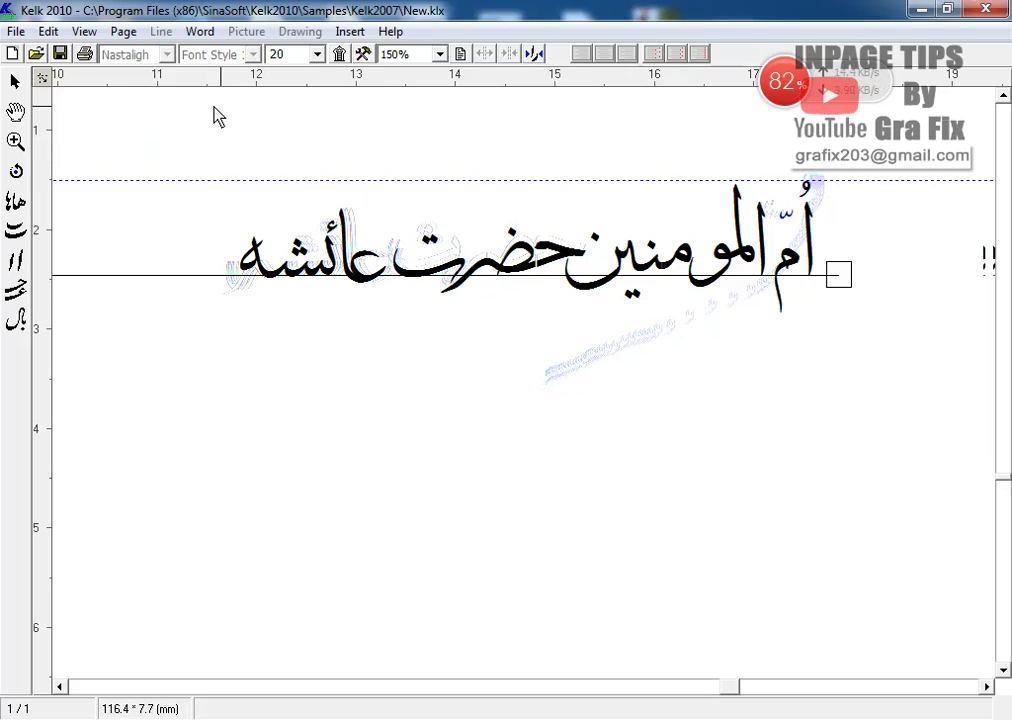
click(340, 54)
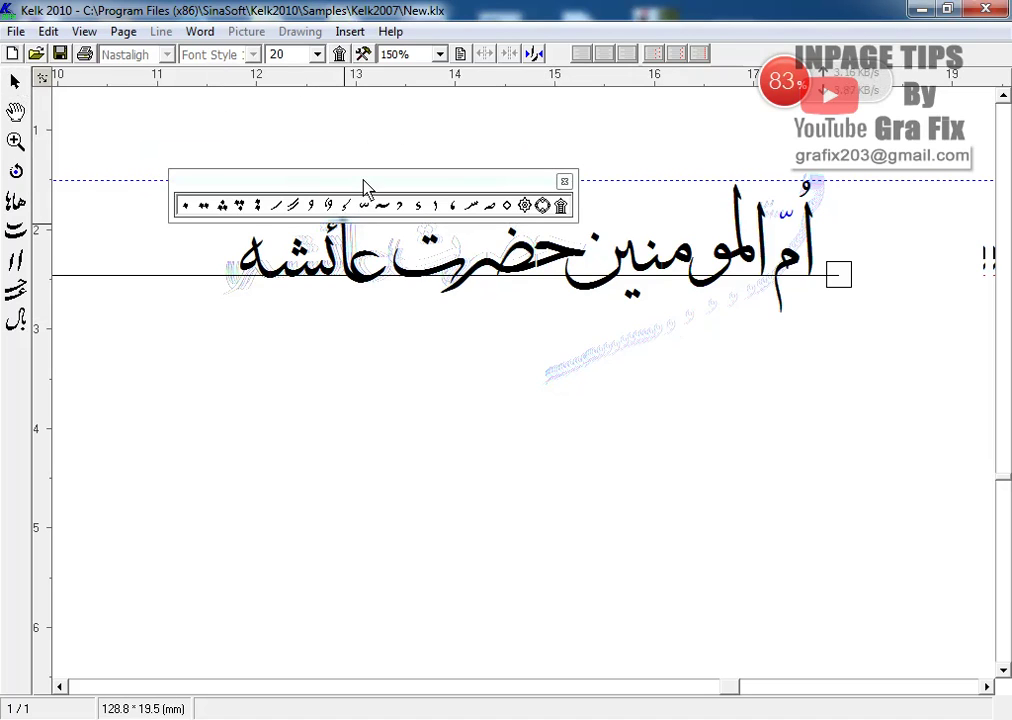
drag(364, 185, 347, 115)
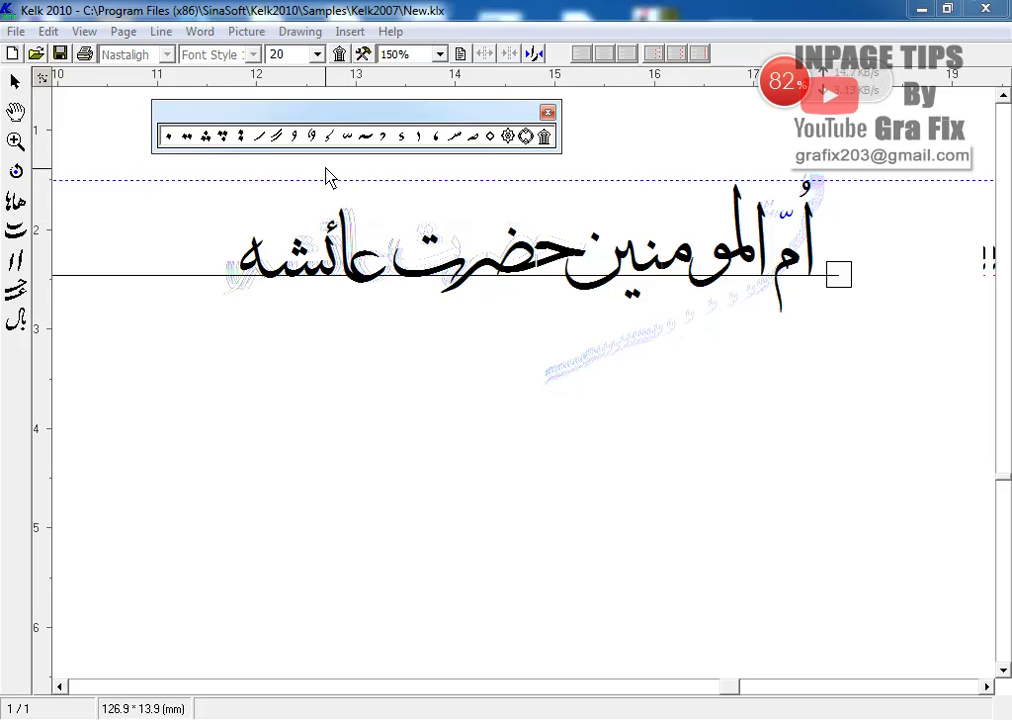
click(264, 139)
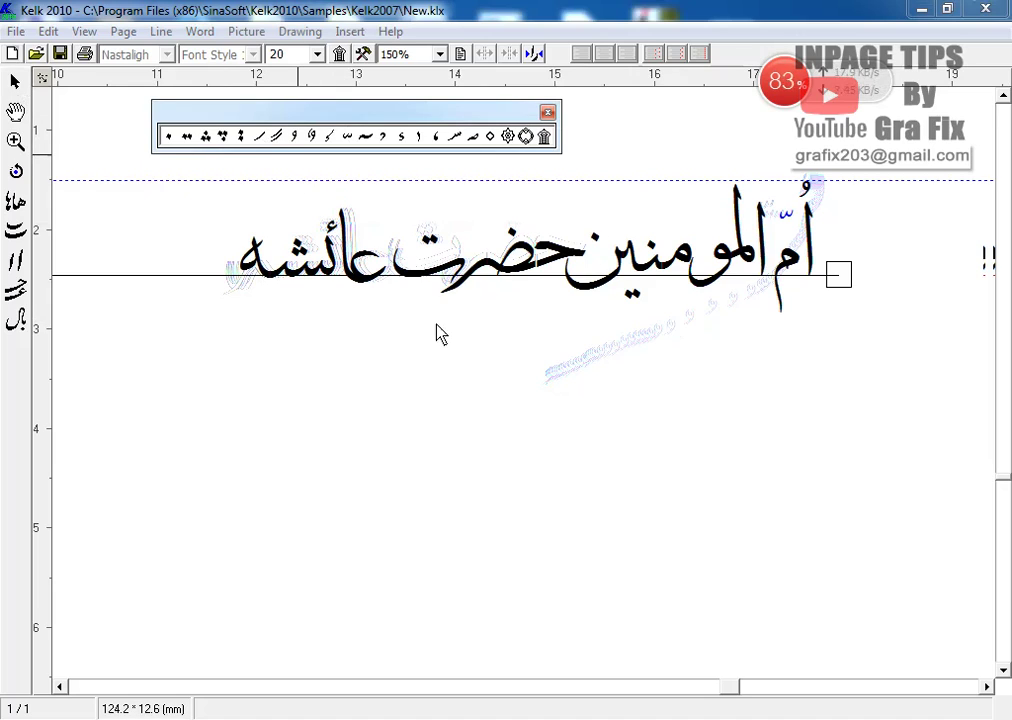
click(463, 367)
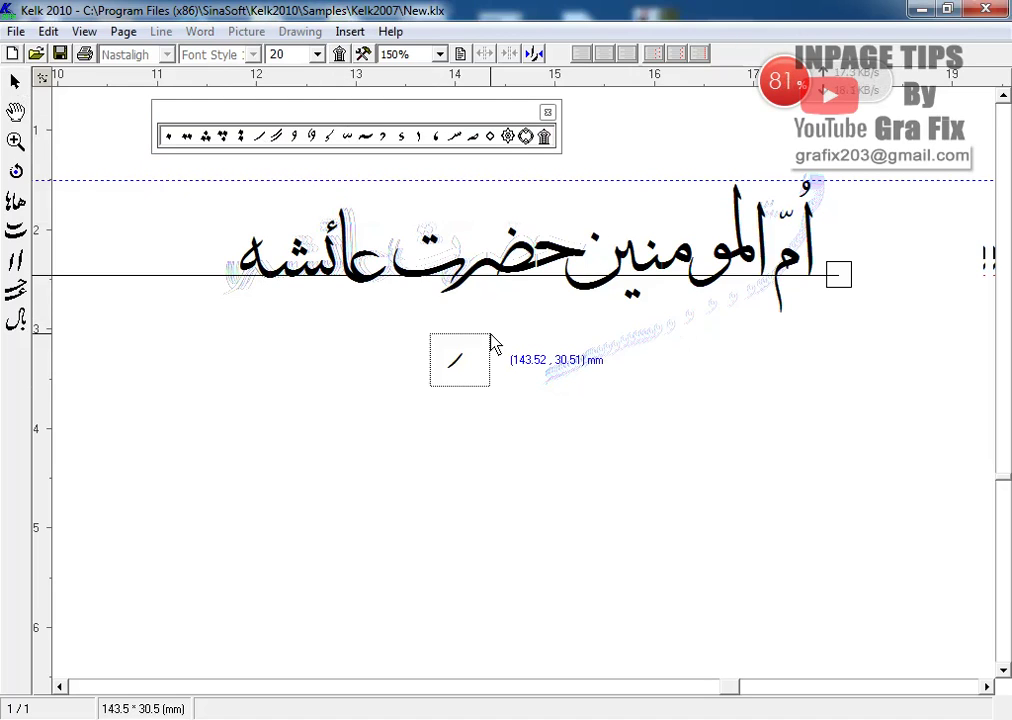
click(602, 476)
key(Delete)
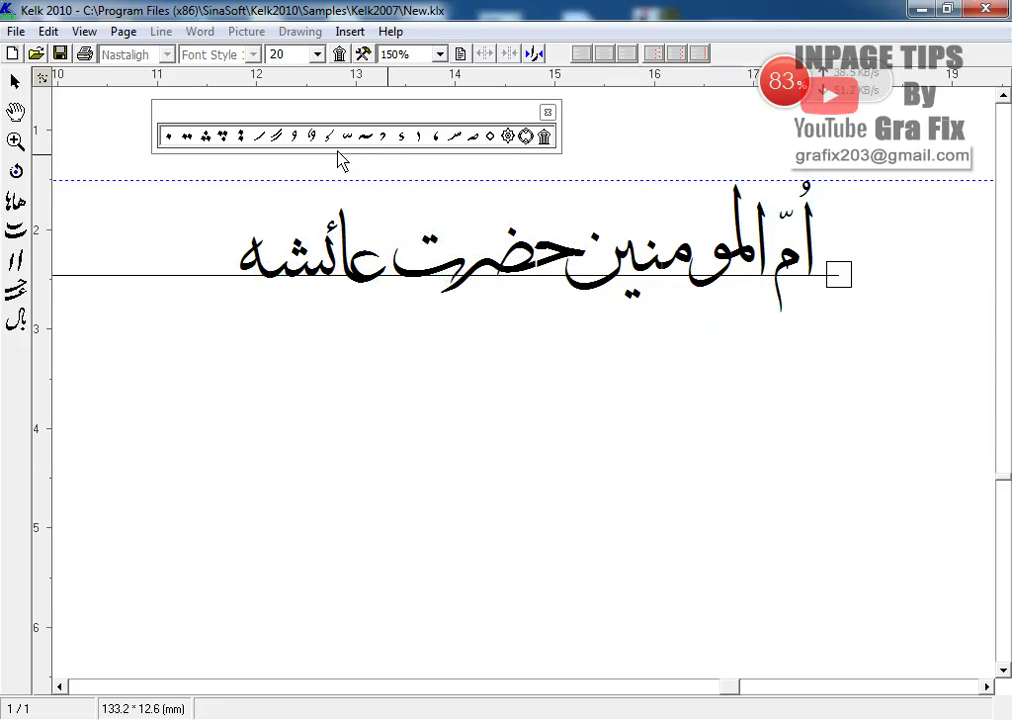
click(549, 115)
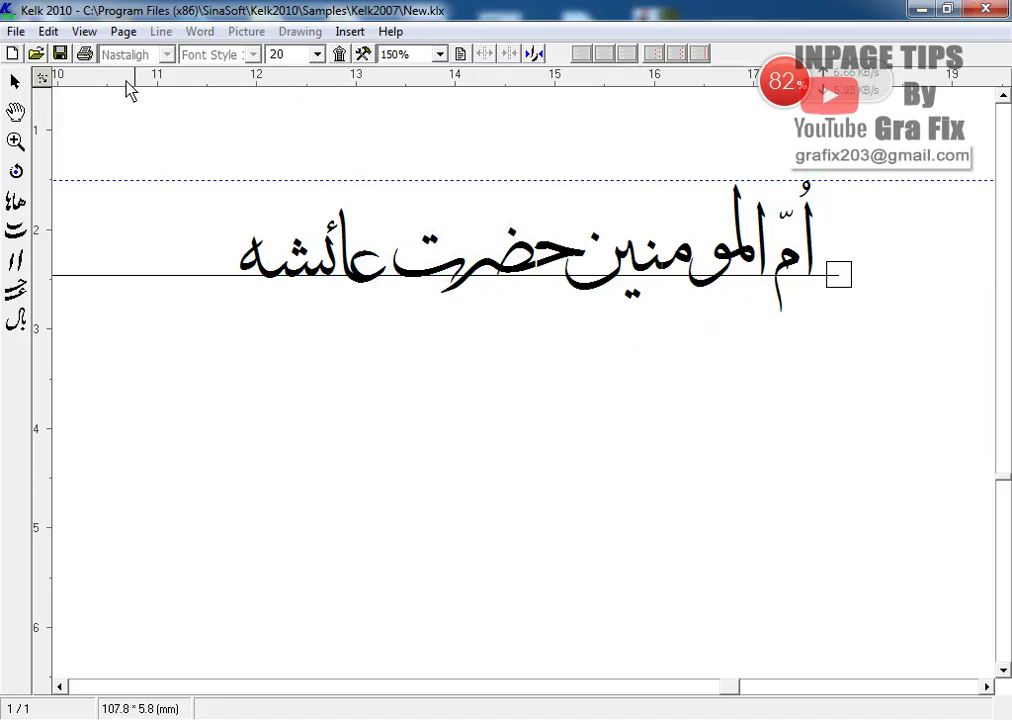
Insert a Tuluth fatha above the ح of حضرت and raise it to just under the upper guide.
click(838, 277)
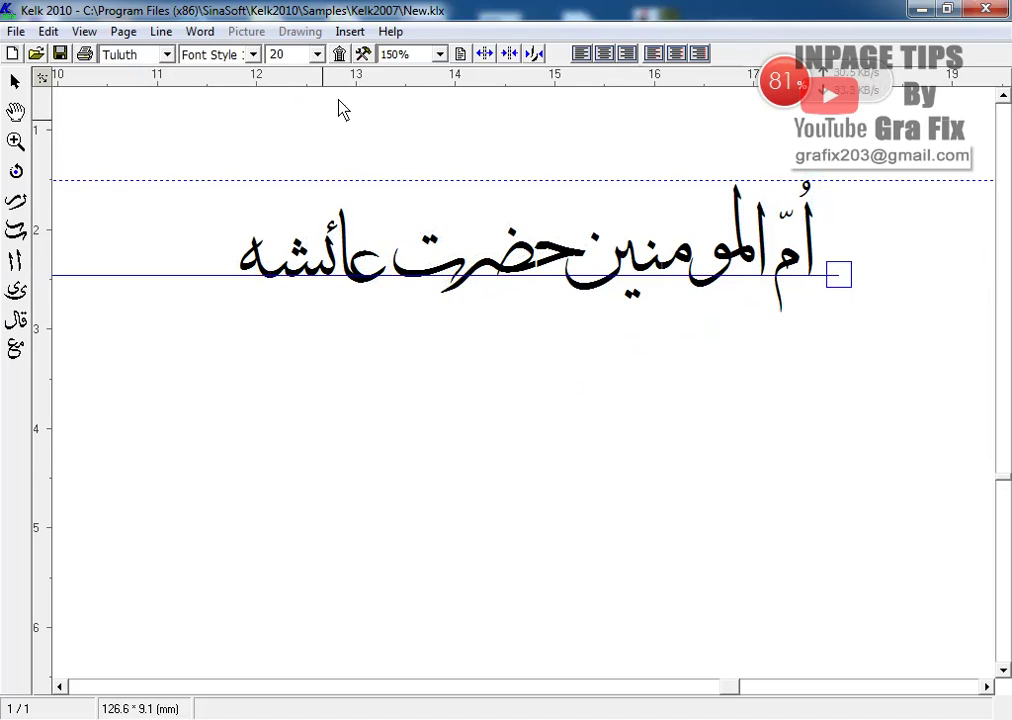
click(363, 55)
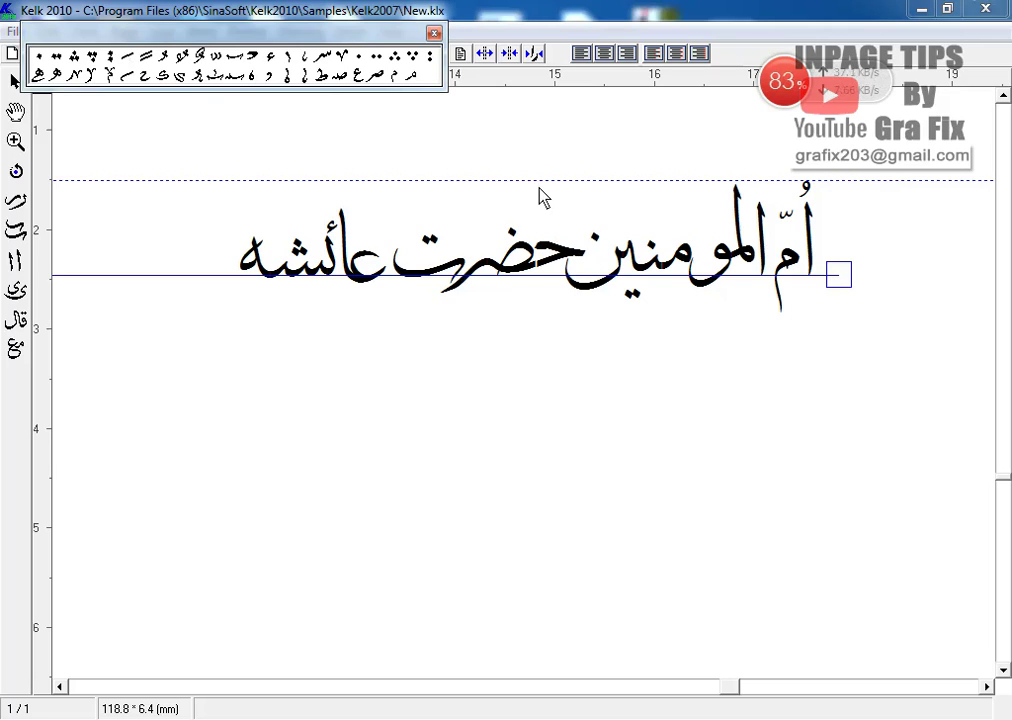
drag(493, 154, 591, 220)
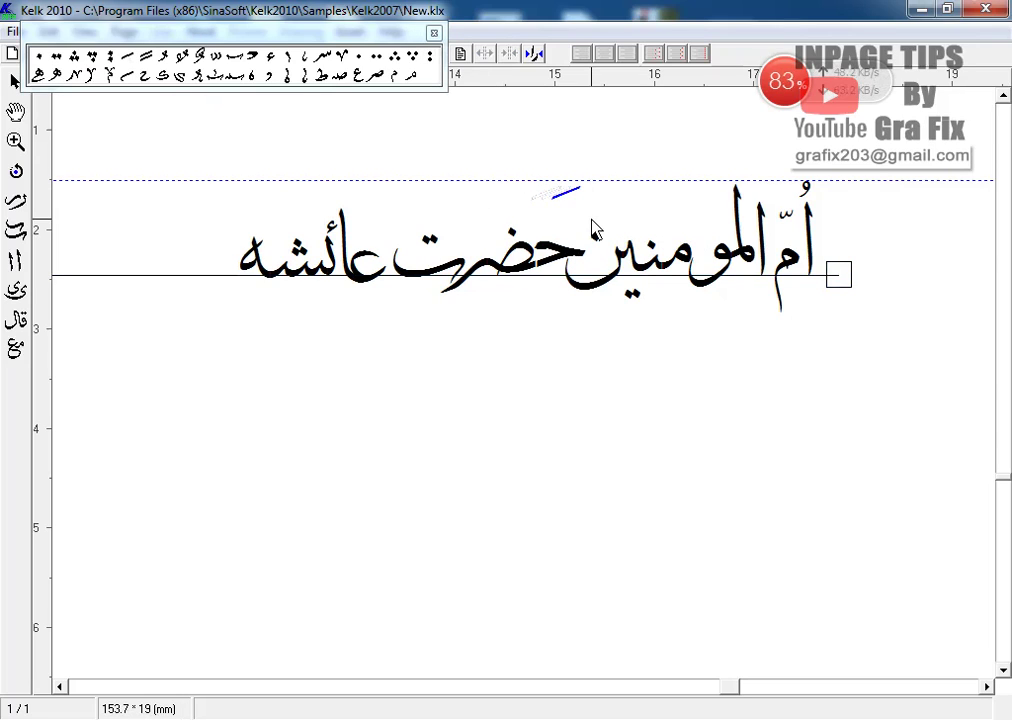
key(Up)
key(Up)
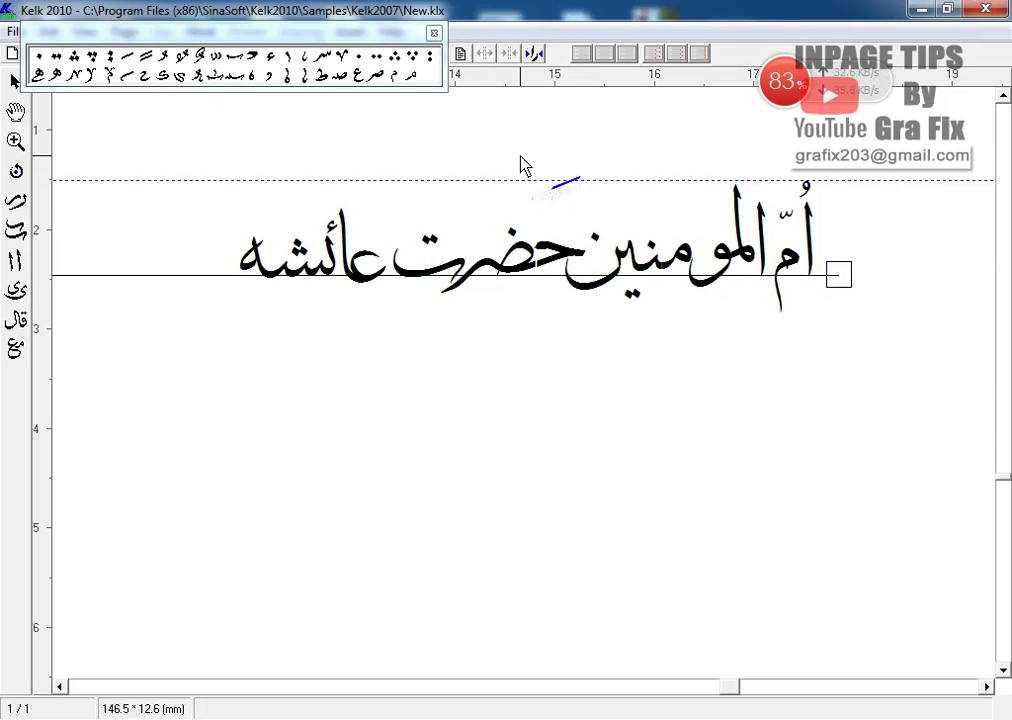
Insert the small Tuluth meem mark with the v-shaped top below the phrase and set its size to 10.
click(109, 77)
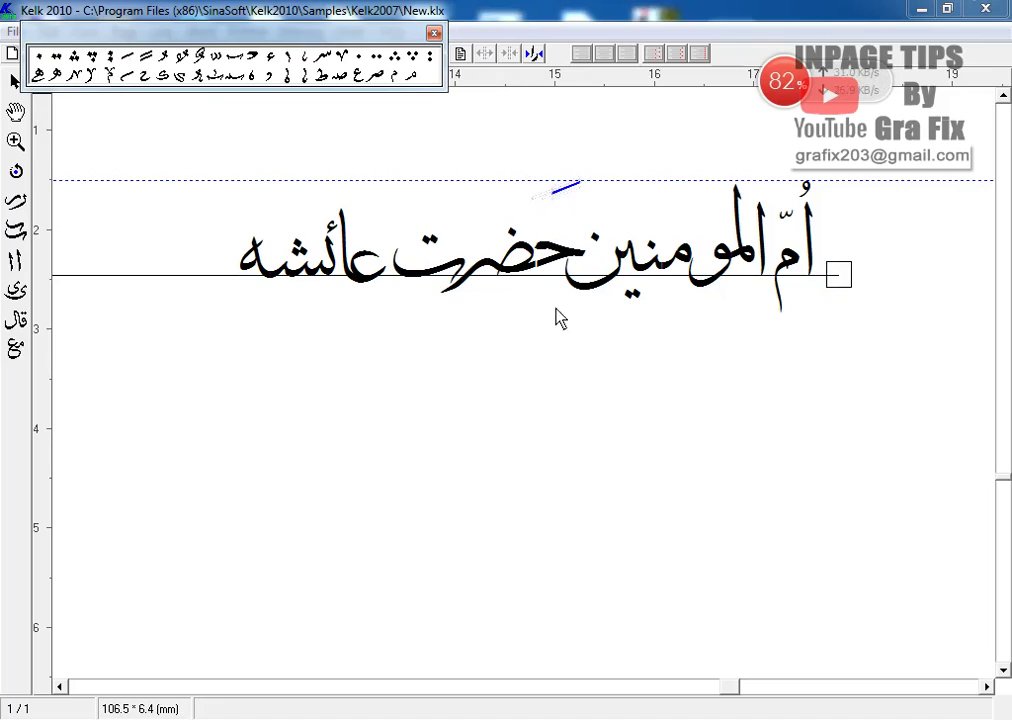
click(704, 404)
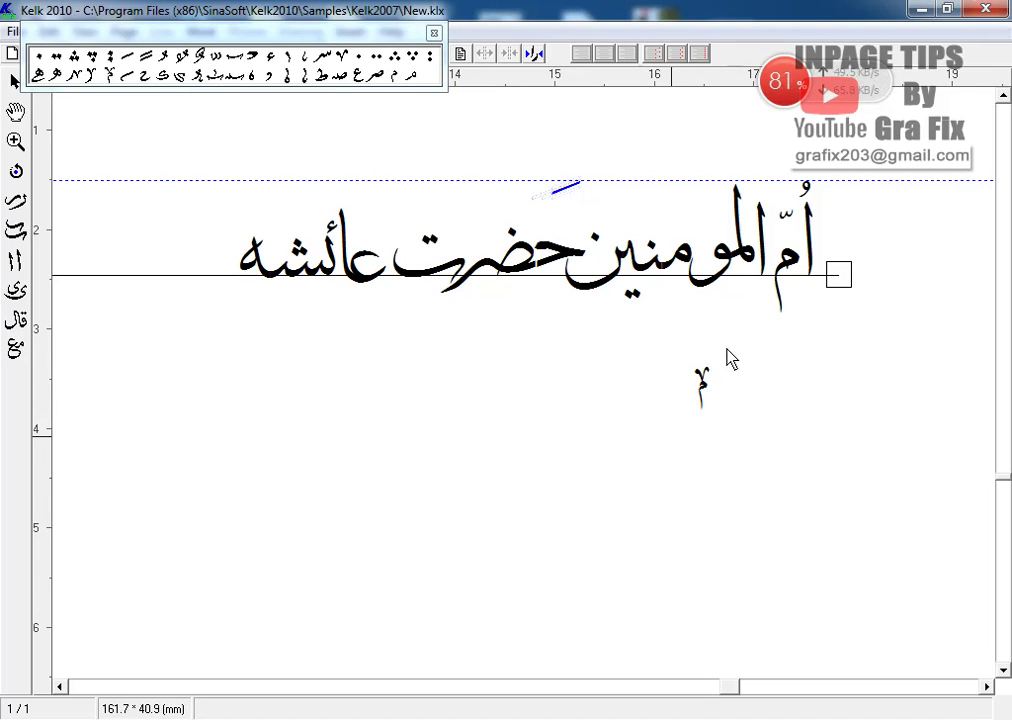
drag(671, 437, 727, 349)
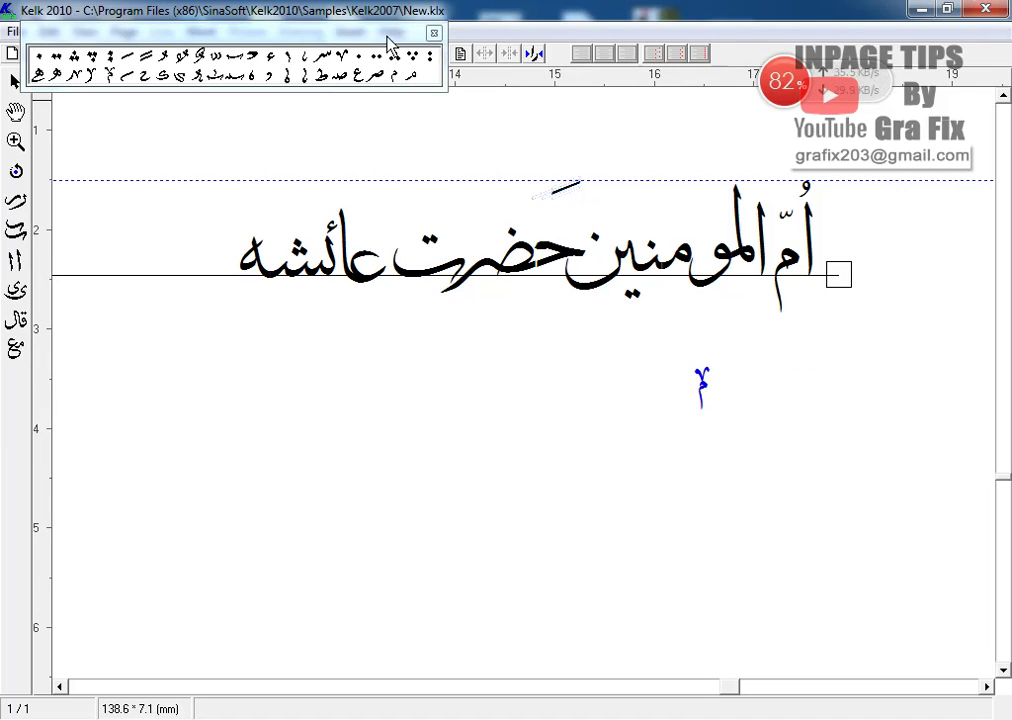
drag(390, 44, 363, 101)
click(289, 58)
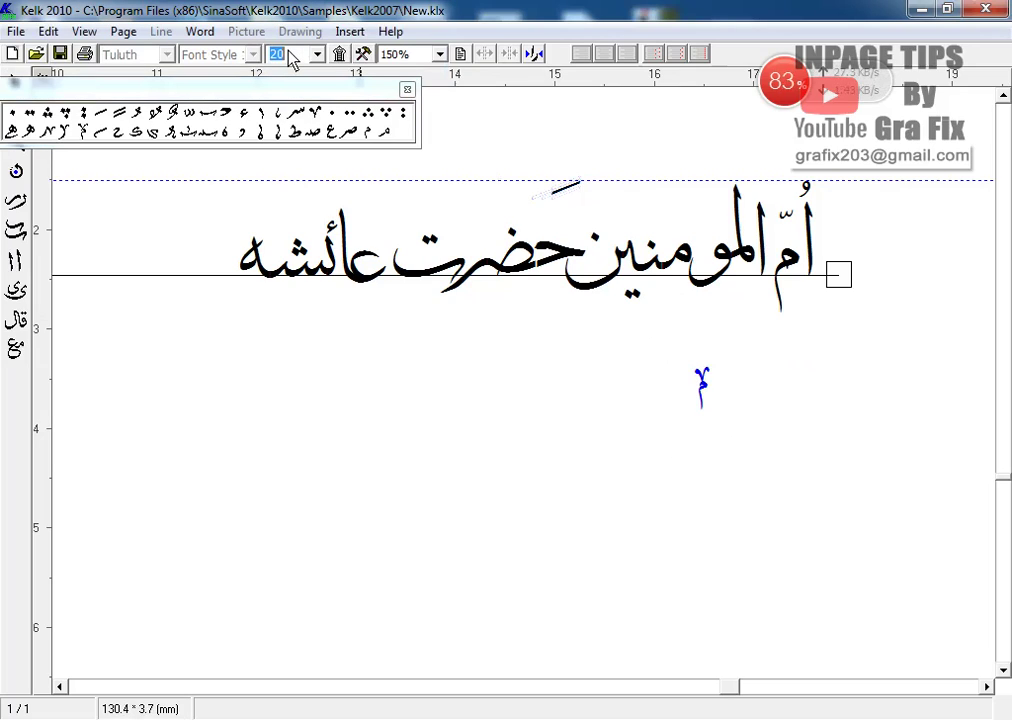
key(Return)
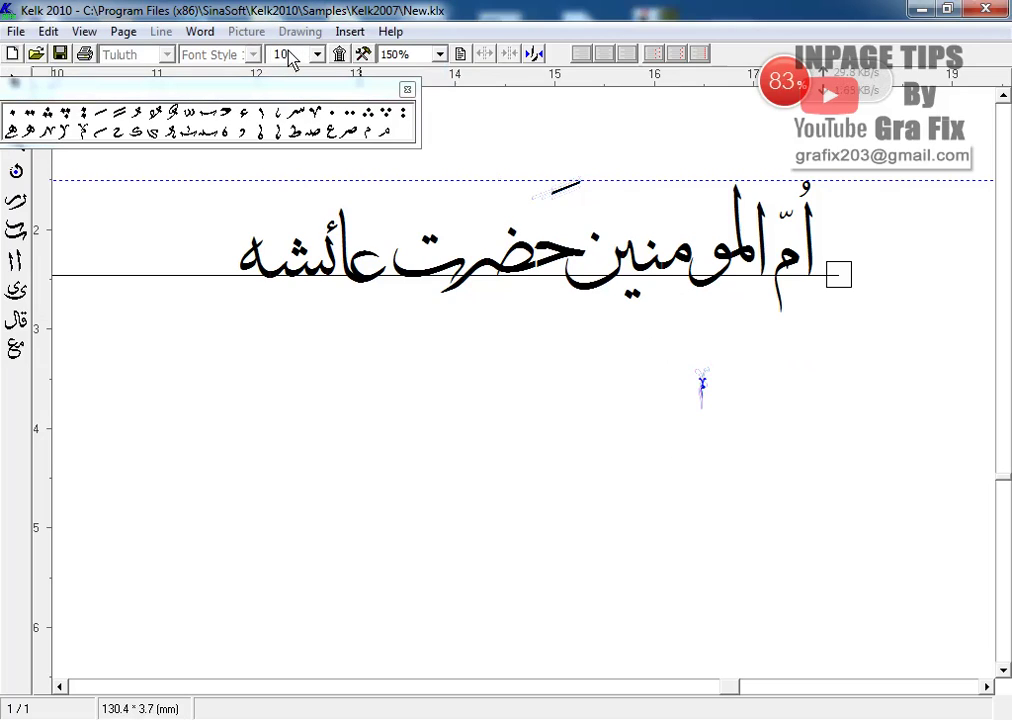
Move the small meem mark up and right so that it sits directly beneath the لم of المومنین.
key(Up)
key(Up)
key(Up)
key(Up)
key(Up)
key(Up)
key(Up)
key(Up)
key(Up)
key(Up)
key(Up)
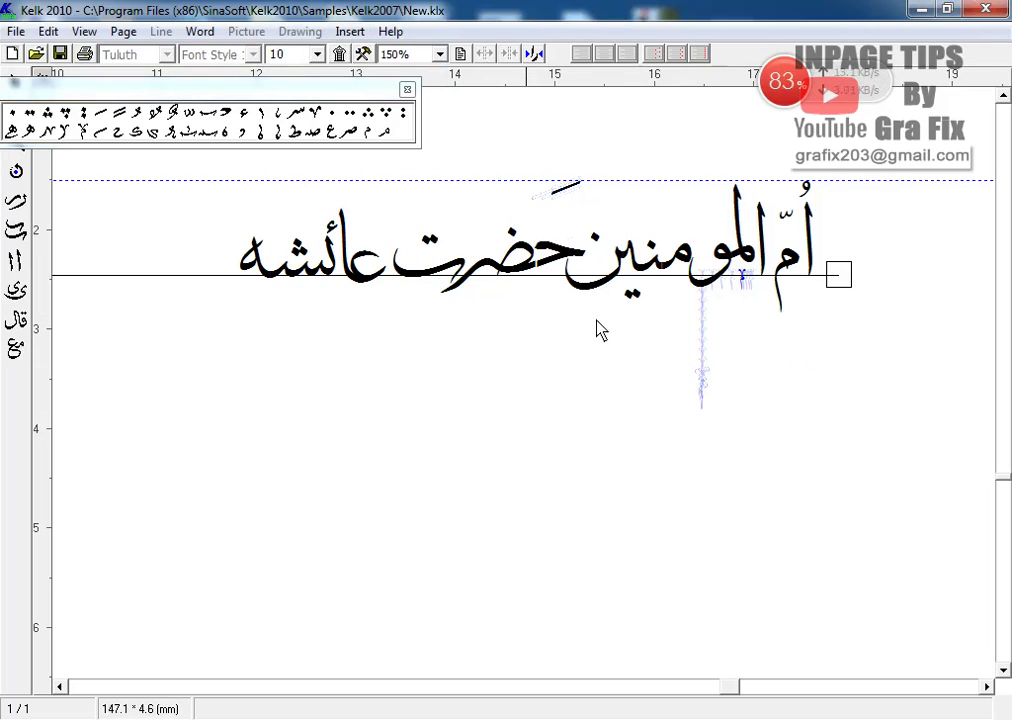
Add a second horizontal guide at about 2.6 on the vertical ruler, just below the baseline.
drag(597, 320, 606, 291)
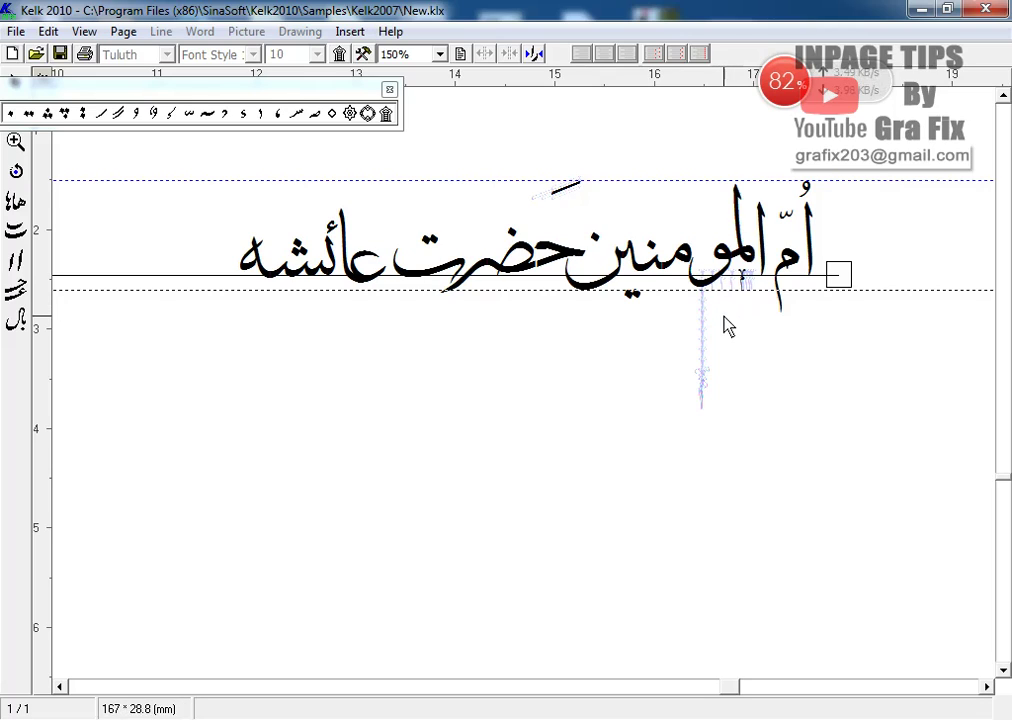
drag(722, 316, 629, 372)
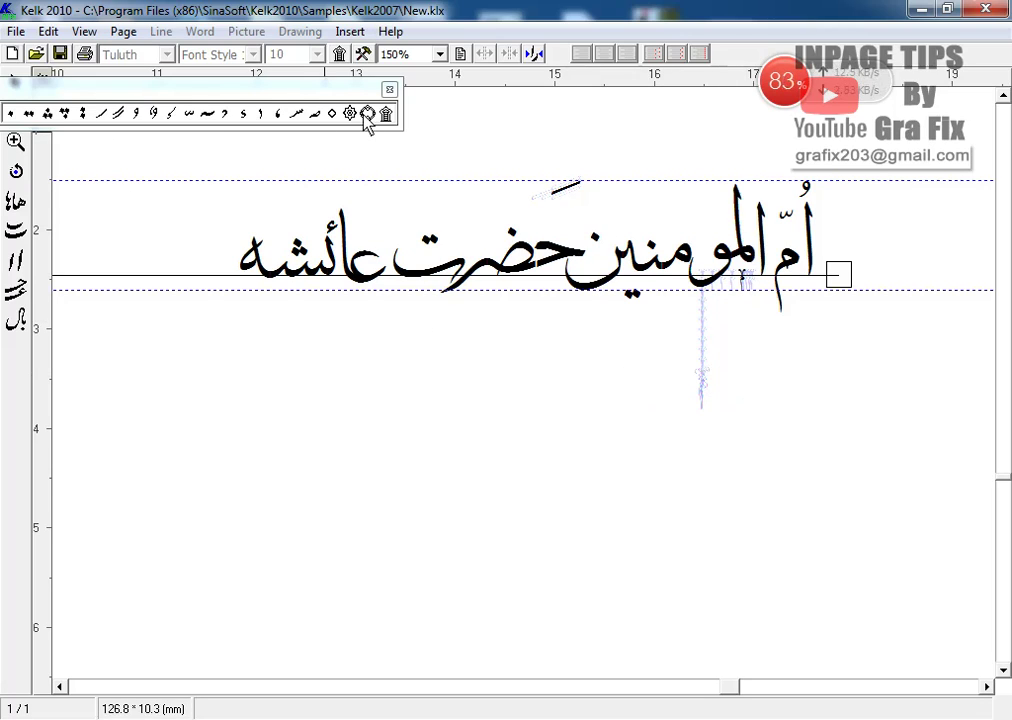
click(389, 89)
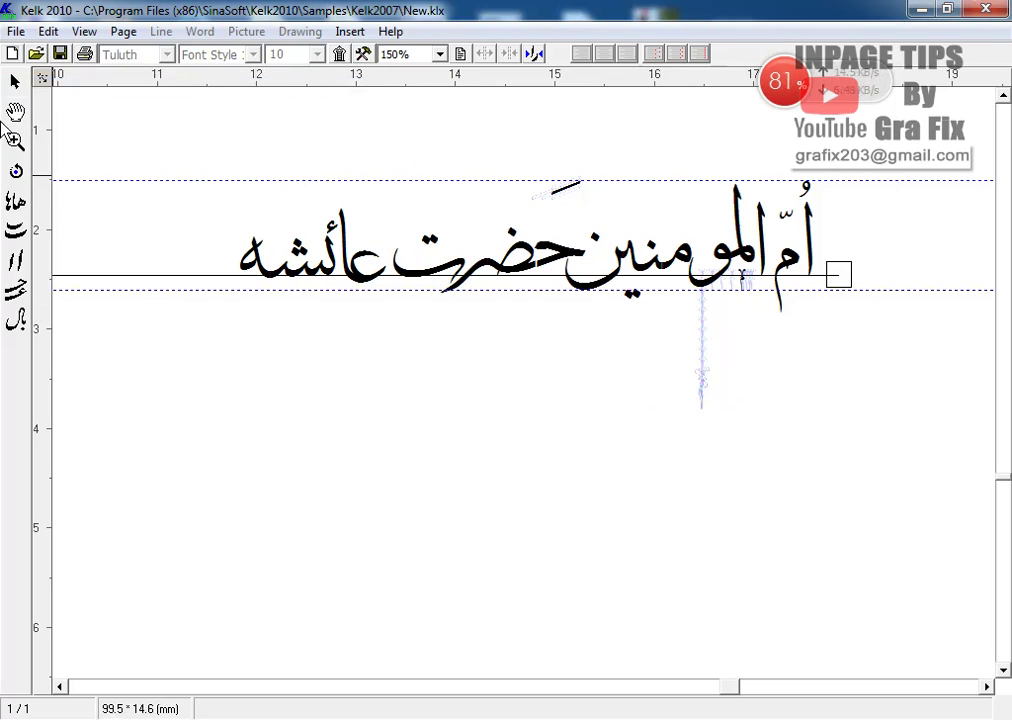
click(338, 55)
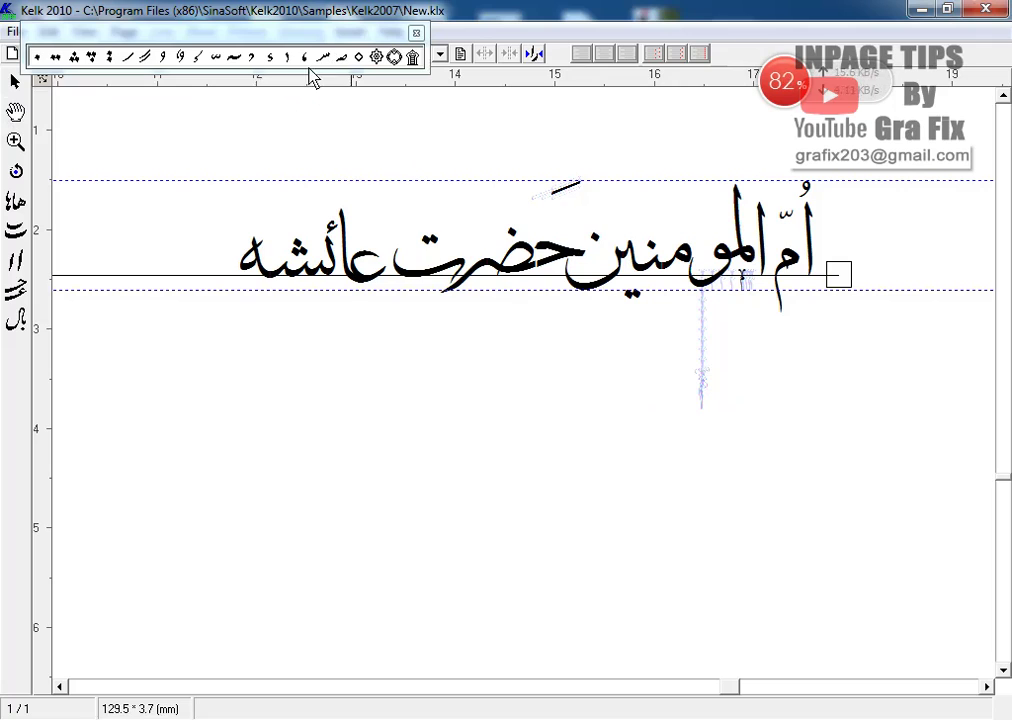
click(416, 35)
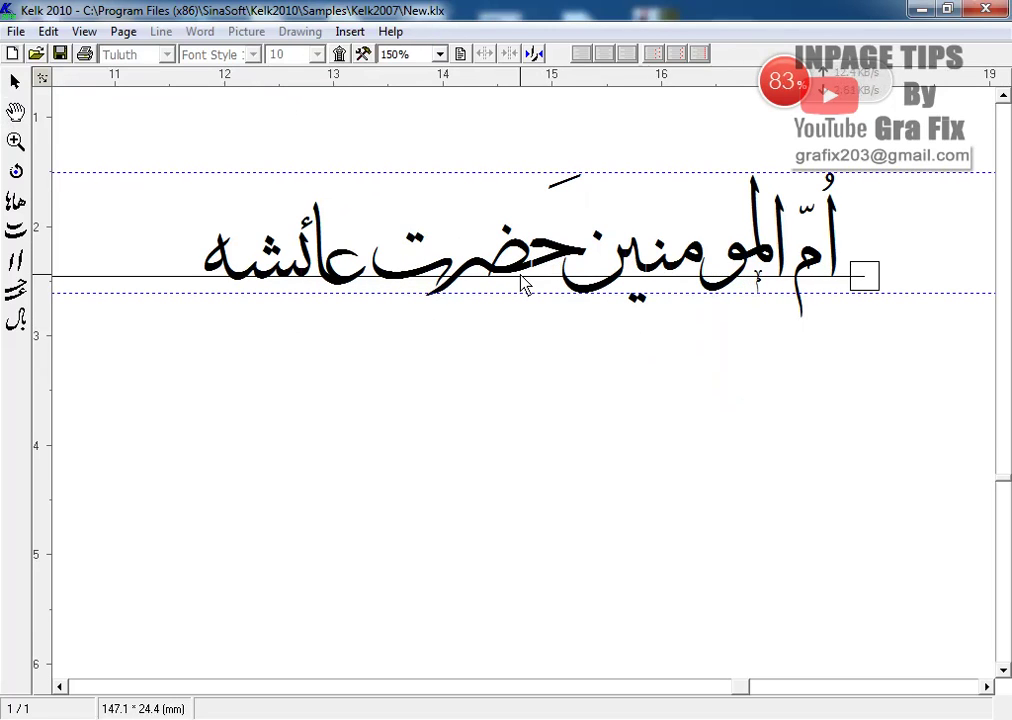
click(339, 55)
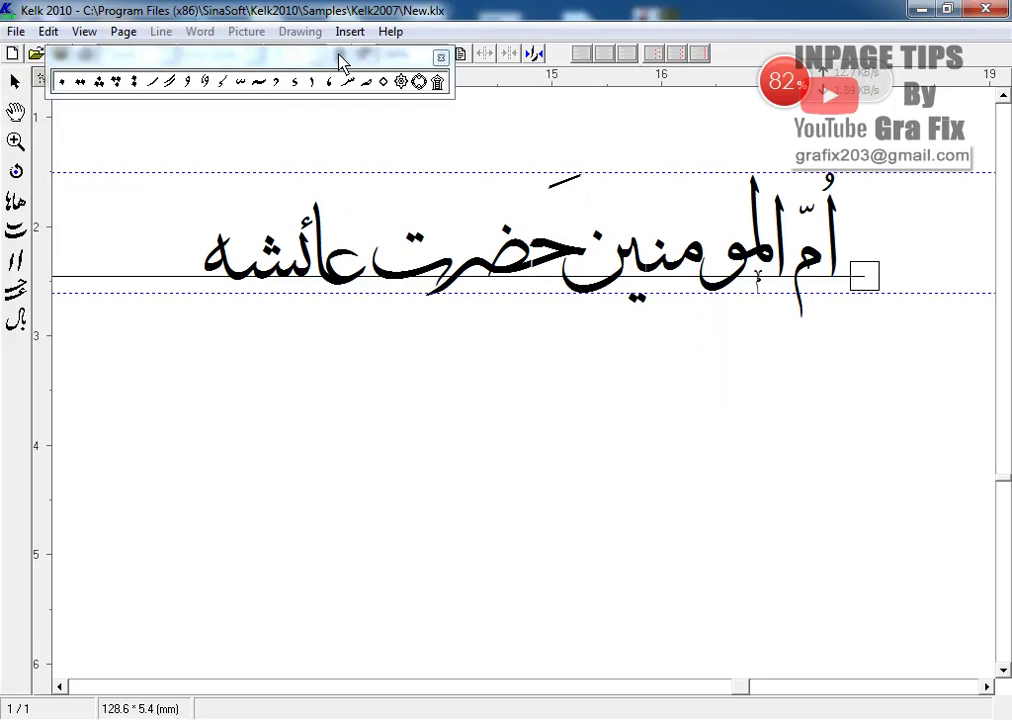
click(340, 55)
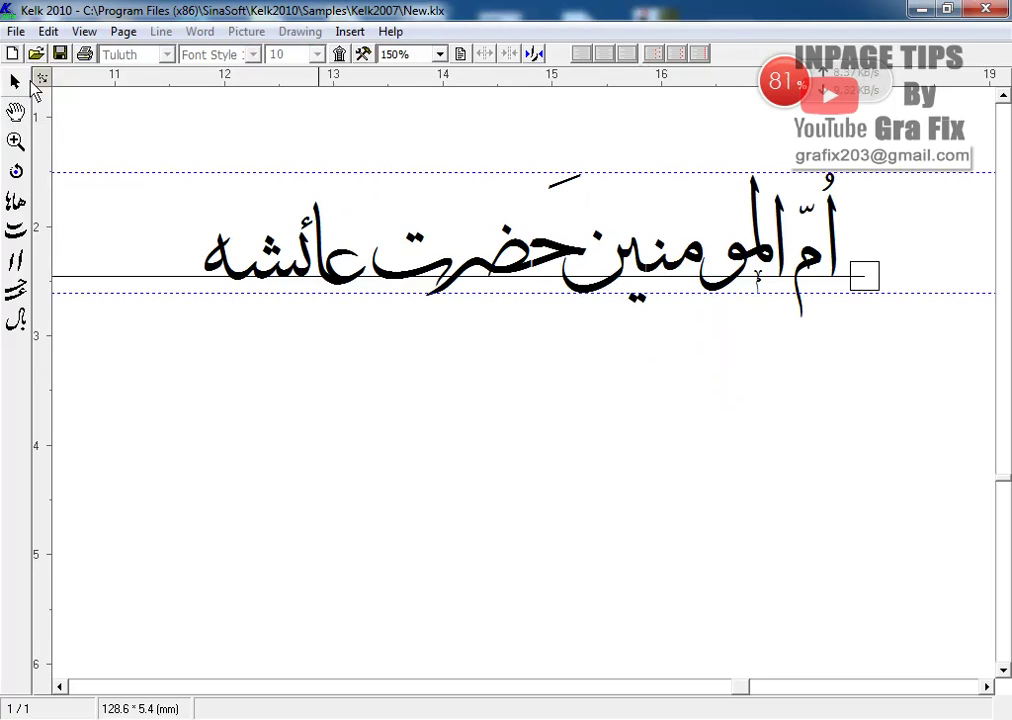
Insert a small superscript alef and position it just right of the top of the alef in عائشہ.
click(339, 55)
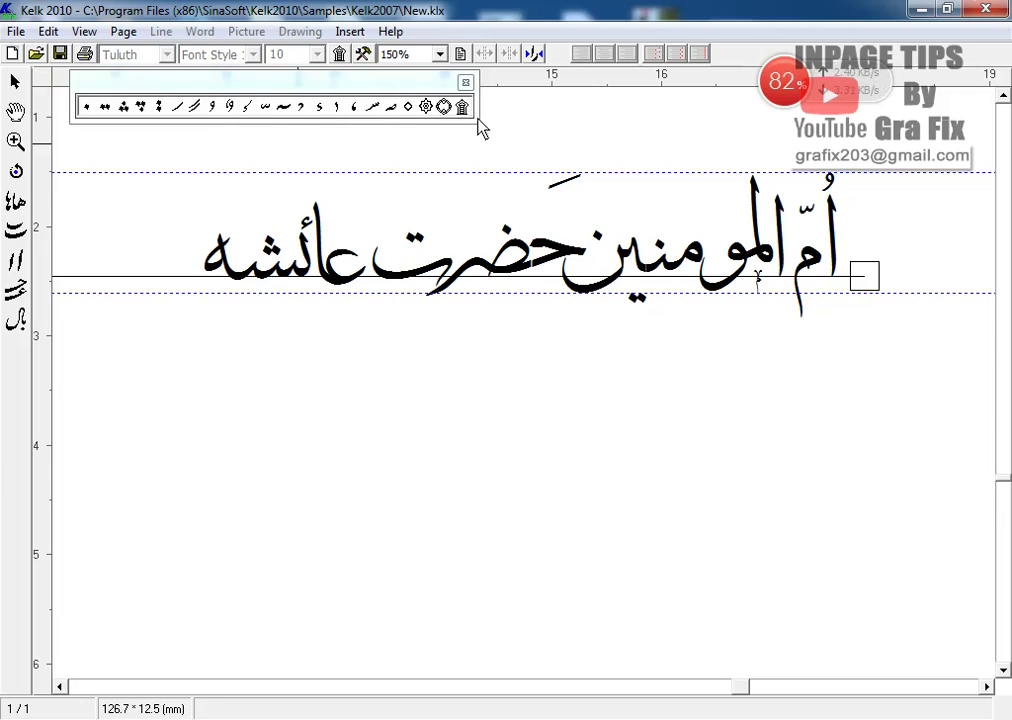
click(430, 89)
drag(430, 89, 413, 119)
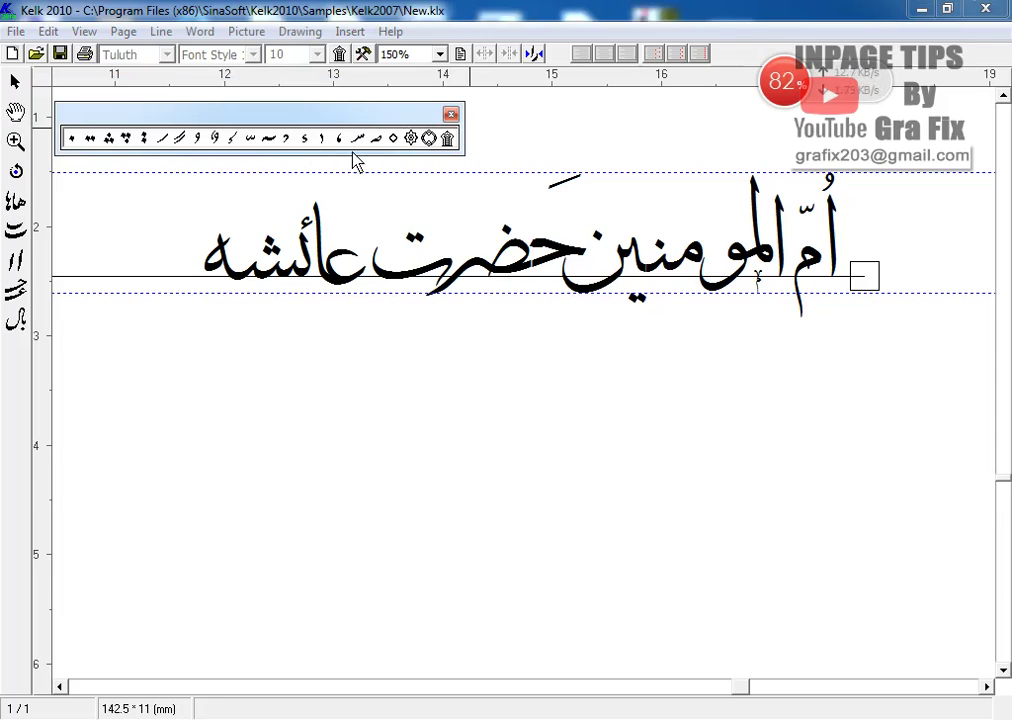
drag(324, 145, 310, 193)
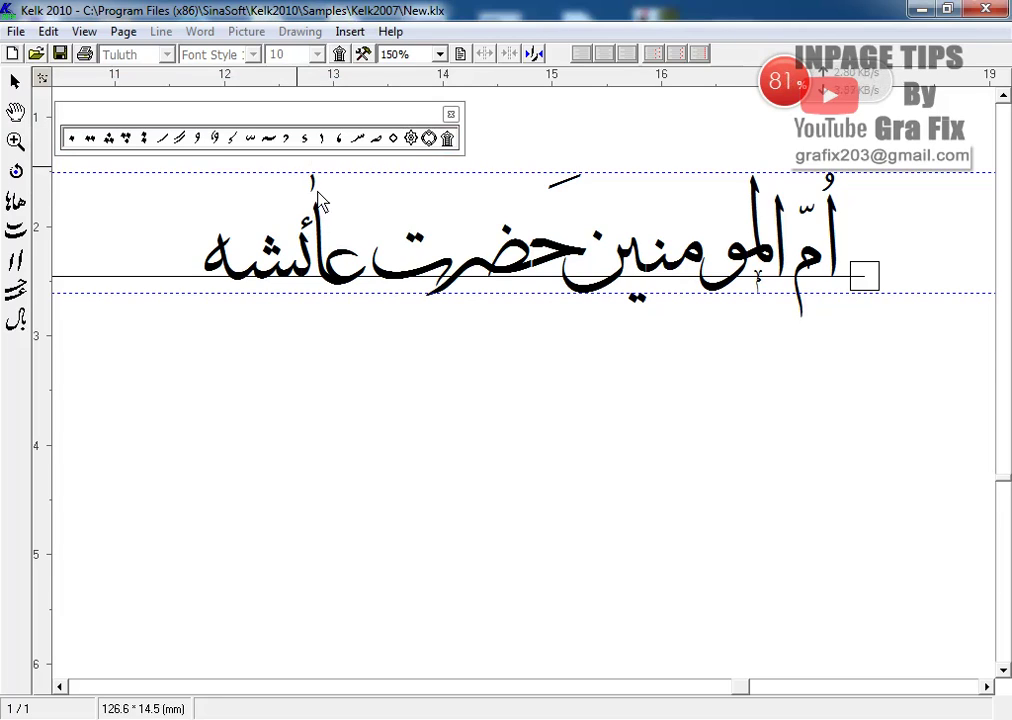
click(325, 200)
key(Right)
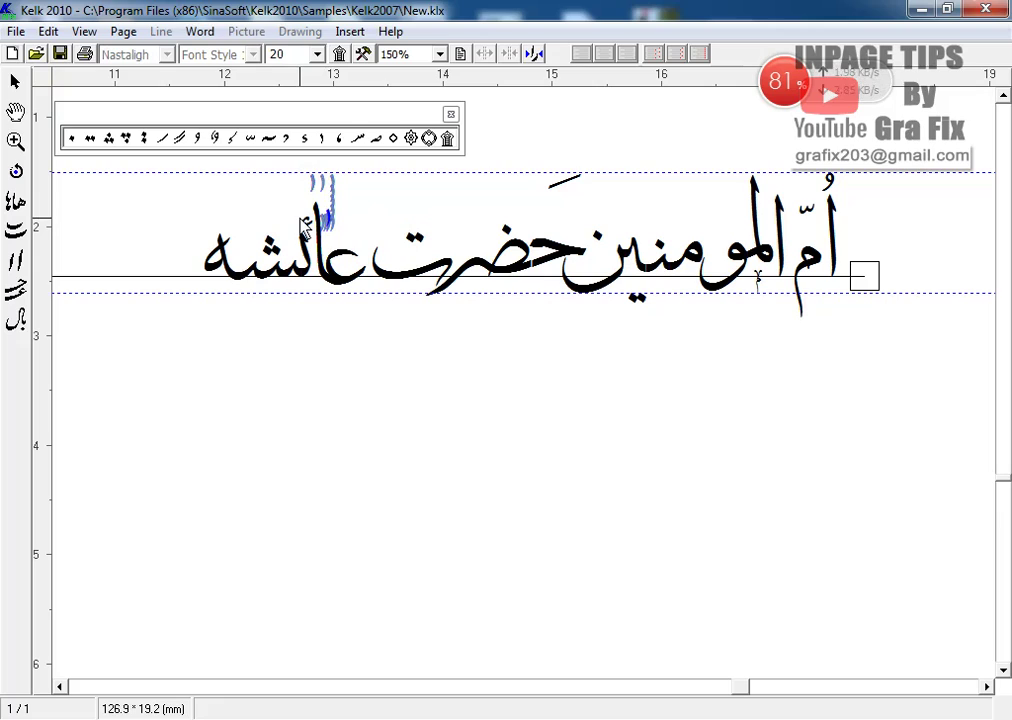
Insert a small ص mark beneath the ض of حضرت, set its size to 10 and raise it above the lower guide.
click(377, 140)
click(505, 303)
drag(483, 333, 542, 289)
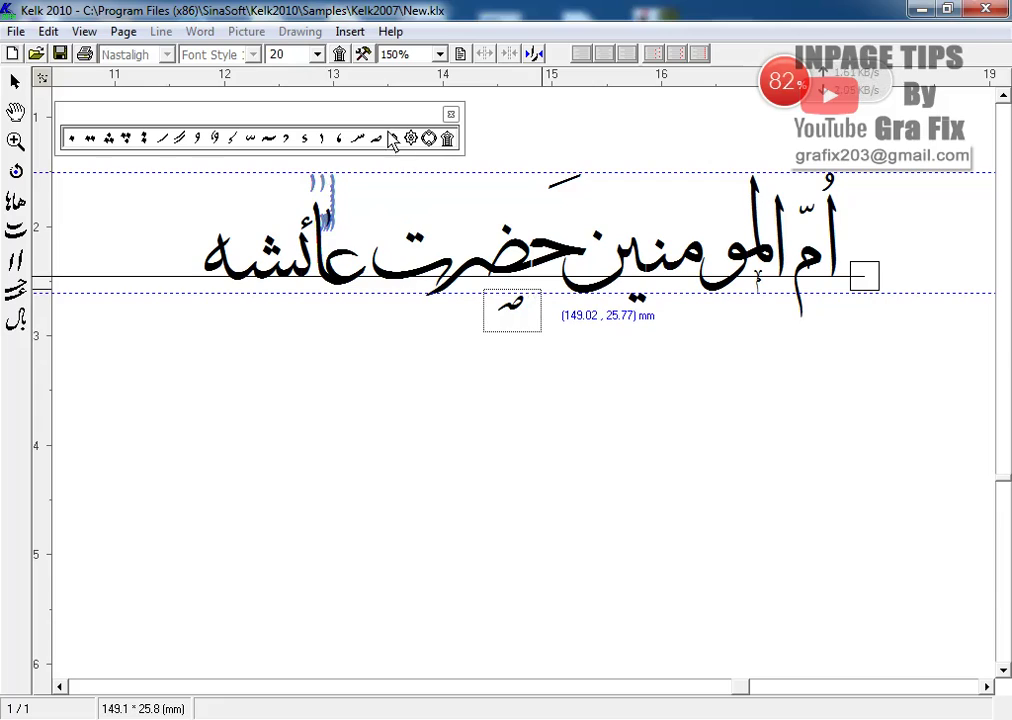
click(292, 52)
text(10)
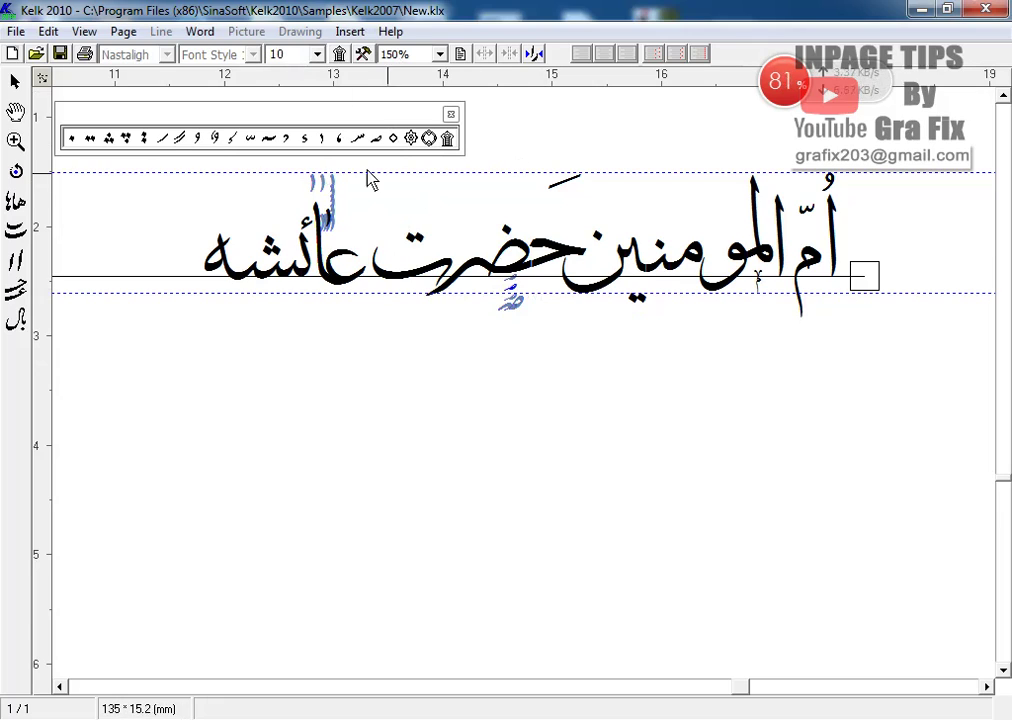
click(450, 114)
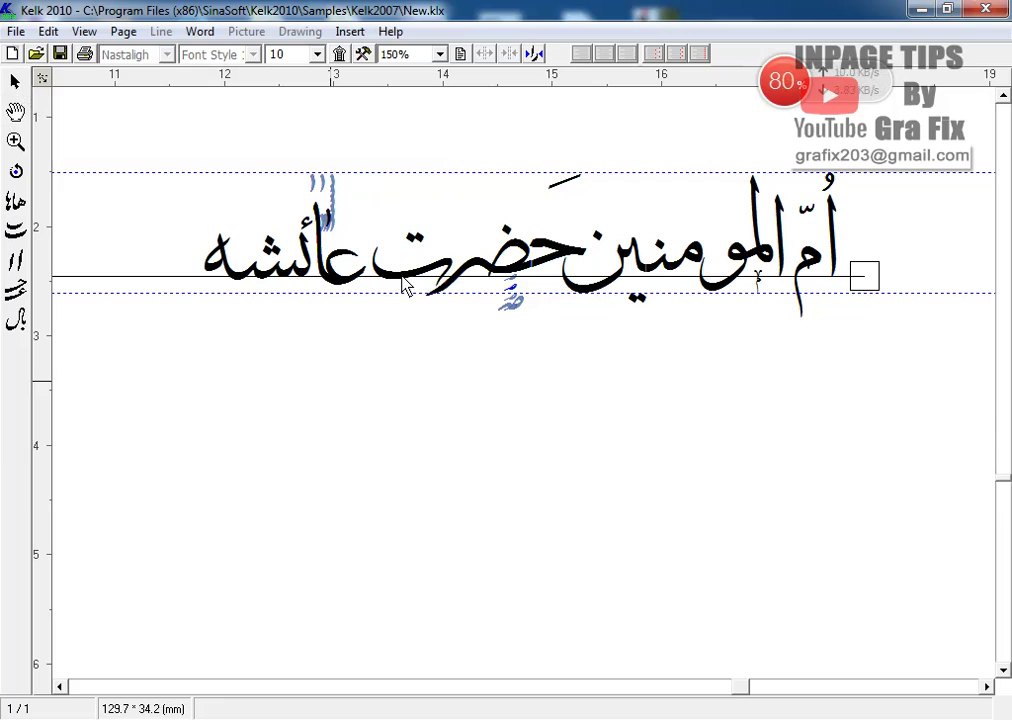
Insert a small v-shaped tick mark with a curled tail well above منین, higher than the upper guide.
click(404, 283)
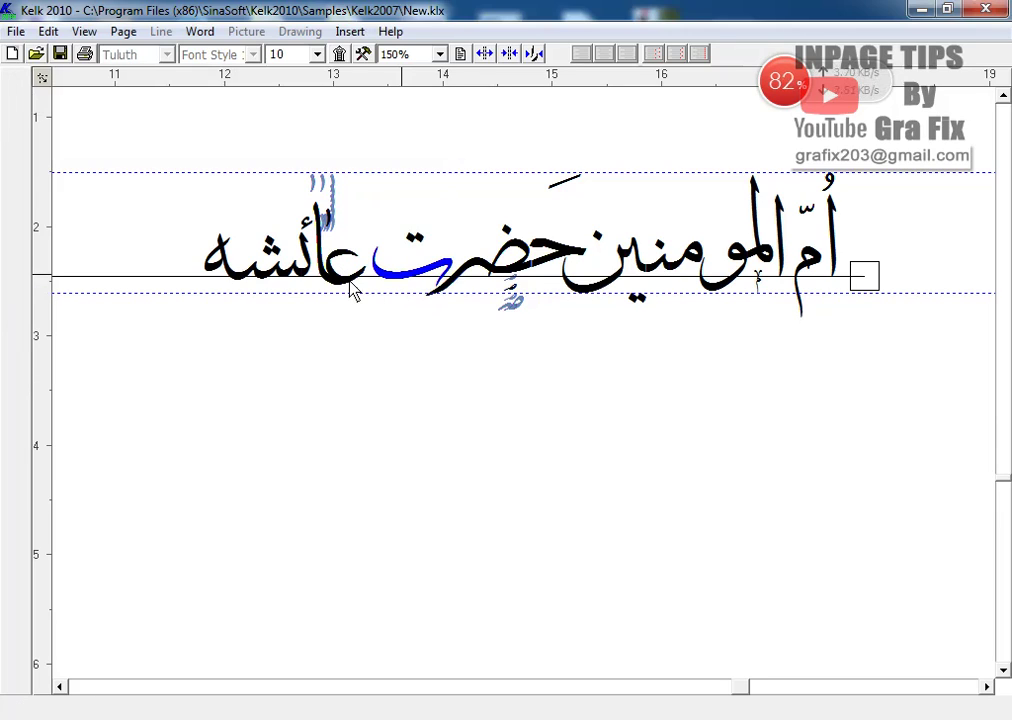
click(341, 54)
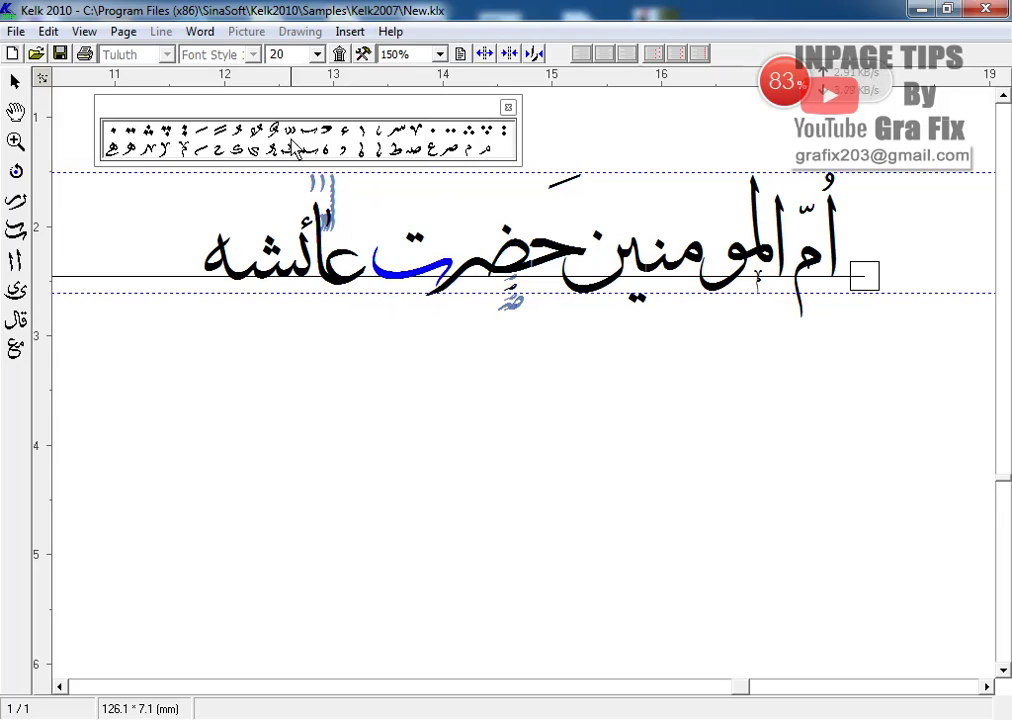
click(166, 151)
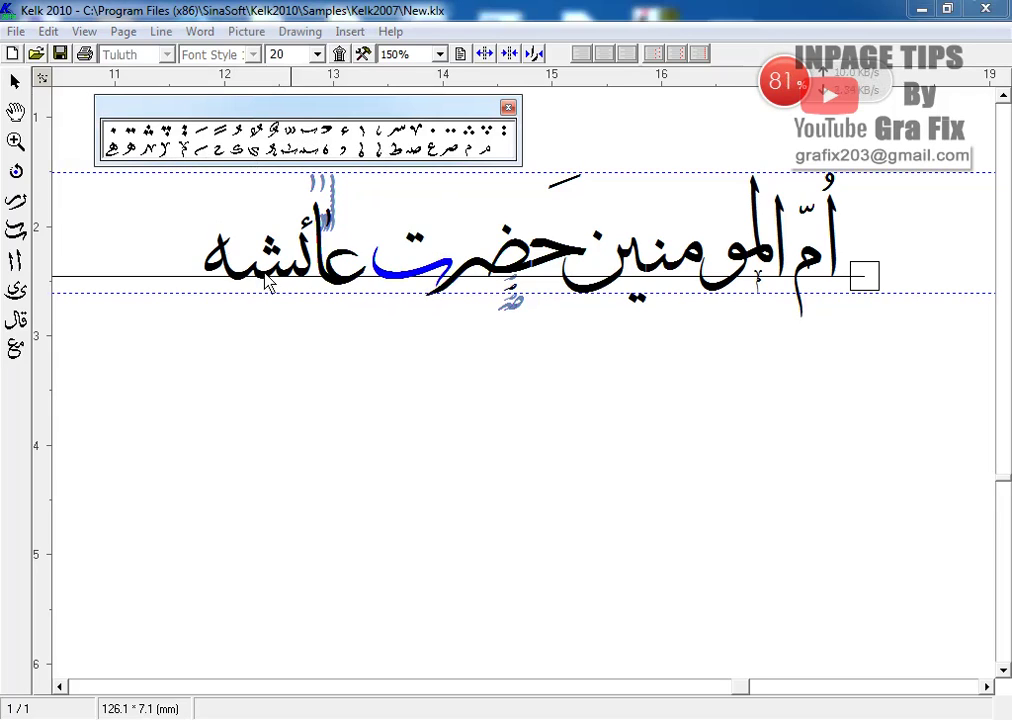
click(639, 132)
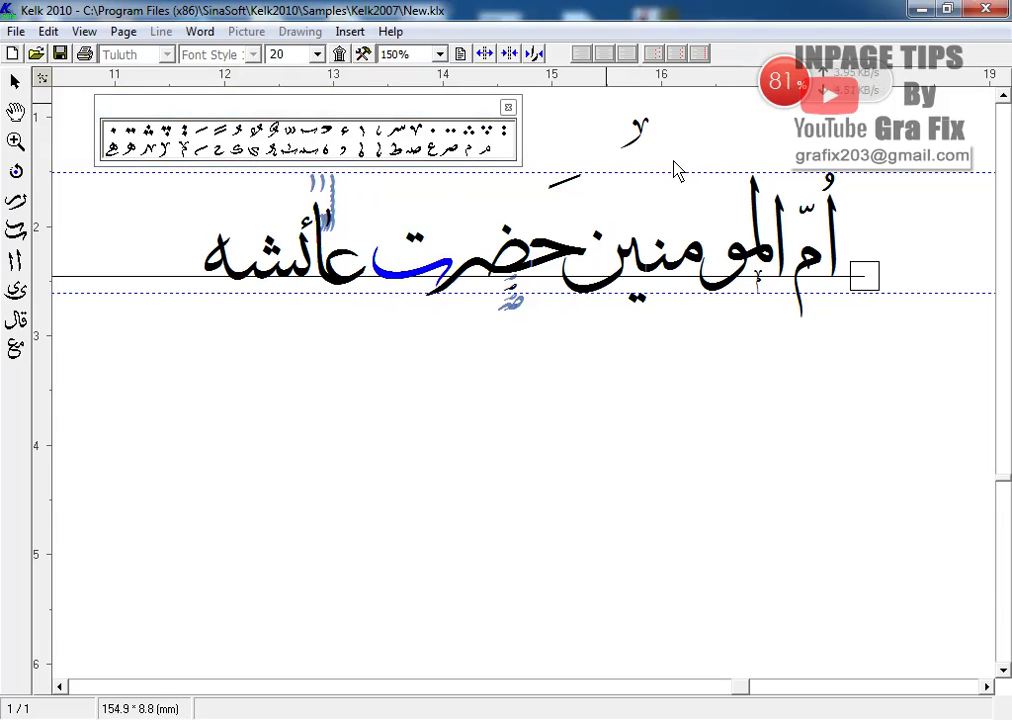
Move the v-shaped mark down and right so it sits just under the upper guide above the من of المومنین.
drag(606, 103, 674, 161)
key(Down)
key(Down)
key(Down)
key(Down)
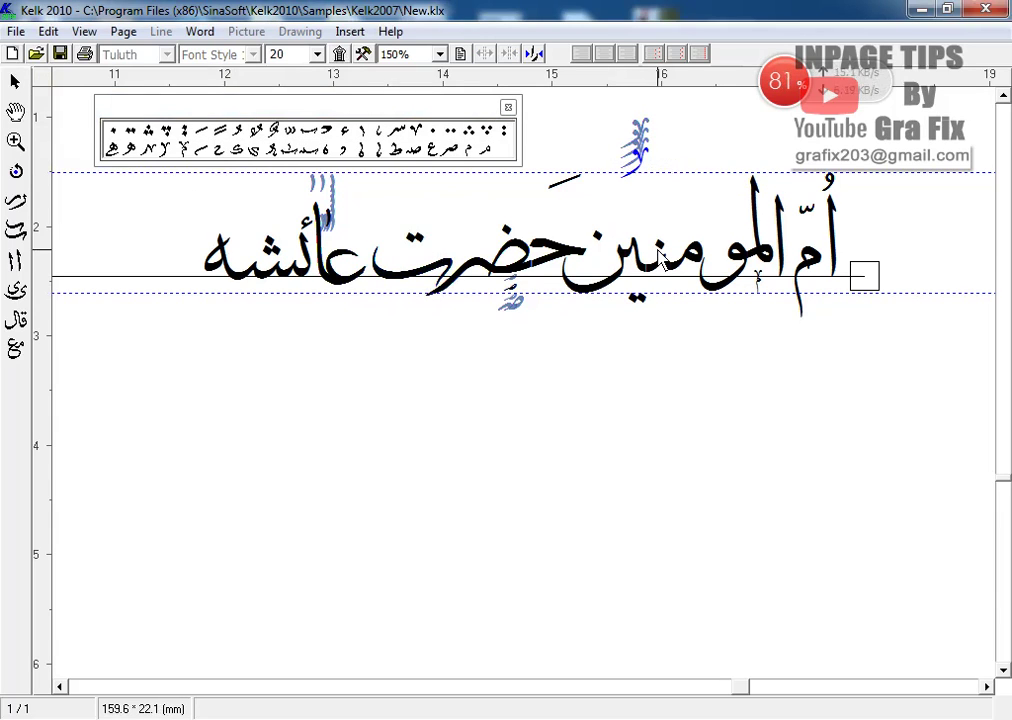
key(Right)
key(Right)
key(Right)
key(Right)
key(Right)
key(Right)
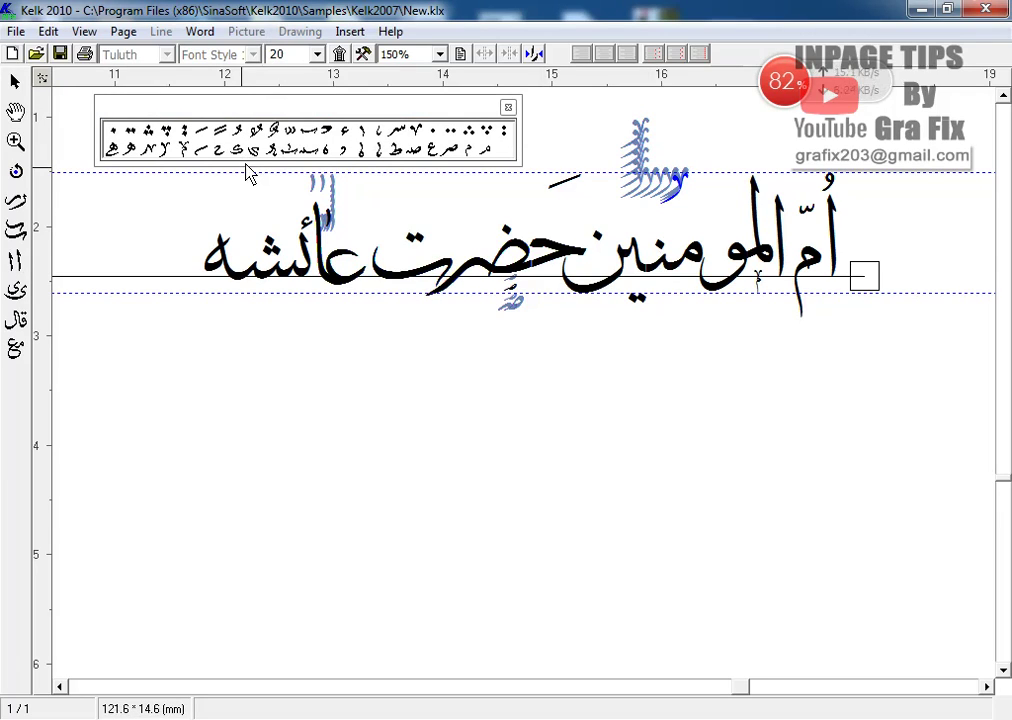
Insert another v-shaped mark just under the upper guide, above the ر of حضرت.
click(167, 160)
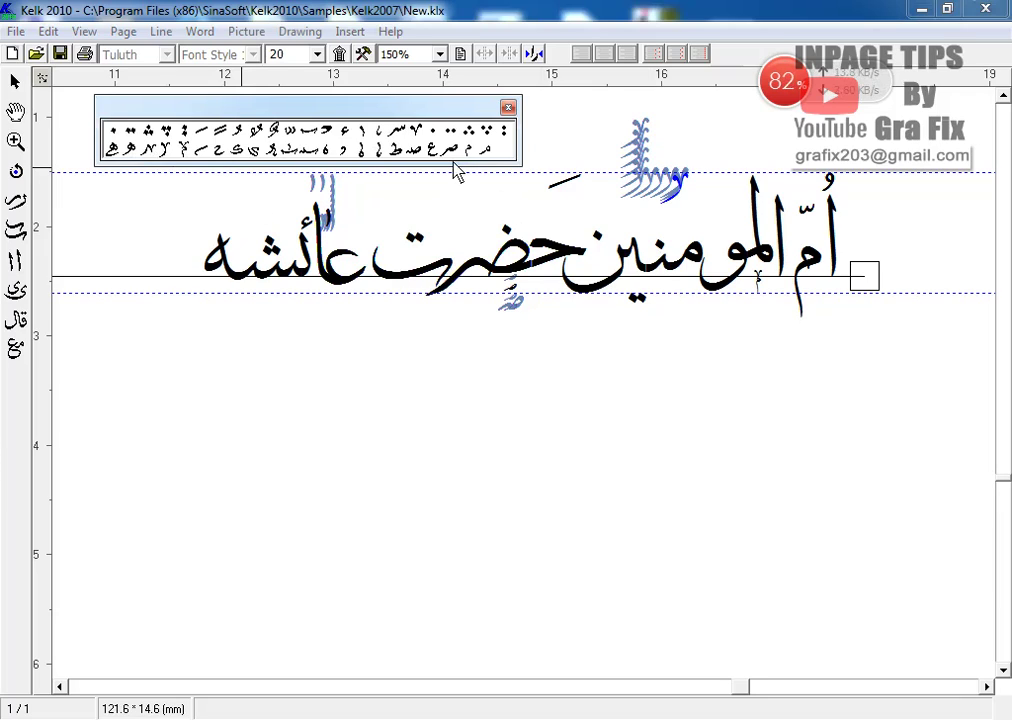
click(455, 169)
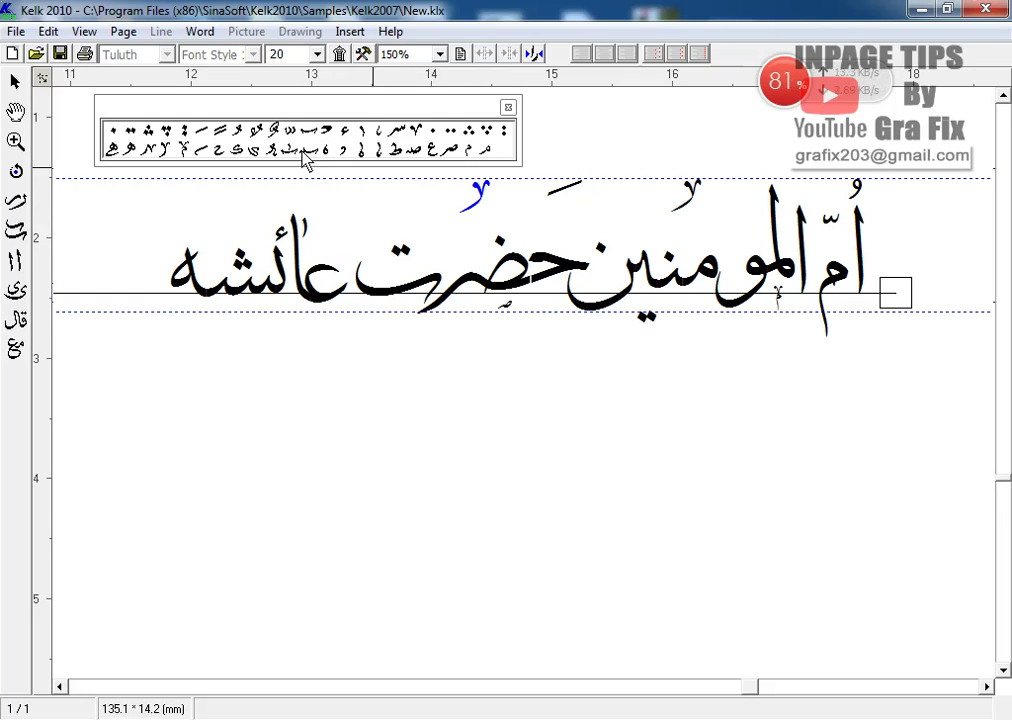
Insert a fatha above the ع of عائشہ and raise it to just below the upper guide.
click(203, 134)
click(337, 227)
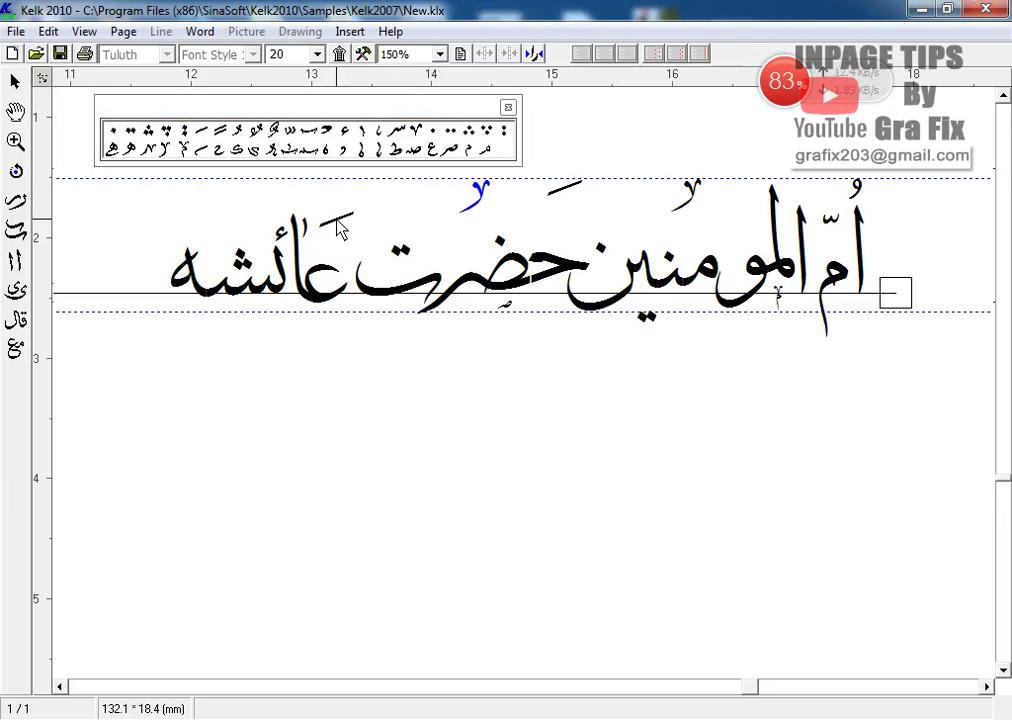
click(340, 231)
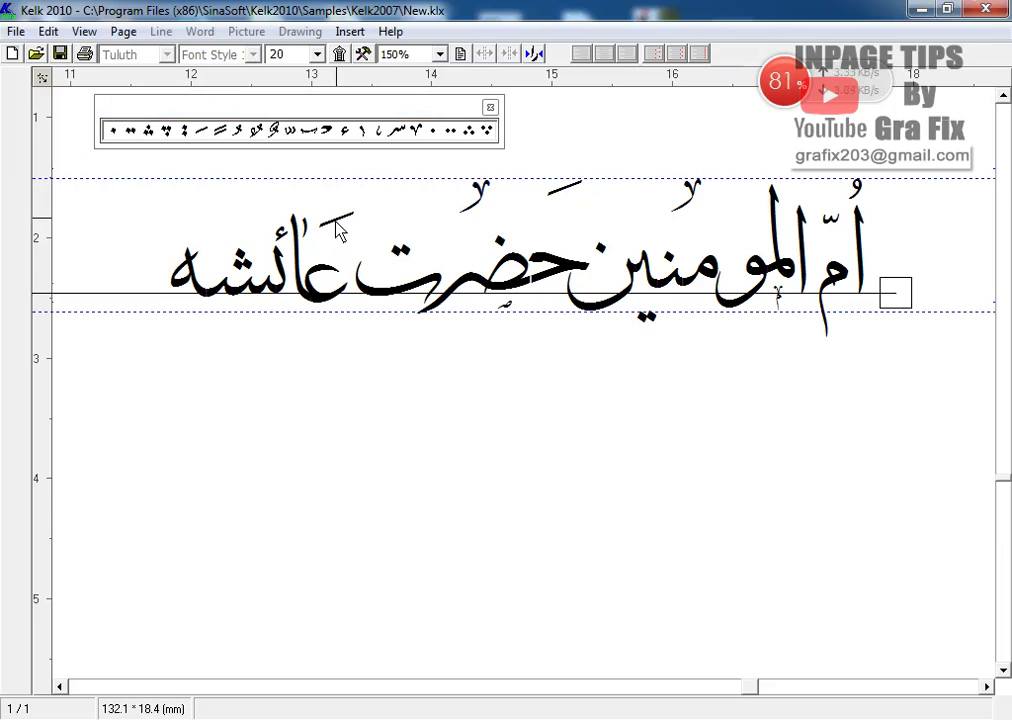
click(294, 177)
key(Up)
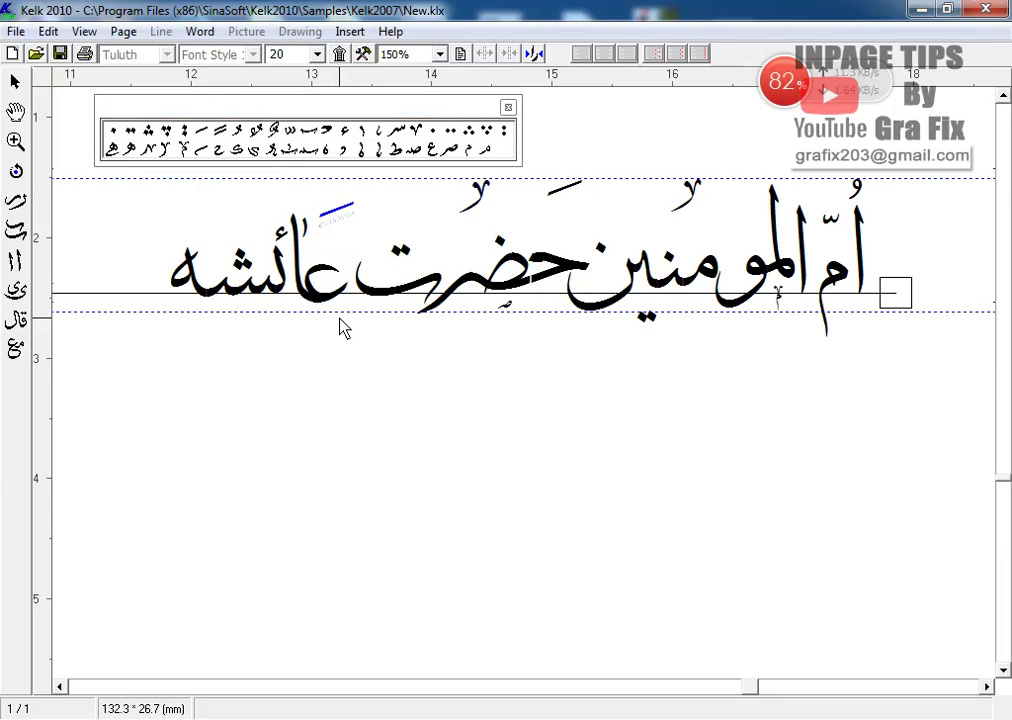
key(Up)
key(Up)
key(Up)
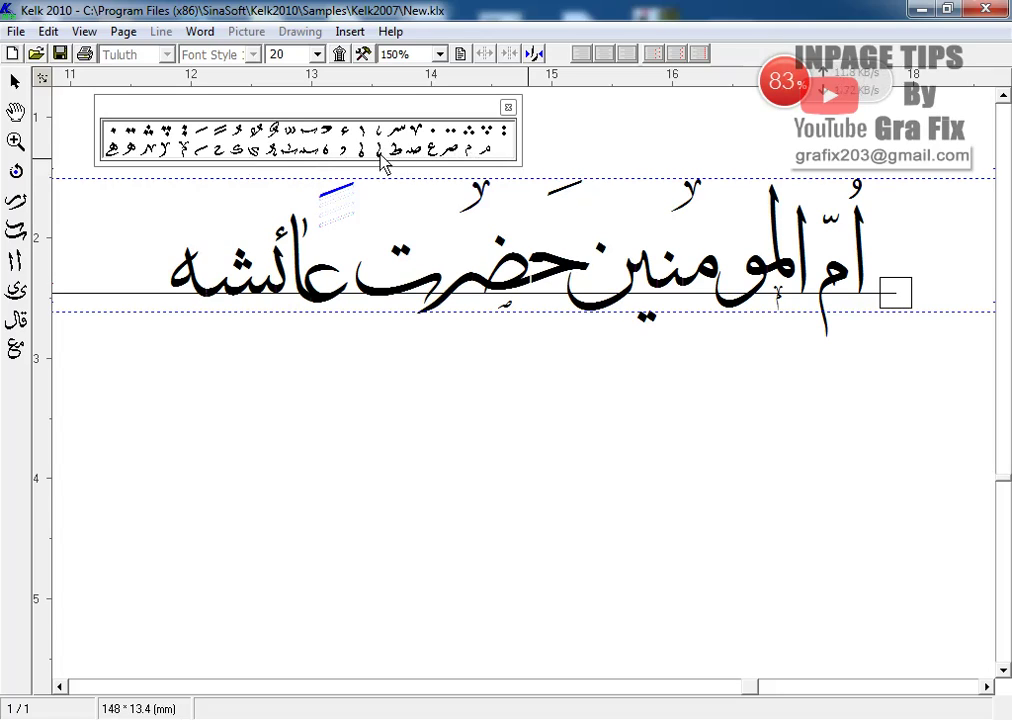
Insert a small س mark beneath the ش of عائشہ and set its size to 10 so it fits above the lower guide.
drag(400, 132, 254, 309)
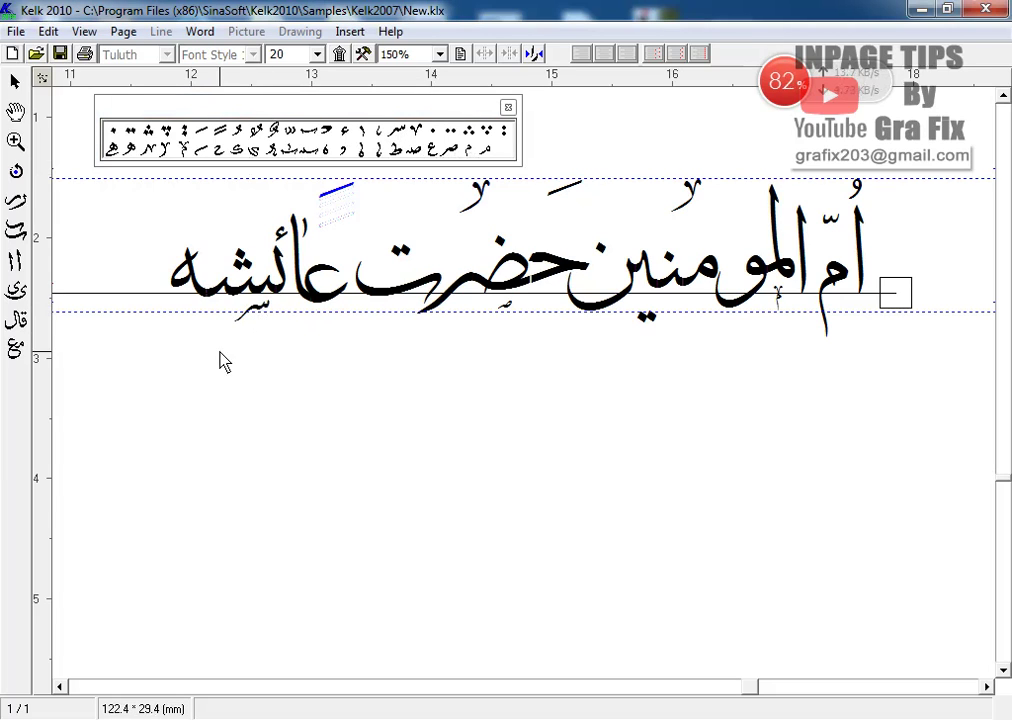
click(278, 307)
drag(280, 310, 285, 294)
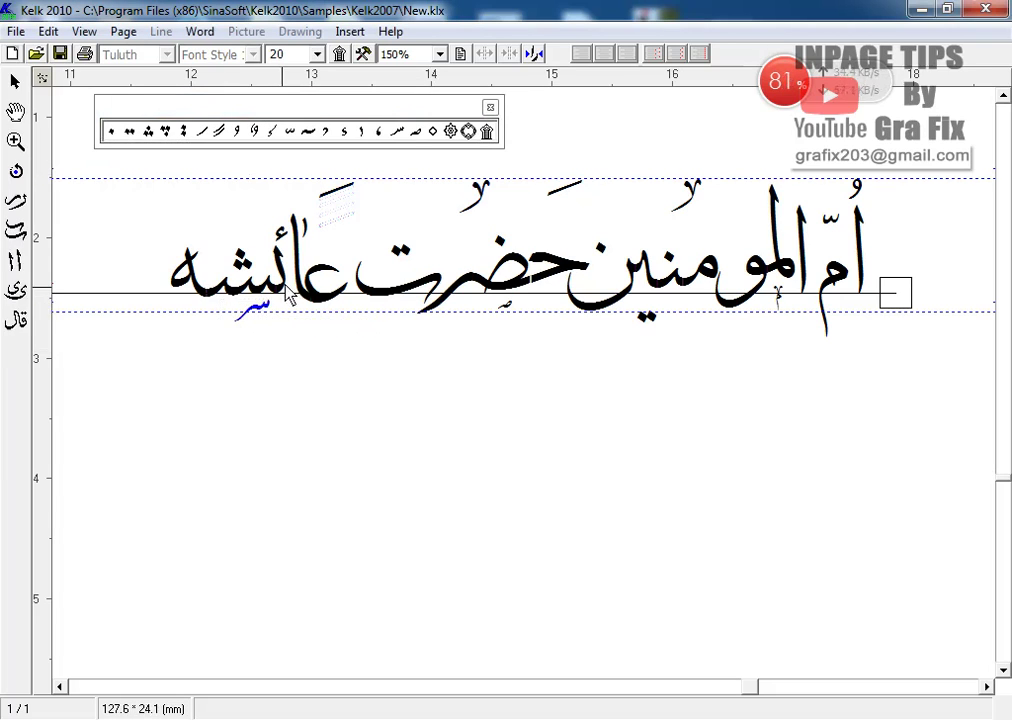
click(286, 57)
text(10)
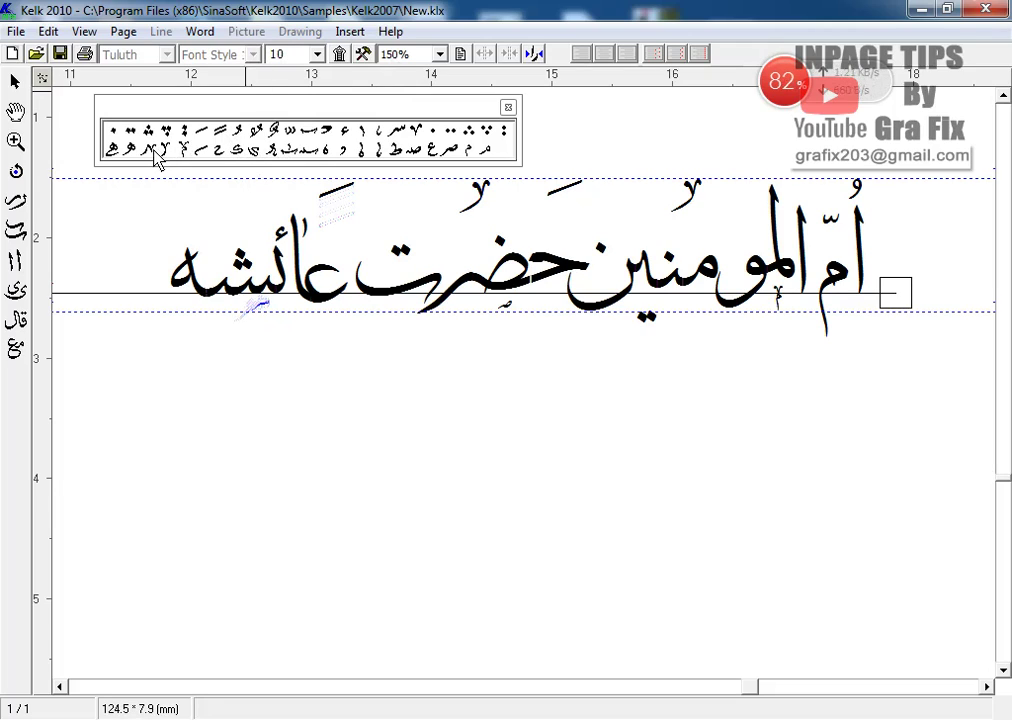
Insert a v-shaped mark under the upper guide near the end of عائشہ and set its size to 18.
click(166, 152)
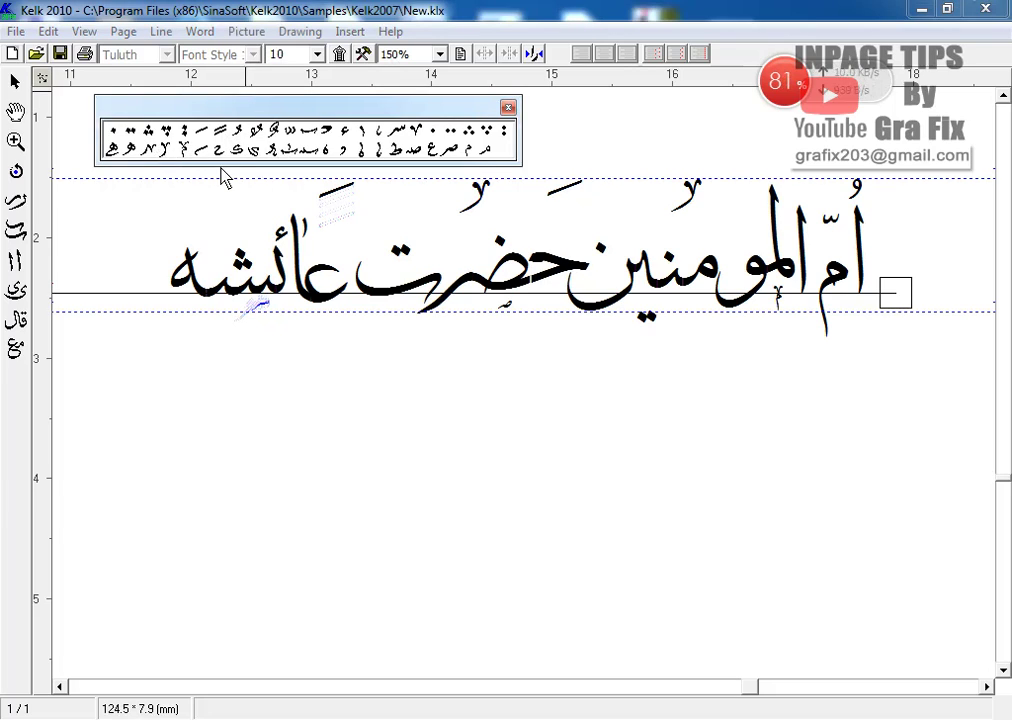
click(214, 190)
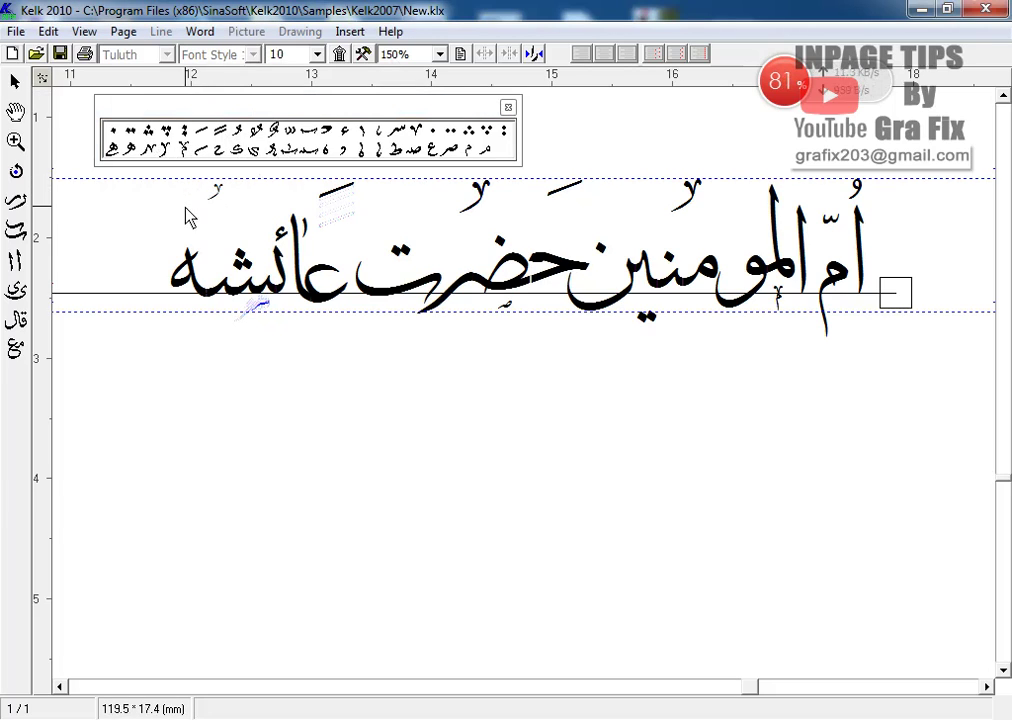
click(233, 190)
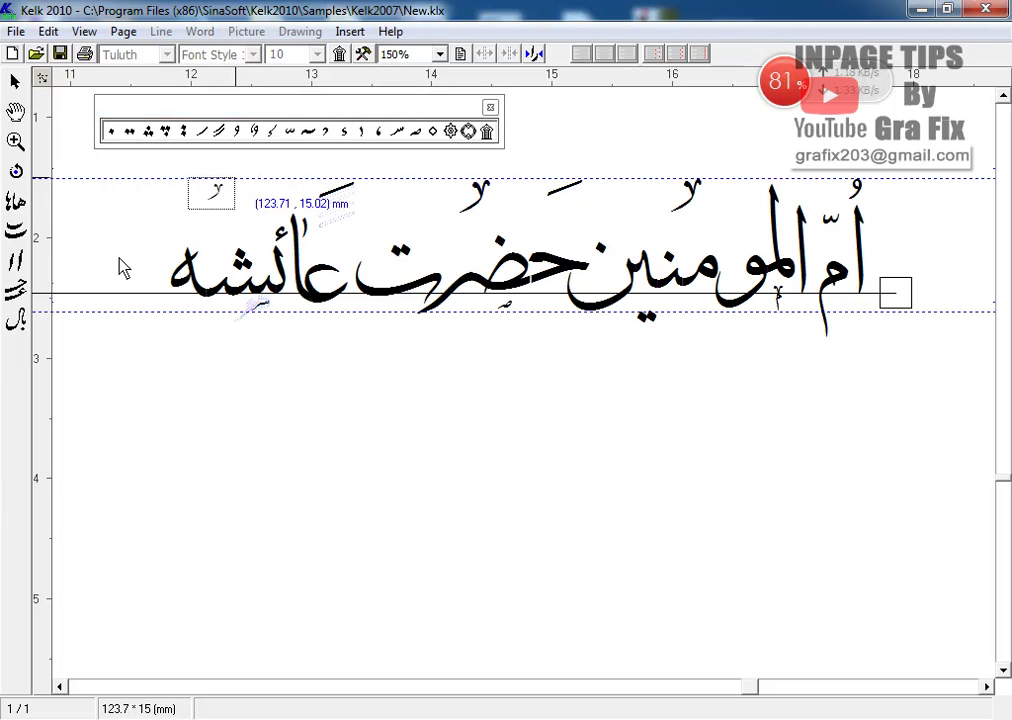
key(Escape)
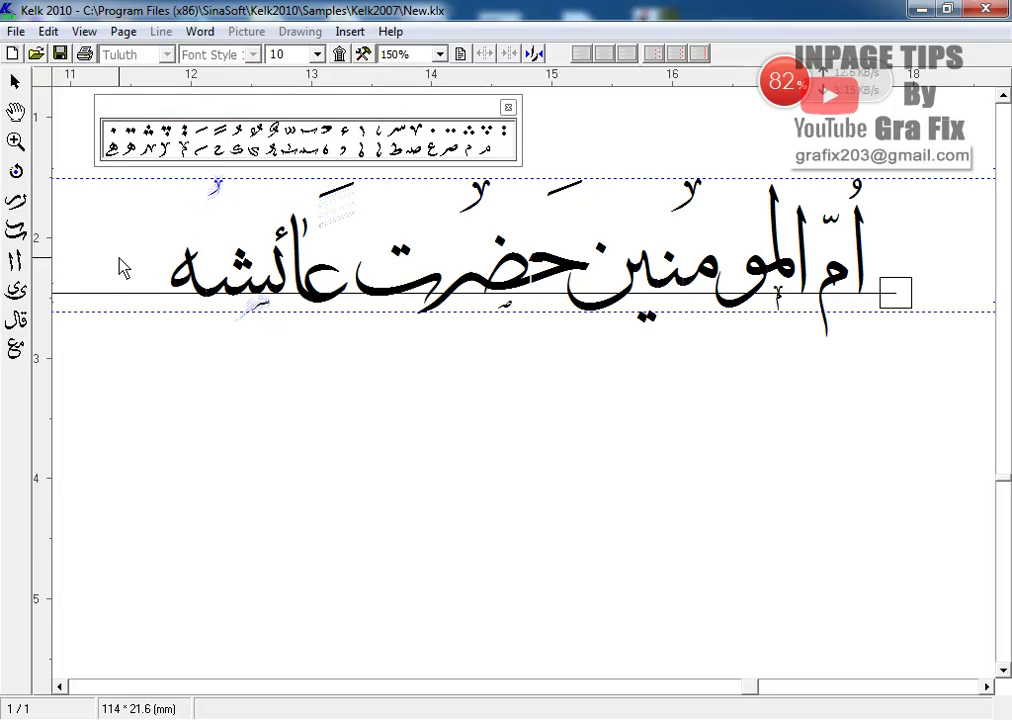
click(285, 55)
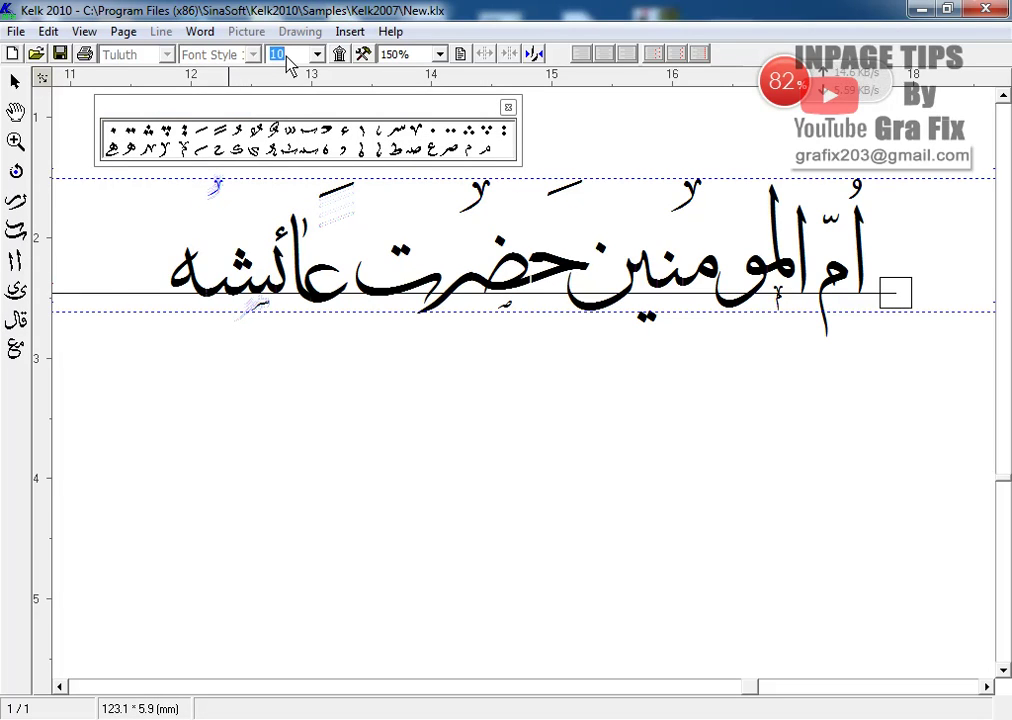
text(18)
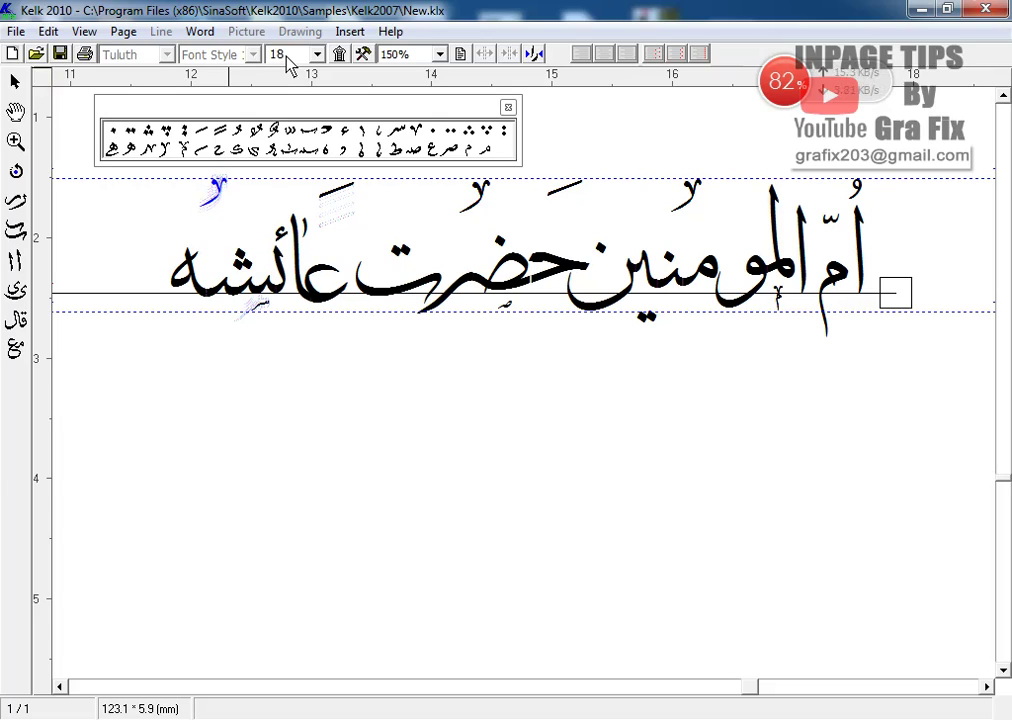
Shift the last v-shaped mark left until it sits above the final ہ of عائشہ.
key(Left)
key(Left)
key(Left)
key(Left)
key(Left)
key(Left)
key(Left)
key(Left)
key(Left)
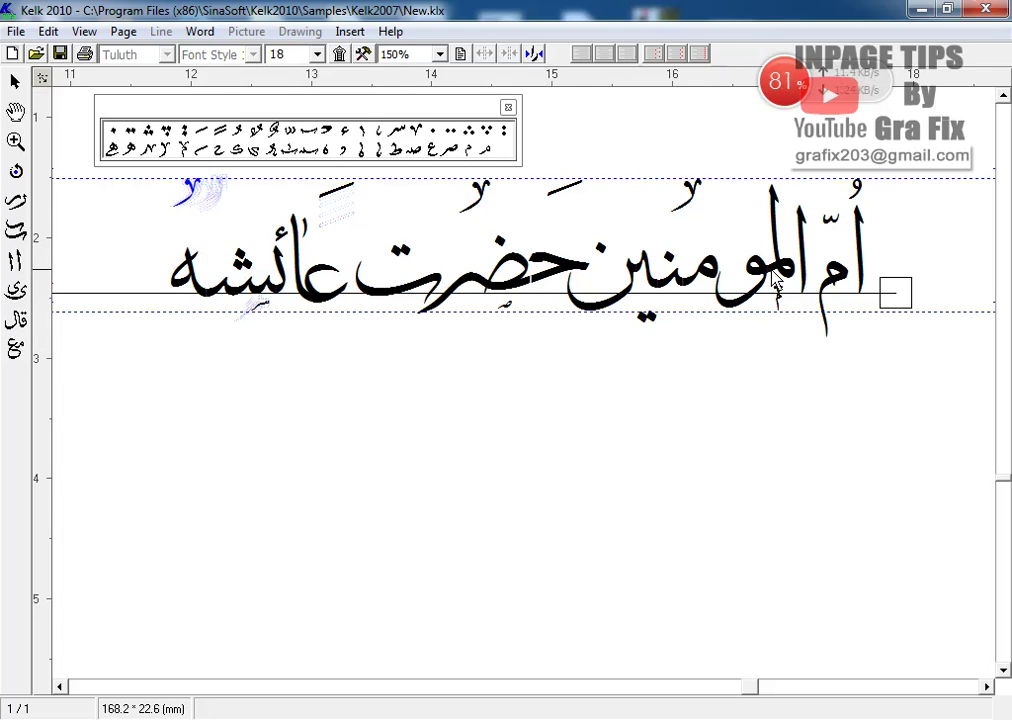
click(775, 285)
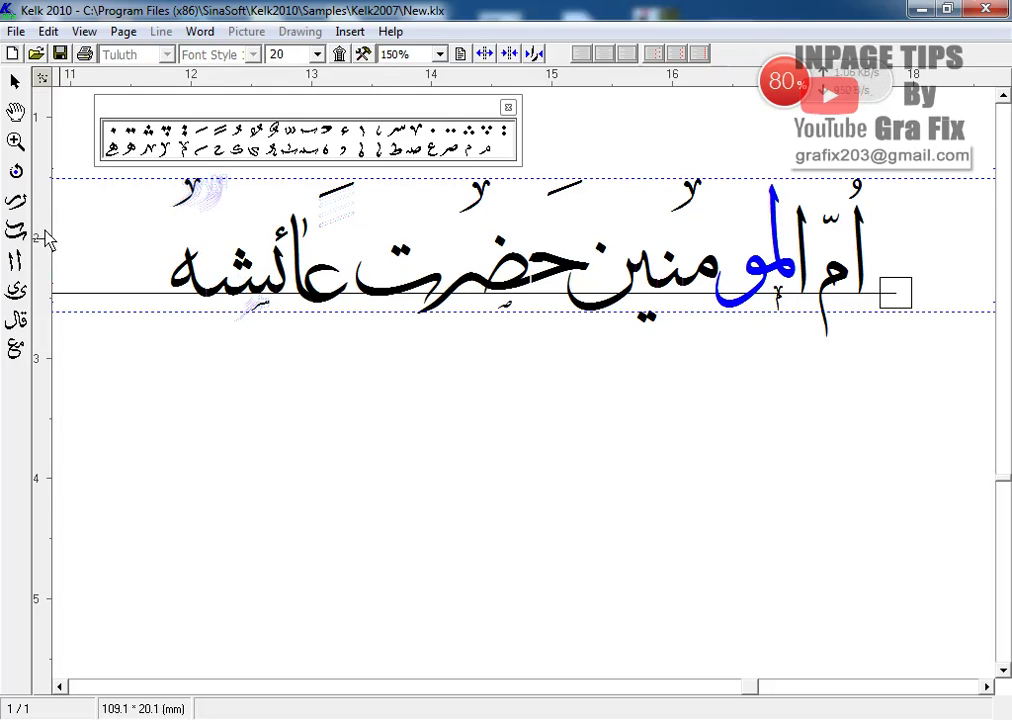
click(775, 280)
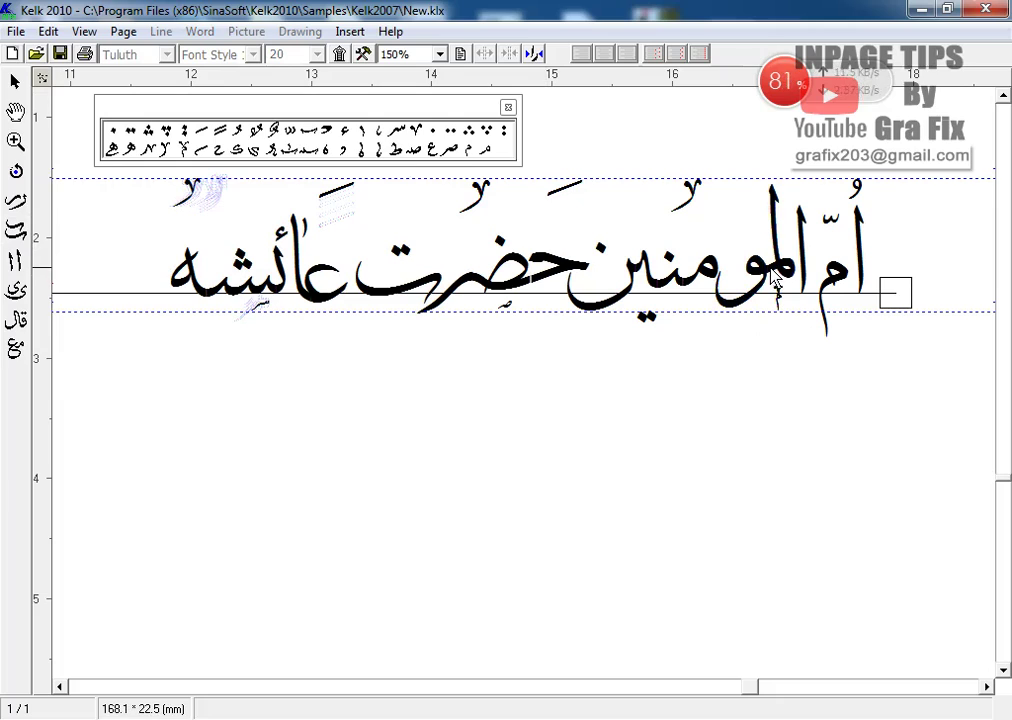
Move both horizontal guides off the calligraphy, up to about 0.6 on the vertical ruler.
drag(483, 118, 462, 103)
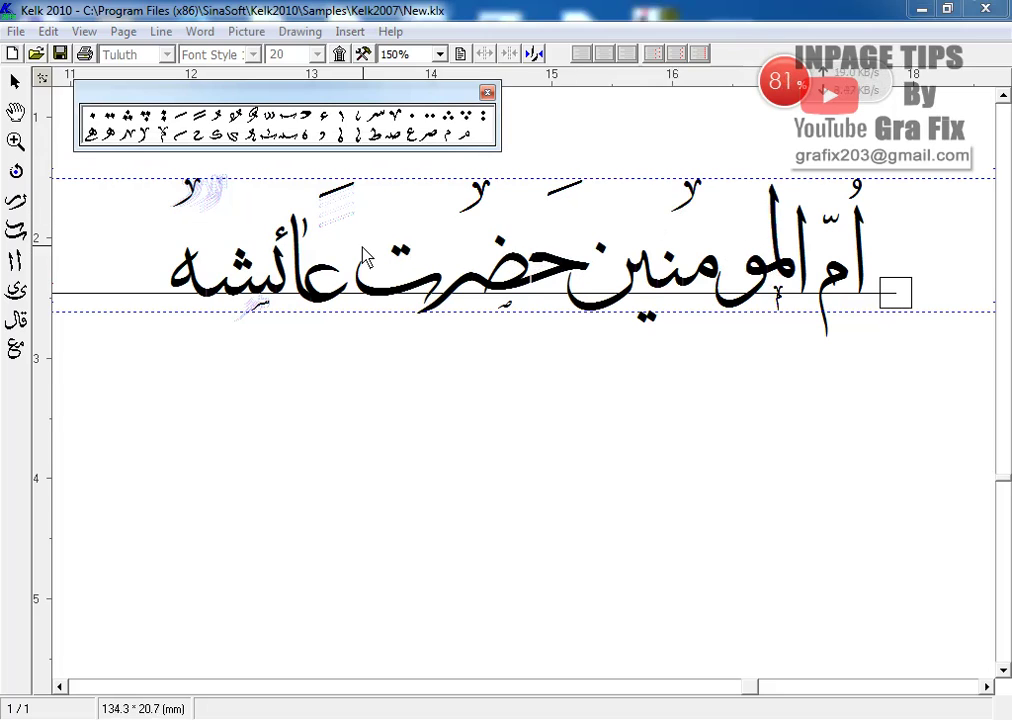
click(14, 80)
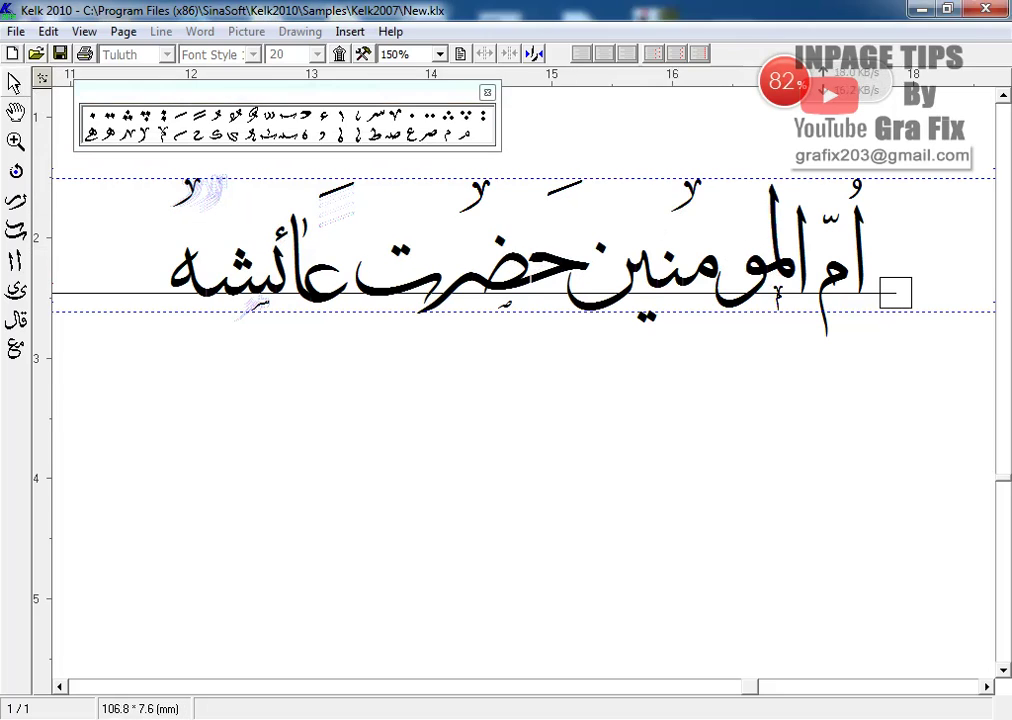
drag(632, 180, 635, 79)
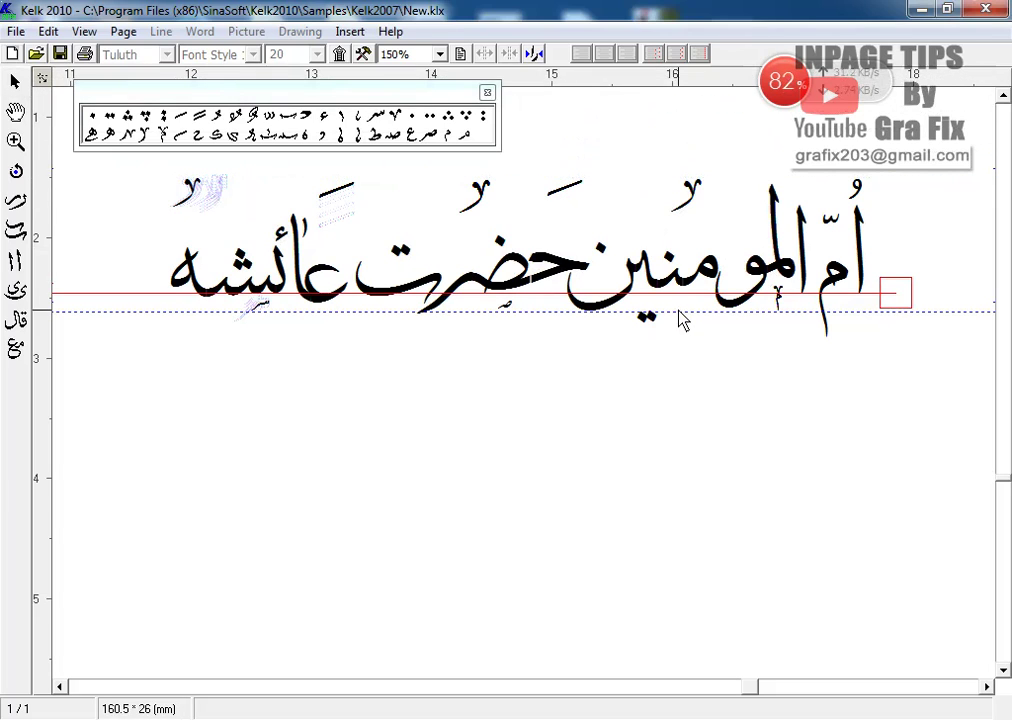
drag(680, 318, 653, 99)
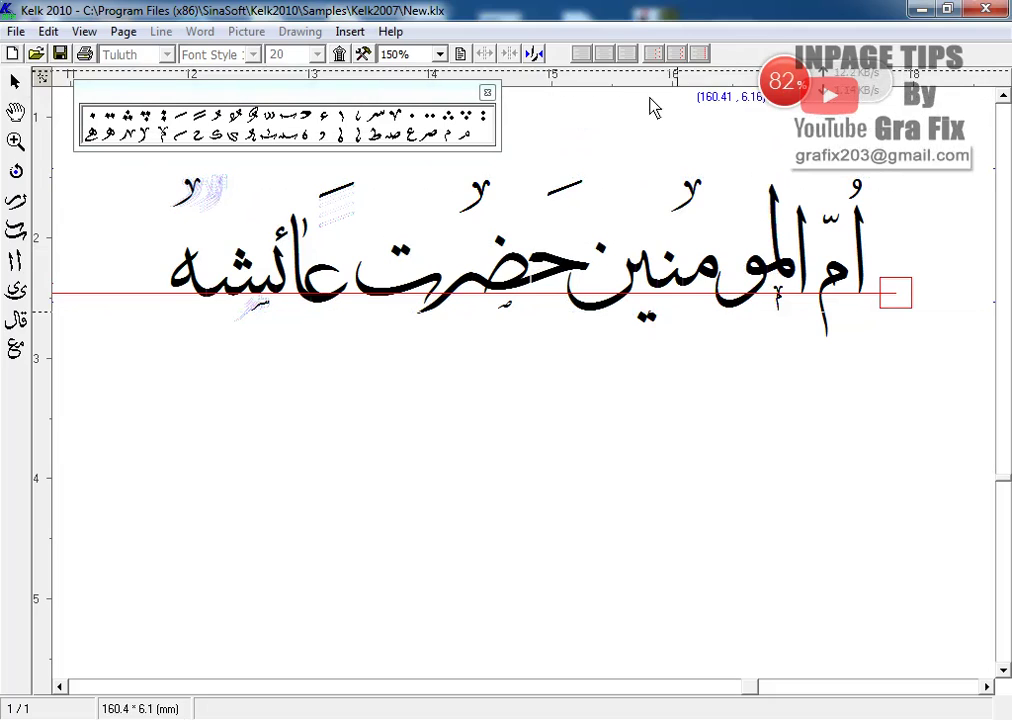
Shorten the text baseline by bringing its left end to its right starting point, and try moving the line downward.
click(908, 298)
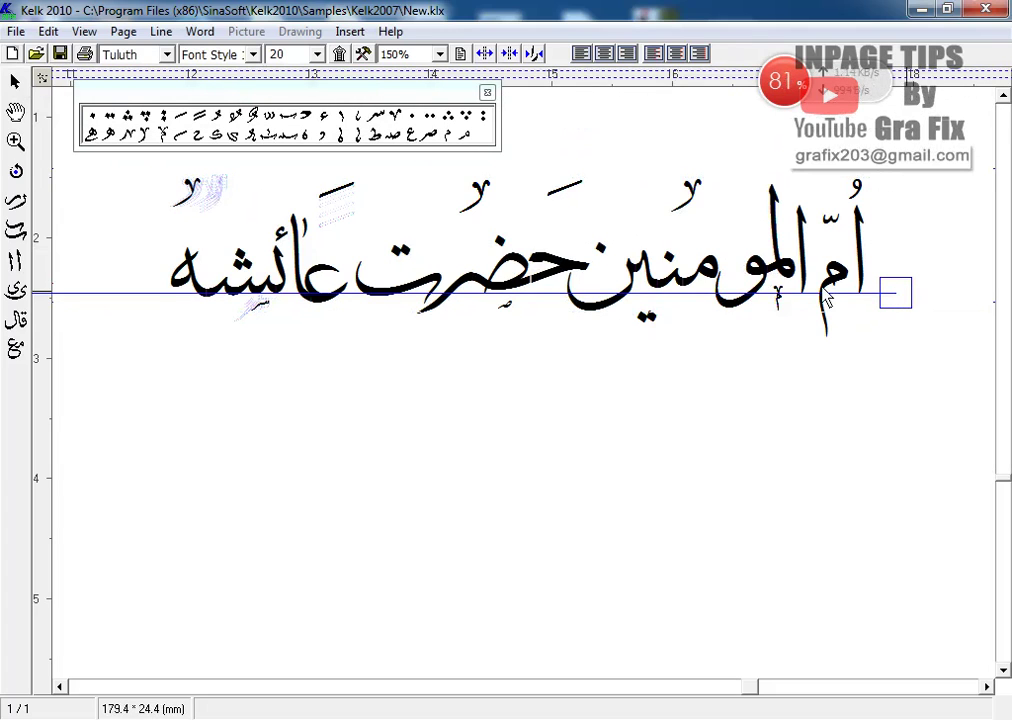
scroll(697, 391, down, 1)
scroll(697, 391, down, 3)
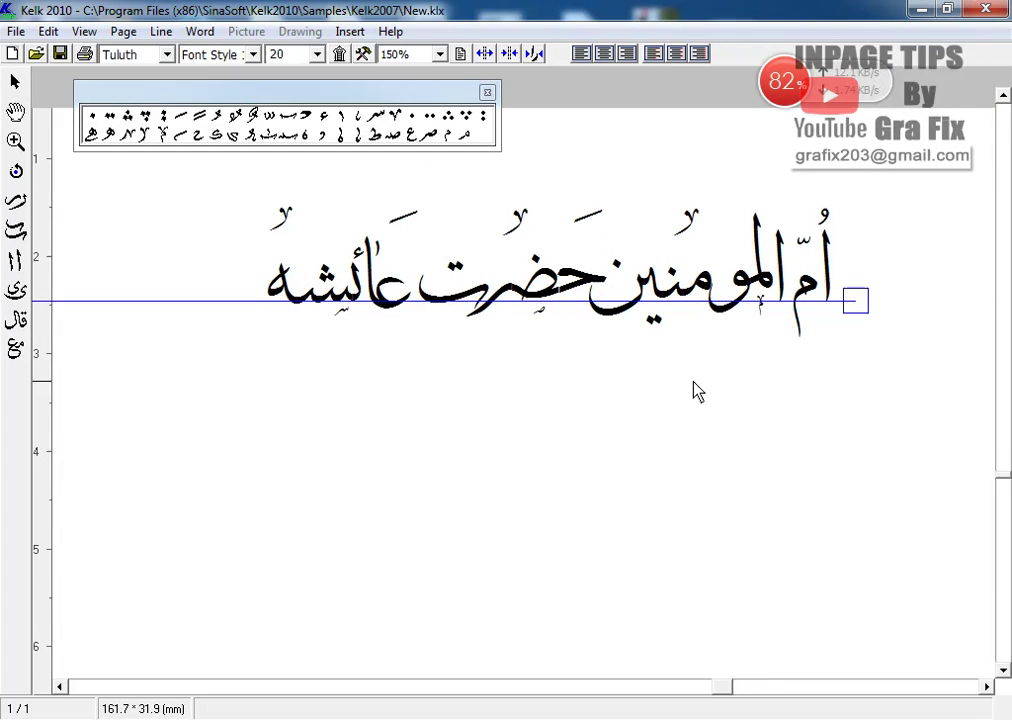
scroll(490, 398, down, 2)
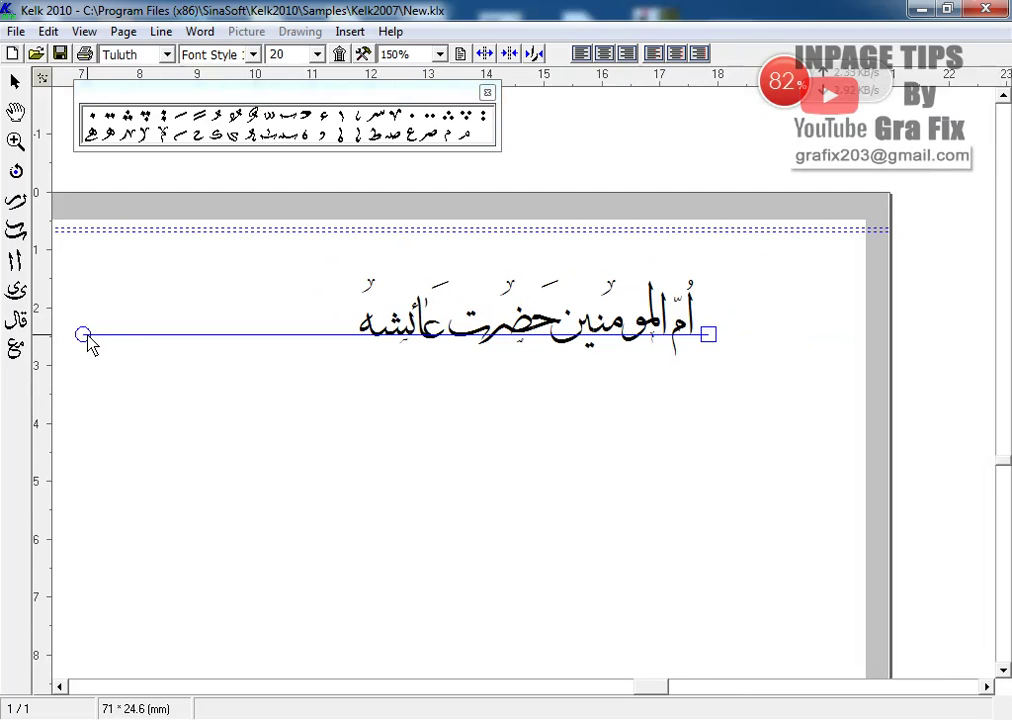
drag(86, 337, 698, 409)
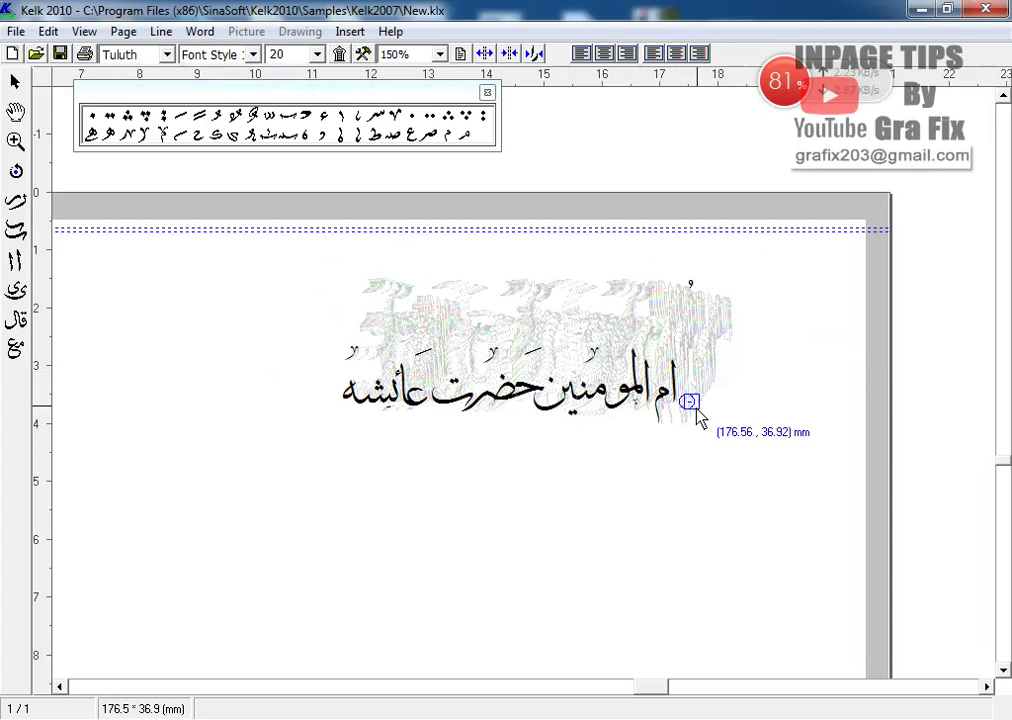
Undo the last move of the calligraphy line.
scroll(606, 392, up, 4)
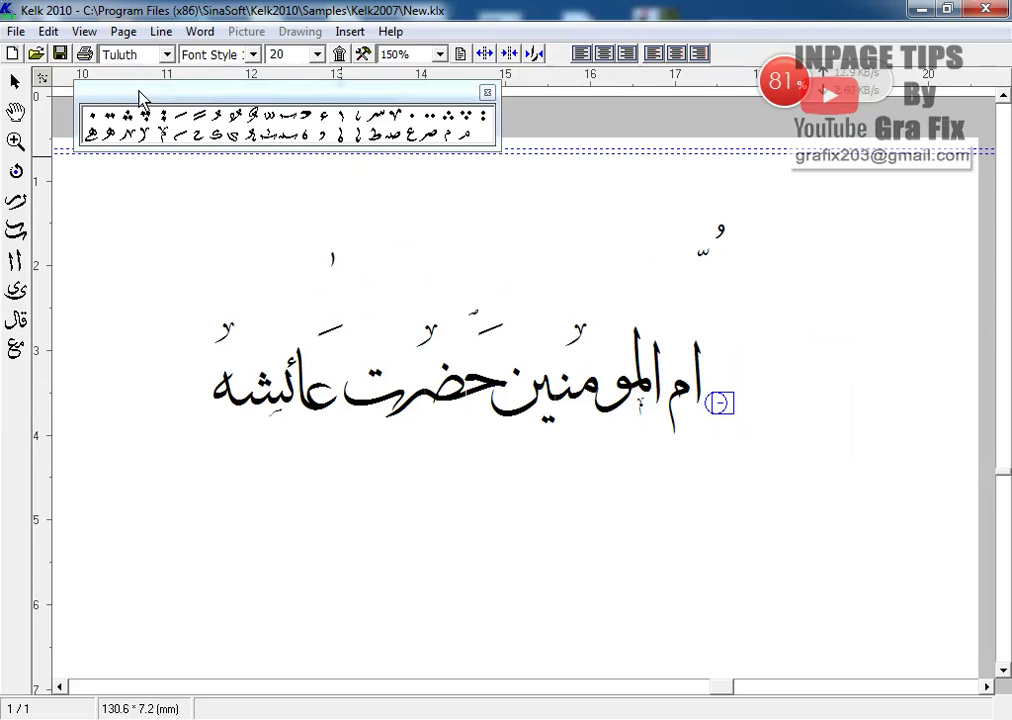
click(48, 31)
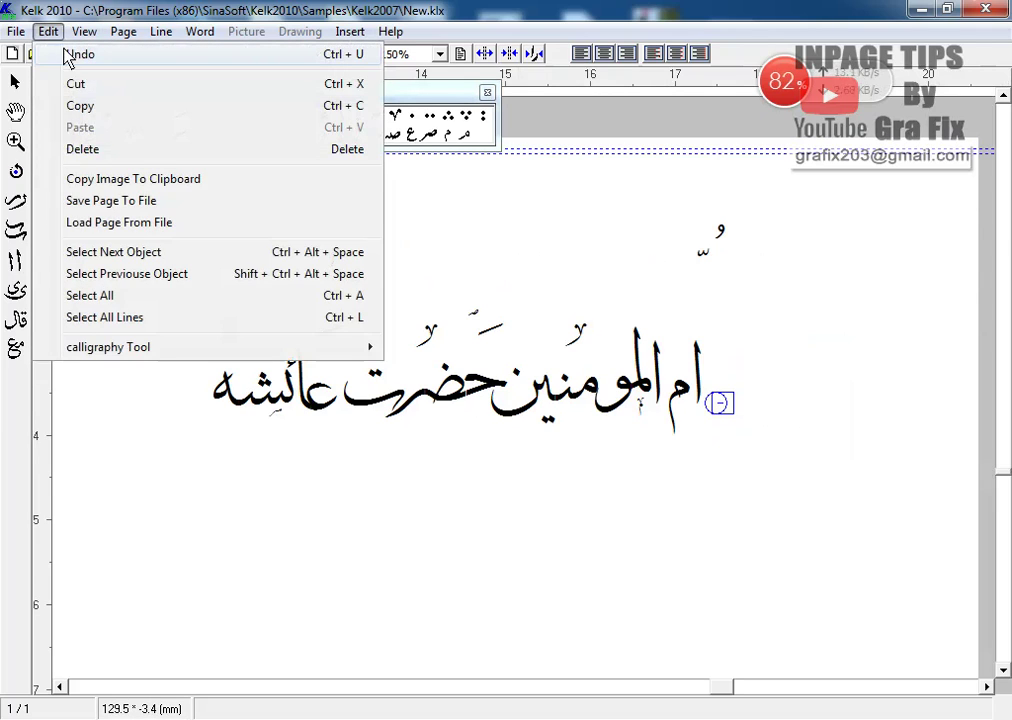
click(70, 55)
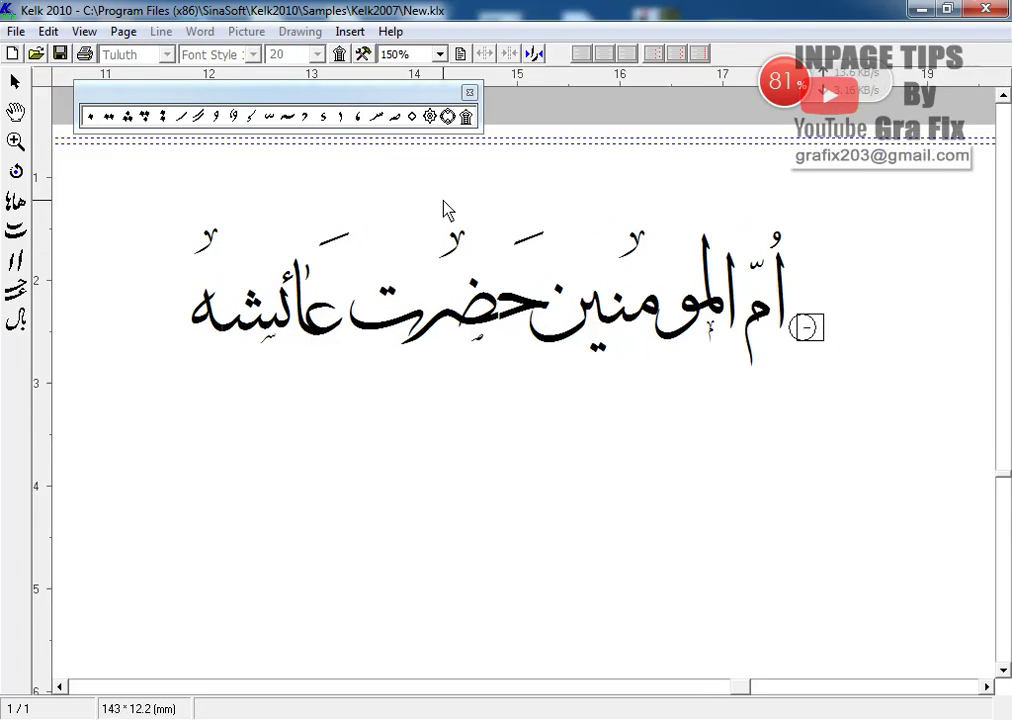
Enlarge the calligraphy in the Kelk view, then open Paint and paste a screenshot of it onto the canvas.
scroll(437, 195, up, 2)
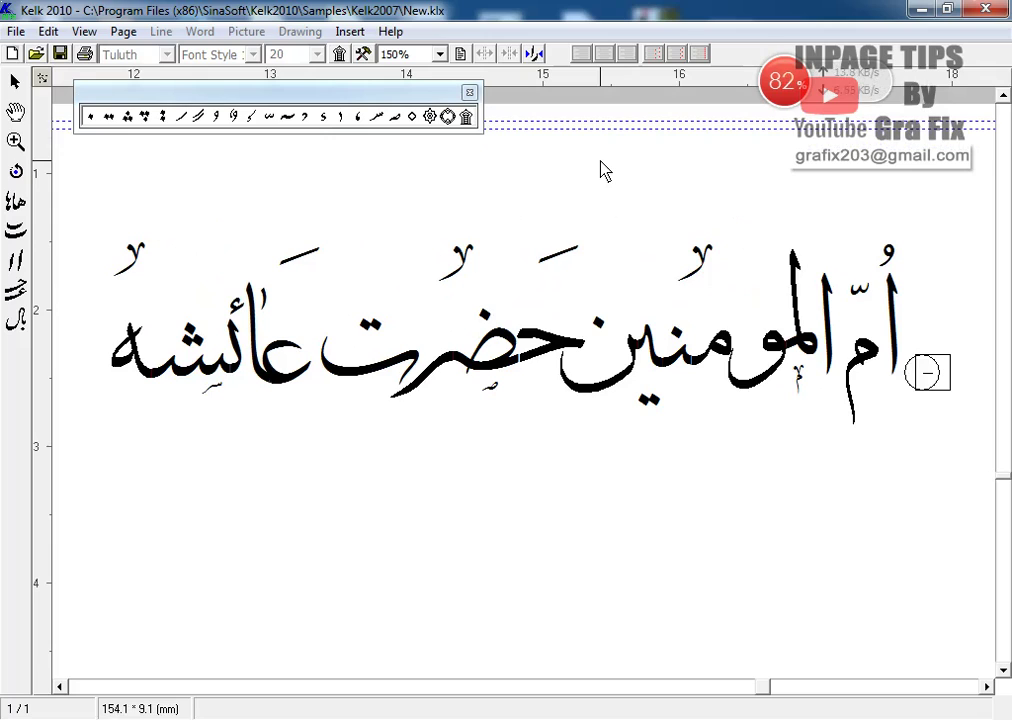
click(8, 716)
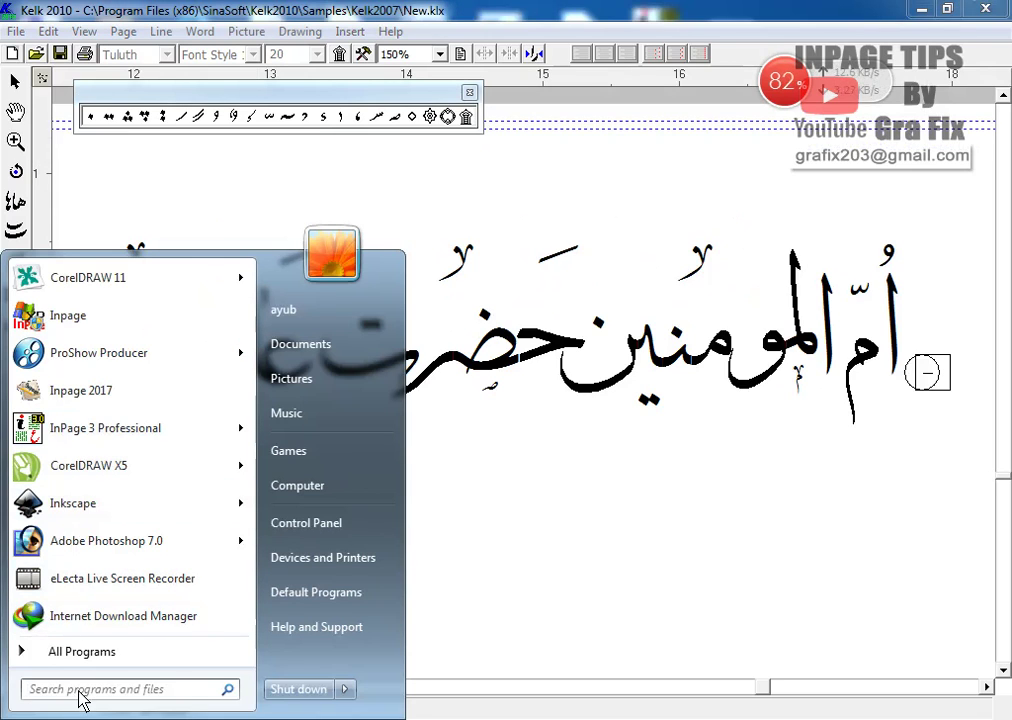
text(Paint)
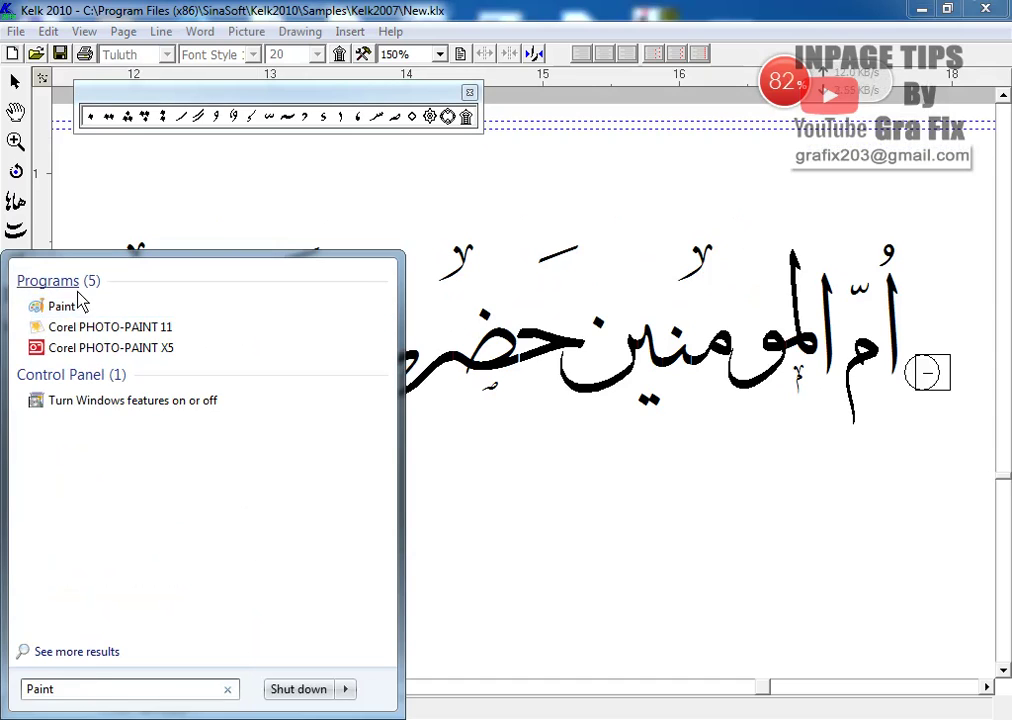
click(62, 310)
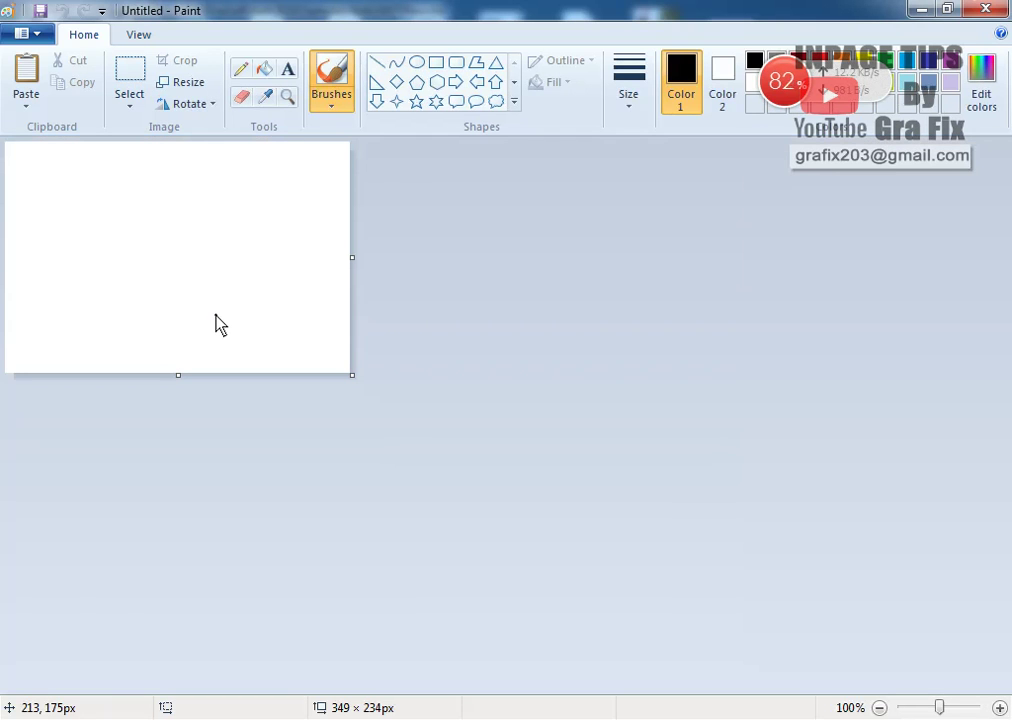
key(ctrl+v)
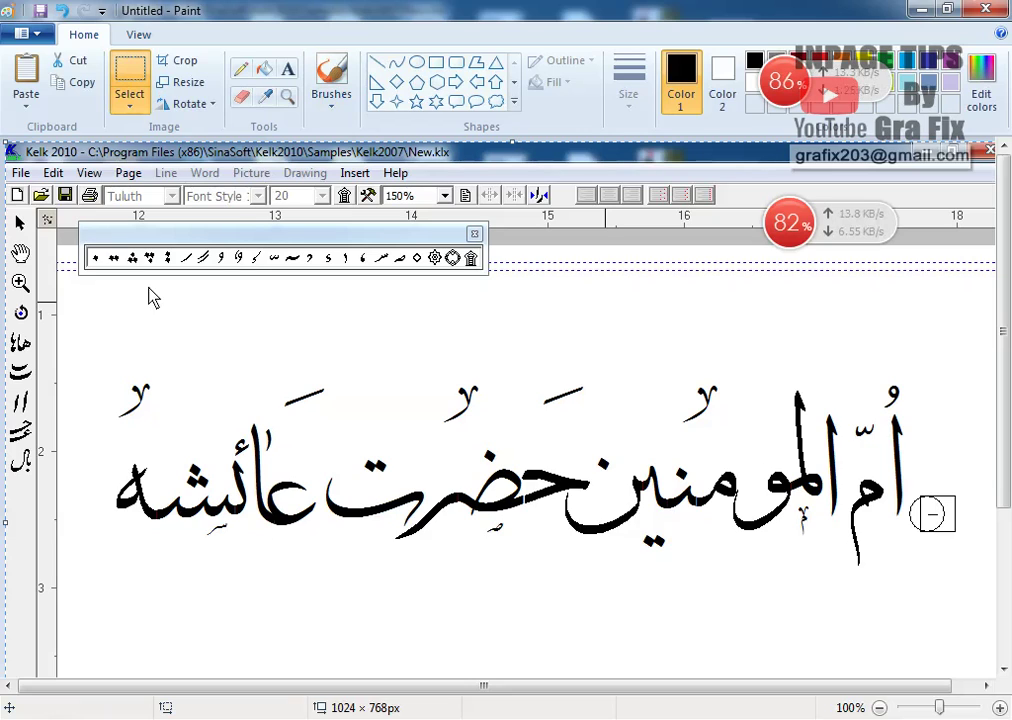
Copy a rectangular area of about 812 × 239 px enclosing only the calligraphy line and its marks.
click(141, 77)
drag(106, 347, 595, 571)
drag(882, 601, 910, 584)
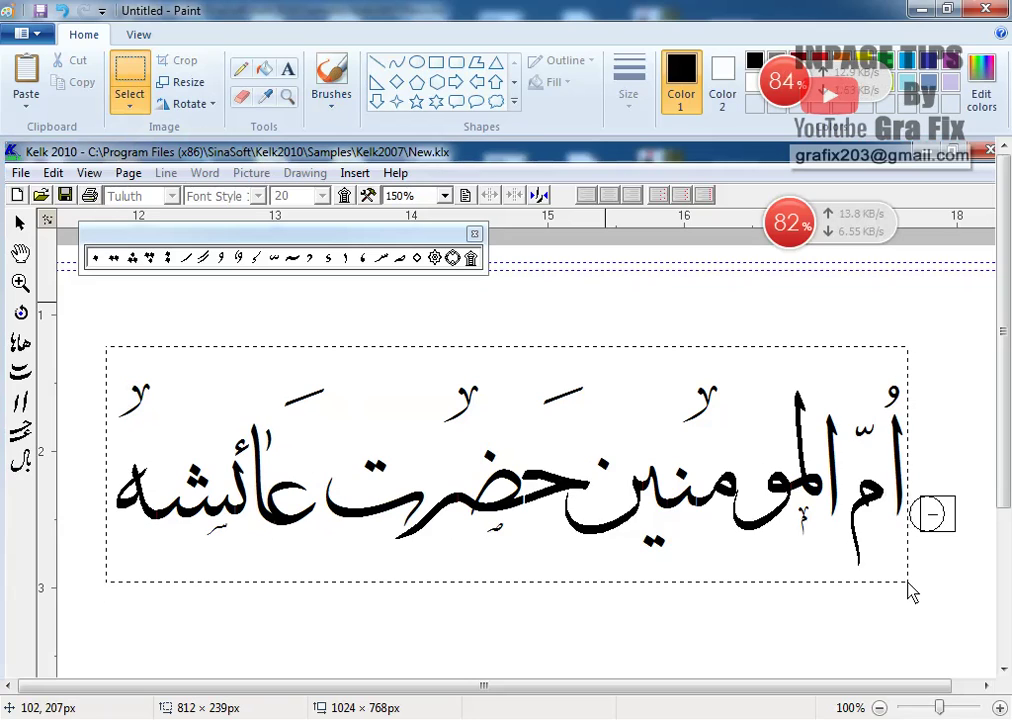
drag(912, 592, 910, 591)
right_click(587, 440)
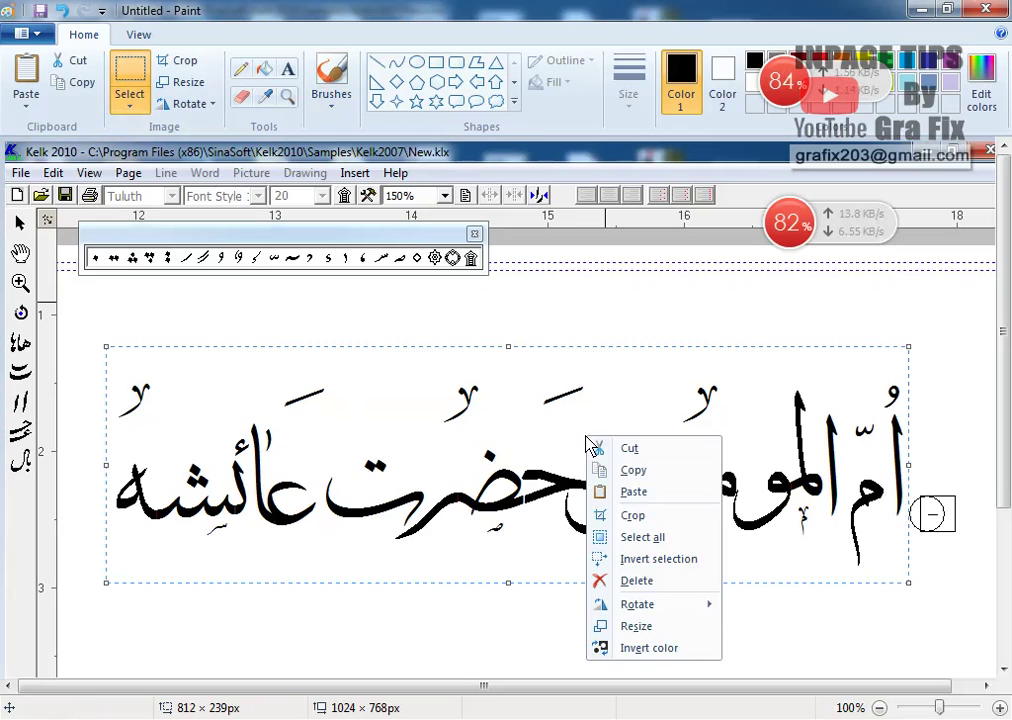
click(648, 471)
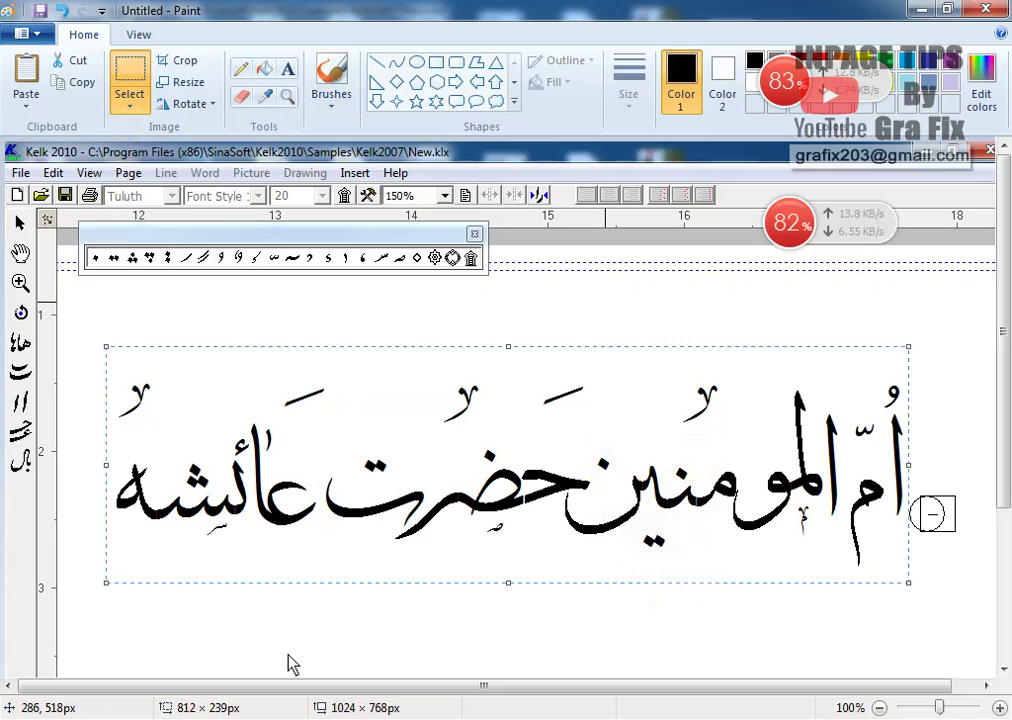
Open Inkscape, paste the copied calligraphy image and shrink it proportionally to about 179 mm wide so it fits the page.
key(super)
mouse_move(101, 513)
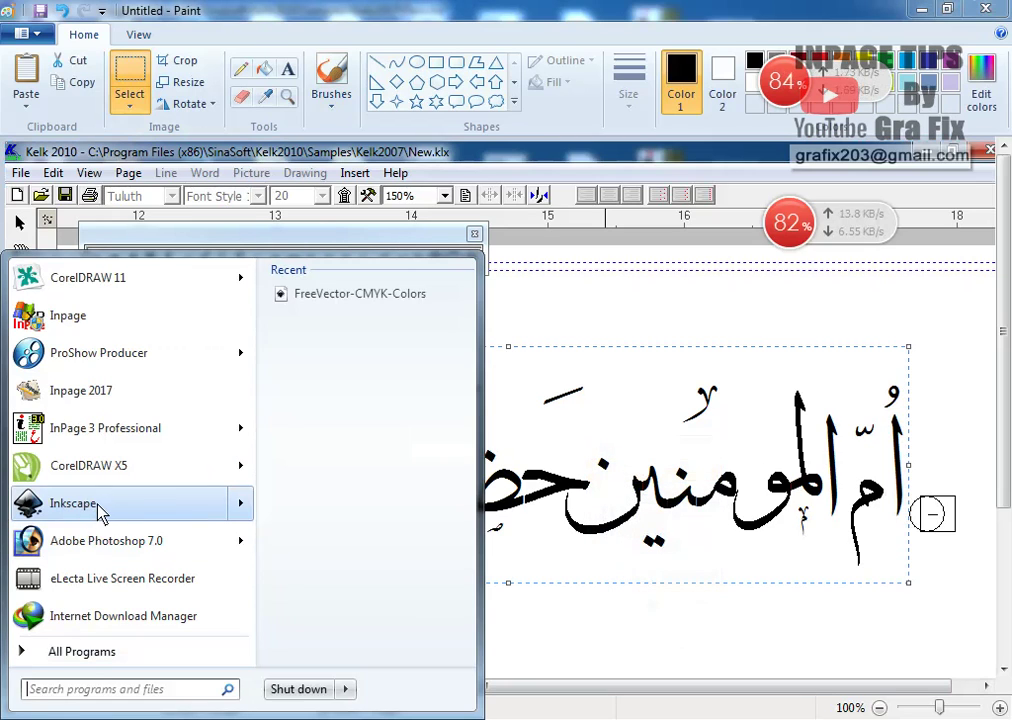
click(111, 507)
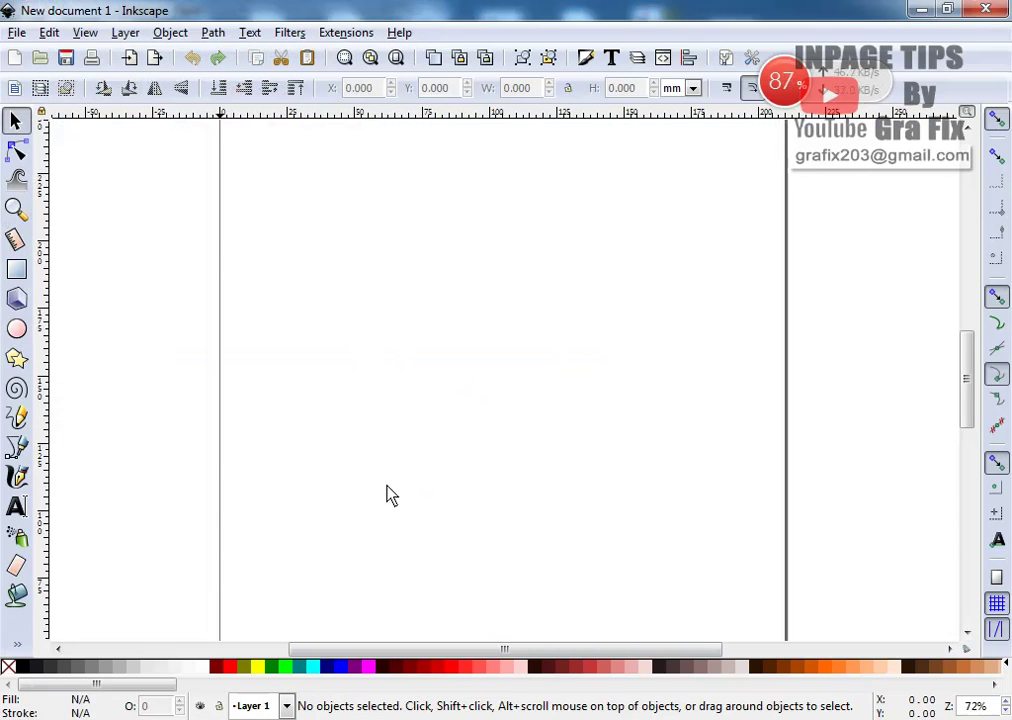
right_click(461, 302)
click(546, 408)
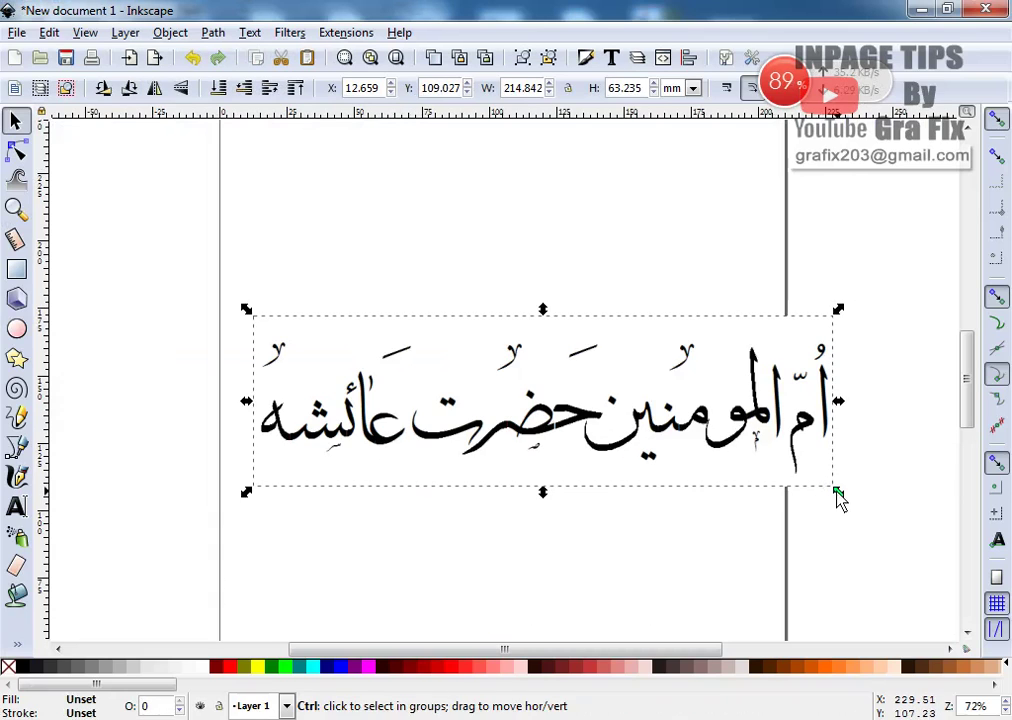
drag(838, 495, 770, 472)
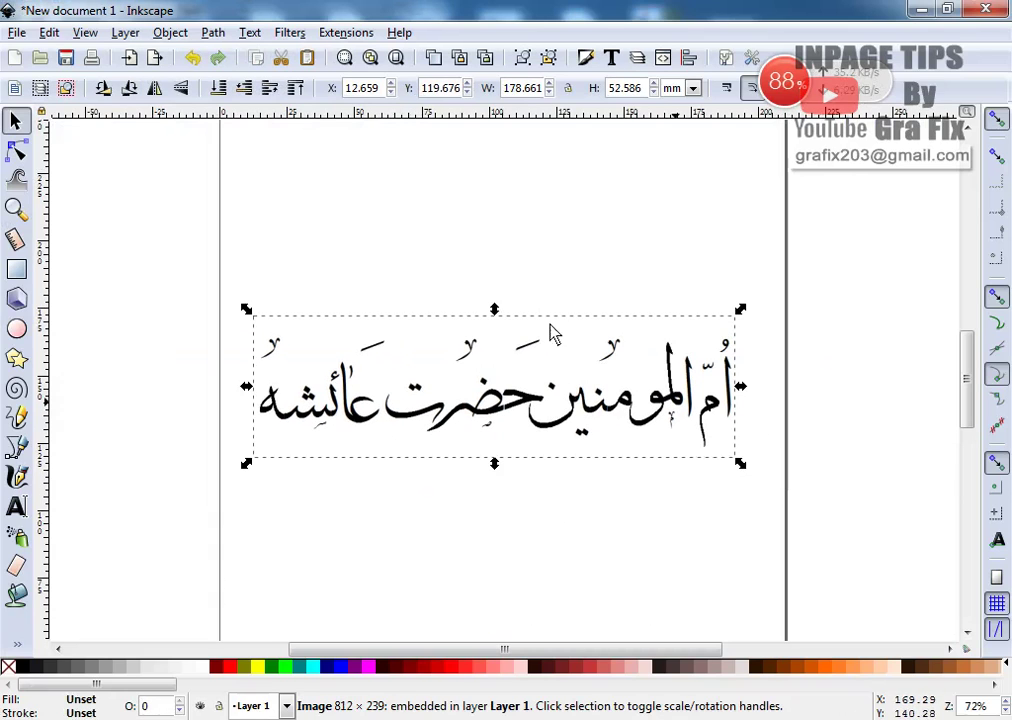
Trace the calligraphy bitmap using a Brightness cutoff threshold of 0.340 with Live Preview enabled.
click(214, 33)
click(256, 99)
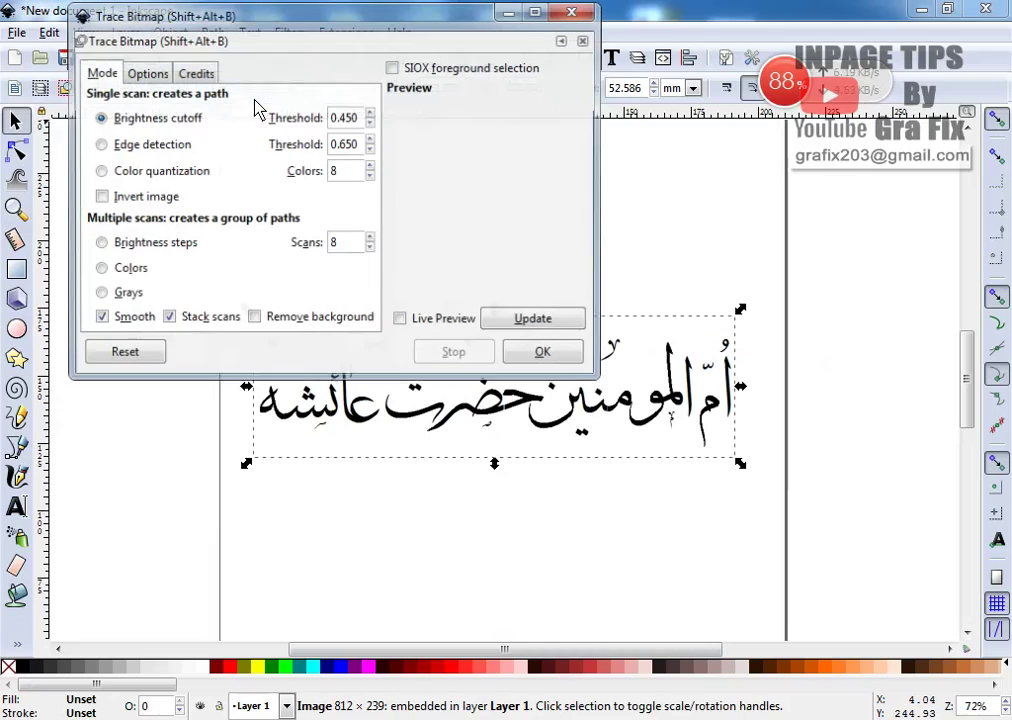
click(400, 321)
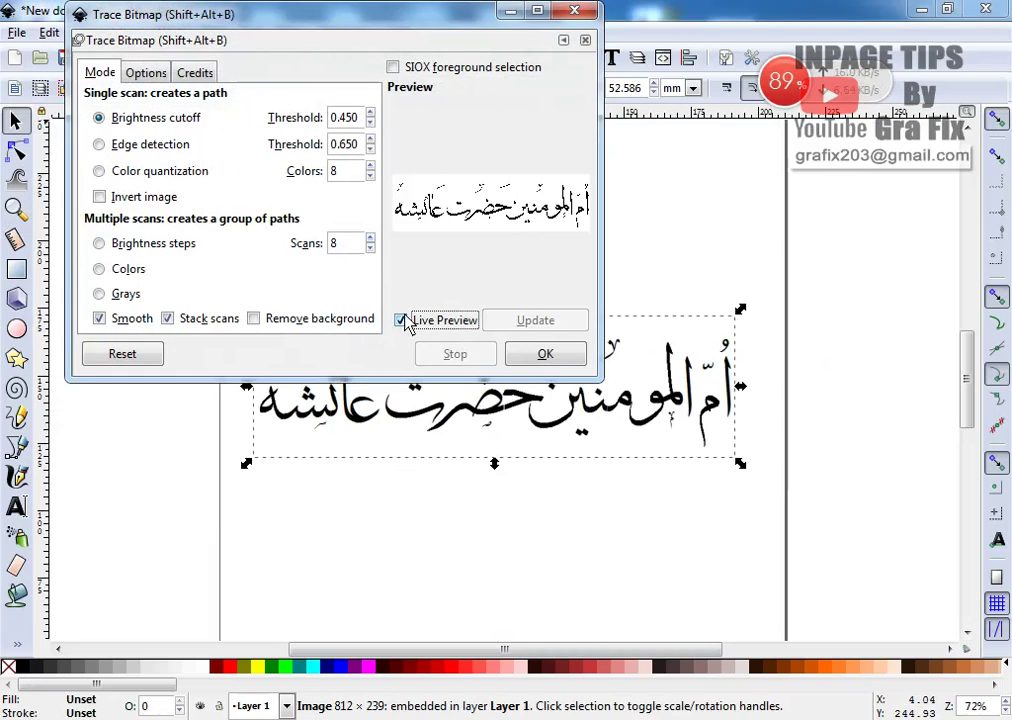
click(370, 123)
click(370, 123)
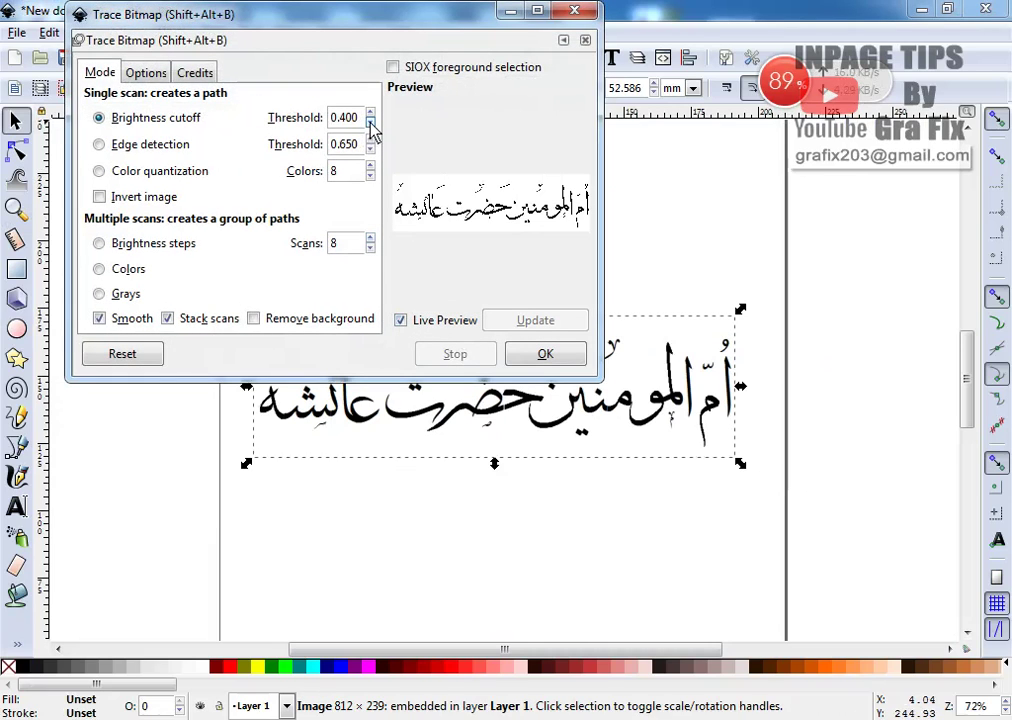
click(563, 356)
Move the traced calligraphy below the original image and fill it red.
mouse_move(568, 428)
mouse_down()
mouse_move(571, 516)
mouse_move(576, 532)
mouse_move(590, 532)
mouse_up()
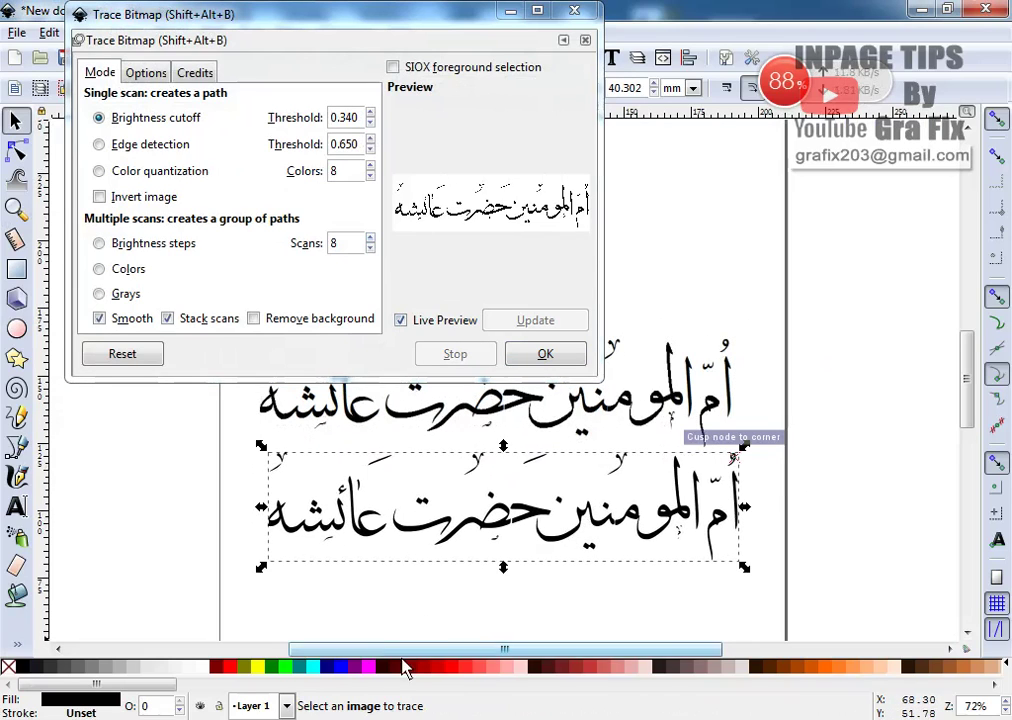
click(448, 667)
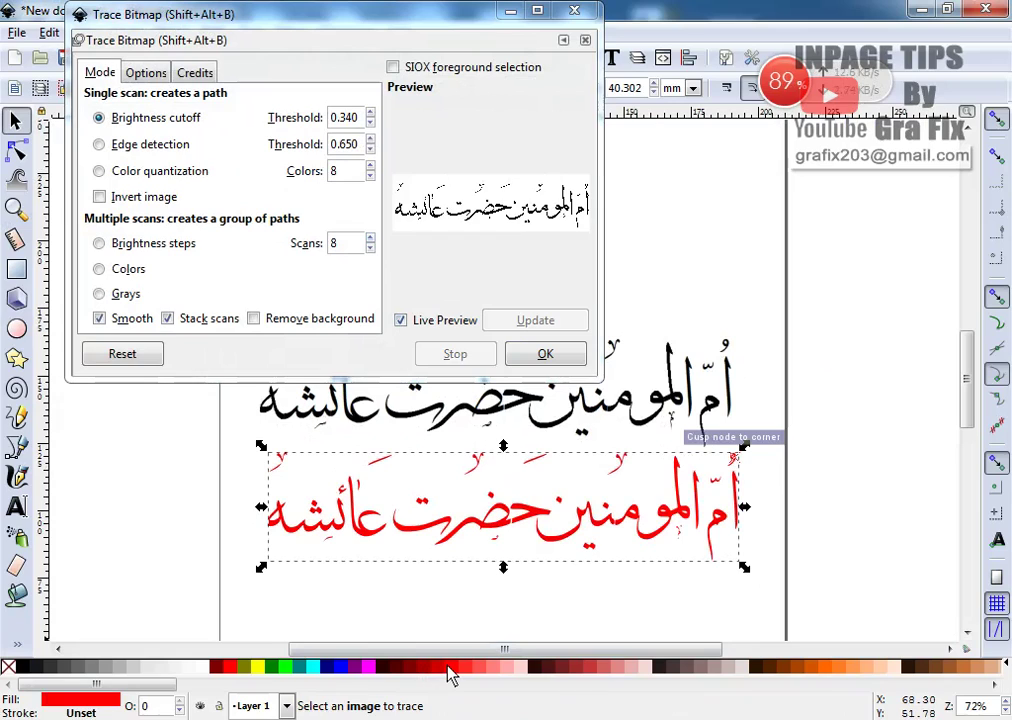
click(455, 604)
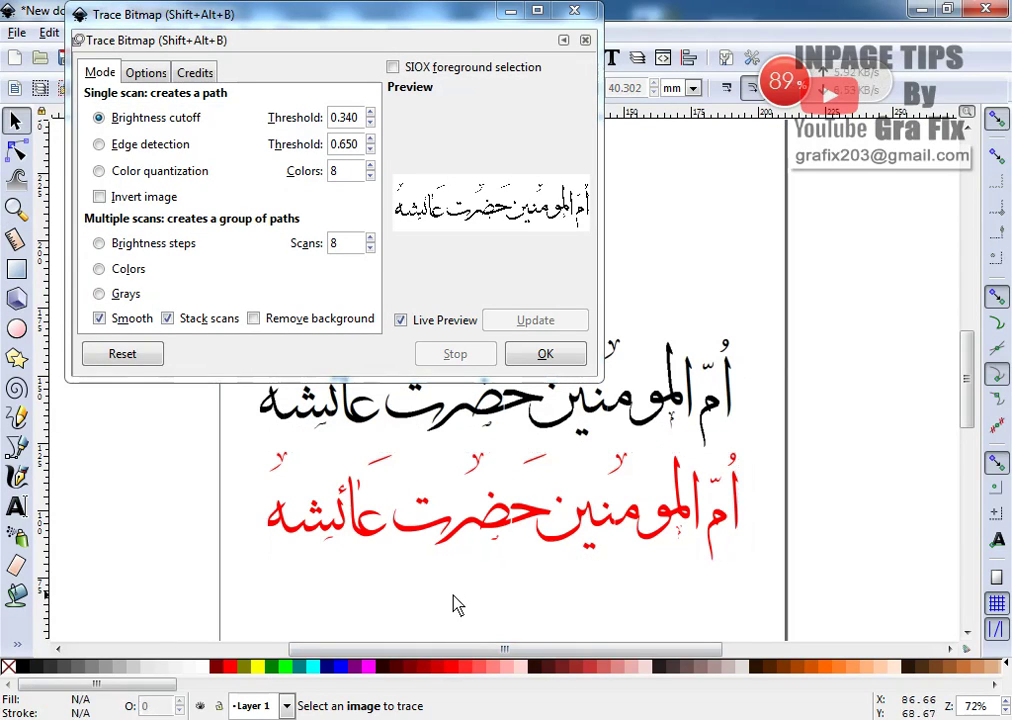
Trace the original calligraphy image a second time with a Brightness cutoff threshold of 0.260.
click(518, 415)
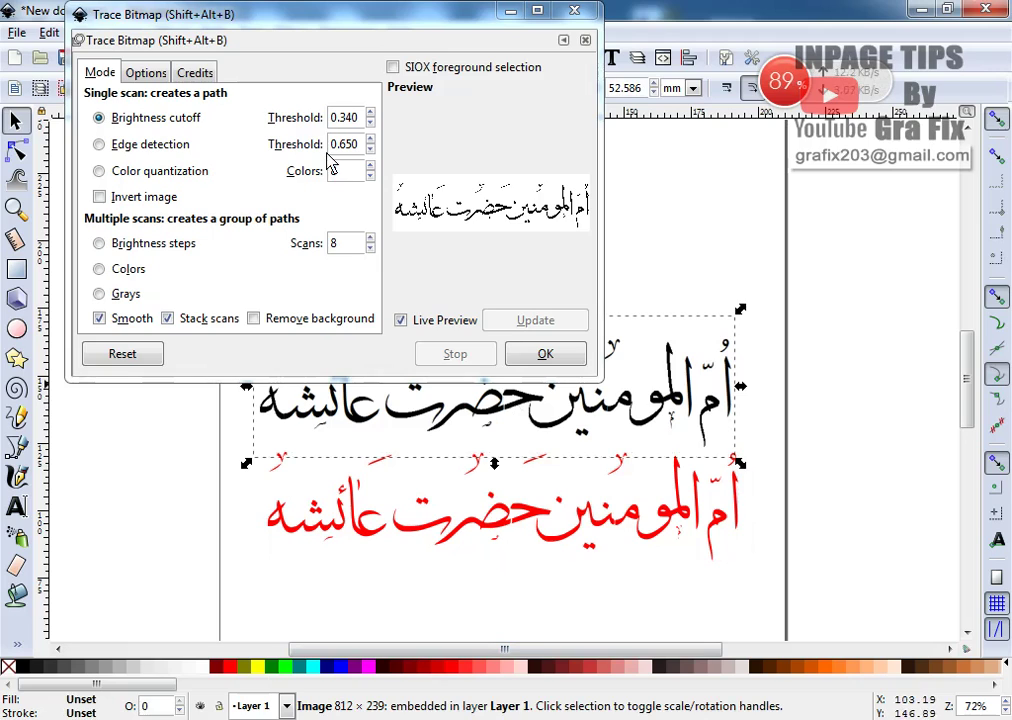
click(370, 122)
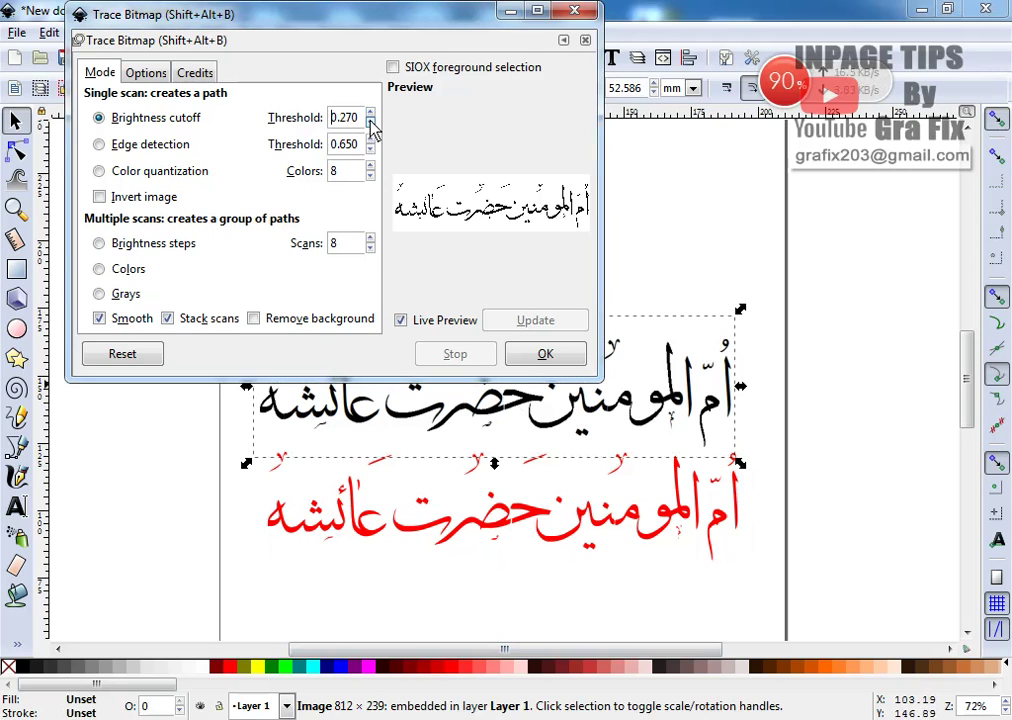
click(370, 122)
click(545, 356)
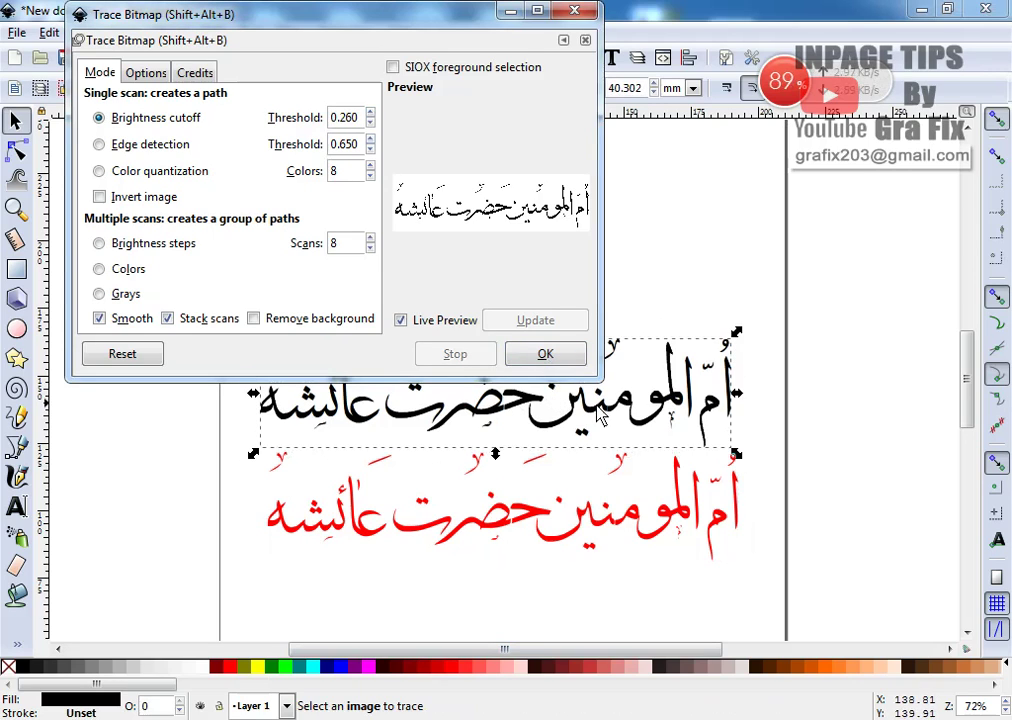
Fill the second trace blue and place it above the original image, closing Trace Bitmap.
mouse_move(598, 418)
mouse_down()
mouse_move(618, 398)
mouse_move(652, 306)
mouse_move(784, 282)
mouse_up()
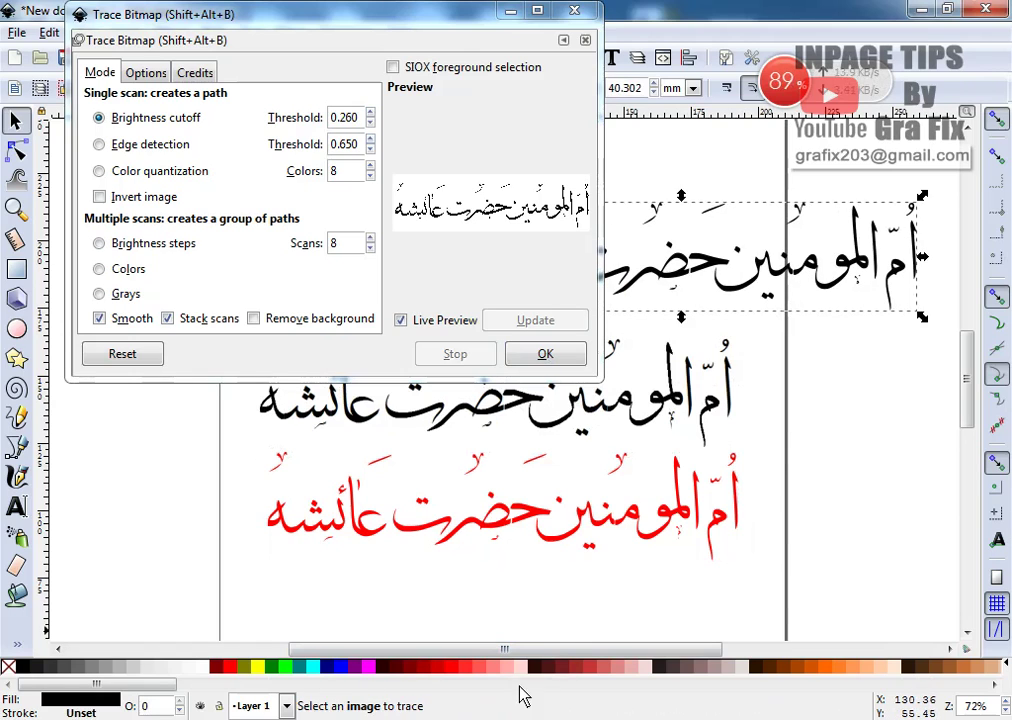
click(331, 668)
click(339, 668)
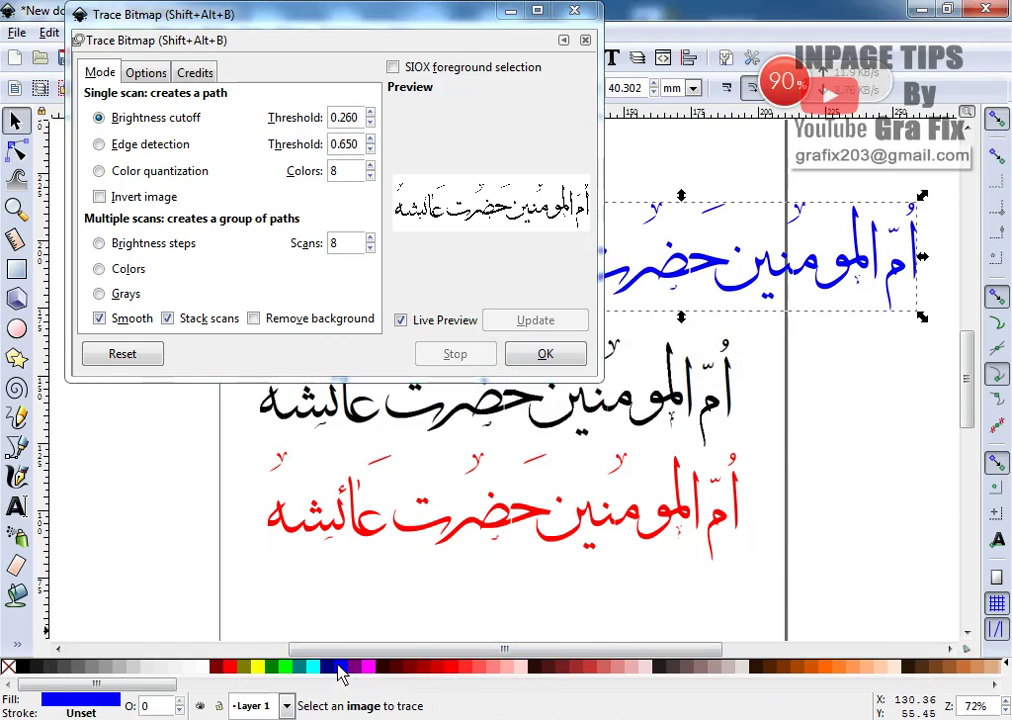
drag(463, 25, 262, 84)
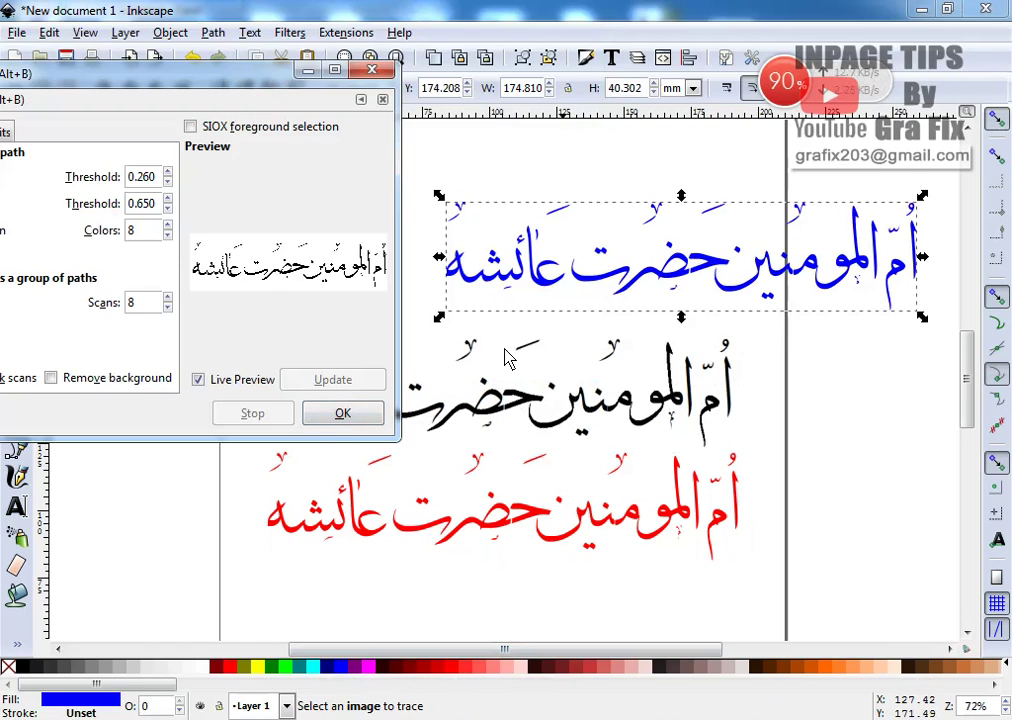
click(372, 69)
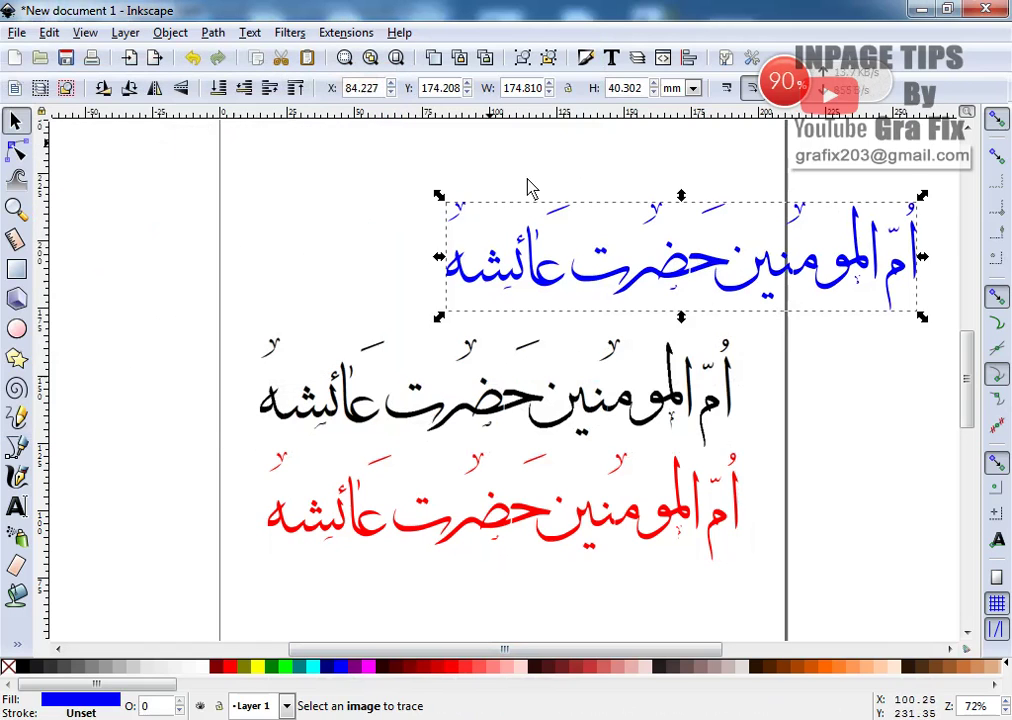
drag(655, 284, 479, 284)
Delete the original bitmap and move the red trace up directly beneath the blue one.
click(524, 416)
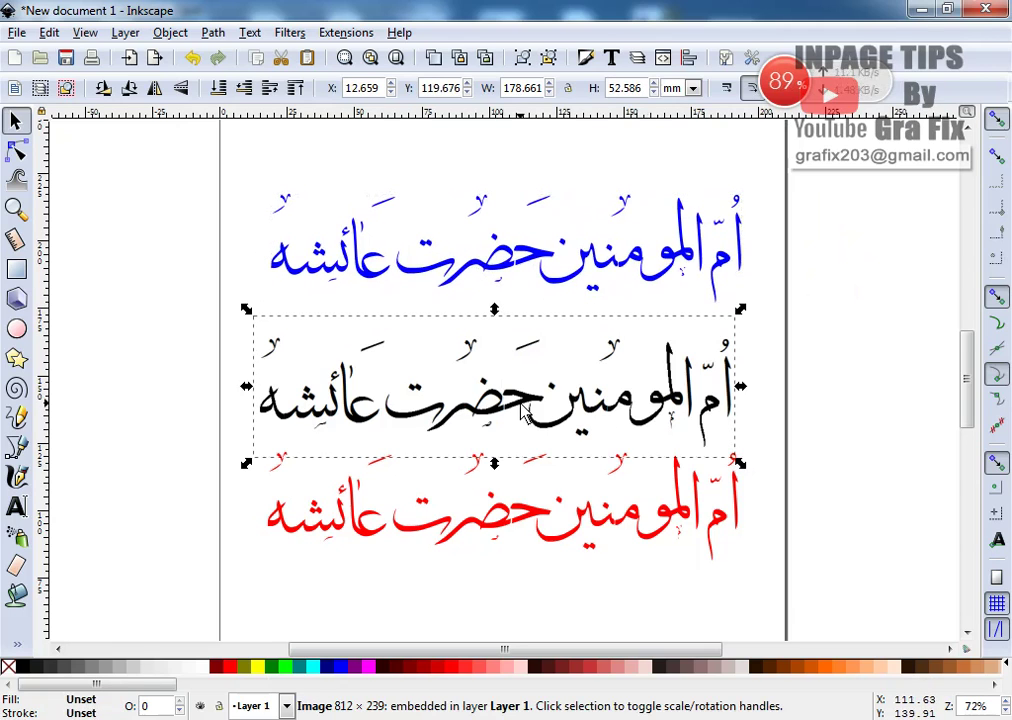
key(Delete)
drag(525, 543, 520, 373)
Examine the outlines of the red and blue traces up close, comparing letter edges, dots and diacritics.
scroll(476, 252, up, 3)
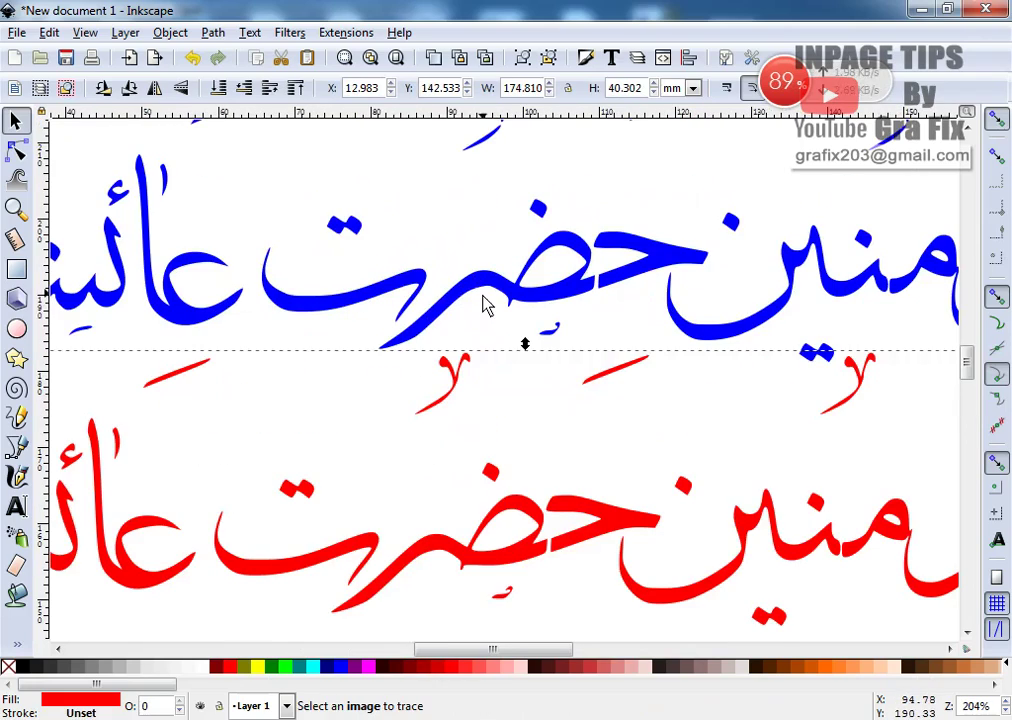
scroll(485, 330, down, 3)
scroll(486, 357, up, 3)
scroll(486, 357, down, 3)
scroll(290, 355, up, 1)
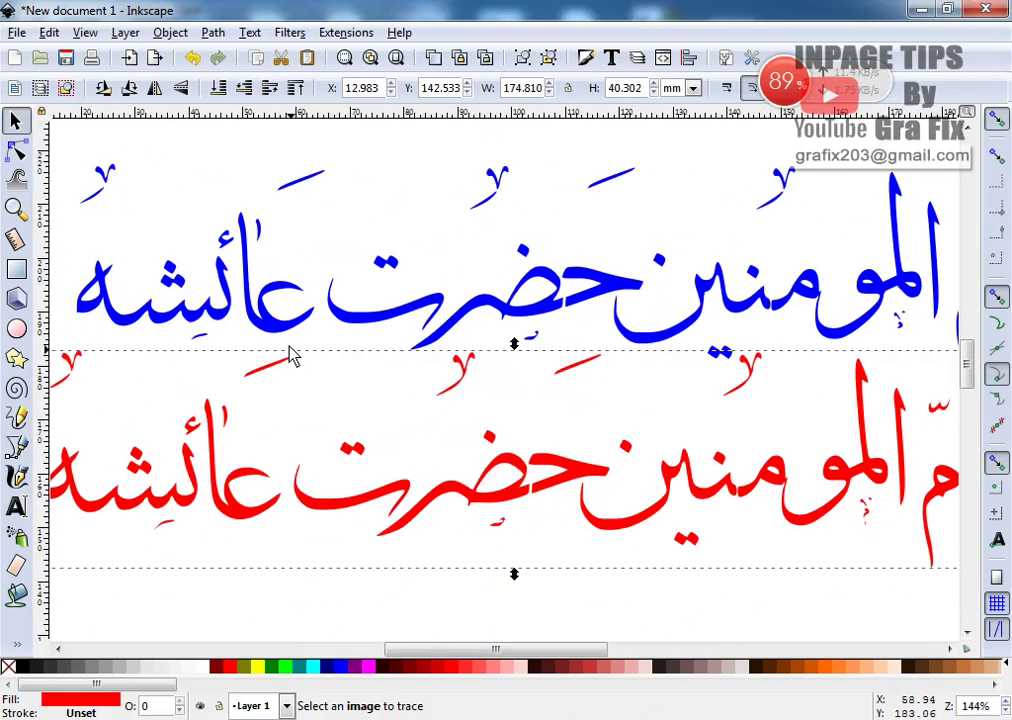
scroll(290, 355, up, 3)
scroll(289, 358, down, 5)
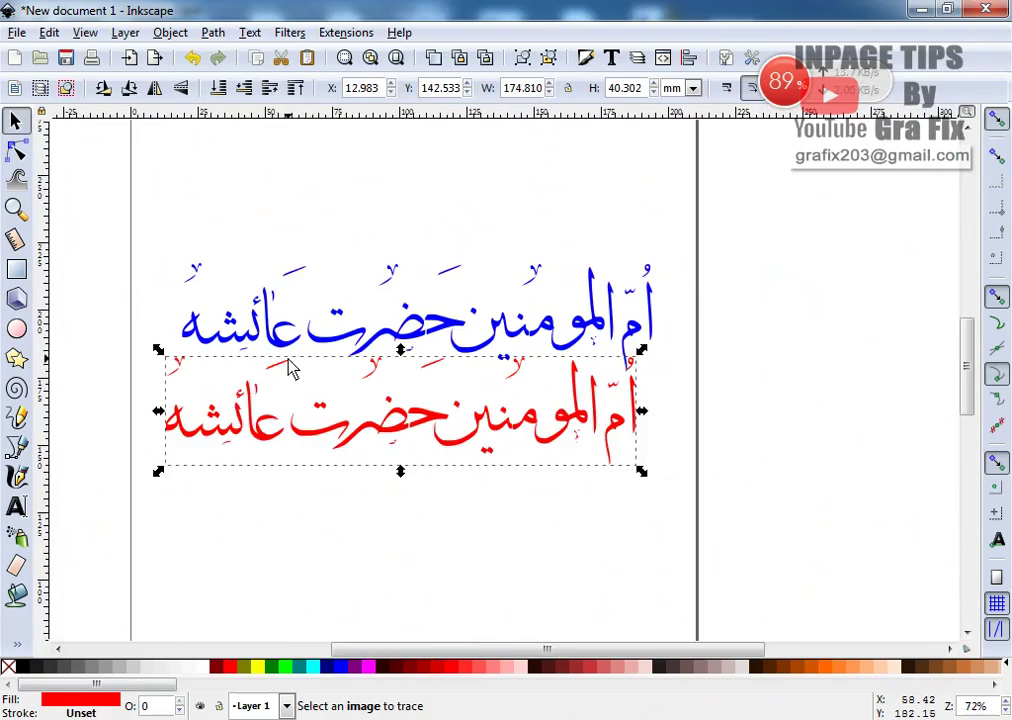
scroll(410, 450, up, 5)
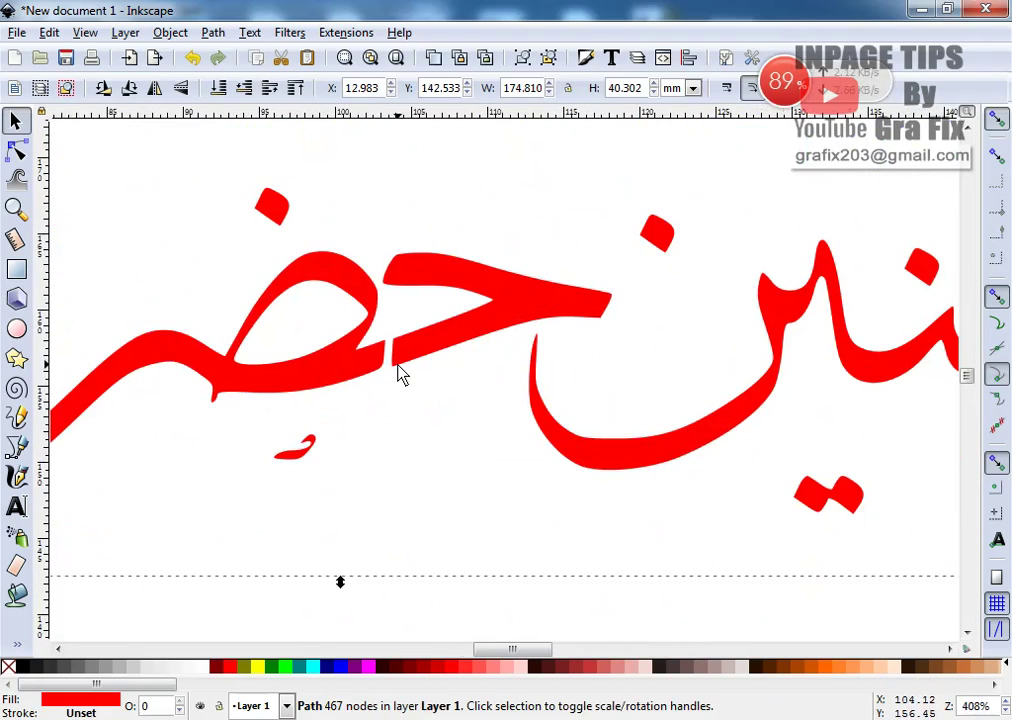
scroll(400, 373, down, 4)
scroll(495, 377, down, 1)
scroll(506, 400, up, 5)
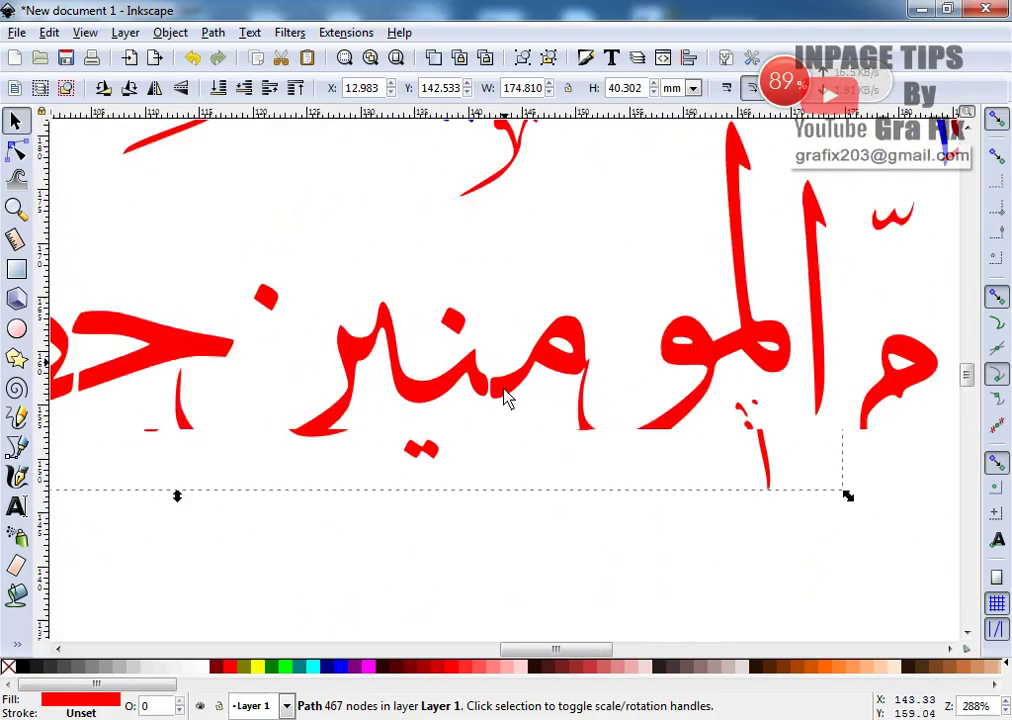
scroll(487, 408, down, 3)
scroll(487, 408, down, 2)
click(549, 499)
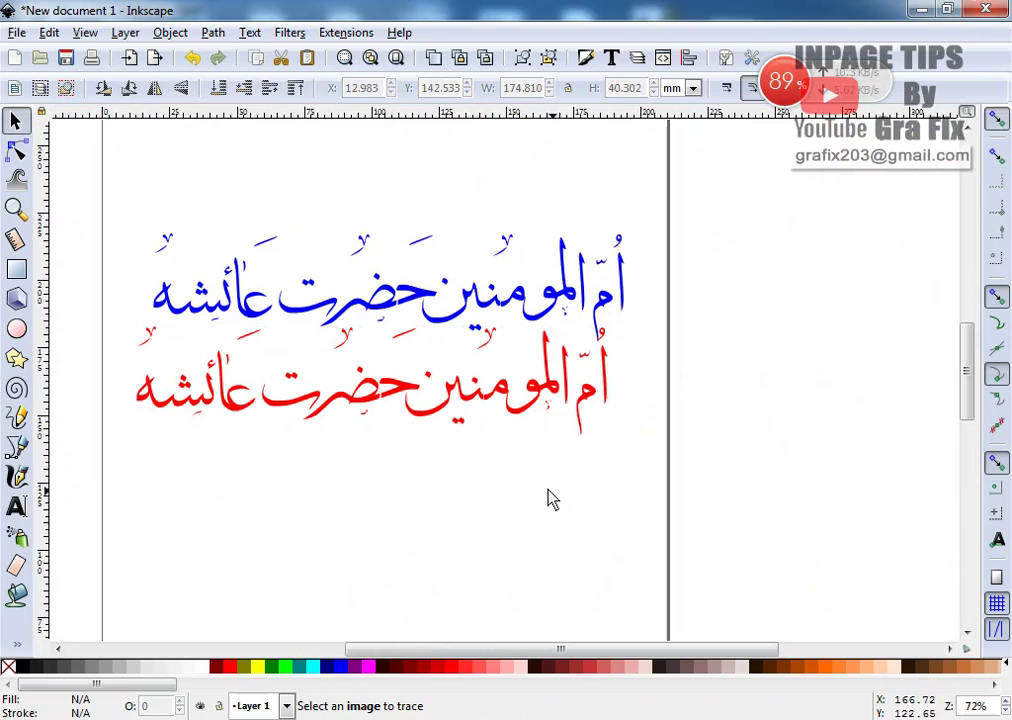
Save the drawing to the Desktop as an Encapsulated PostScript file named Ummul momineen, accepting the default EPS options.
click(17, 33)
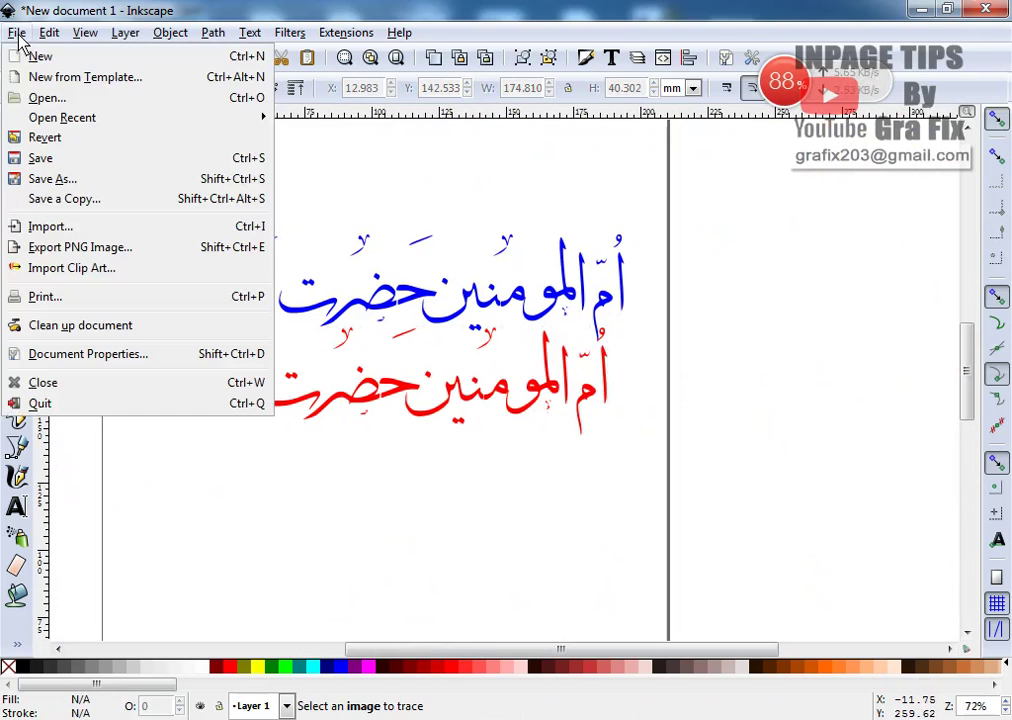
click(84, 186)
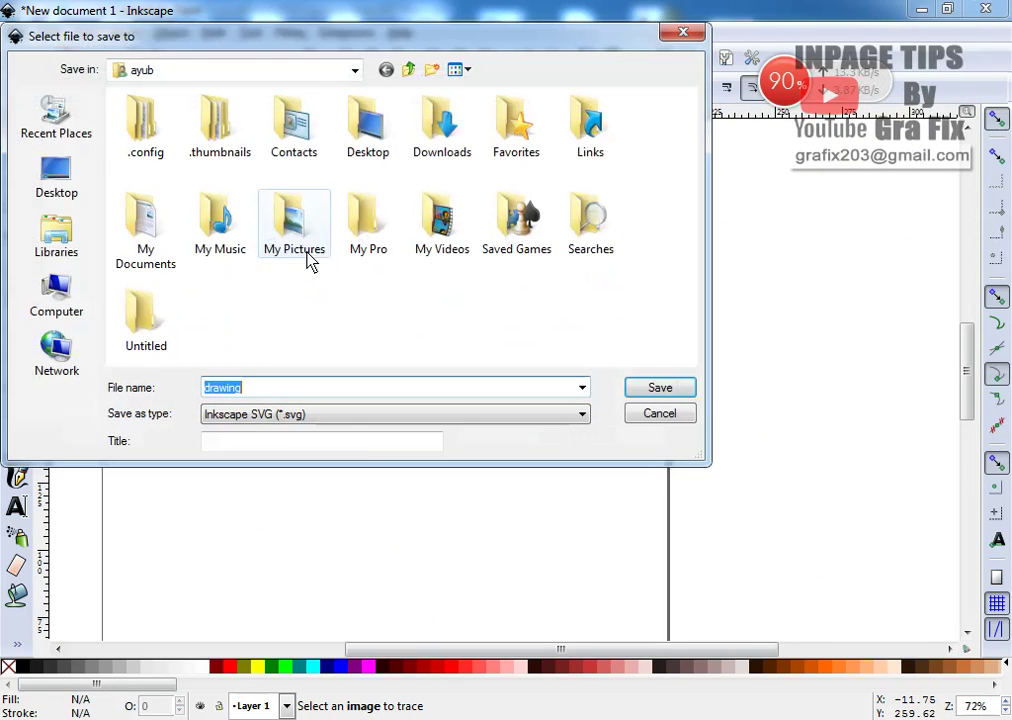
click(362, 419)
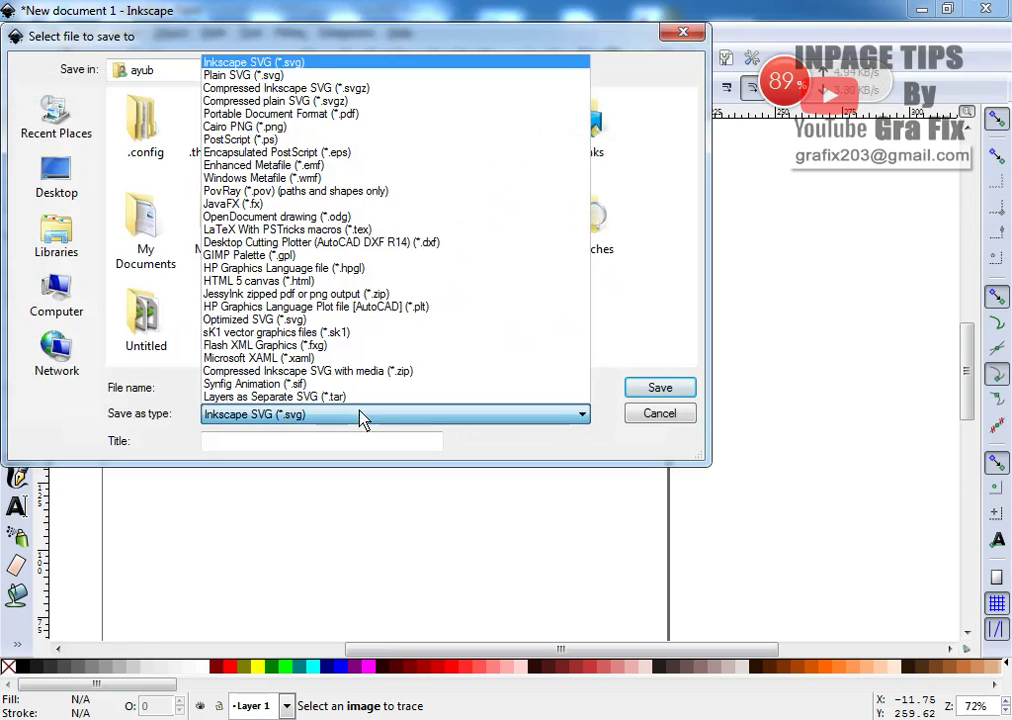
click(345, 160)
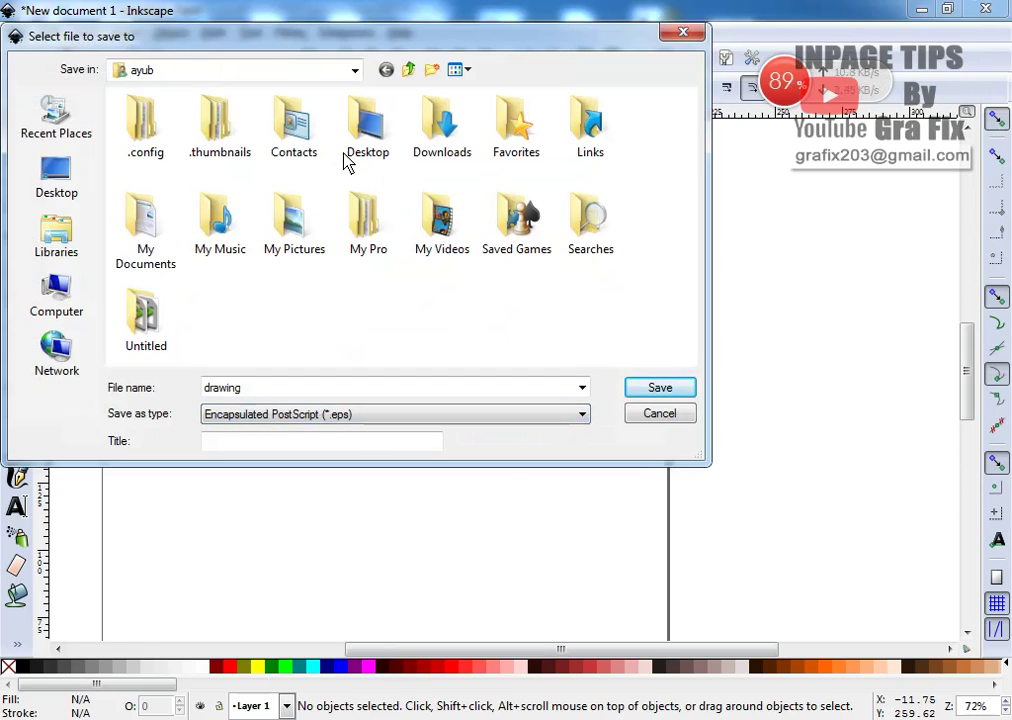
double_click(268, 389)
click(66, 182)
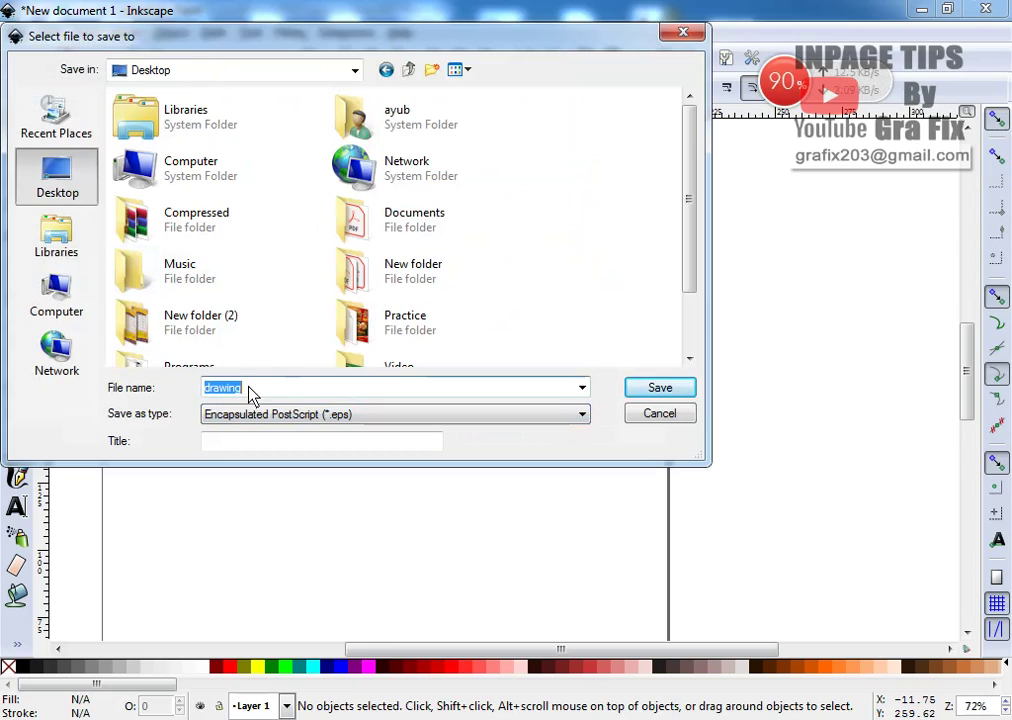
text(Ummul momine)
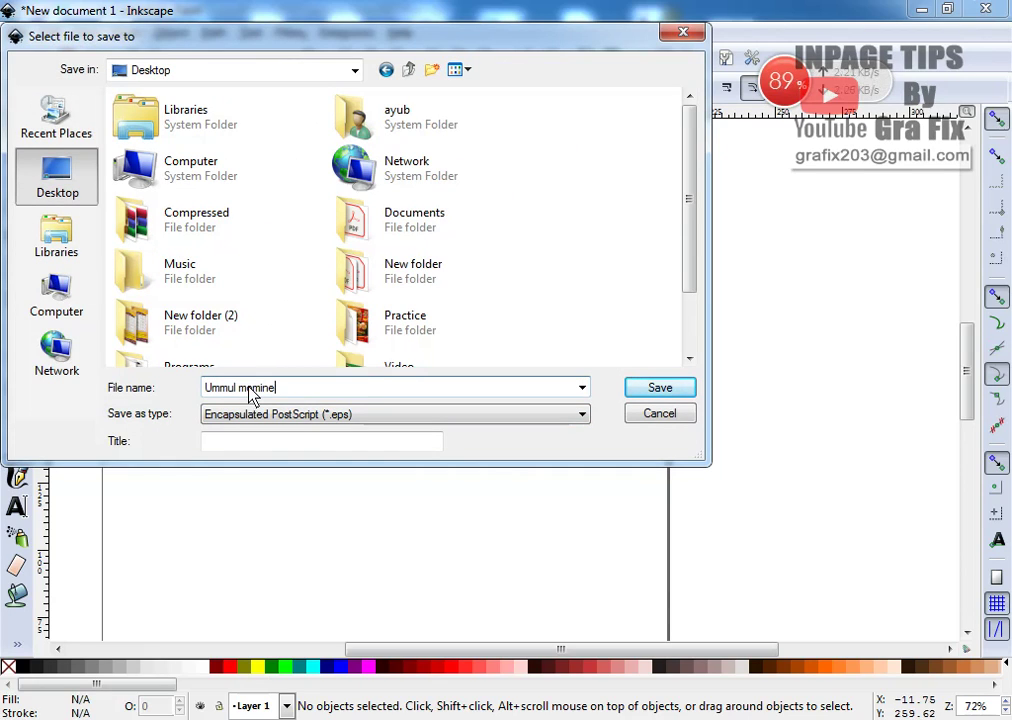
text(en)
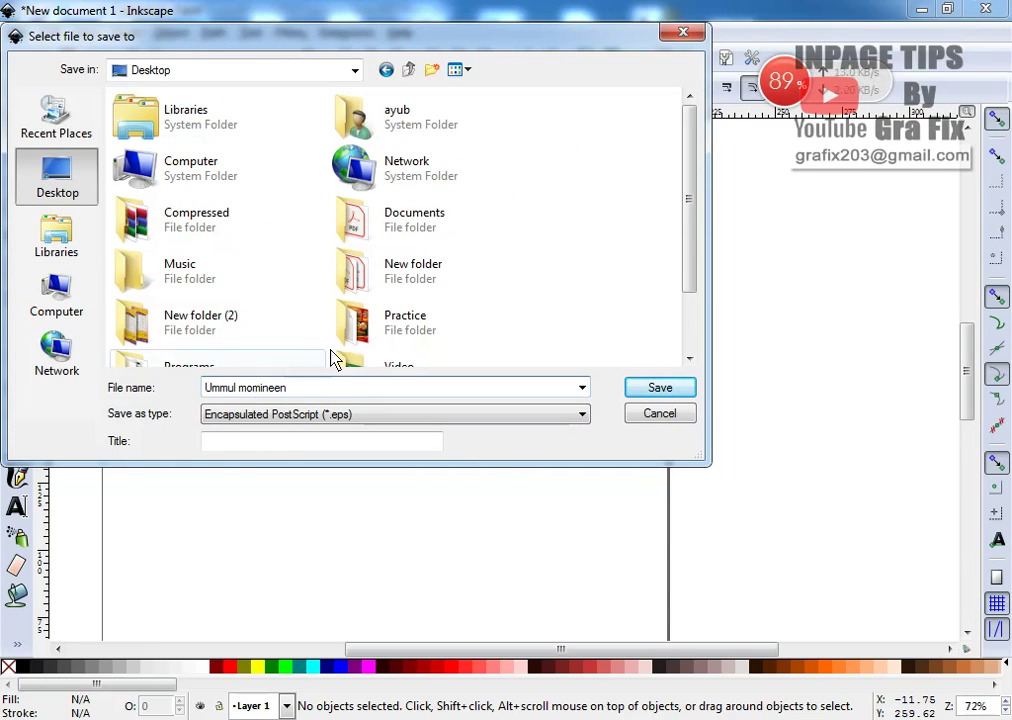
click(652, 390)
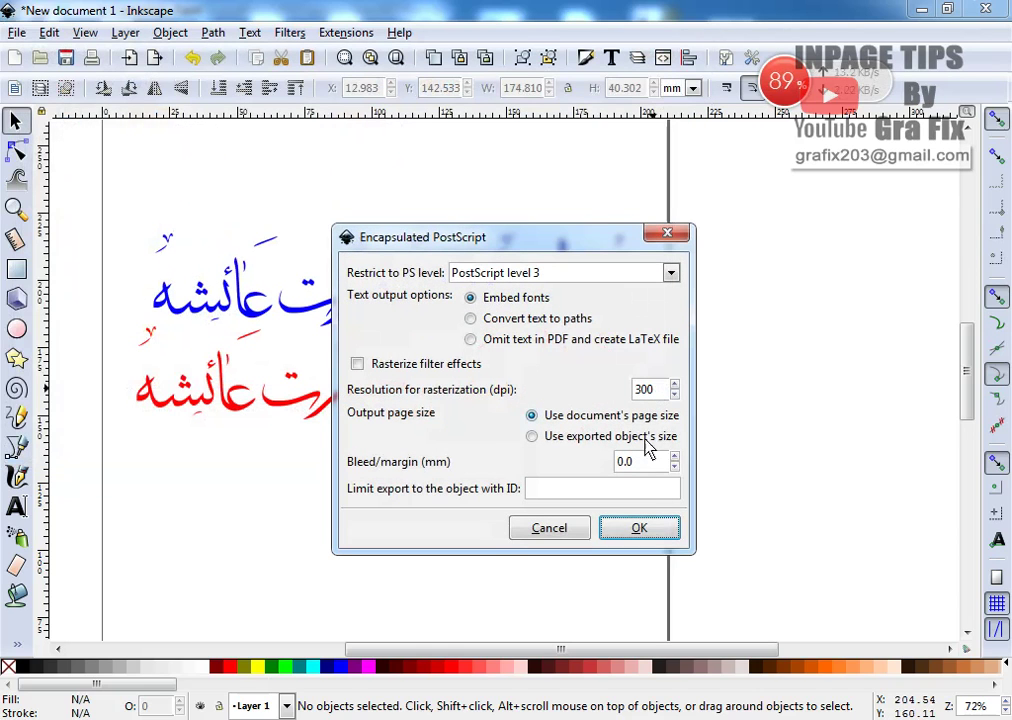
click(640, 529)
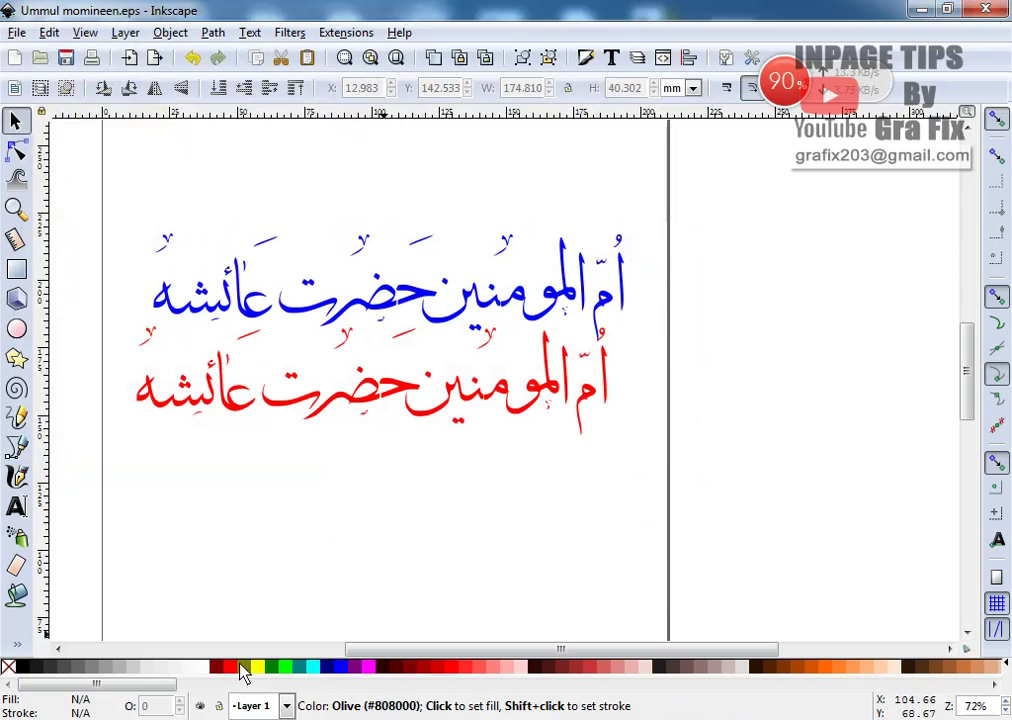
Switch to CorelDRAW 11 with a blank A4 page and close the Object Manager.
click(25, 719)
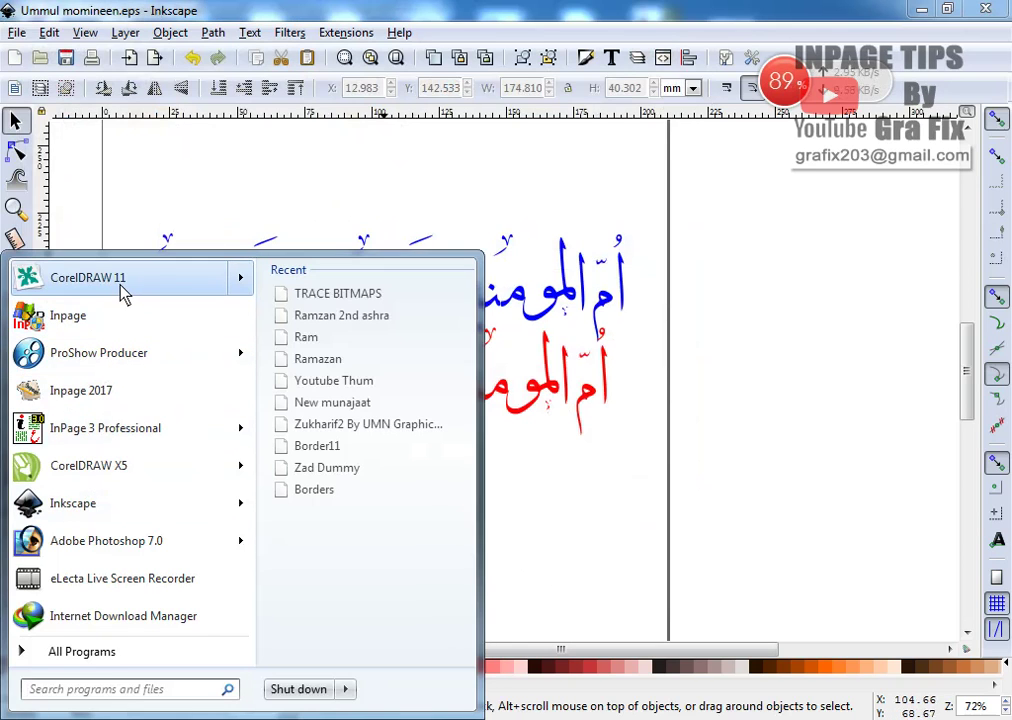
click(122, 290)
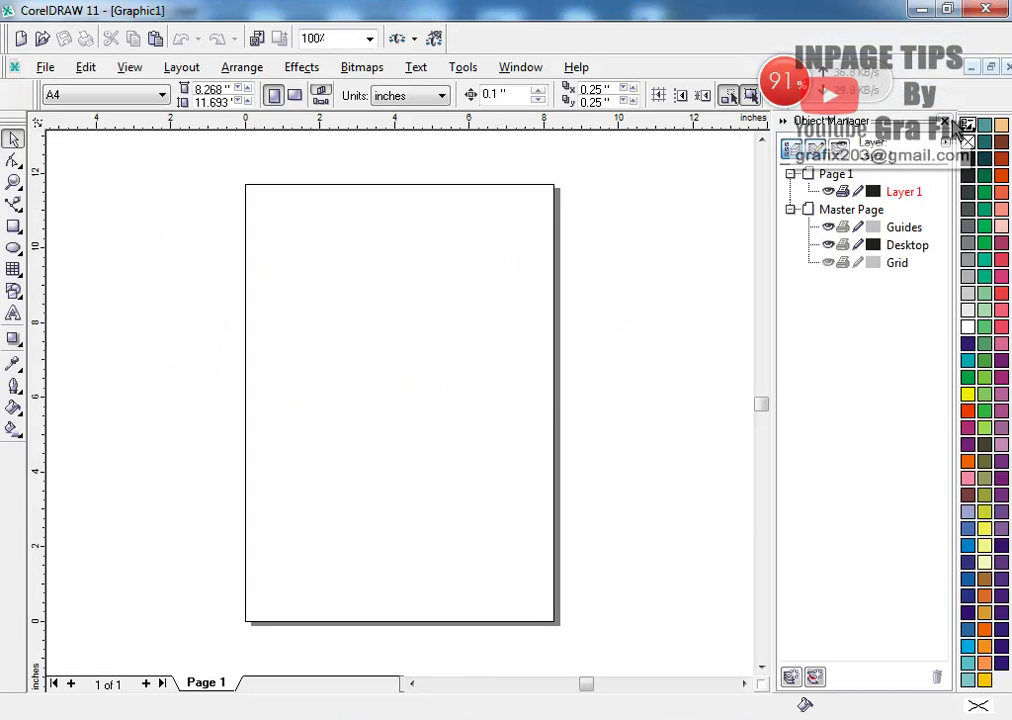
click(944, 122)
Open the Ummul momineen EPS file from the Desktop, importing its text as curves.
click(45, 67)
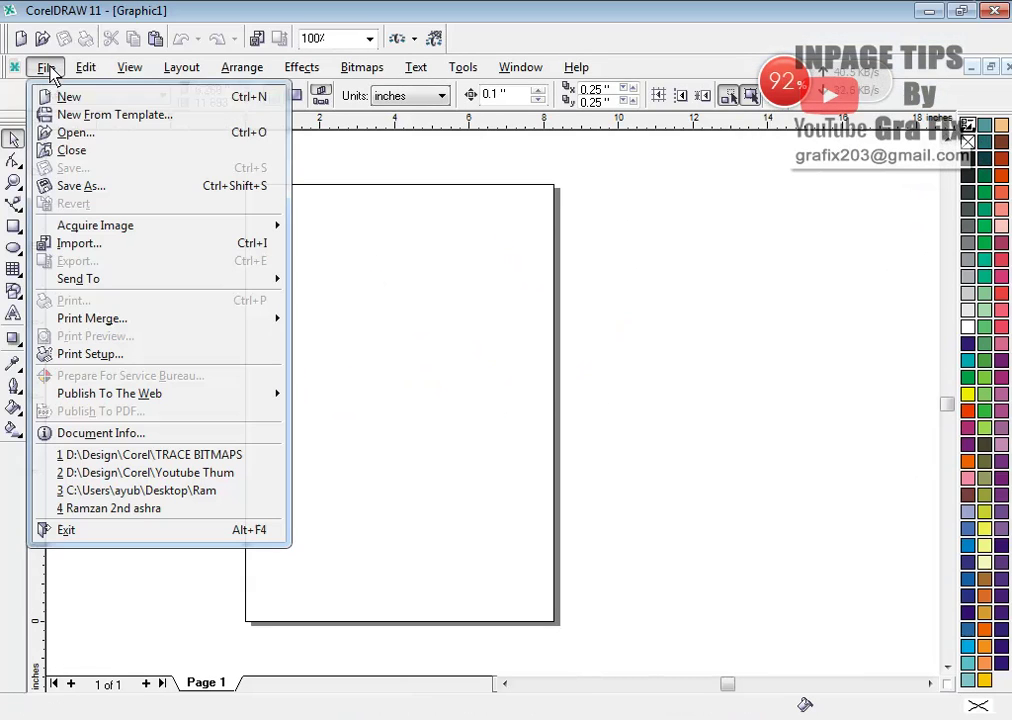
click(80, 134)
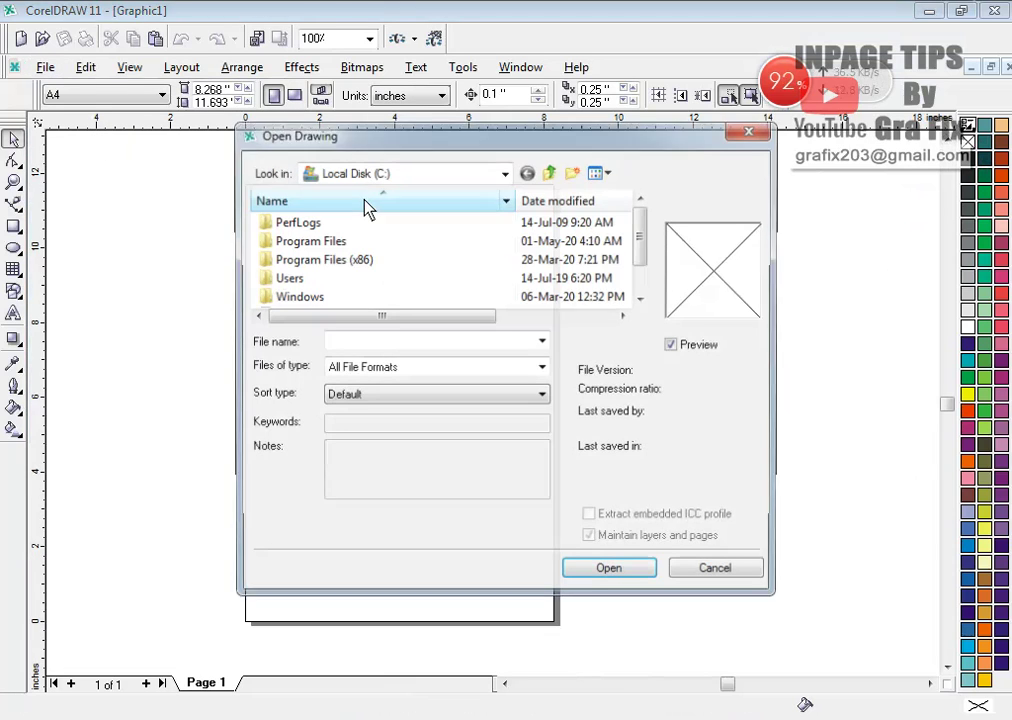
click(335, 173)
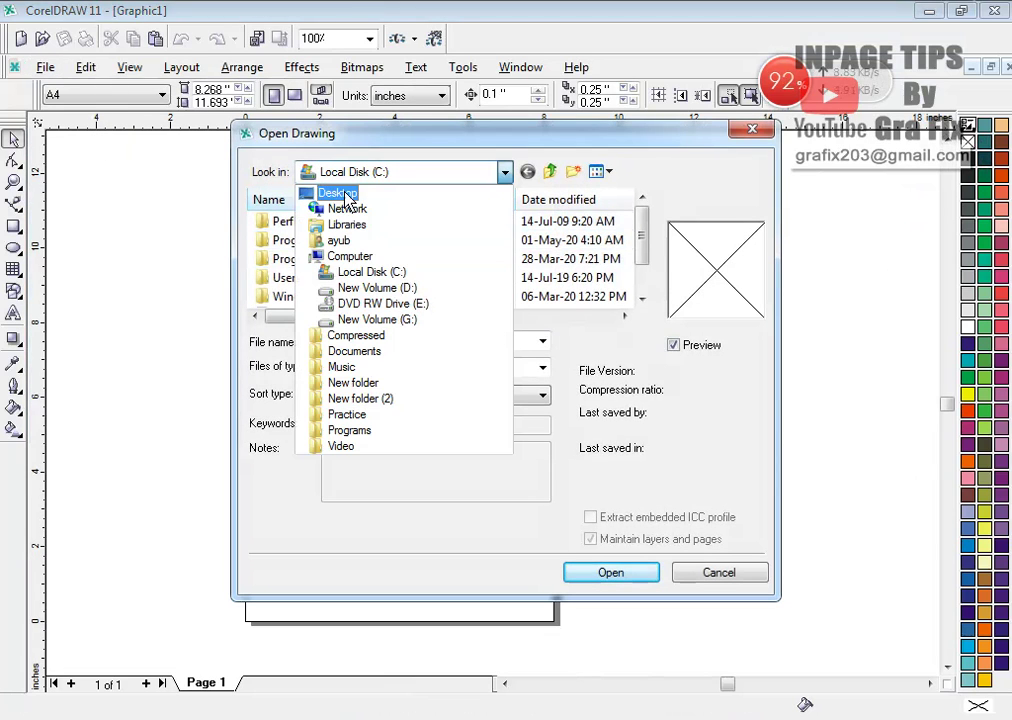
click(348, 194)
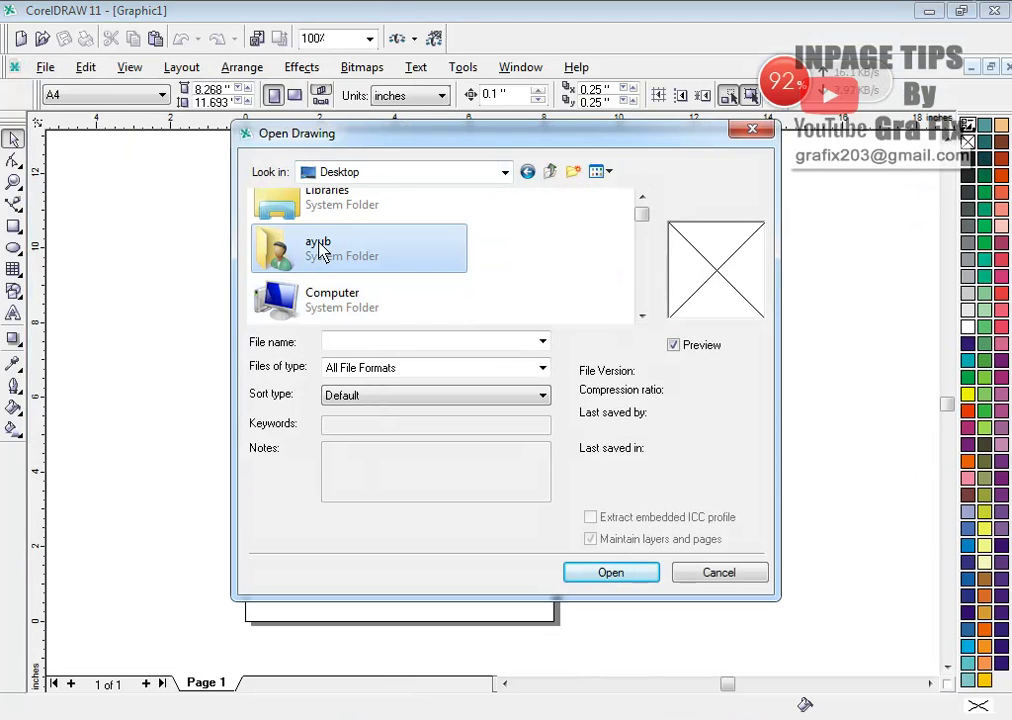
key(u)
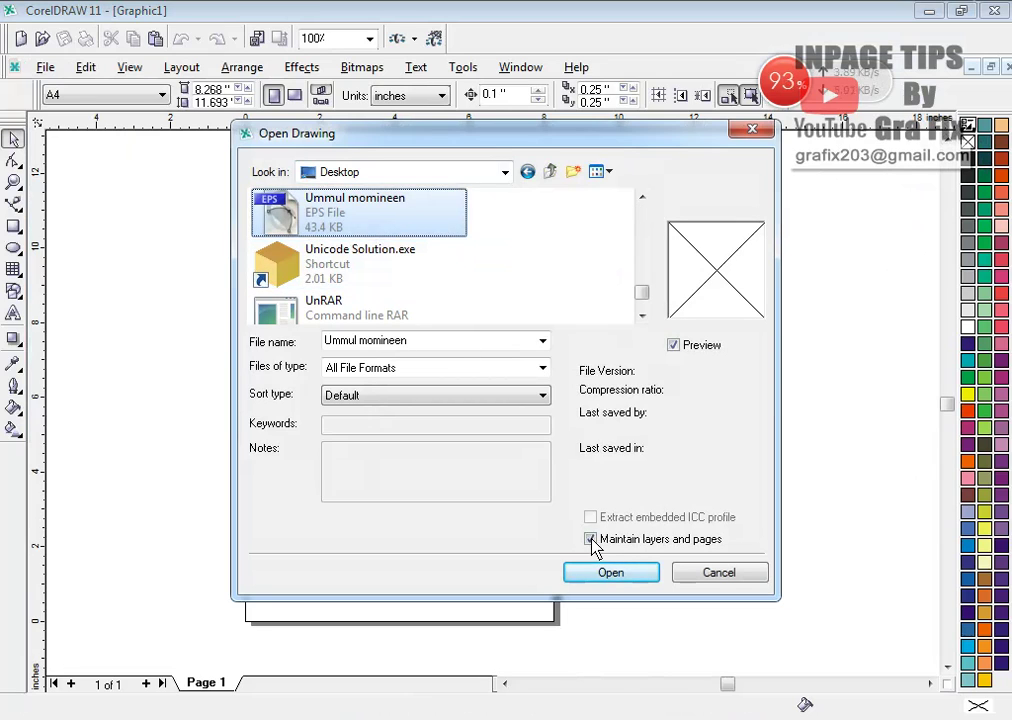
click(611, 572)
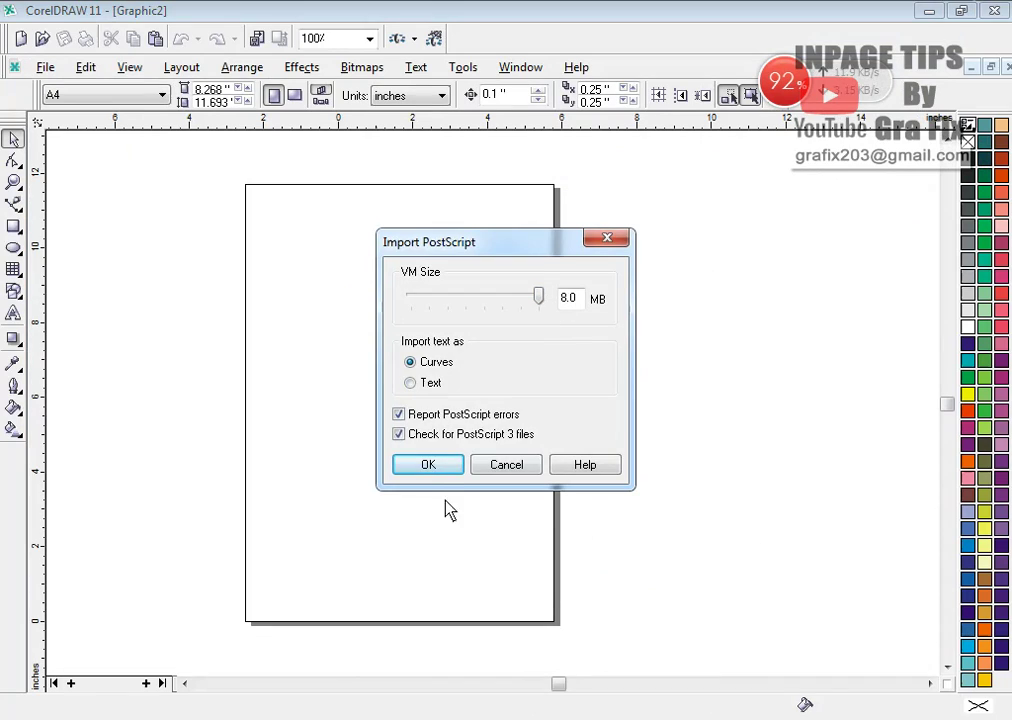
click(430, 466)
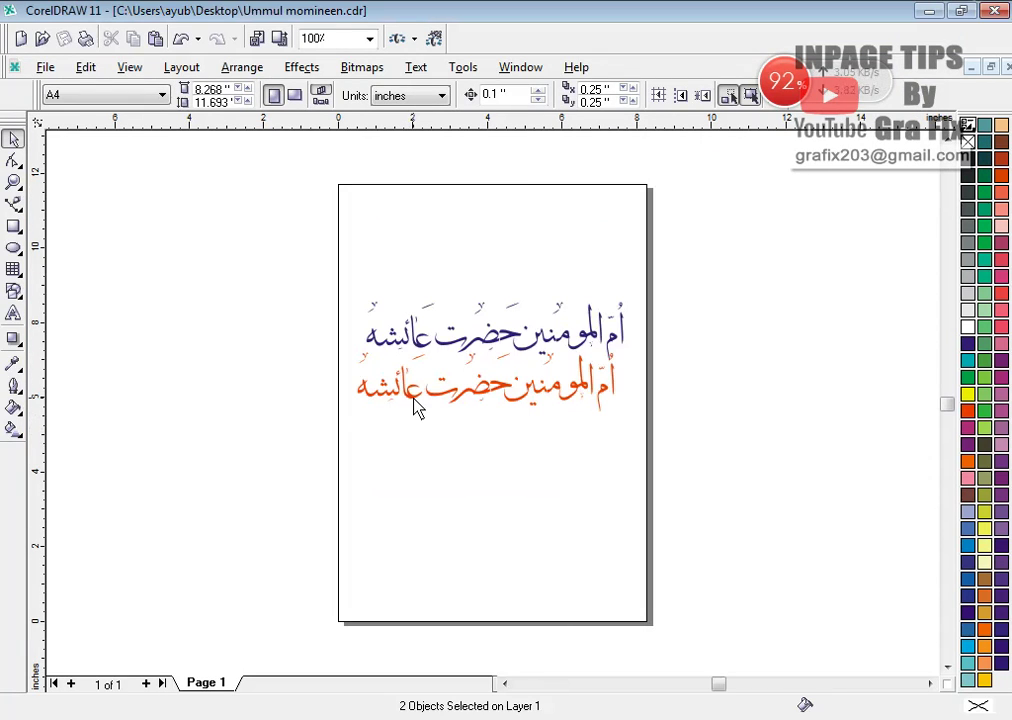
Separate the two traces by moving the red one lower on the page and the blue one off the page beside it.
click(412, 395)
drag(485, 386, 489, 447)
click(504, 340)
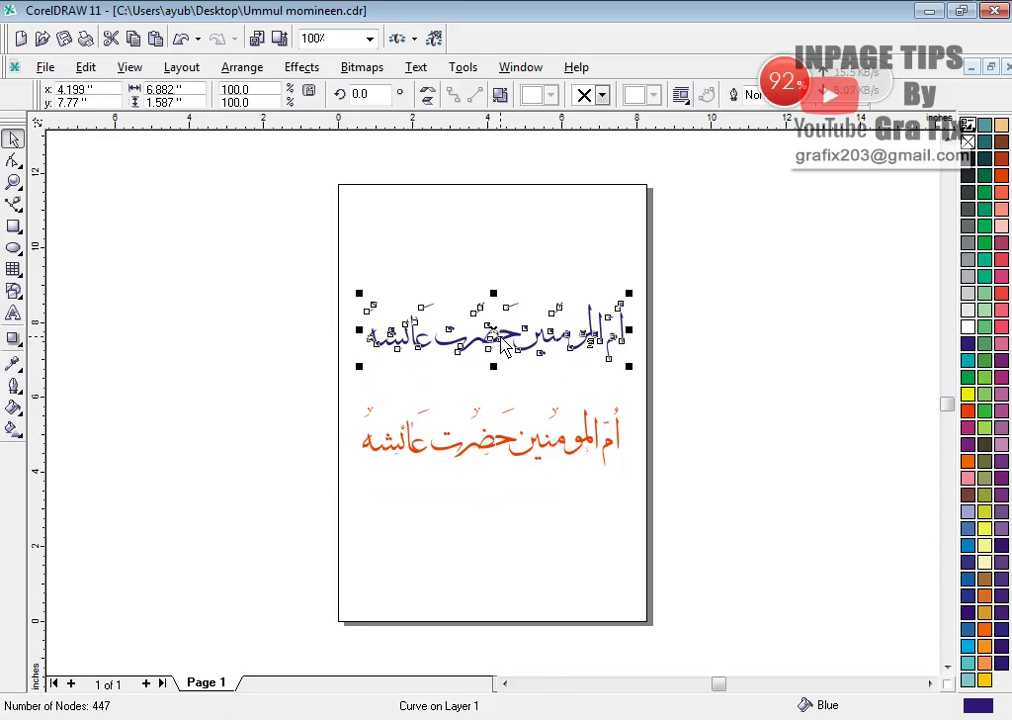
drag(497, 340, 787, 290)
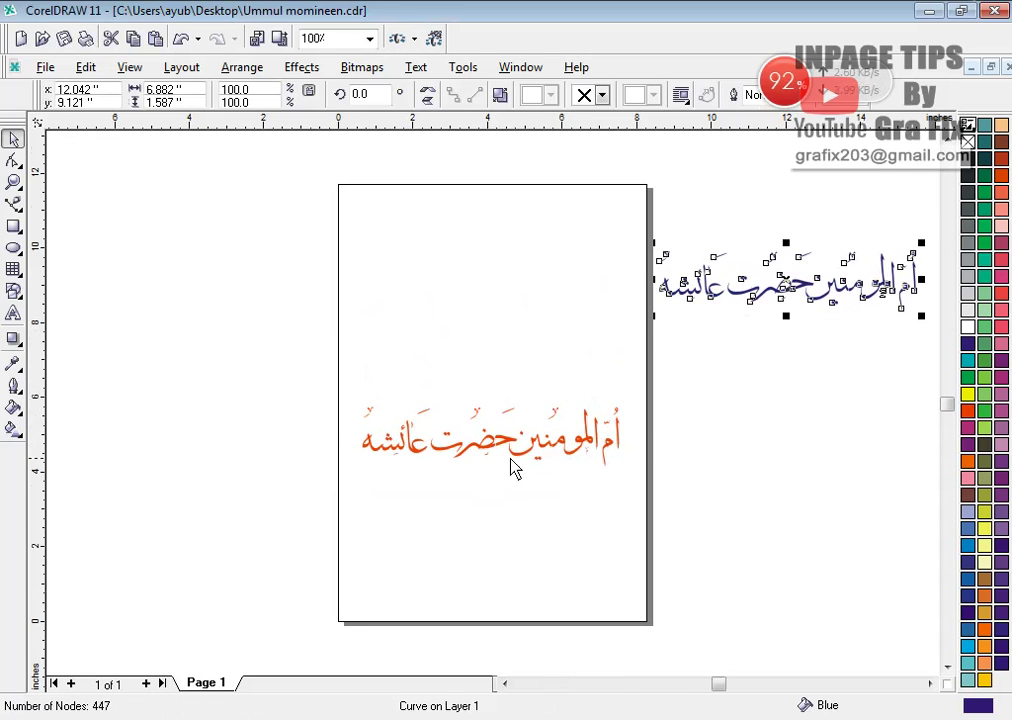
Break the red calligraphy curve apart into separate pieces and deselect them.
scroll(583, 465, up, 4)
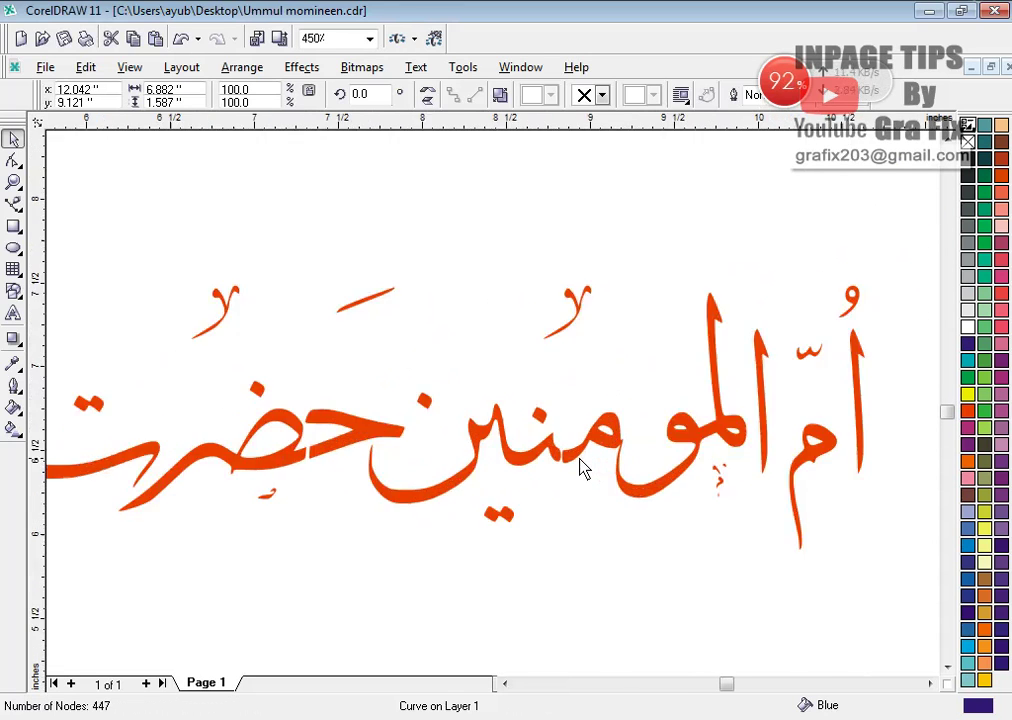
scroll(583, 470, up, 1)
click(541, 453)
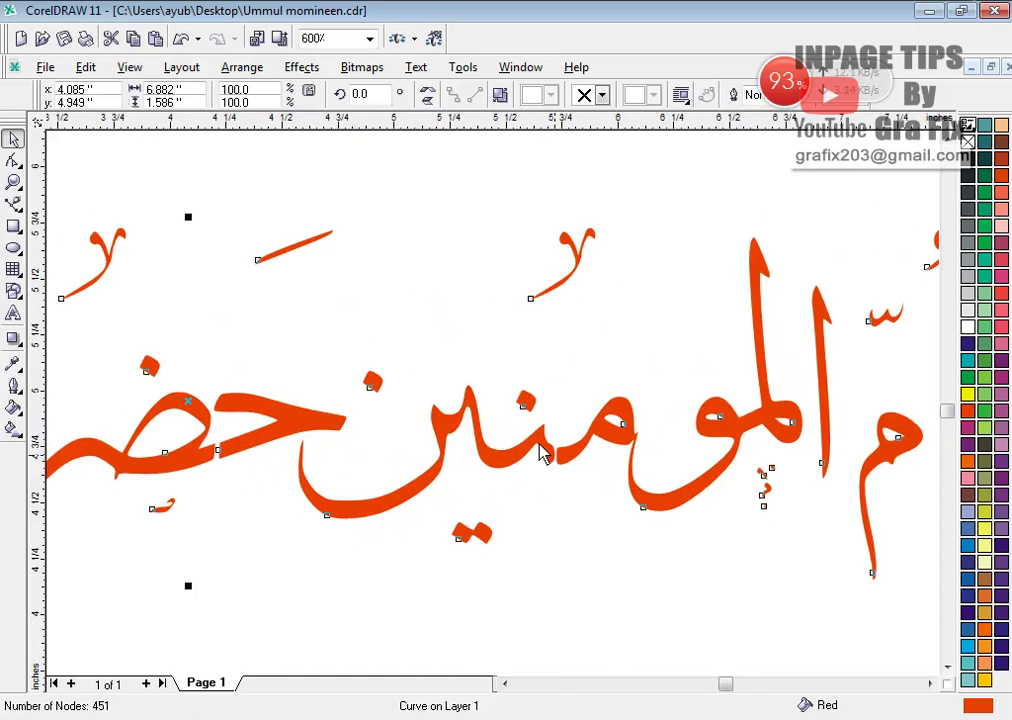
click(240, 67)
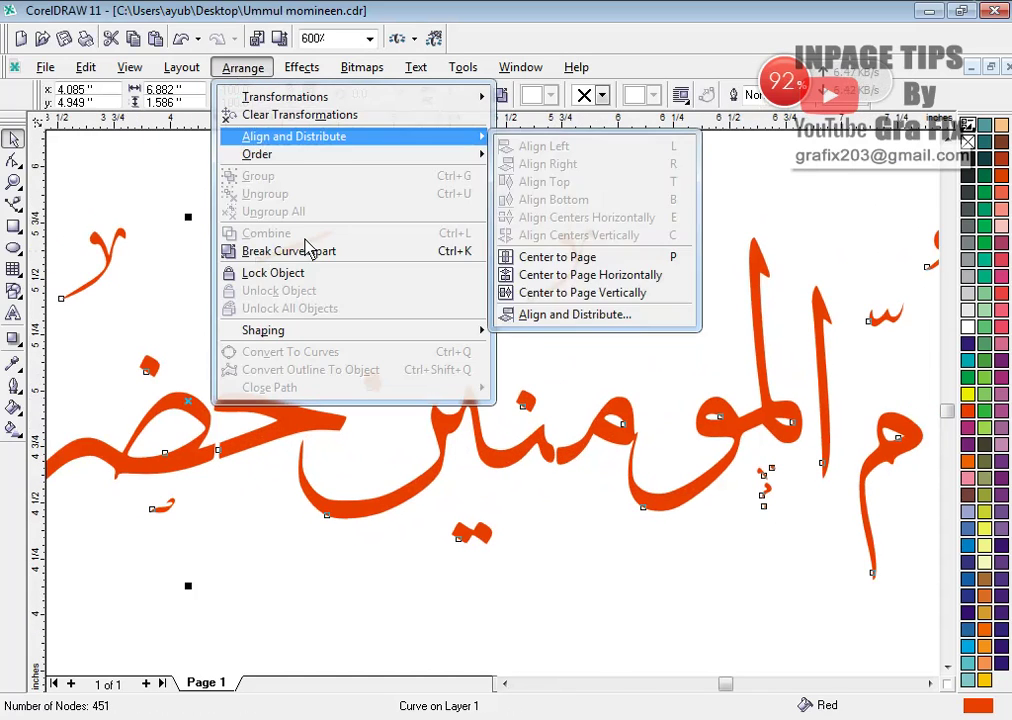
click(300, 251)
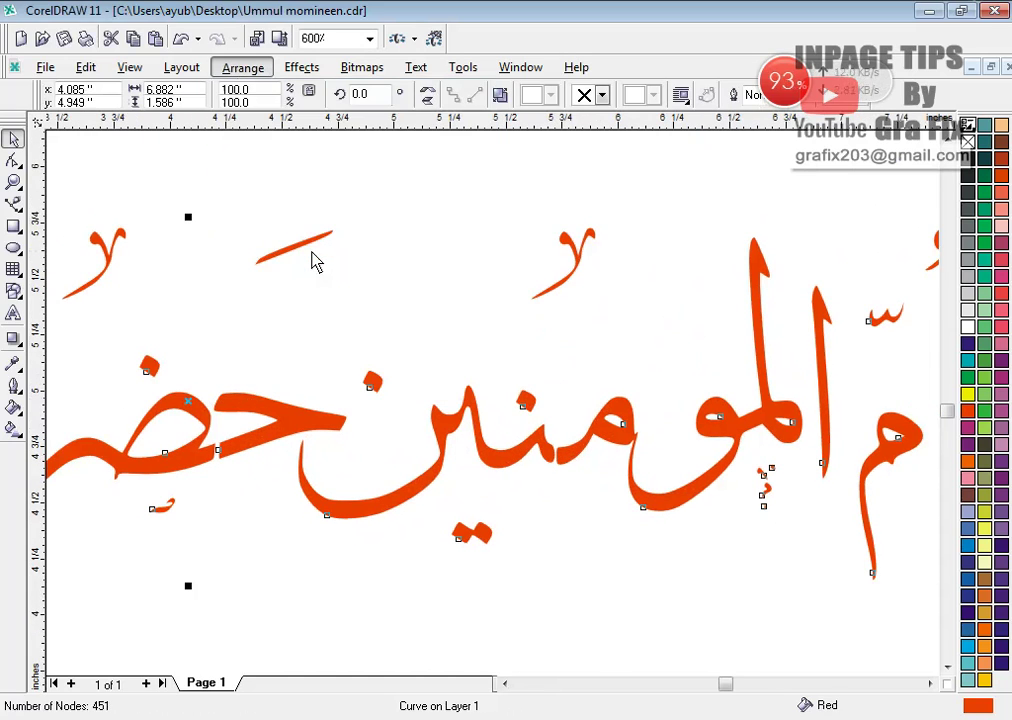
click(572, 497)
With the Shape tool, extend the meem's end node in المومنین about 0.007 in towards the neighbouring noon stroke across the gap.
scroll(572, 497, up, 3)
click(553, 433)
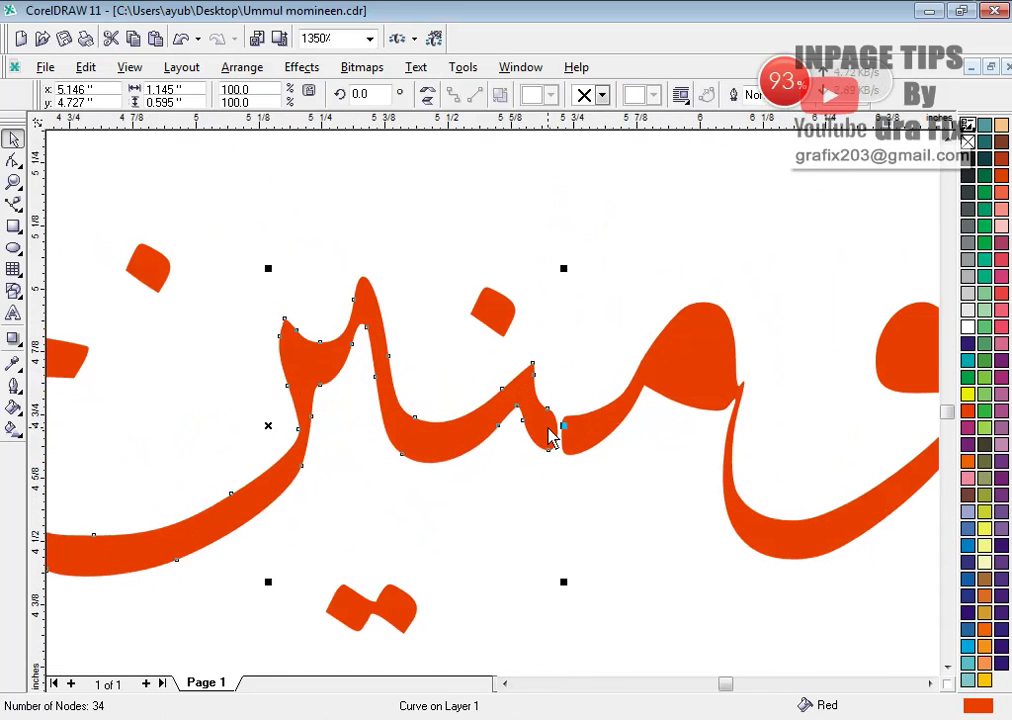
scroll(560, 450, up, 2)
scroll(580, 455, up, 1)
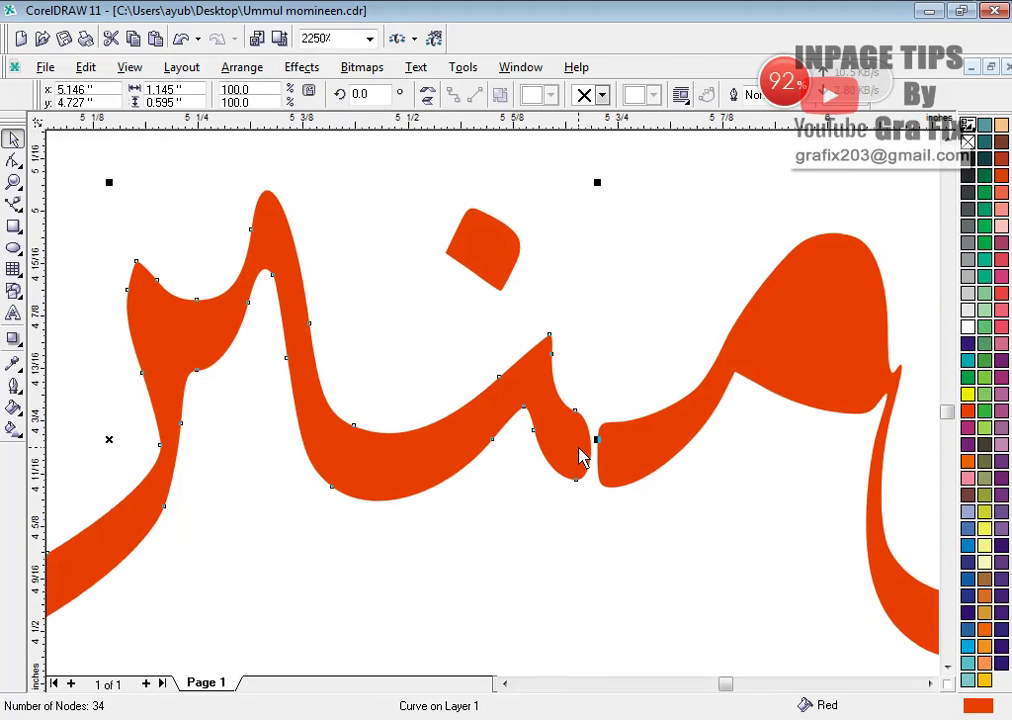
click(606, 457)
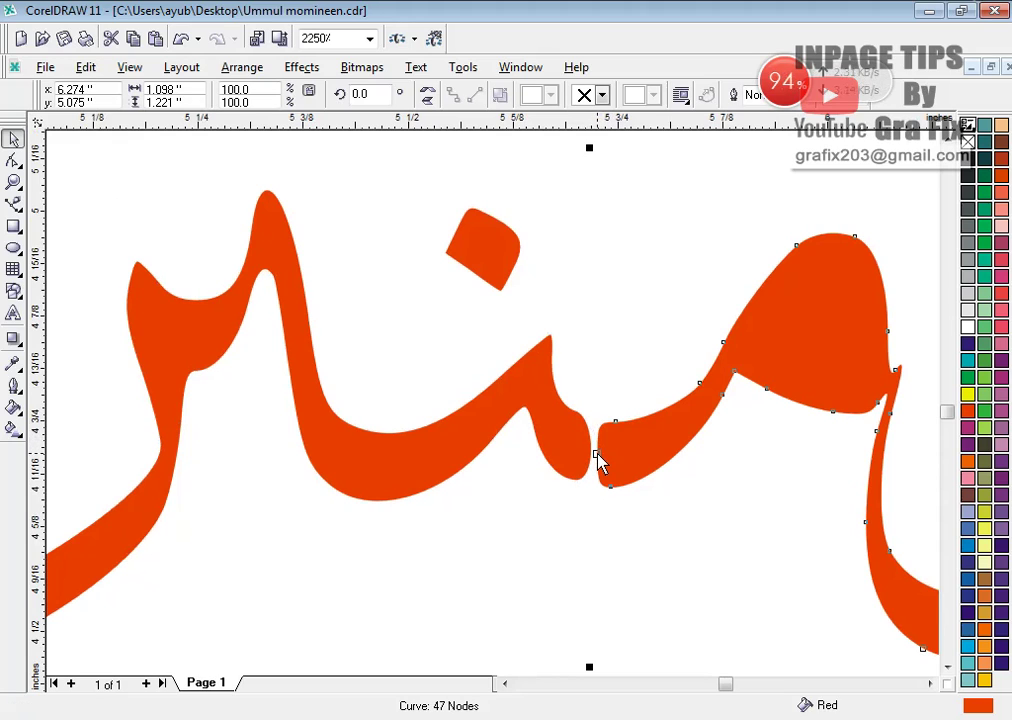
click(576, 444)
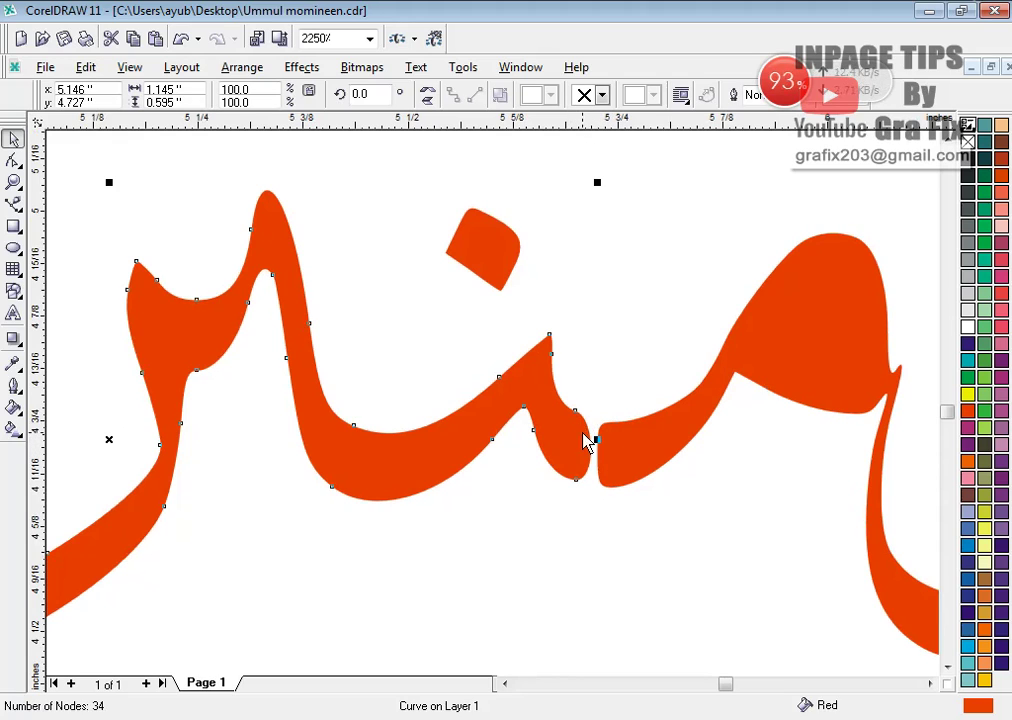
click(612, 443)
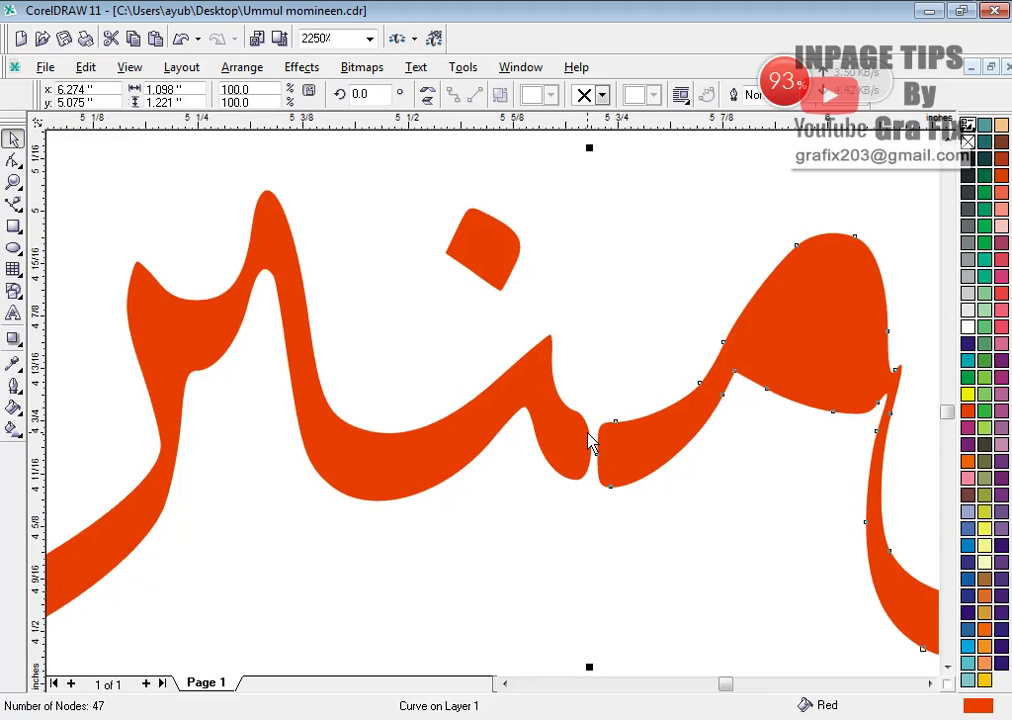
key(F10)
scroll(608, 456, up, 2)
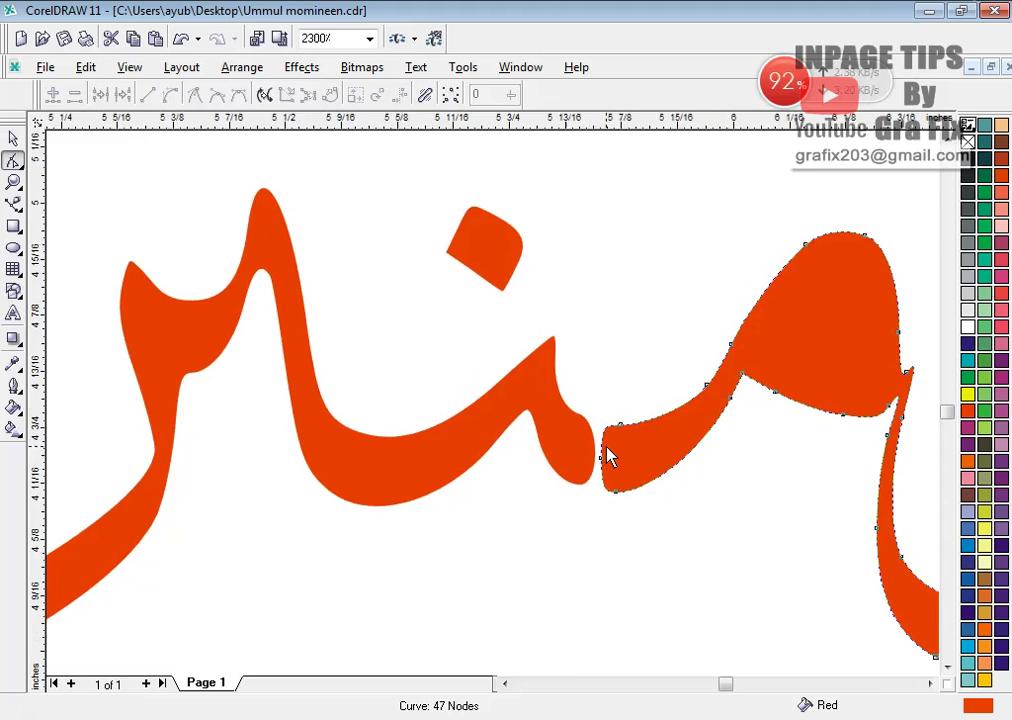
drag(610, 472, 604, 474)
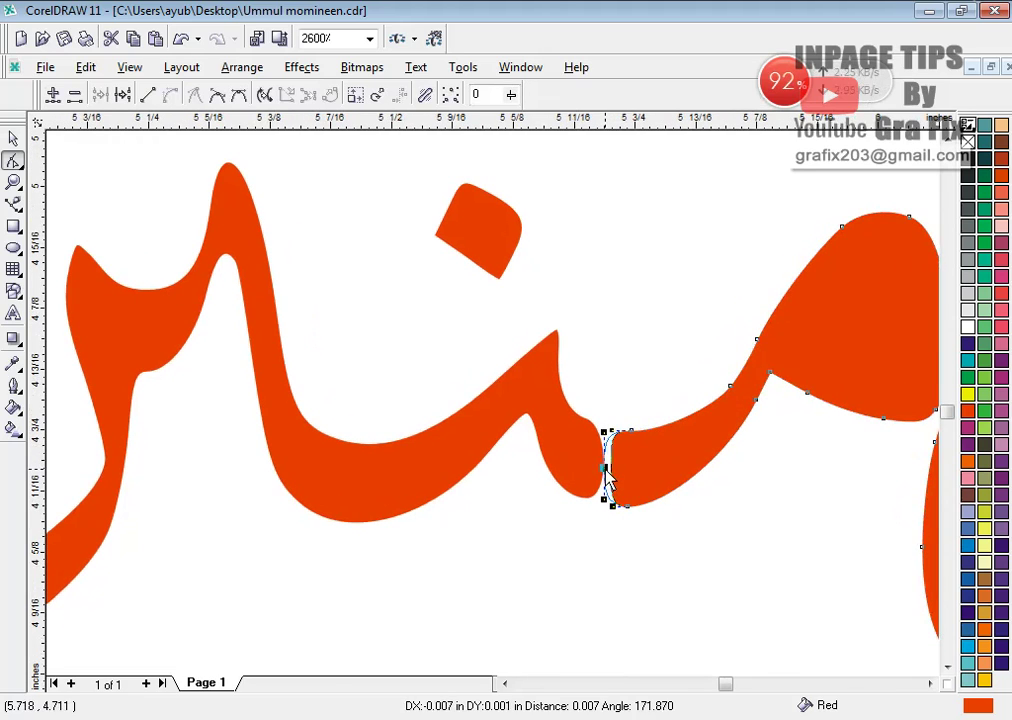
Reshape the noon stroke's end by moving its upper node and curve handles so it overlaps the meem and blends the join.
click(592, 460)
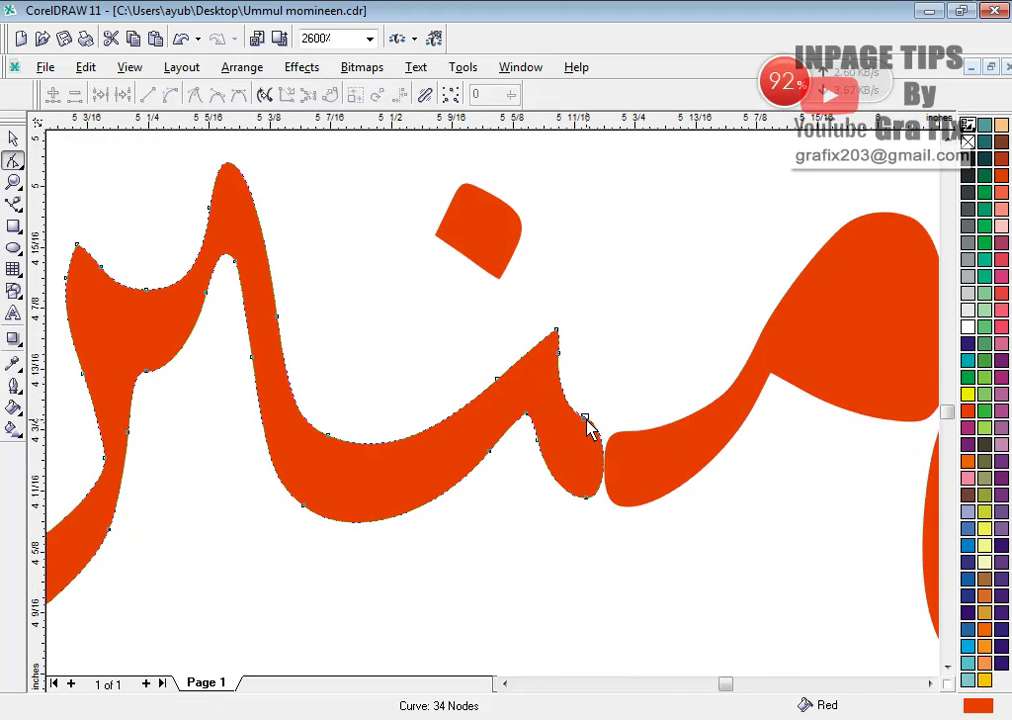
drag(588, 421, 613, 442)
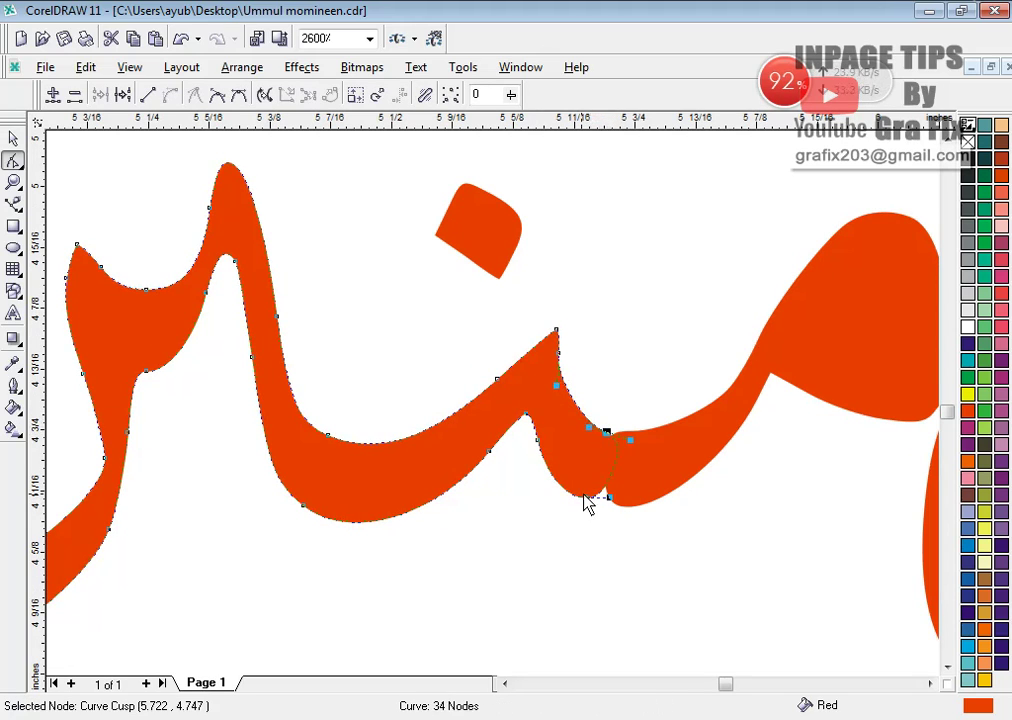
drag(610, 504, 676, 534)
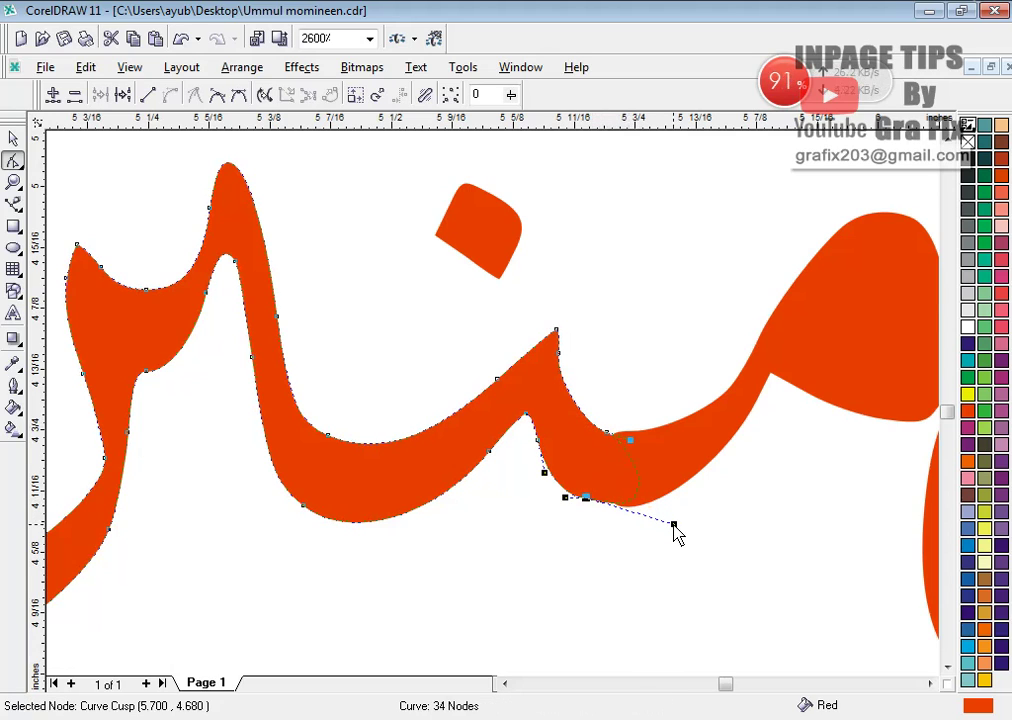
drag(634, 446, 633, 441)
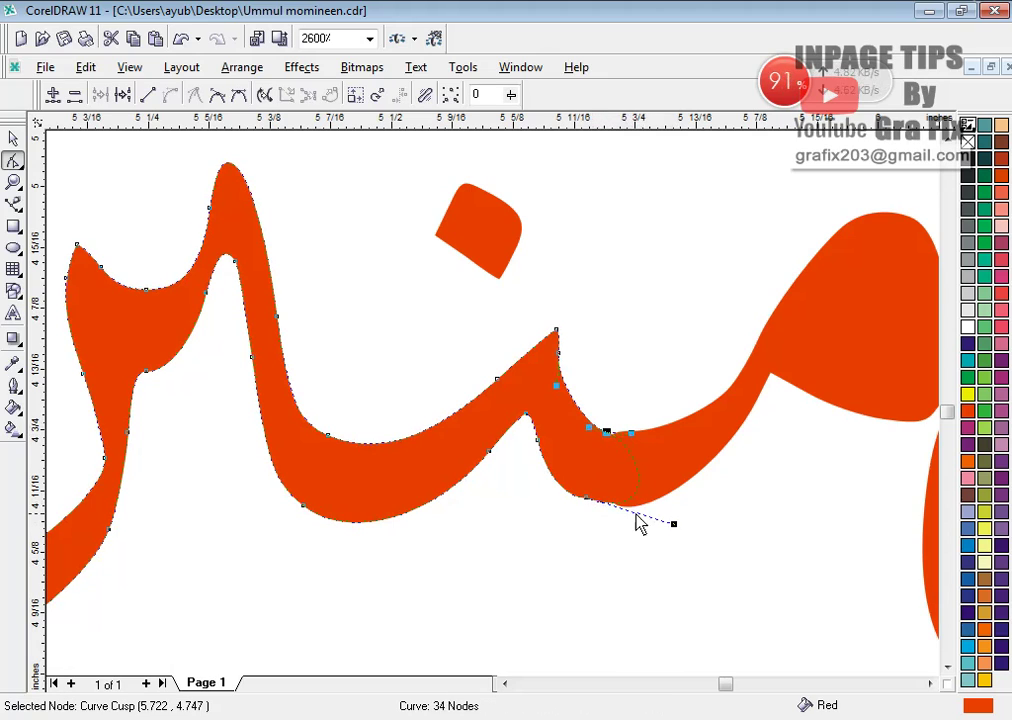
Nudge the noon stroke's lower node slightly down to meet the meem's lower edge, and deselect the curve.
drag(585, 498, 587, 504)
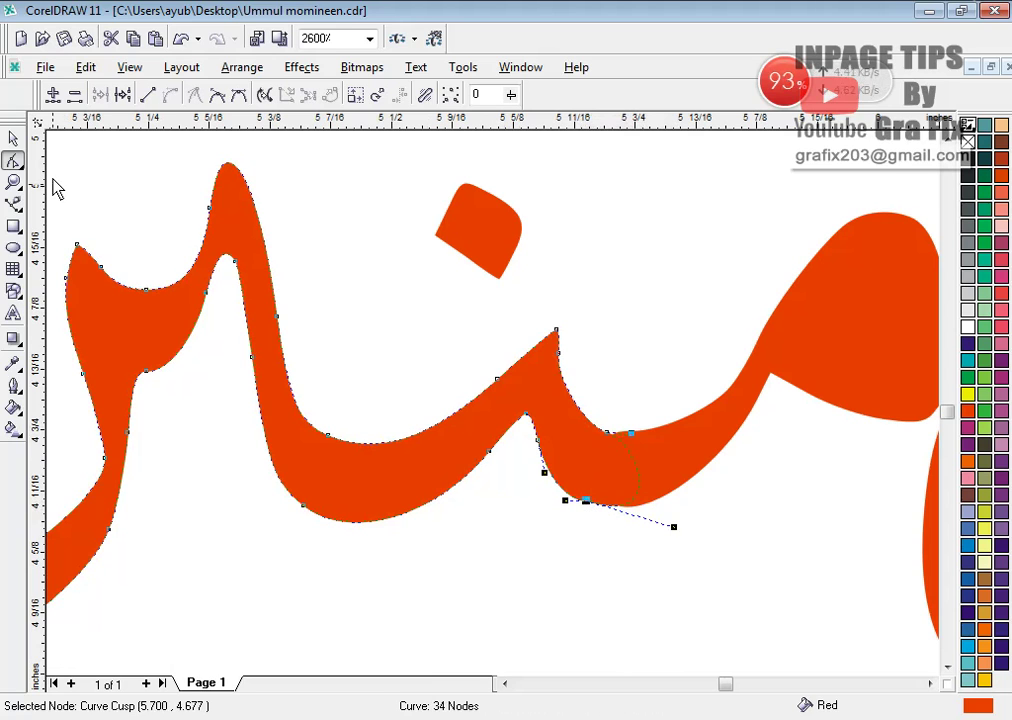
click(13, 138)
scroll(413, 402, down, 3)
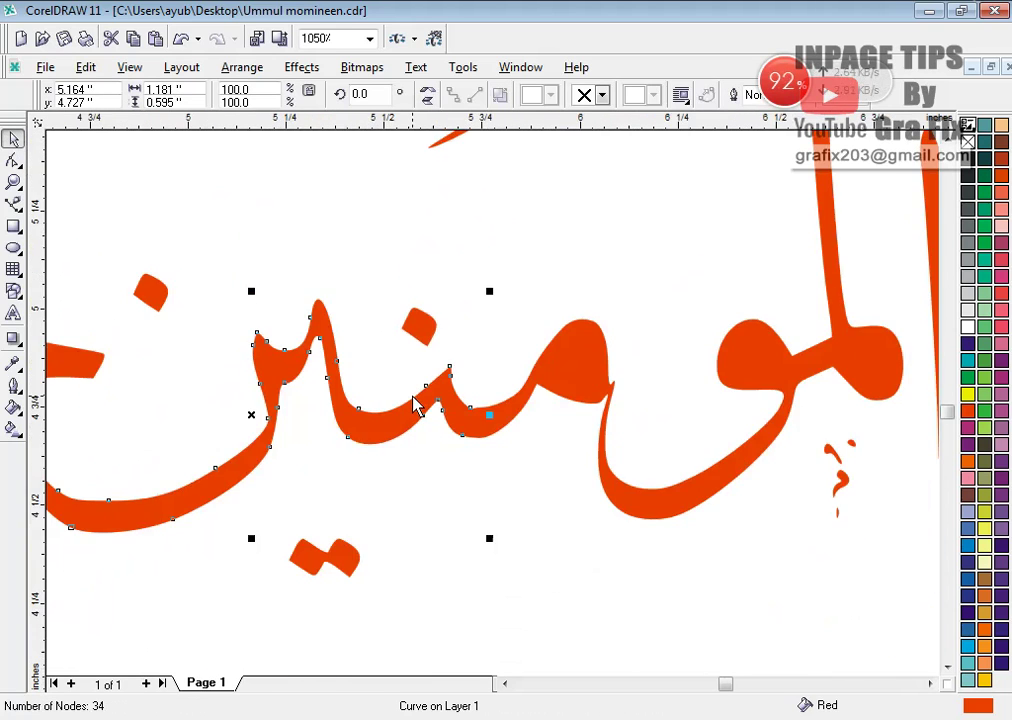
scroll(413, 404, down, 8)
scroll(413, 405, up, 9)
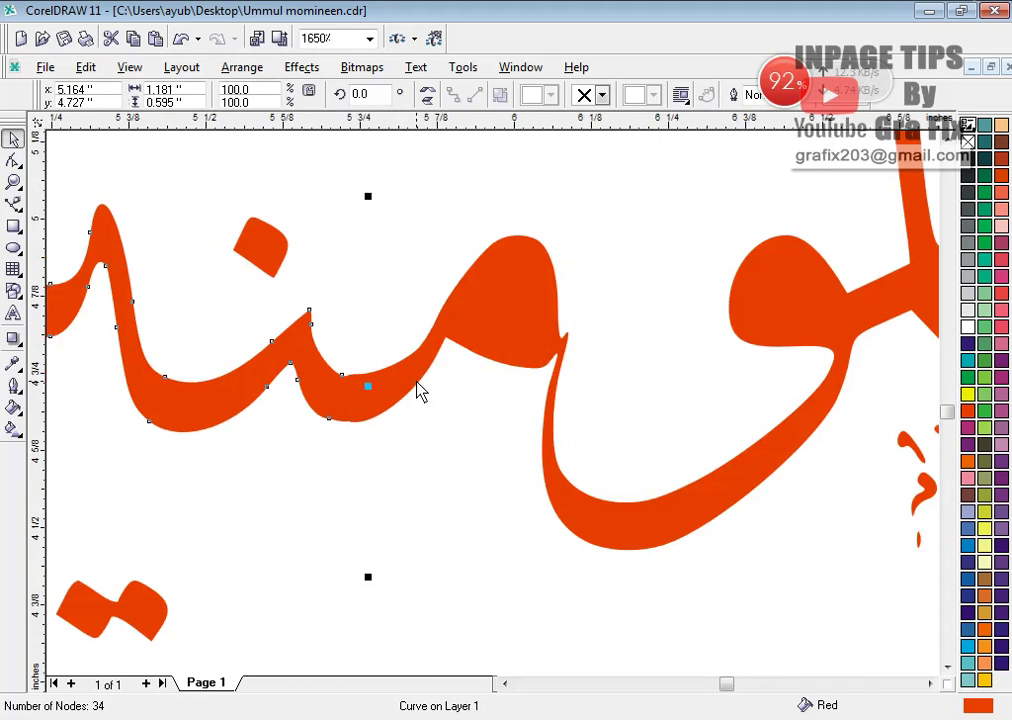
scroll(420, 392, down, 3)
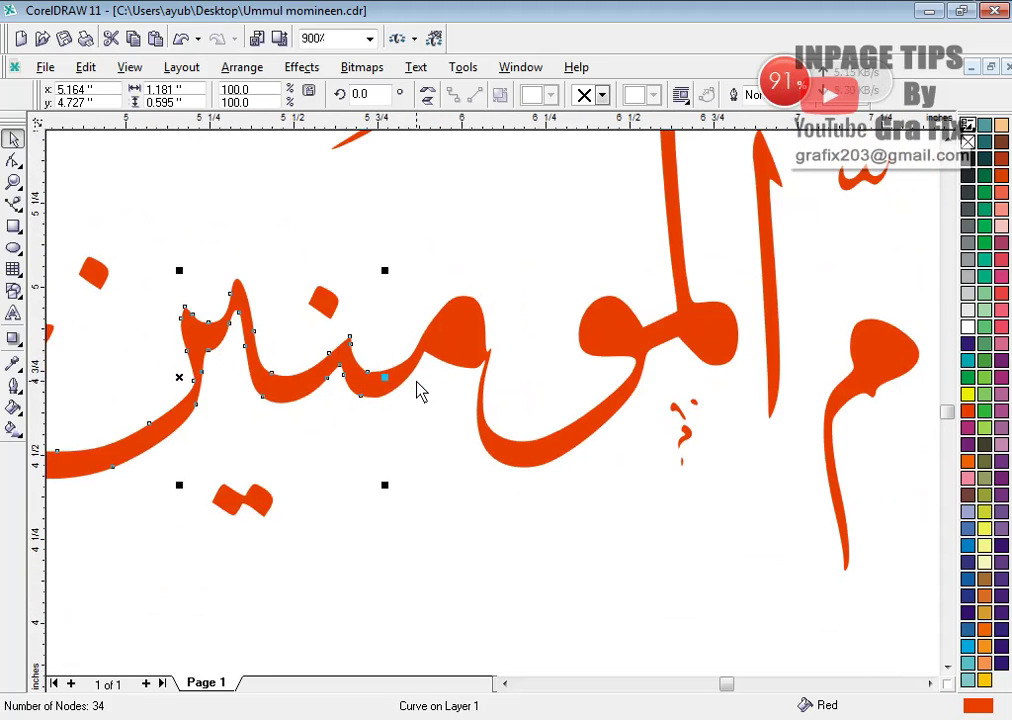
click(409, 396)
scroll(373, 368, up, 1)
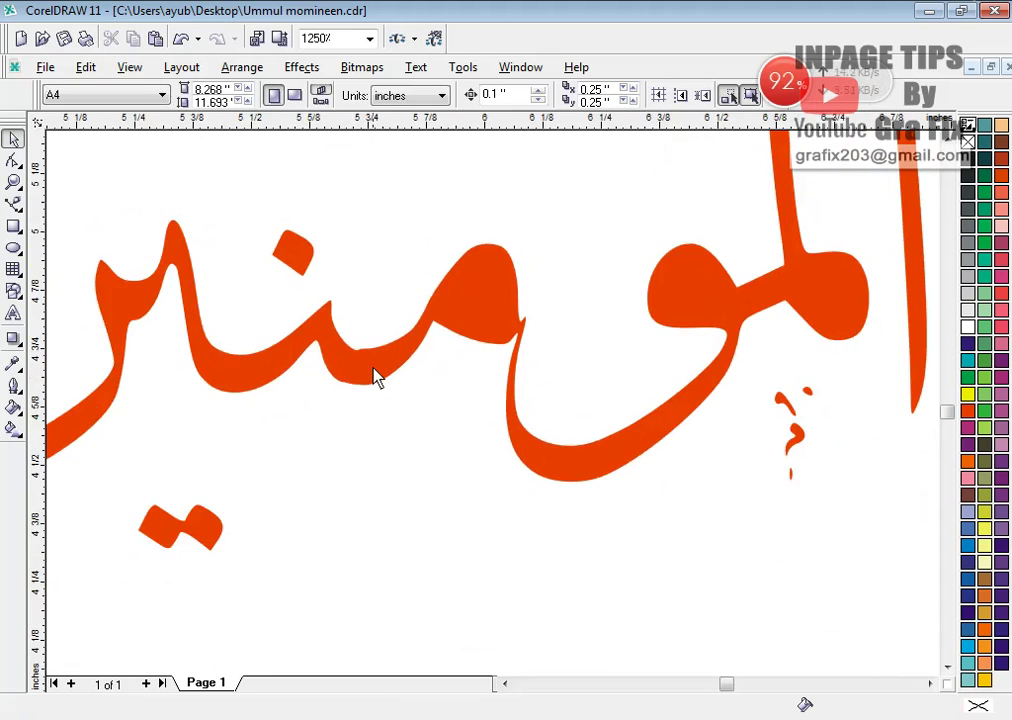
Reshape the meem stroke's rounded end by adjusting the curve handles of its upper, lower and end nodes to follow the noon, then deselect it.
scroll(373, 377, up, 5)
key(F10)
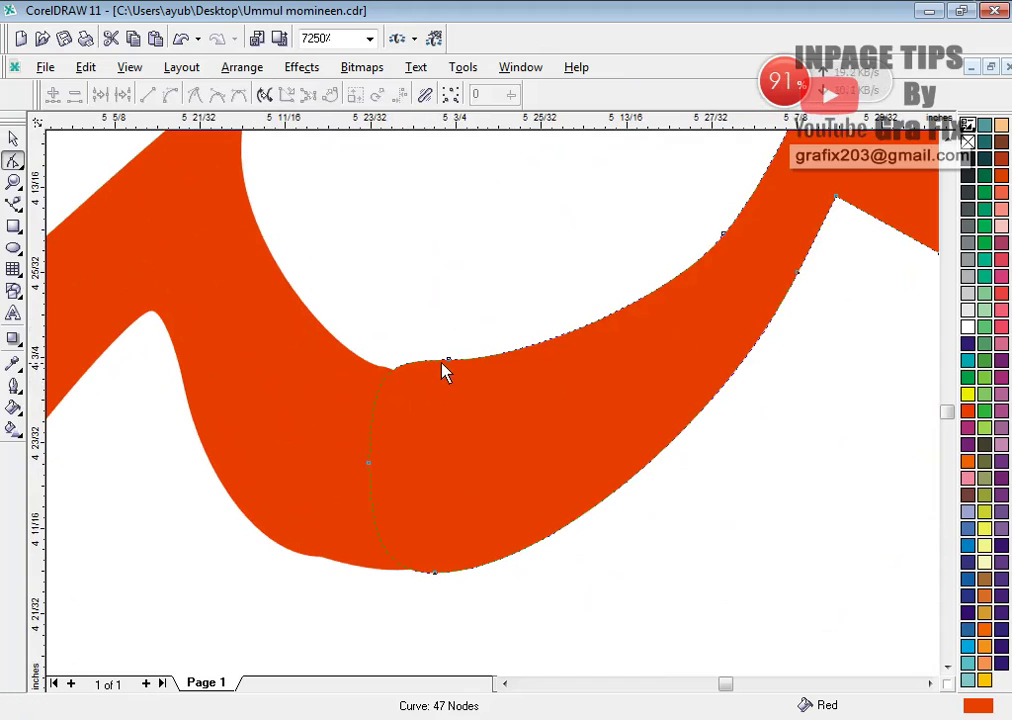
click(449, 360)
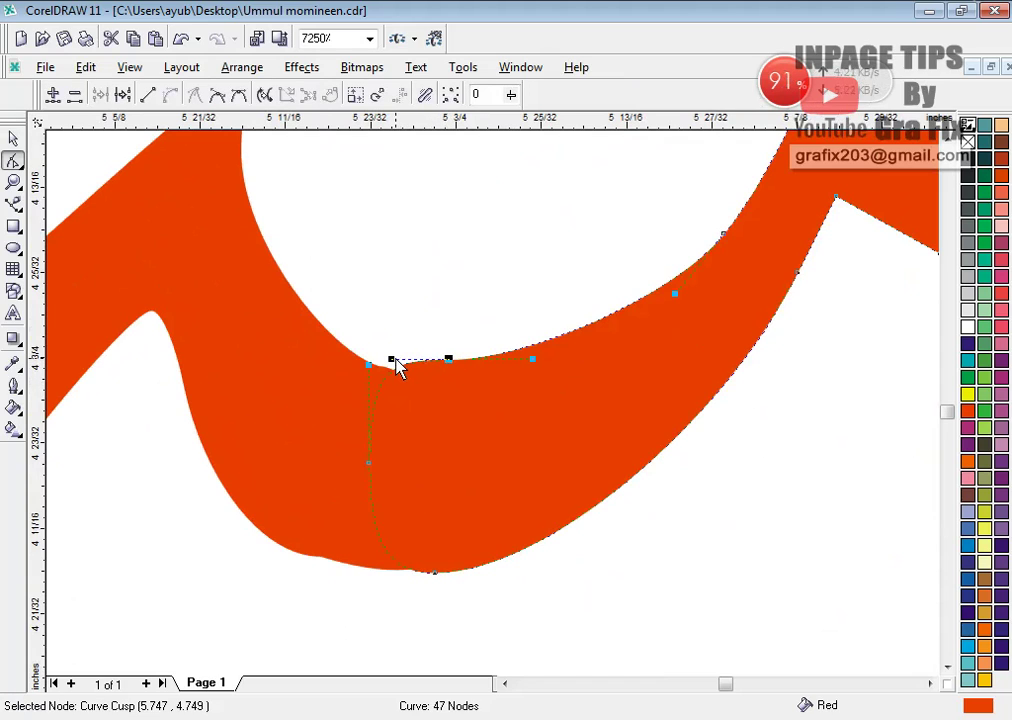
drag(391, 360, 395, 368)
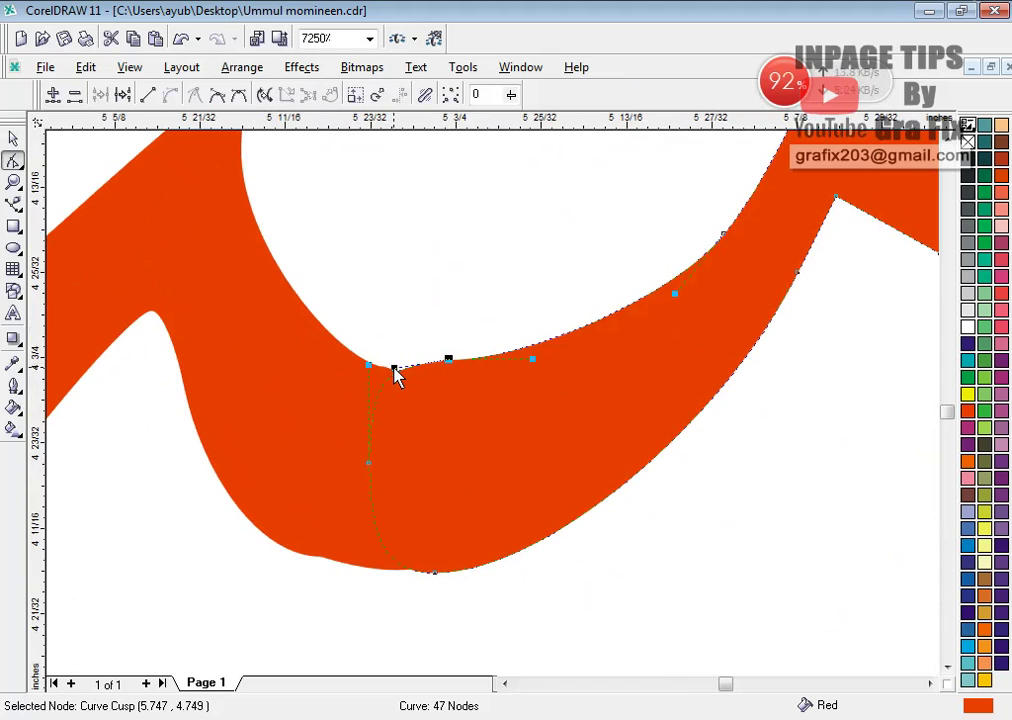
click(434, 573)
drag(393, 575, 389, 577)
click(357, 572)
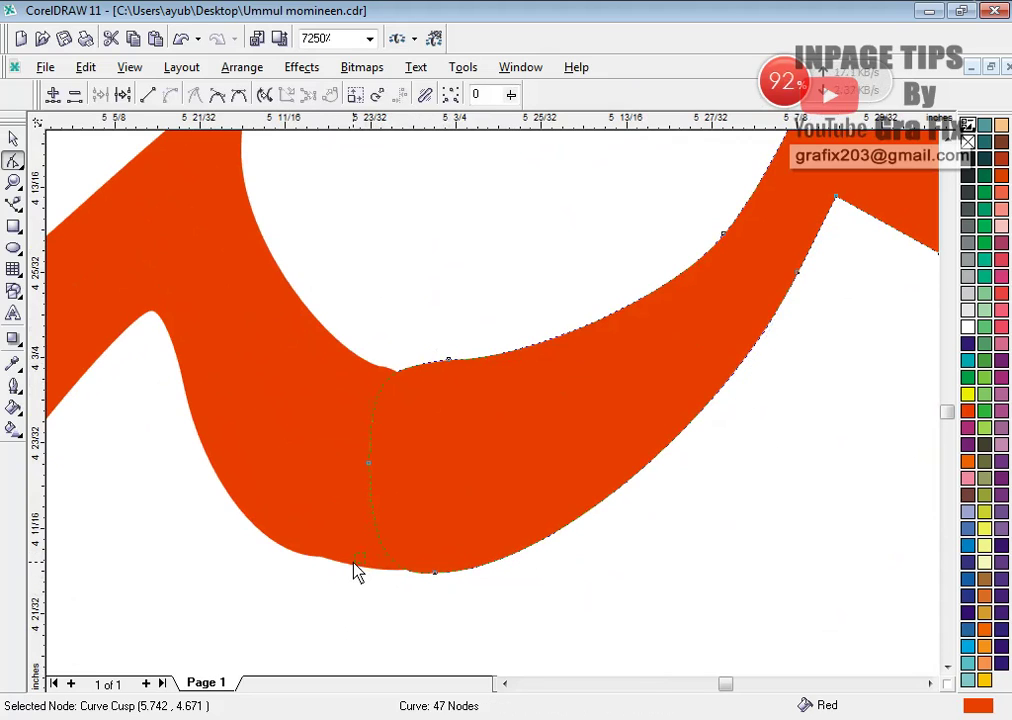
click(368, 464)
drag(369, 553, 316, 563)
click(13, 138)
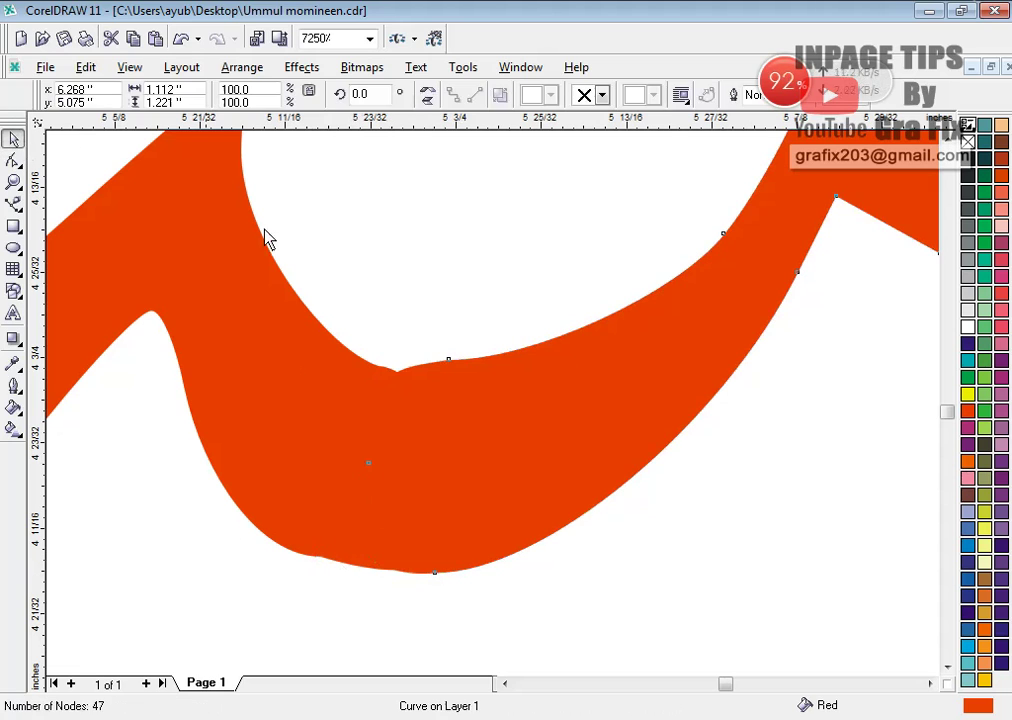
click(434, 287)
Weld the overlapping noon and meem pieces of المومنین into one curve and deselect it.
scroll(434, 287, down, 5)
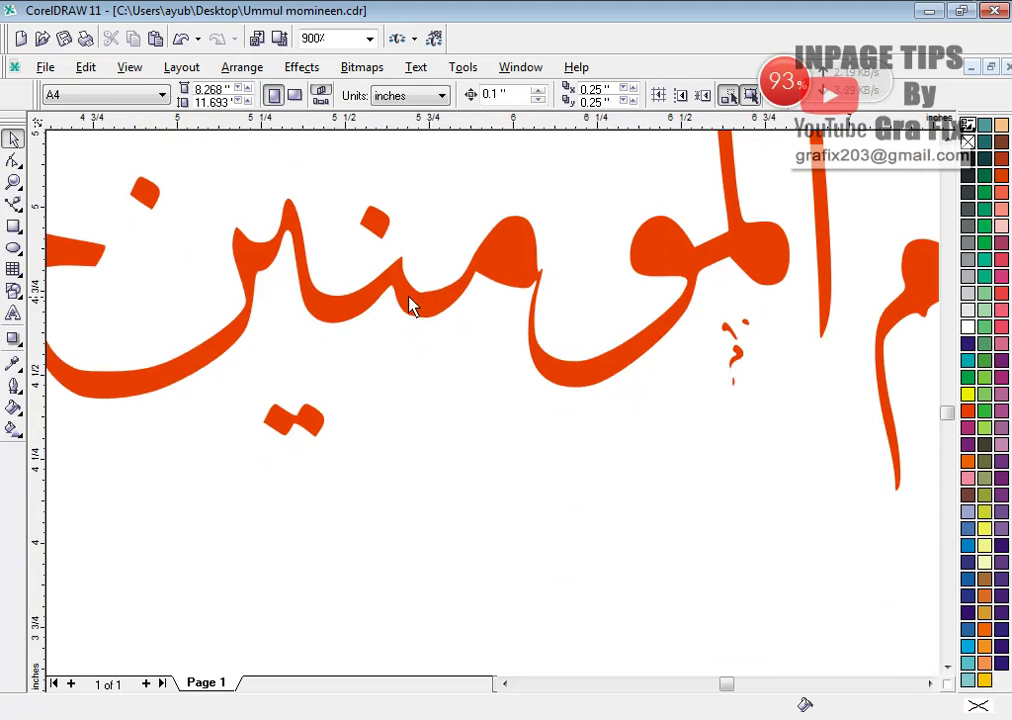
click(398, 285)
shift+click(459, 297)
scroll(459, 297, down, 1)
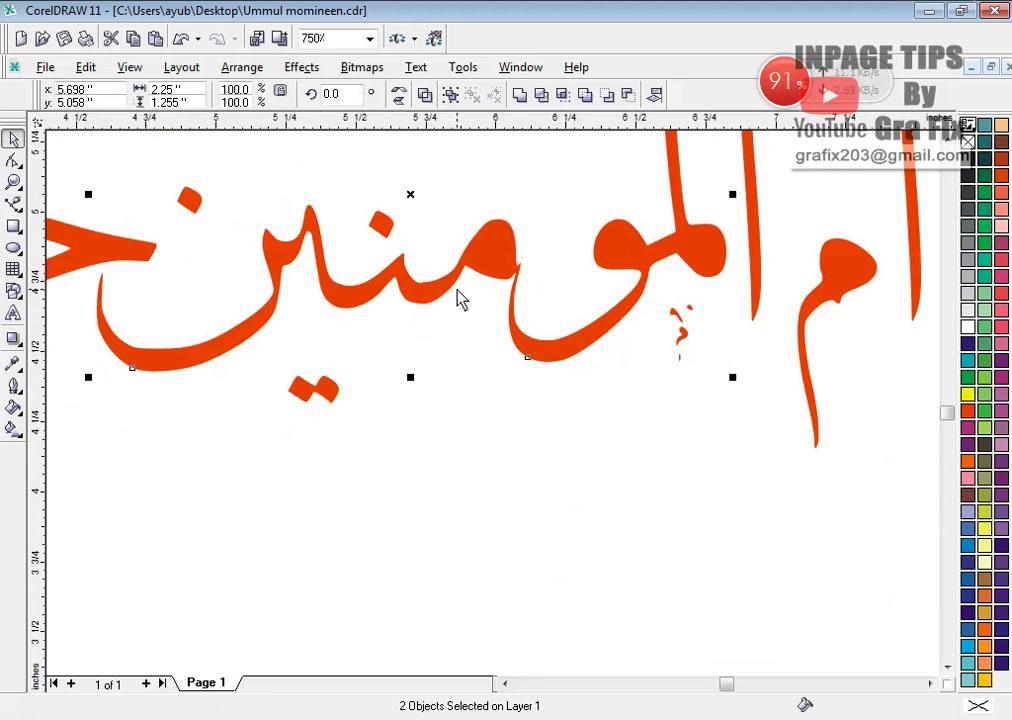
click(425, 94)
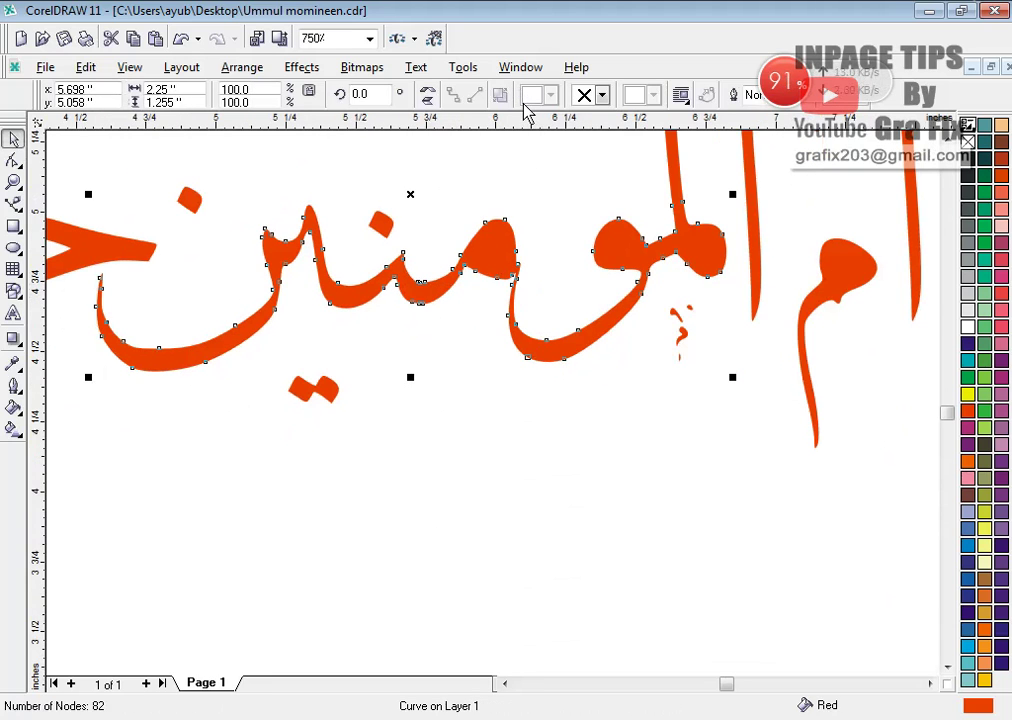
click(477, 355)
With the Shape tool, delete the intersection node on the join's upper edge and the two uneven nodes on its lower edge.
scroll(416, 300, up, 5)
click(418, 302)
key(F10)
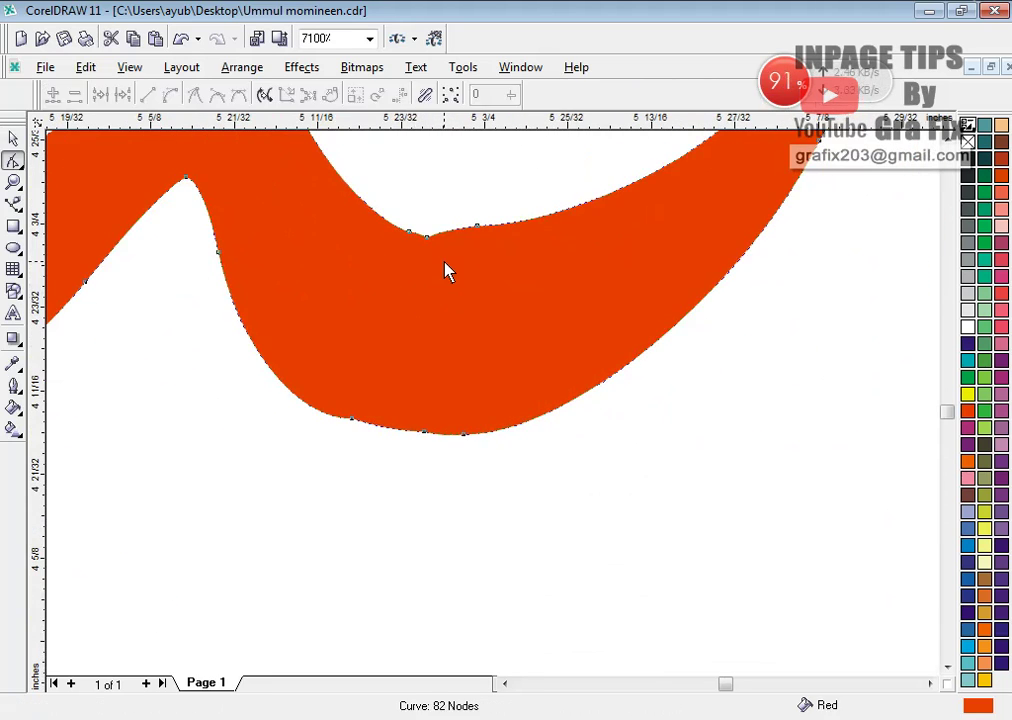
click(428, 240)
key(Delete)
click(426, 431)
key(Delete)
click(355, 421)
key(Delete)
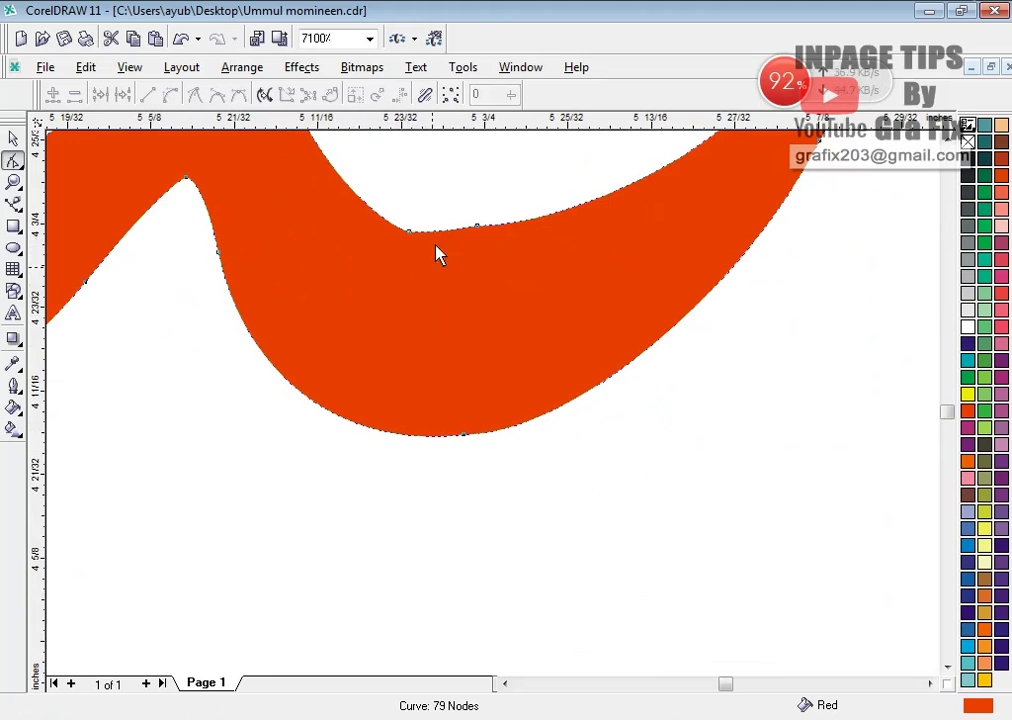
Smooth the join's upper edge by deleting its two remaining nodes, and deselect the welded curve.
click(410, 232)
key(Delete)
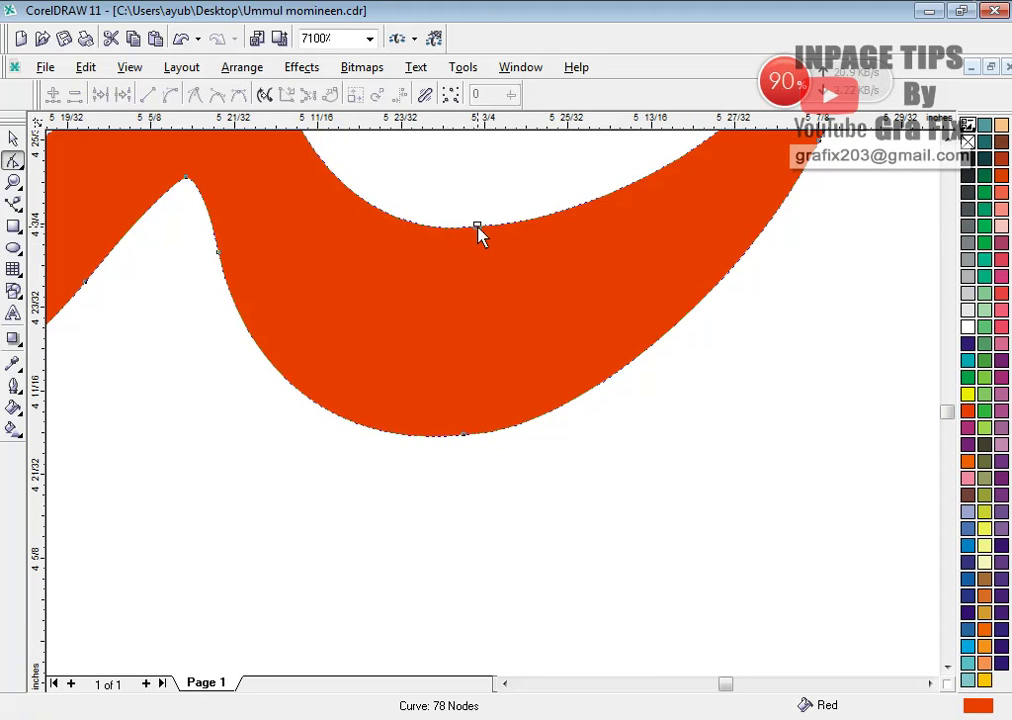
click(477, 232)
key(Delete)
scroll(420, 300, down, 10)
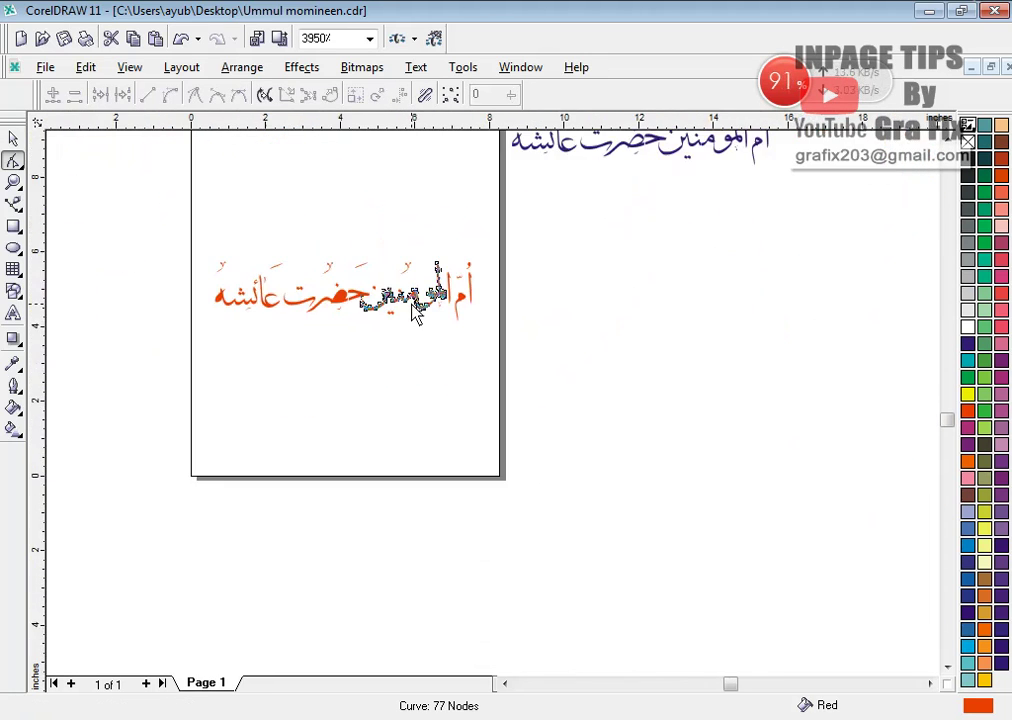
scroll(384, 308, up, 4)
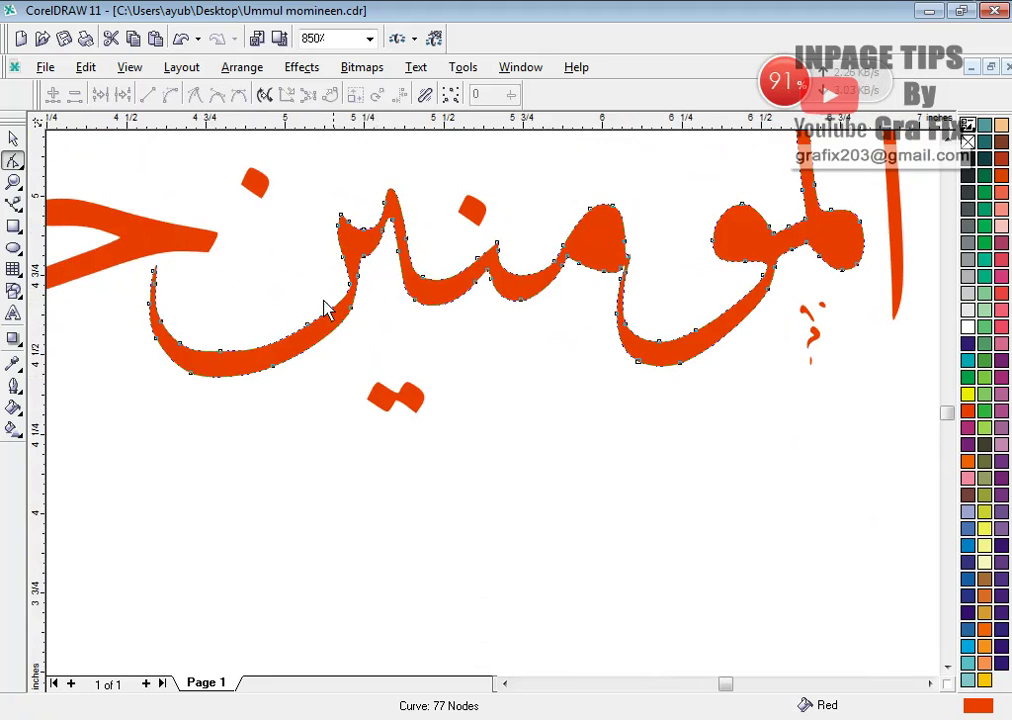
click(13, 139)
click(474, 408)
scroll(437, 358, down, 1)
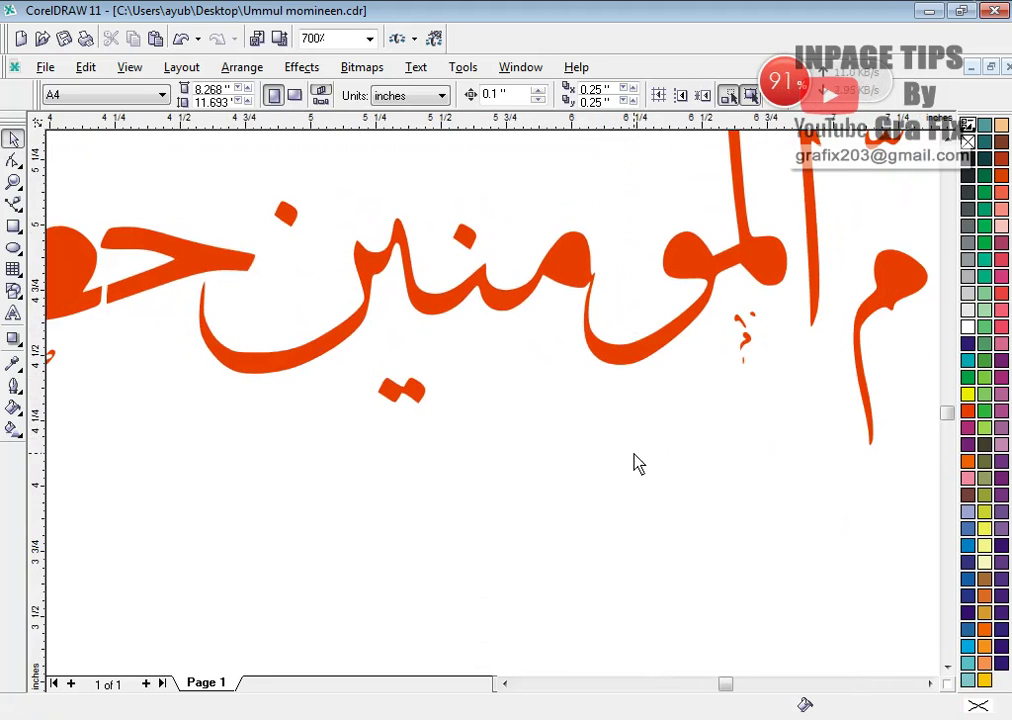
Try combining the dots of المومنین with the meem's hidden counter shape, and undo it.
drag(634, 455, 635, 456)
click(242, 67)
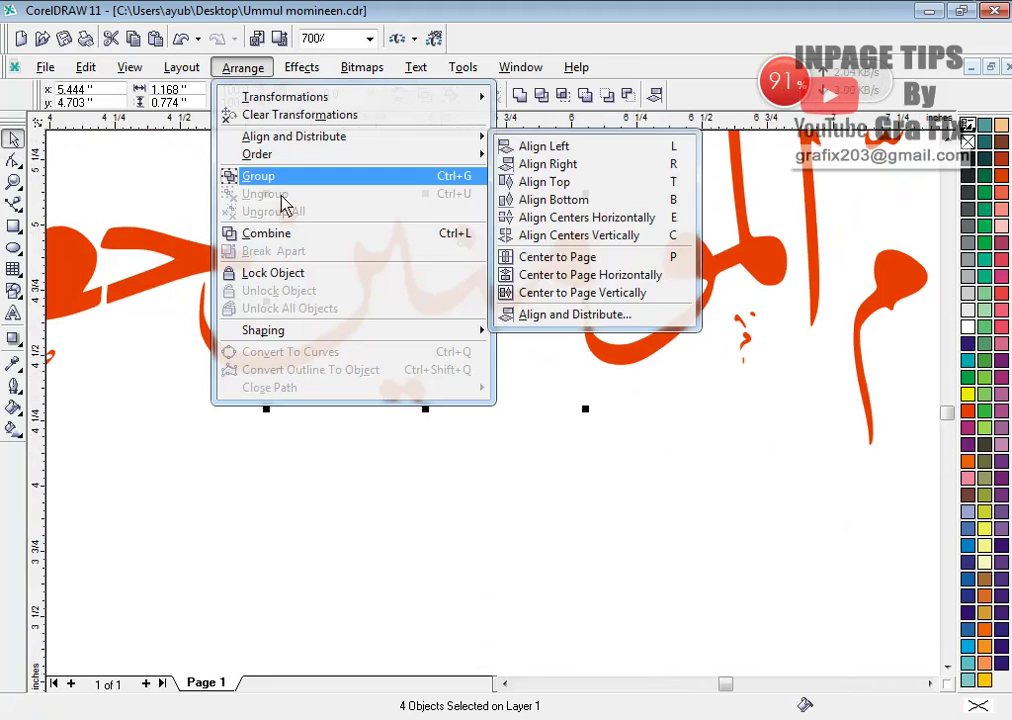
click(292, 232)
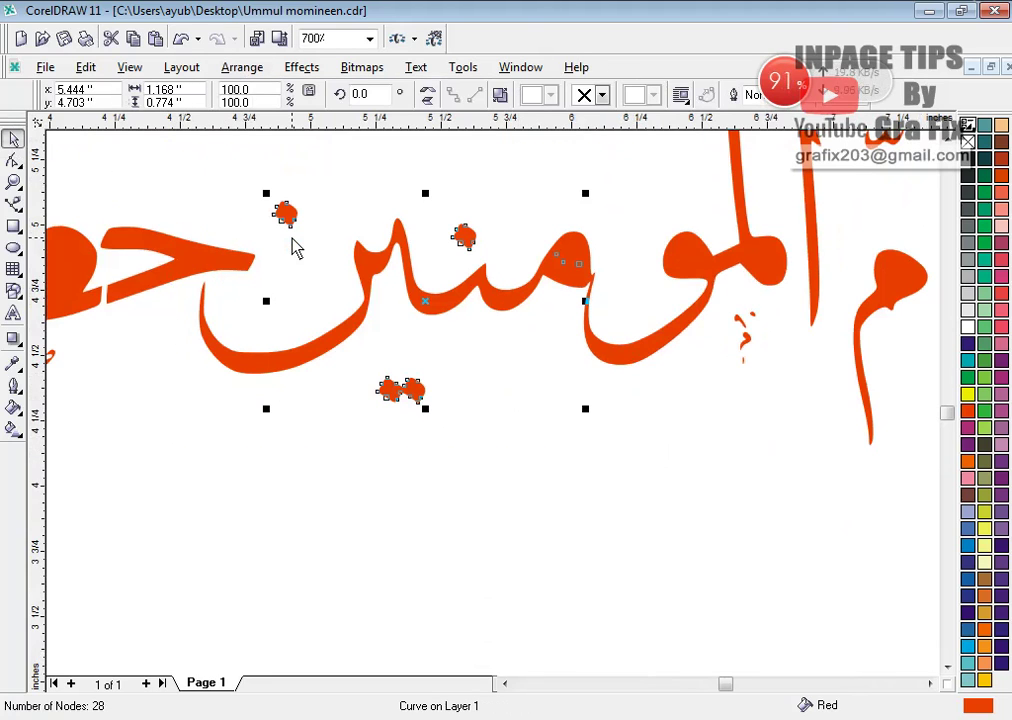
key(ctrl+z)
Try moving the welded المومنین curve about 0.2 in down to uncover the counters behind it, and undo the move.
click(578, 413)
click(578, 272)
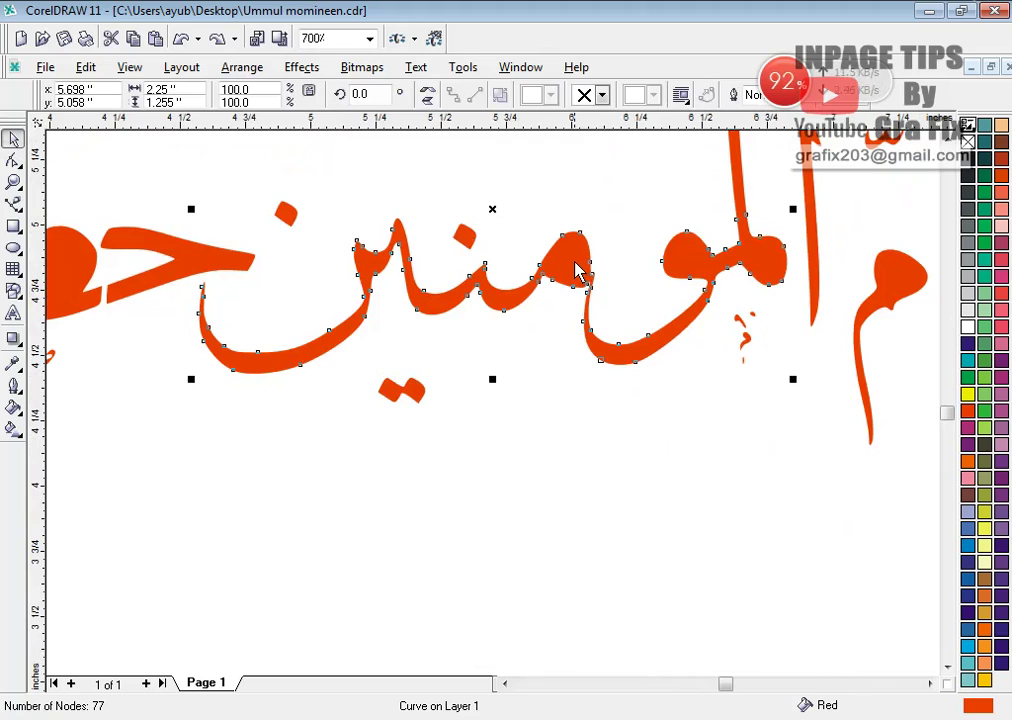
click(793, 360)
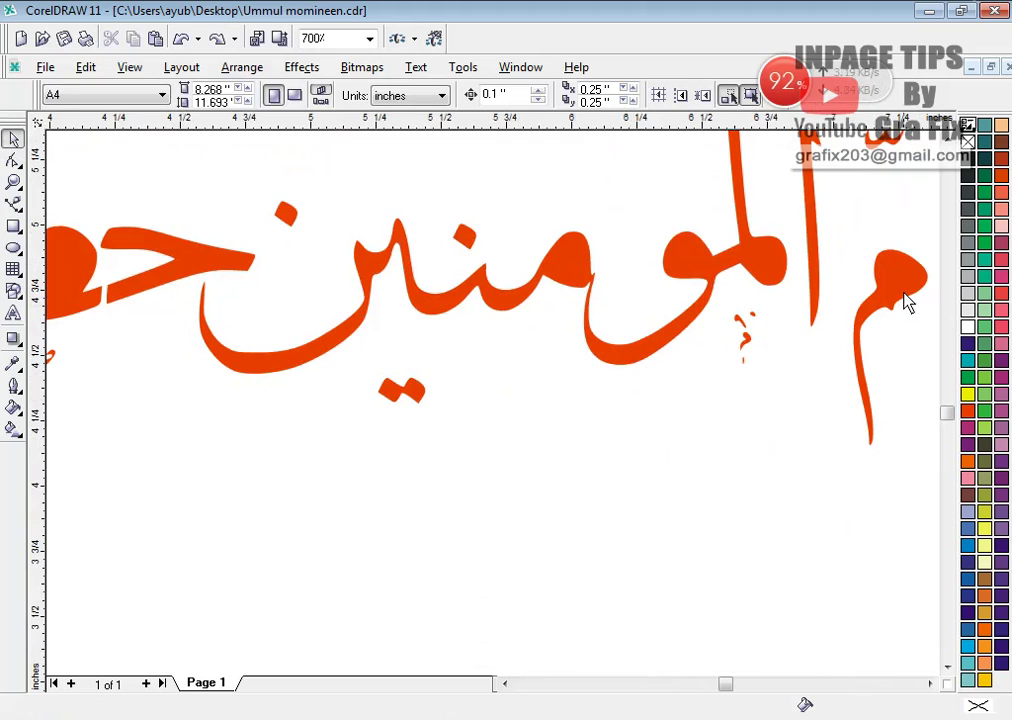
click(778, 274)
drag(776, 272, 779, 327)
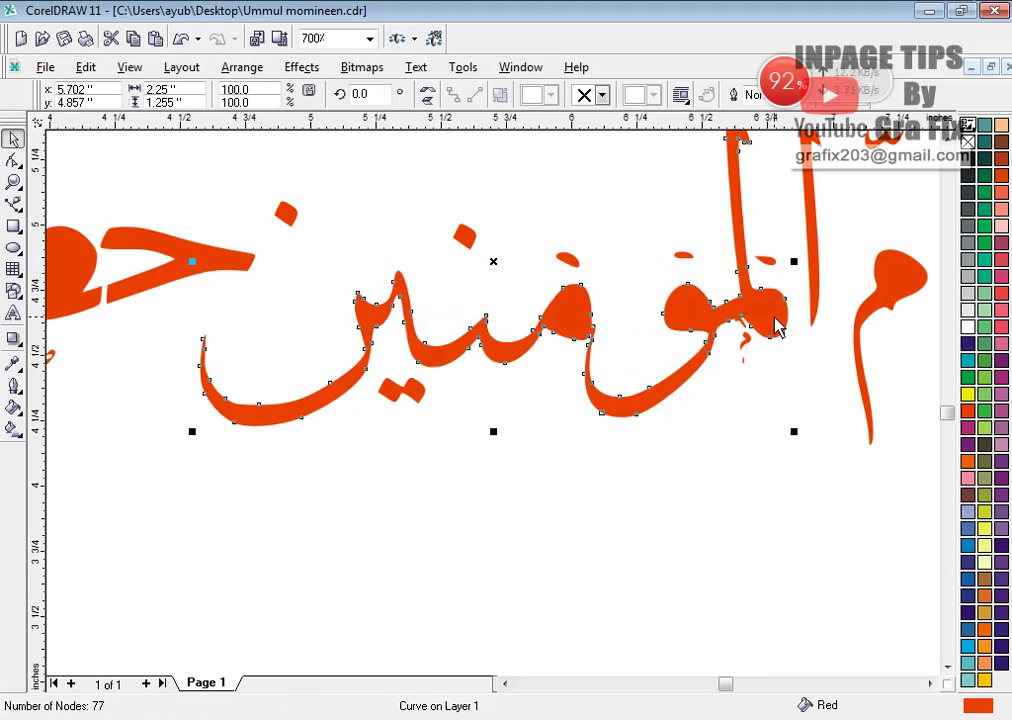
key(ctrl+z)
click(648, 350)
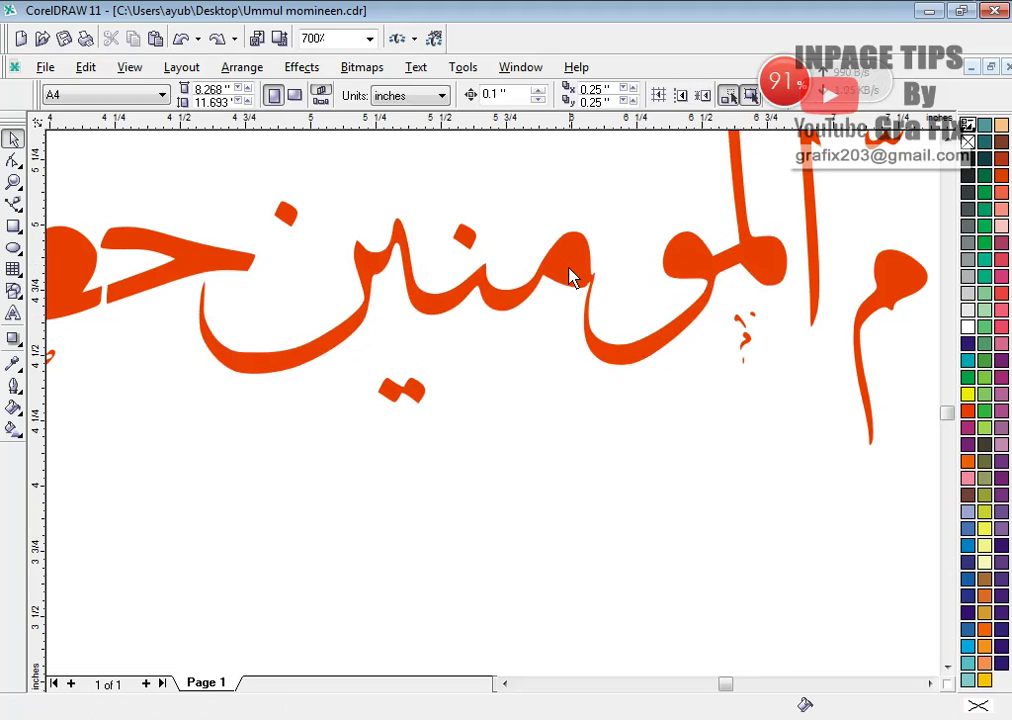
Select the small counter shape hidden inside the middle meem of المومنین and bring it to the front.
drag(531, 204, 622, 333)
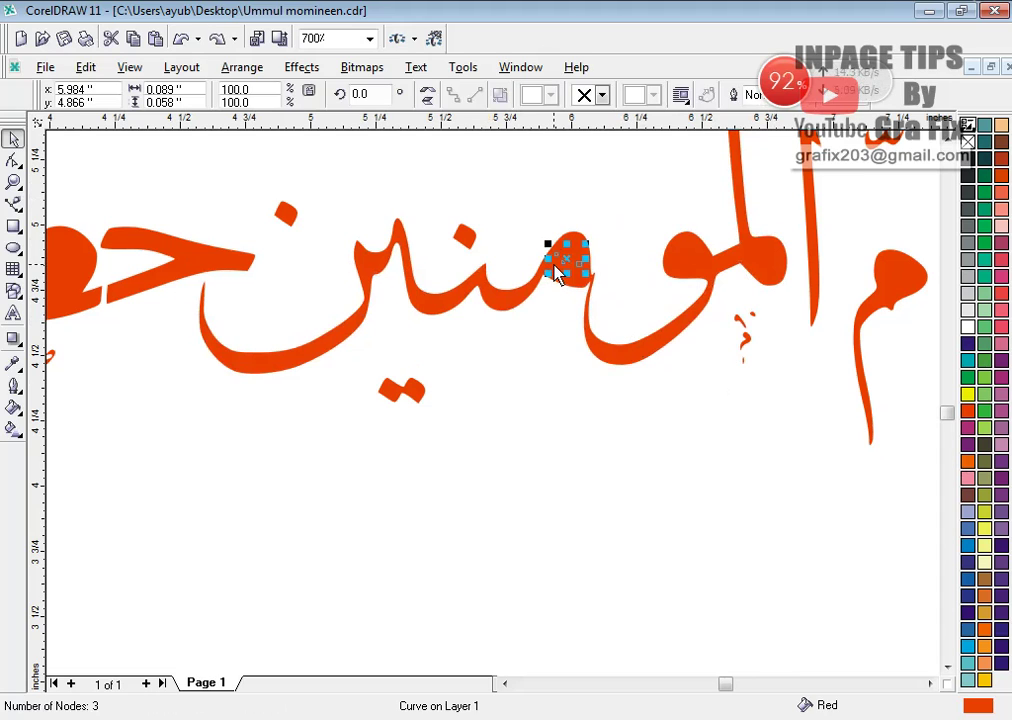
right_click(558, 268)
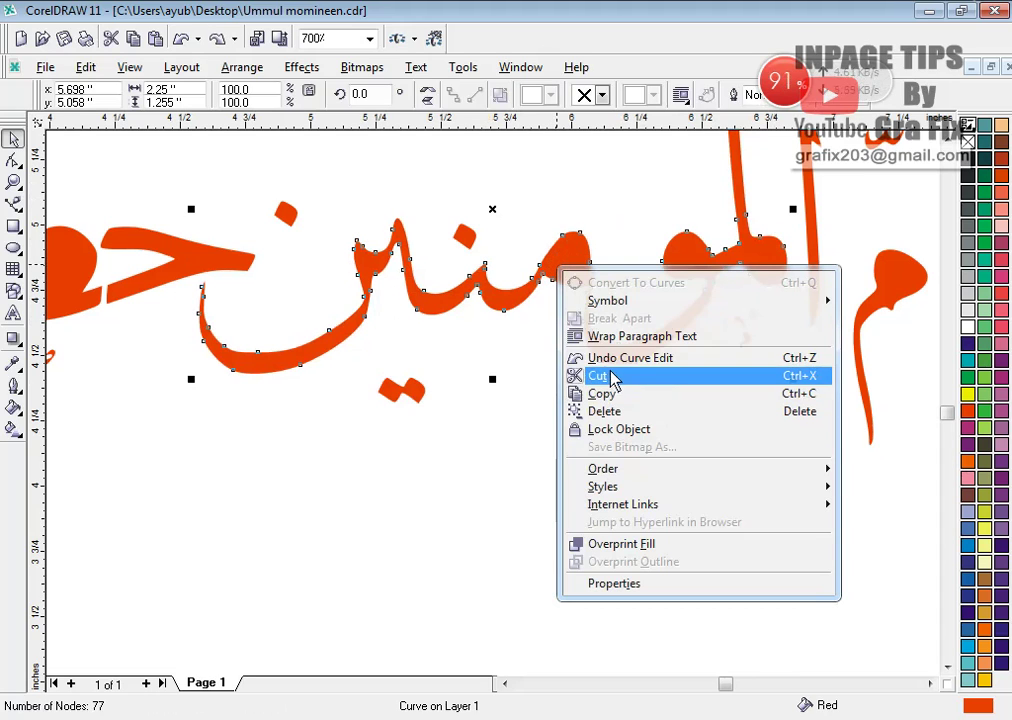
click(523, 387)
click(537, 209)
drag(520, 197, 617, 308)
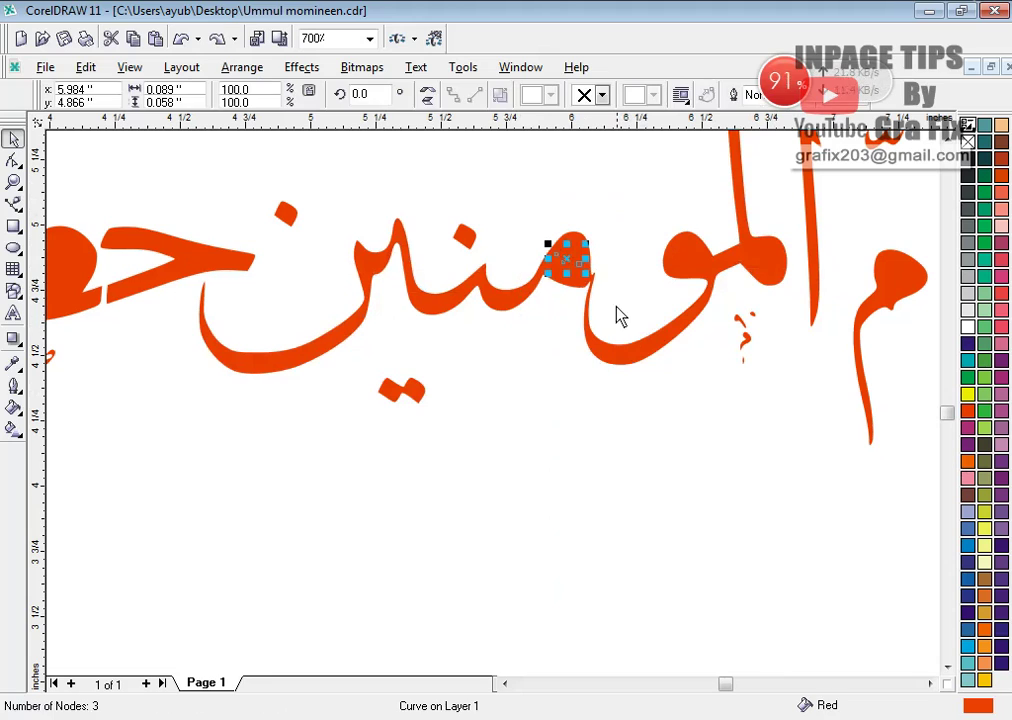
click(229, 72)
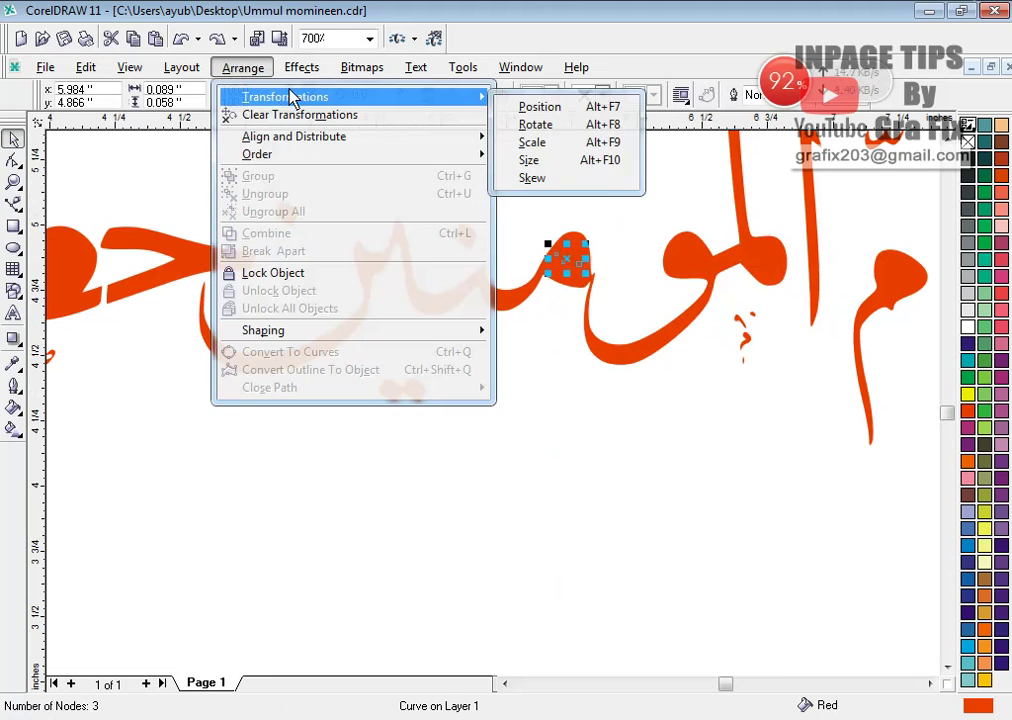
mouse_move(311, 147)
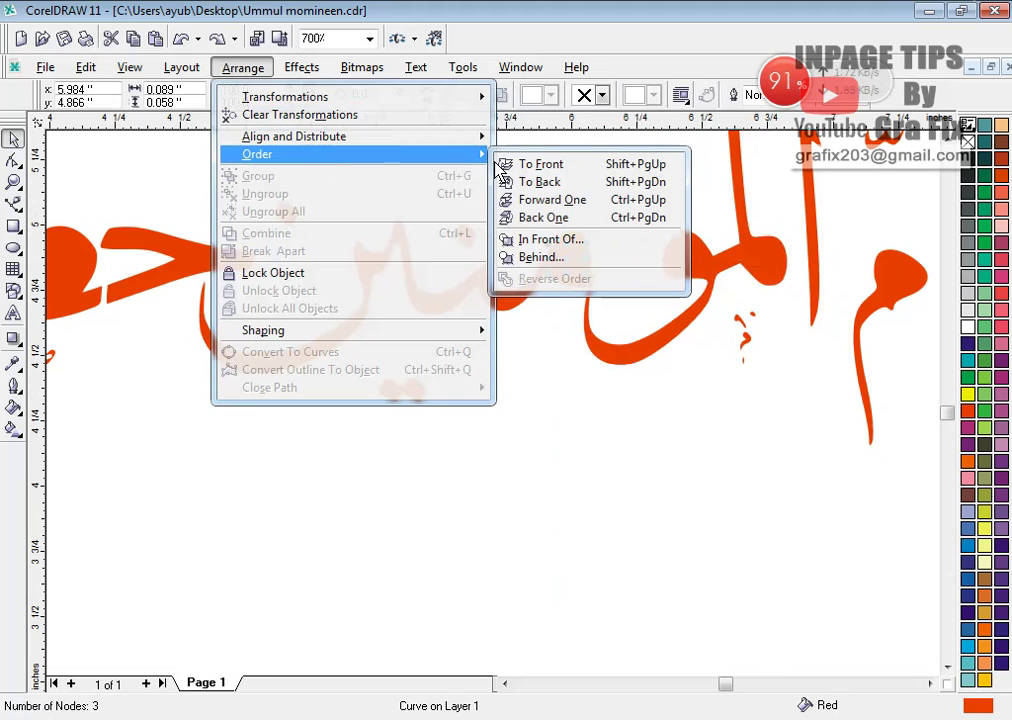
click(558, 170)
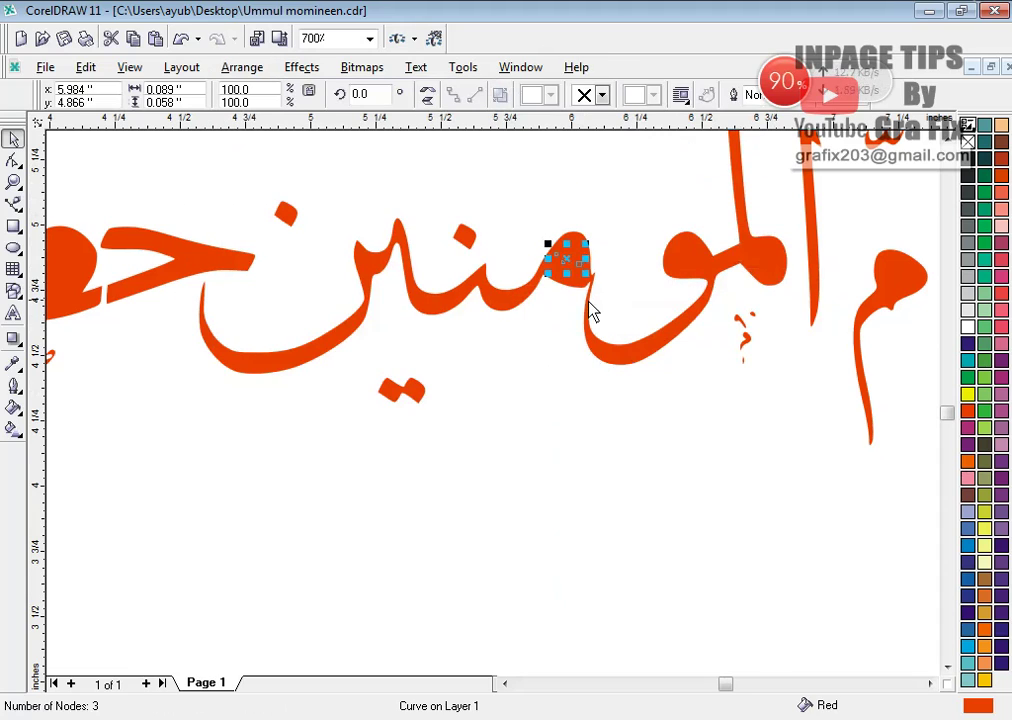
Combine the meem's counter shape with the welded المومنین curve so it cuts a hole in the letter.
shift+click(521, 306)
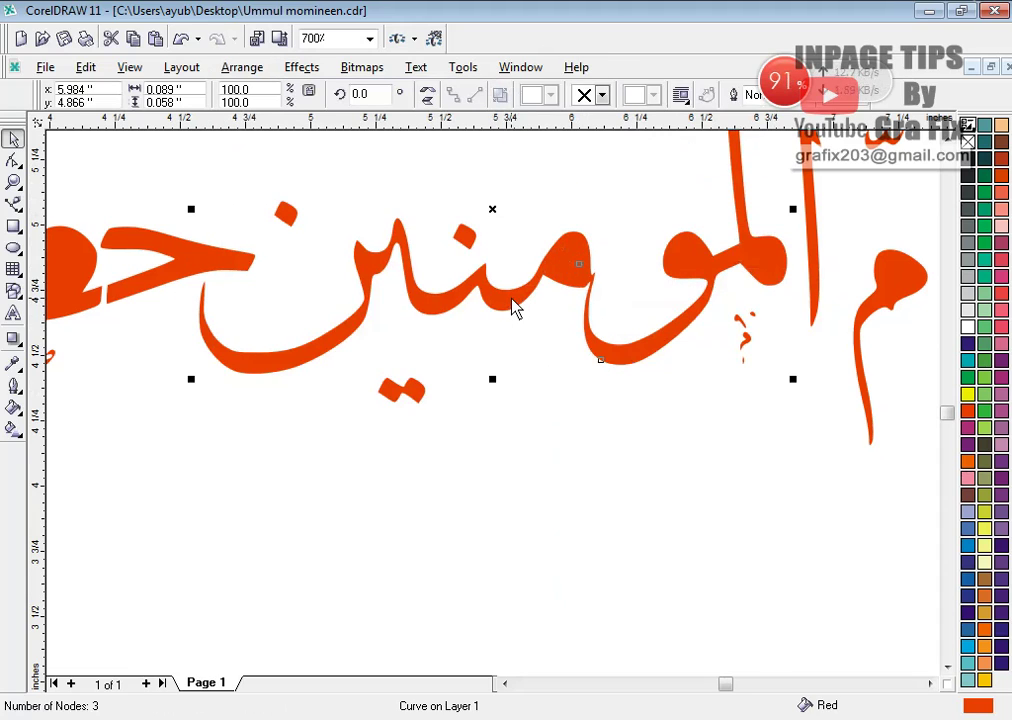
click(425, 95)
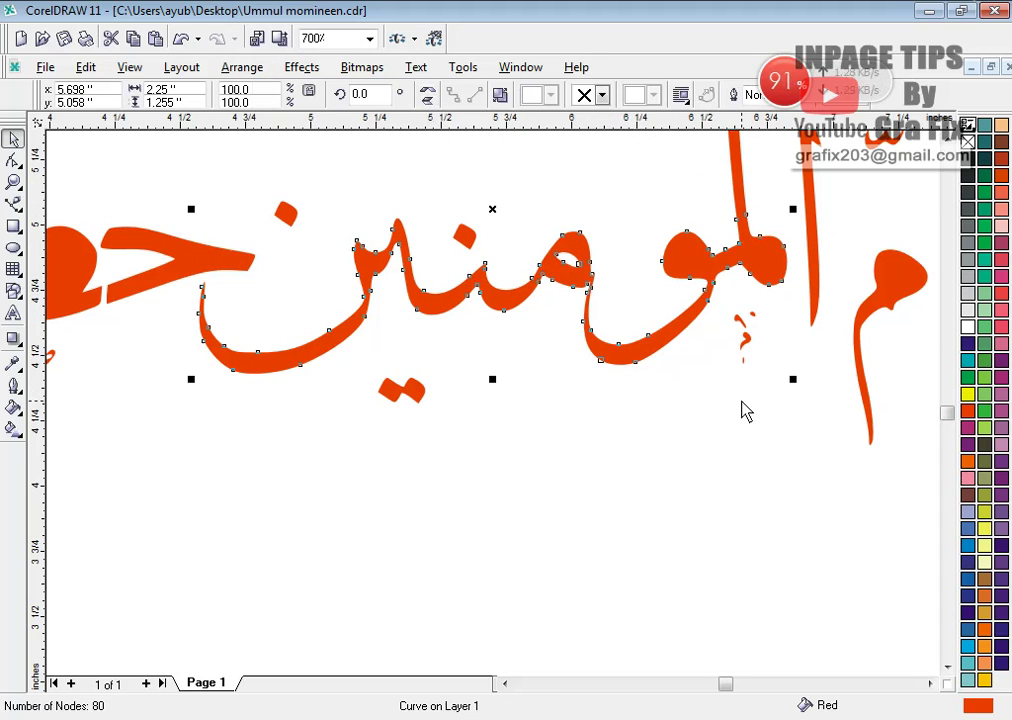
click(594, 391)
Select the hidden counter shapes of the waw and the first meem in المومنین and bring both to the front.
scroll(594, 391, down, 1)
click(750, 275)
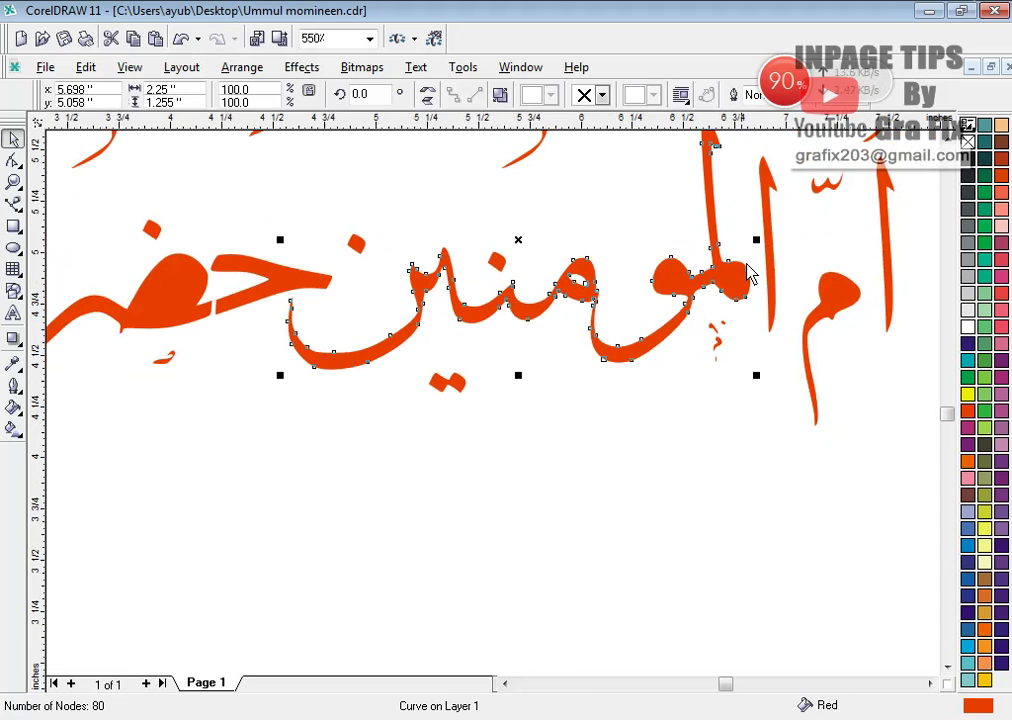
click(752, 212)
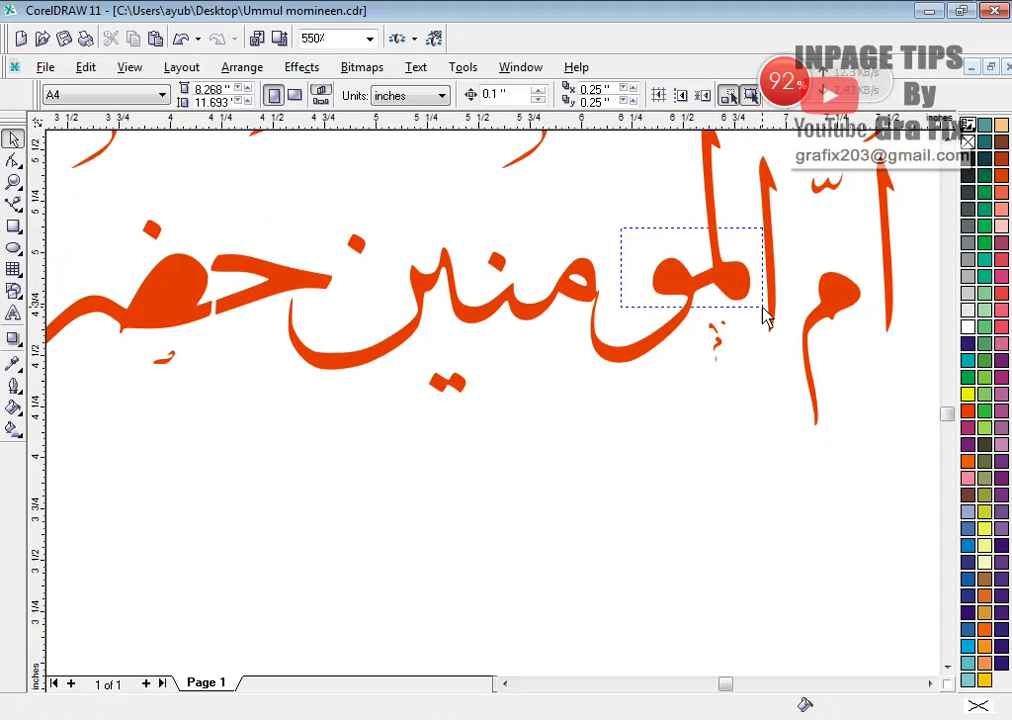
drag(765, 316, 767, 318)
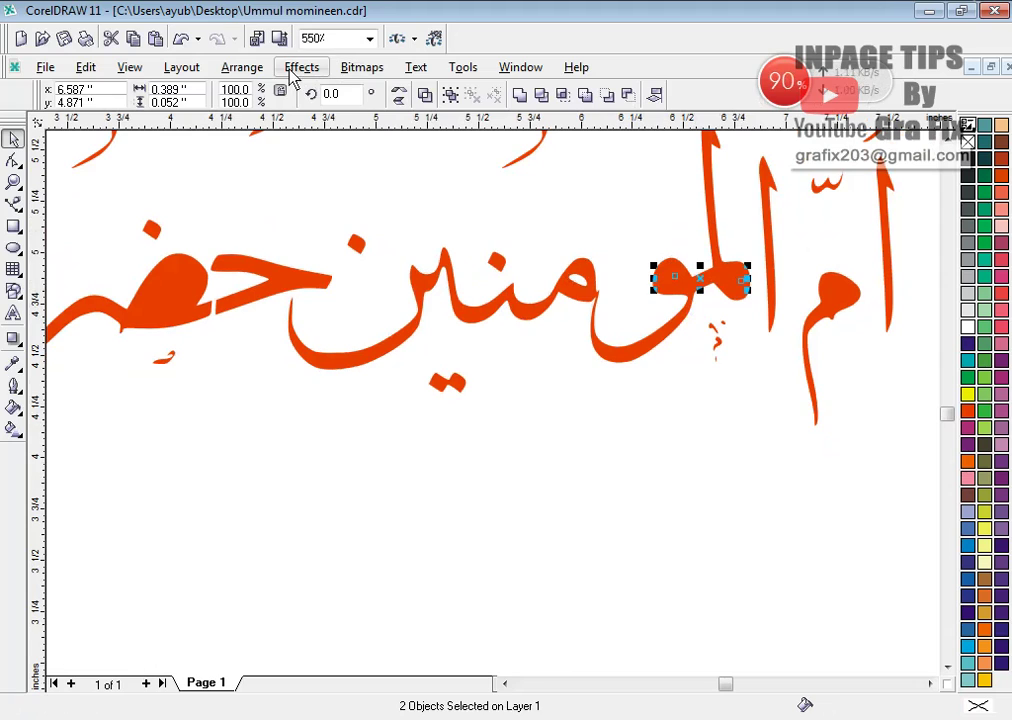
click(242, 67)
mouse_move(472, 154)
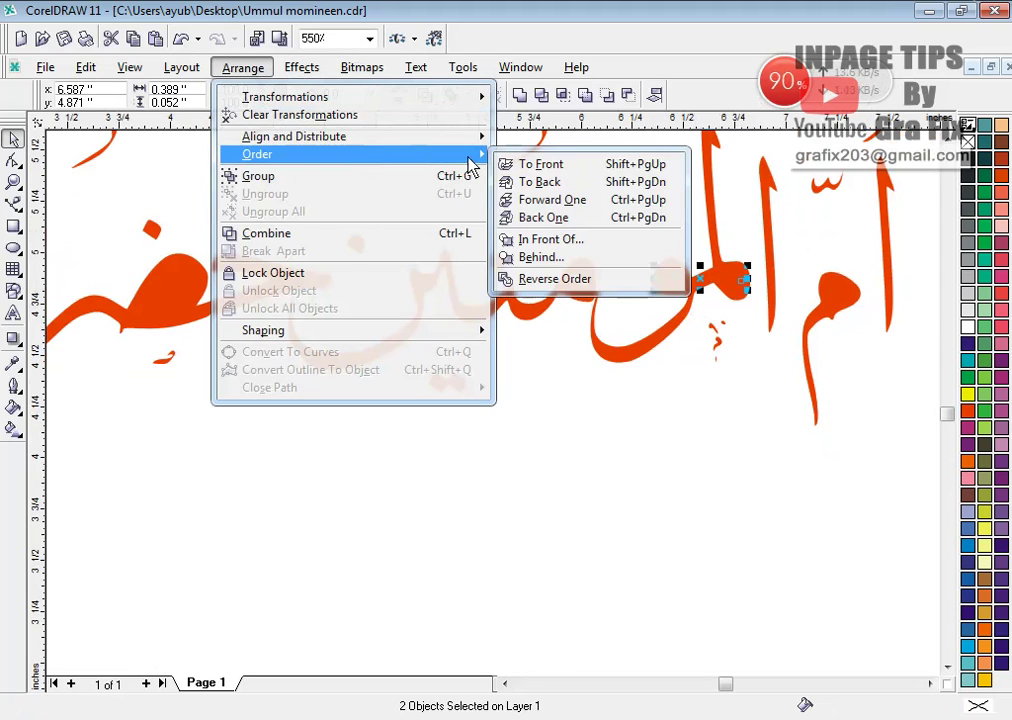
click(537, 168)
Combine the waw and meem counter shapes with the welded المومنین curve so they cut holes in the letters.
shift+click(644, 361)
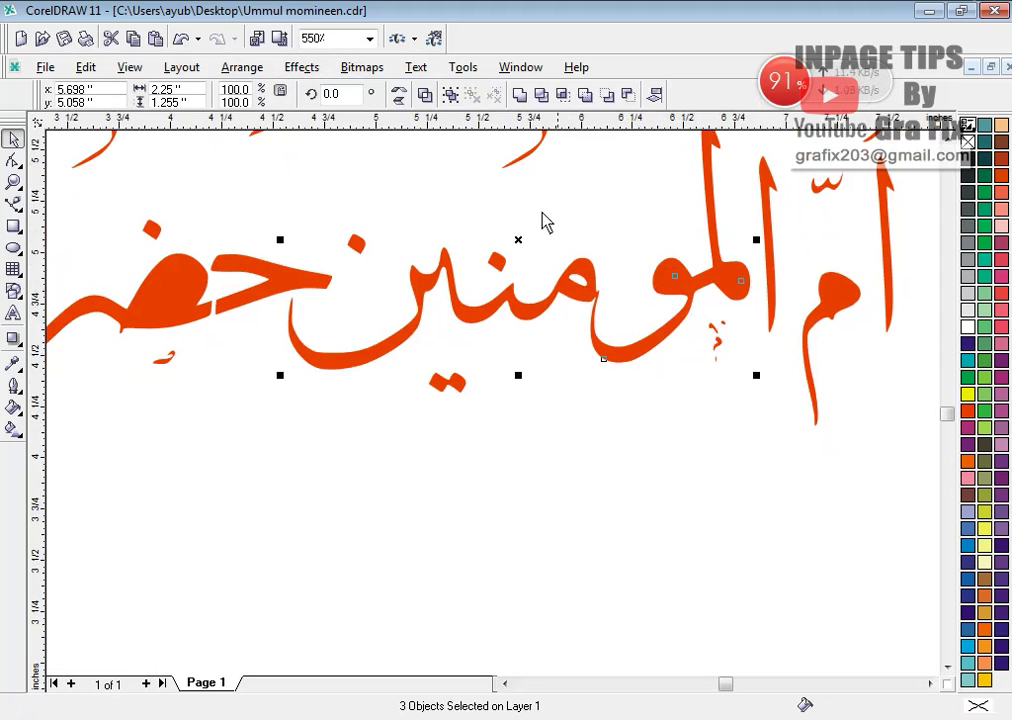
click(425, 95)
click(671, 445)
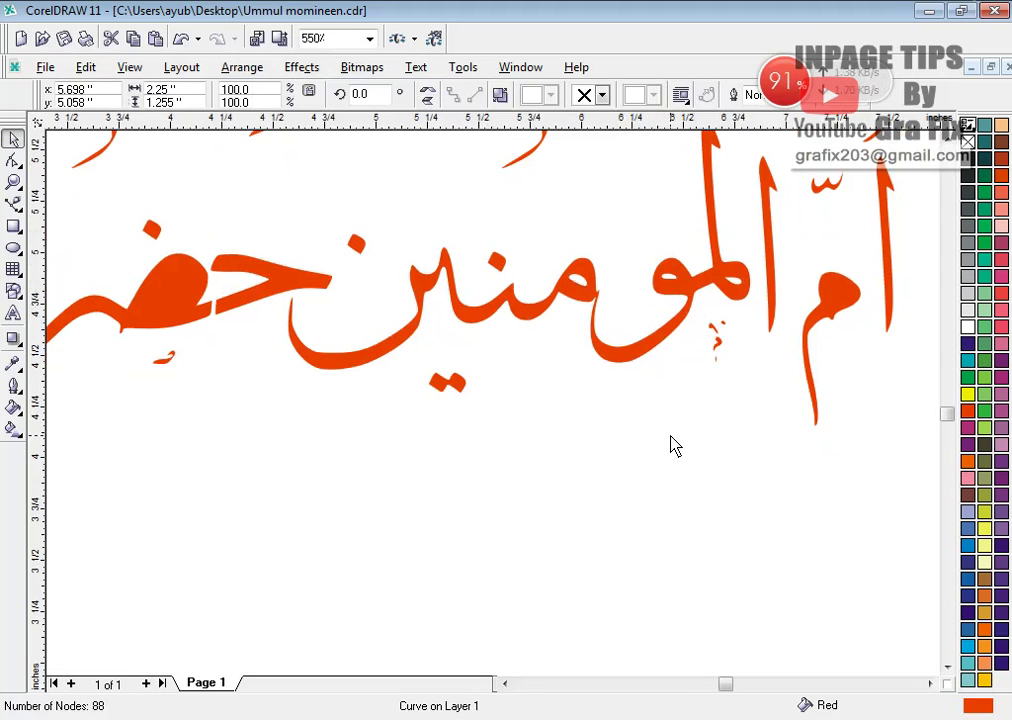
Bring the counter shape hidden in the meem of ام to the front and combine it with the letter to open its hole.
drag(811, 251, 874, 345)
click(301, 67)
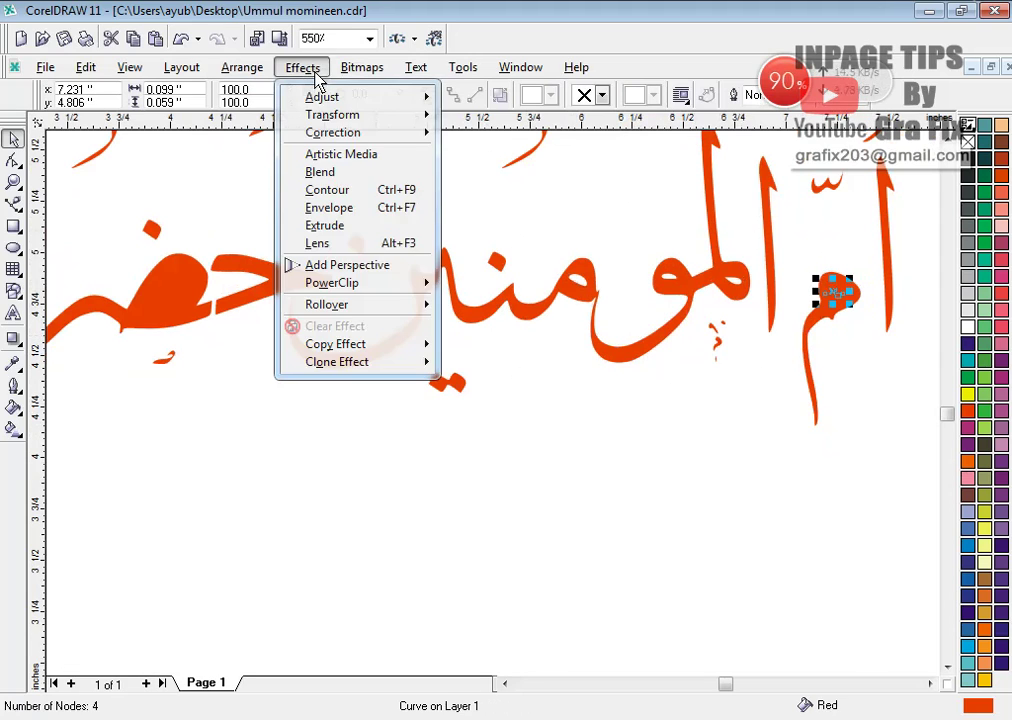
mouse_move(248, 70)
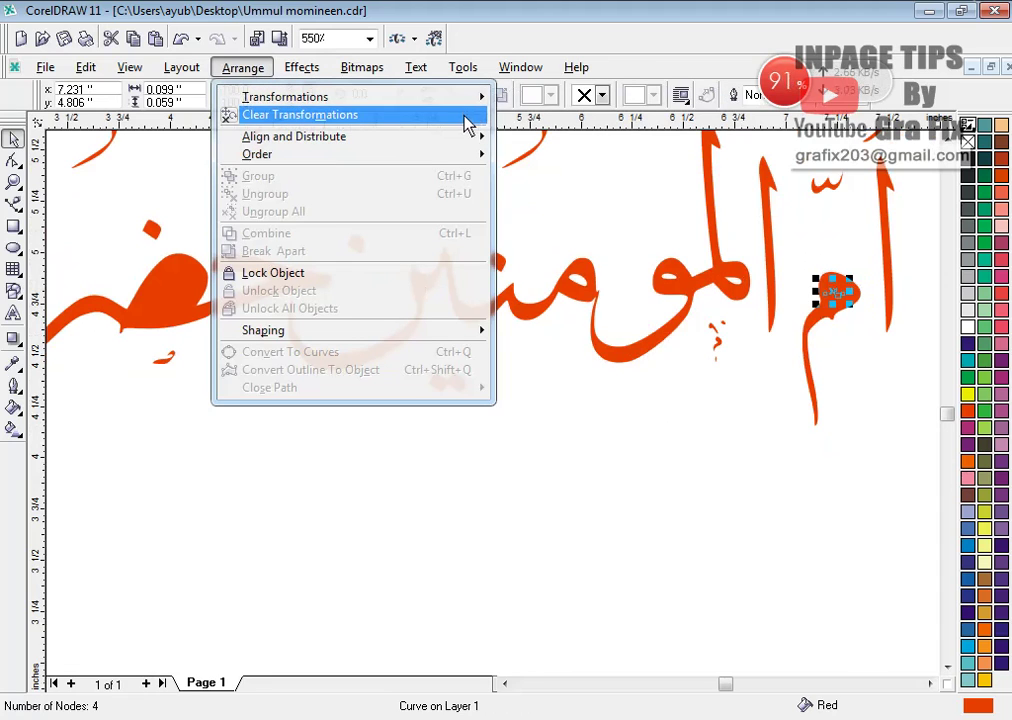
mouse_move(470, 155)
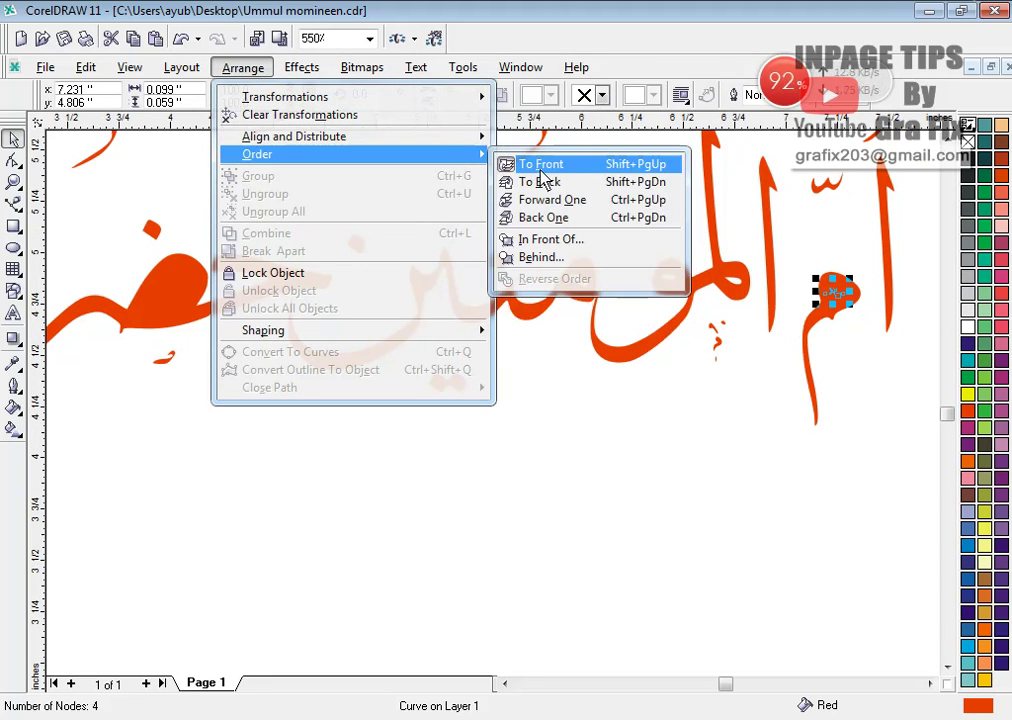
click(528, 165)
shift+click(812, 338)
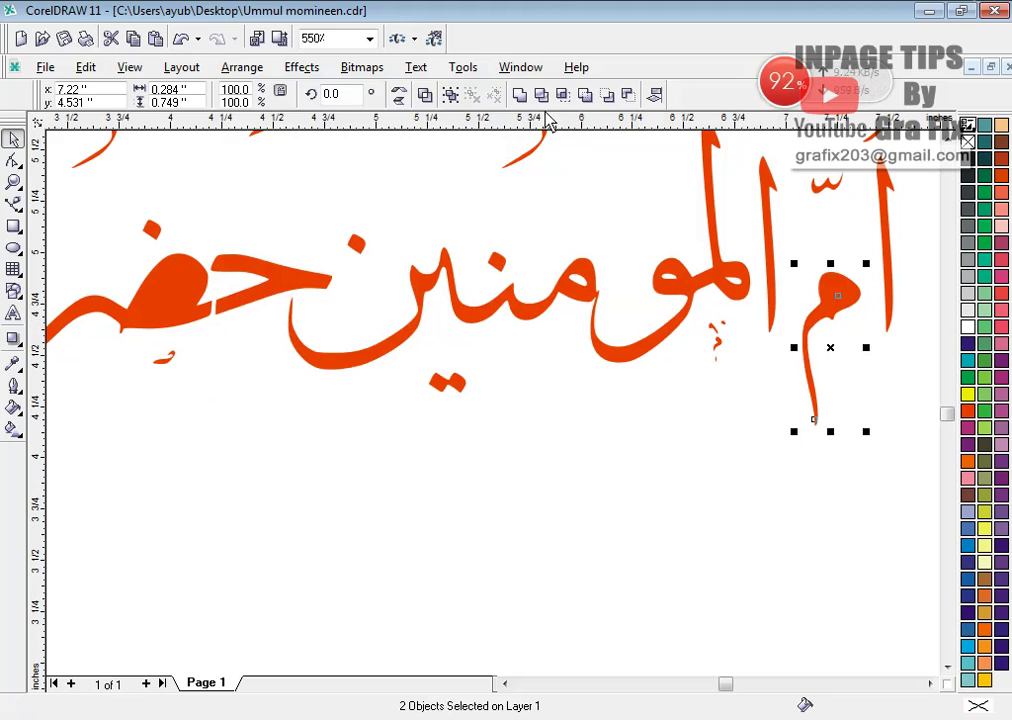
click(425, 95)
click(683, 462)
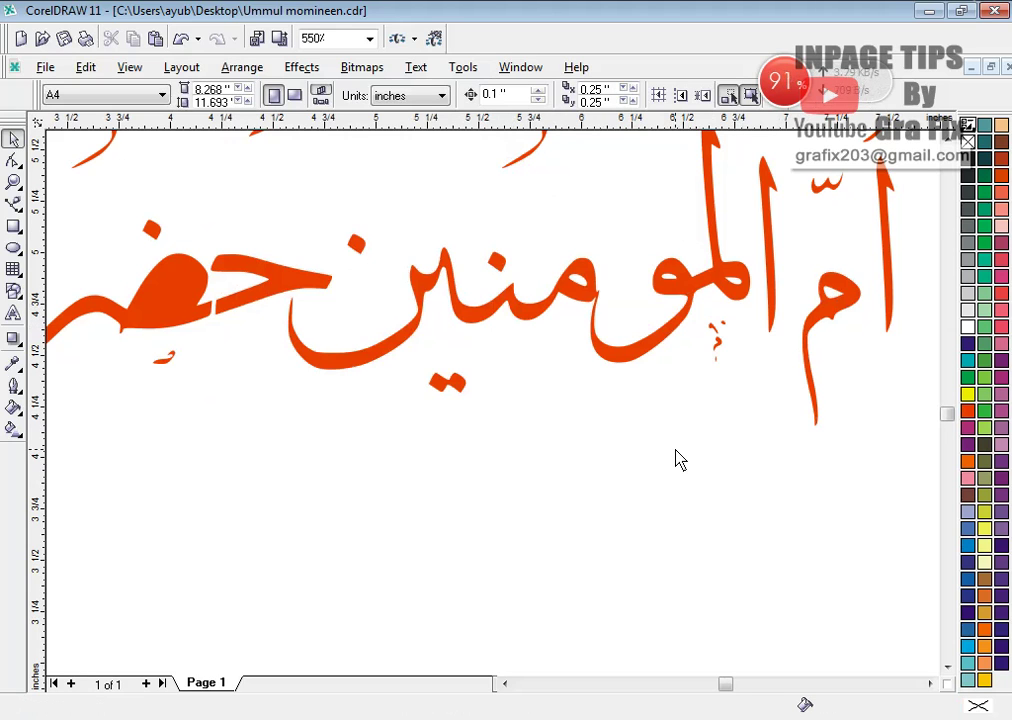
Extend the lower stroke of the ح in حضرت by moving its three end nodes left until they overlap the ض.
scroll(676, 459, down, 2)
scroll(307, 365, up, 10)
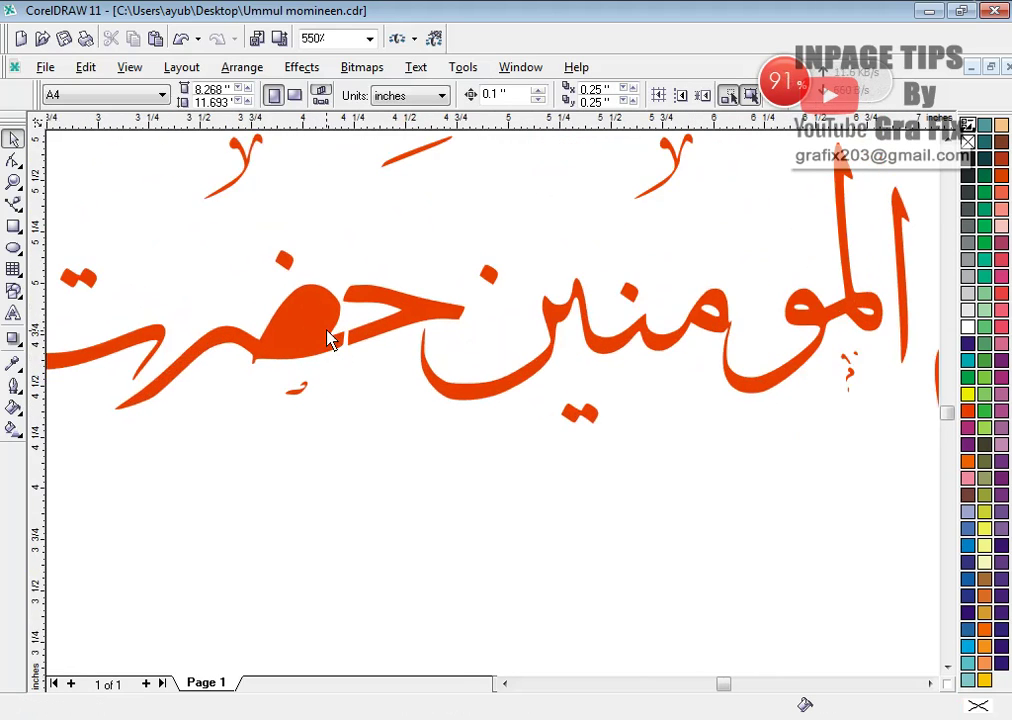
click(420, 305)
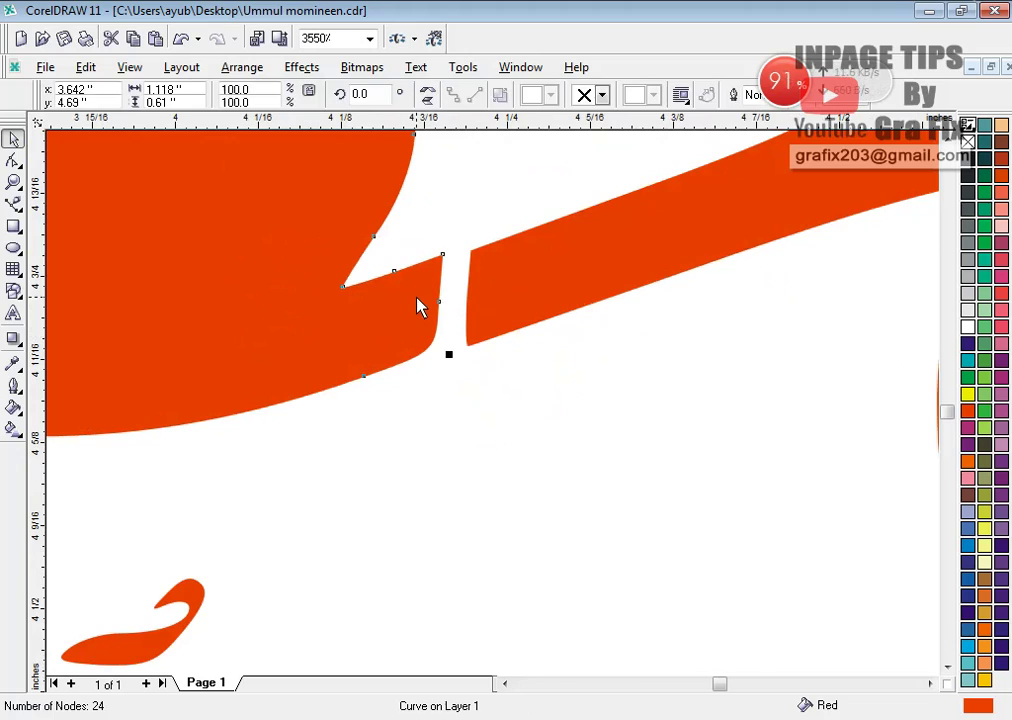
click(488, 287)
key(F10)
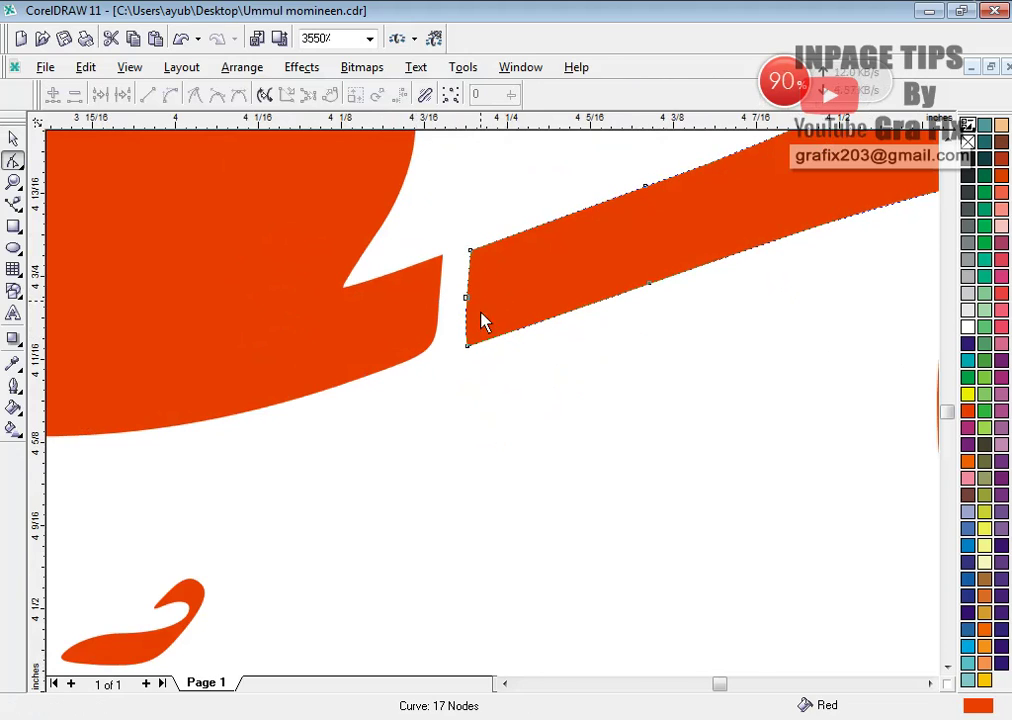
drag(456, 233, 501, 375)
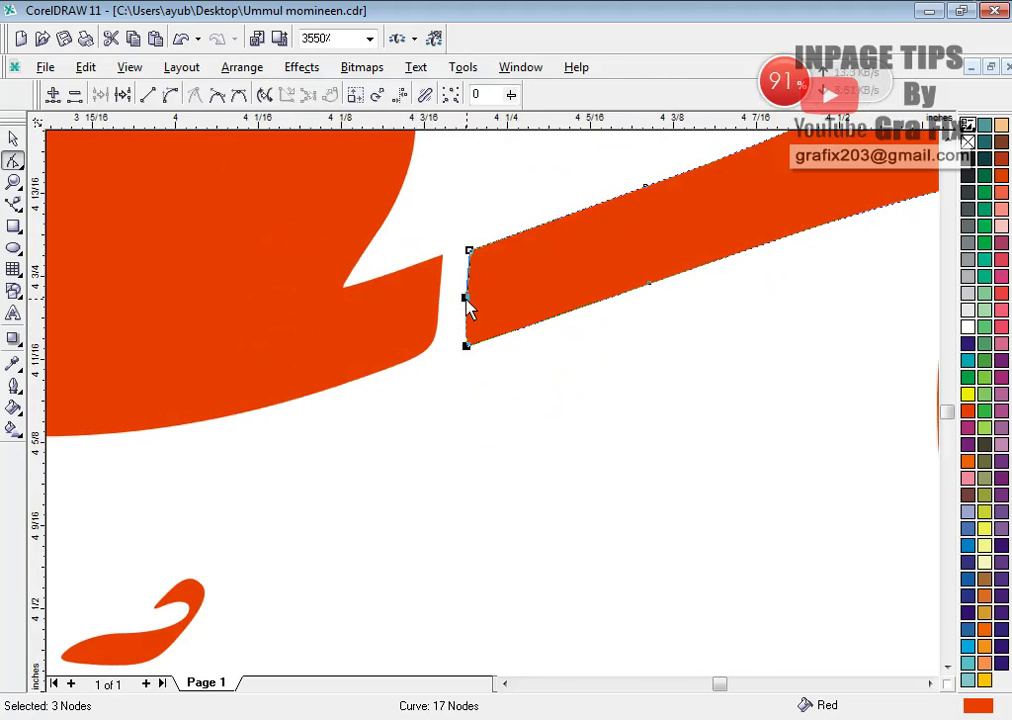
drag(470, 308, 394, 330)
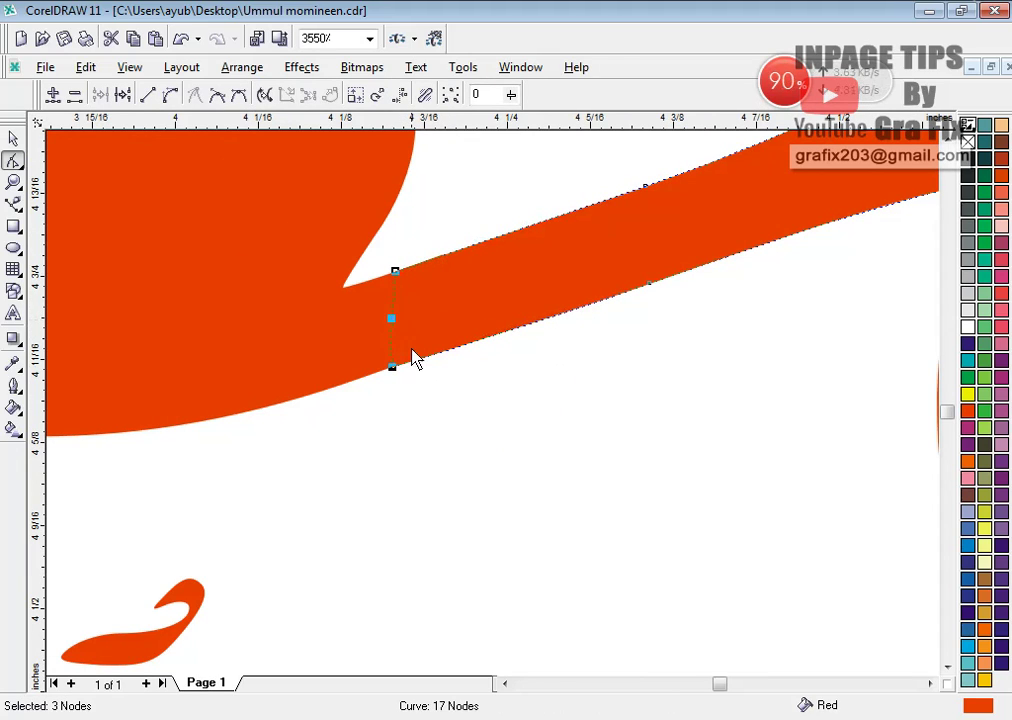
click(13, 138)
click(413, 386)
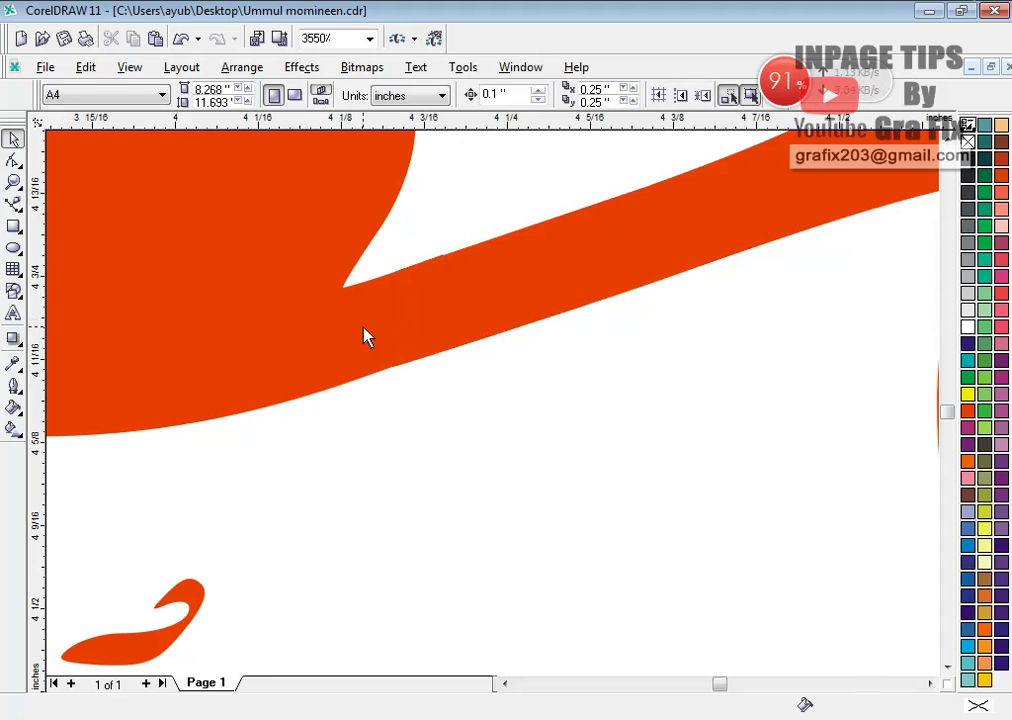
Weld the ح of حضرت with the overlapping ض curve into one shape.
click(364, 336)
shift+click(493, 292)
scroll(447, 379, down, 2)
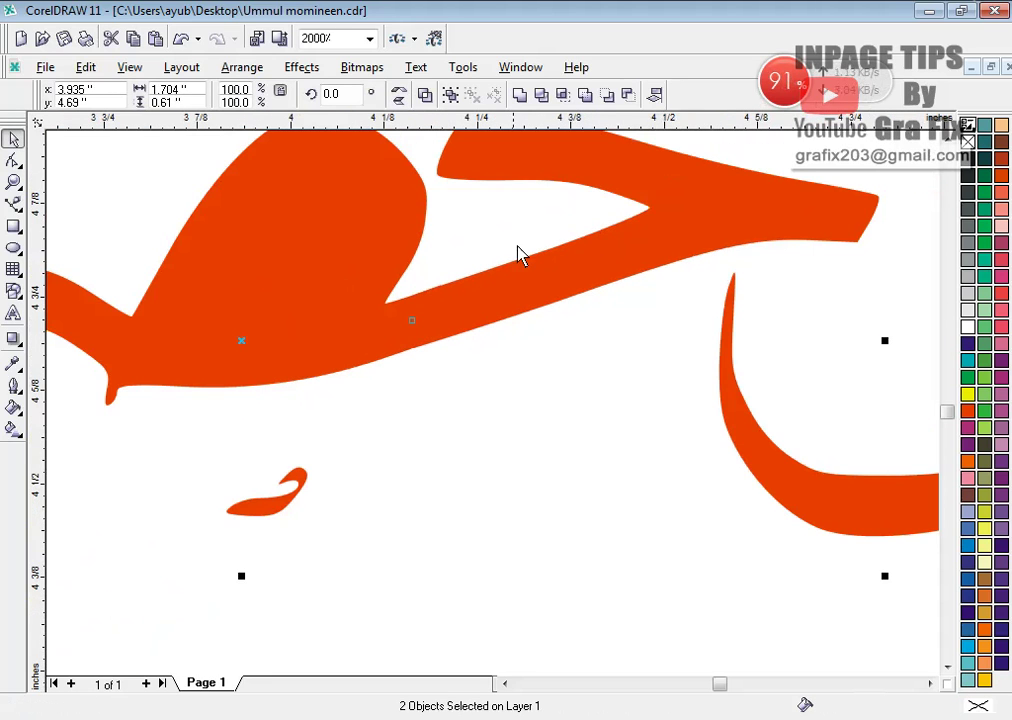
click(519, 95)
click(547, 420)
scroll(504, 429, down, 4)
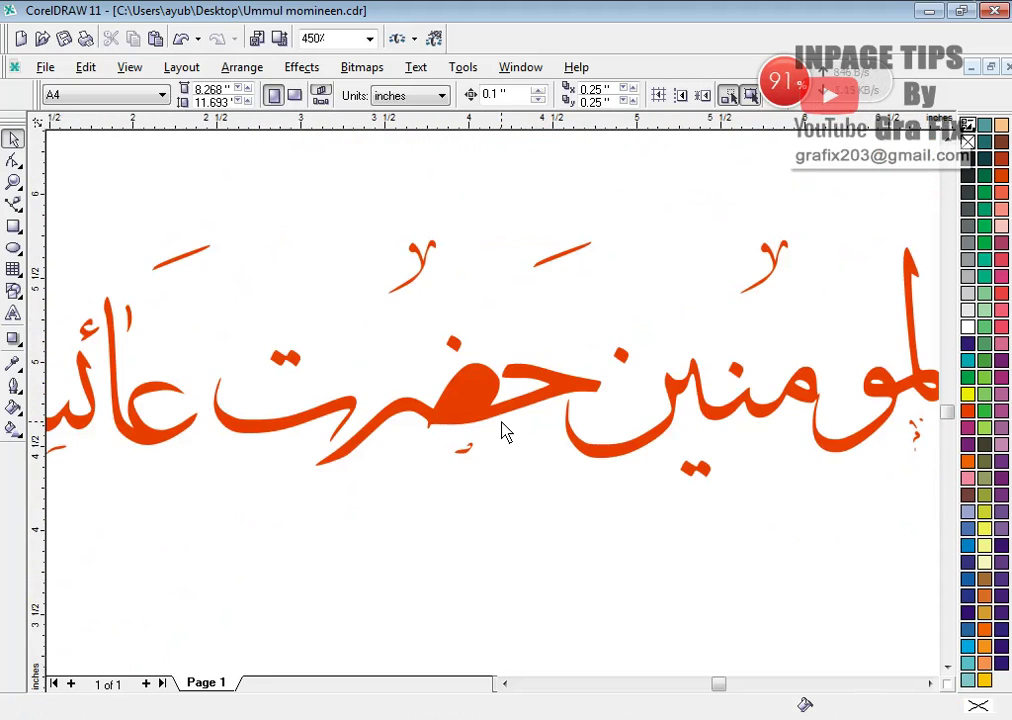
Bring the counter shape hidden in the ض of حضرت to the front and combine it with the welded curve to open its hole.
scroll(490, 435, up, 4)
scroll(486, 428, down, 3)
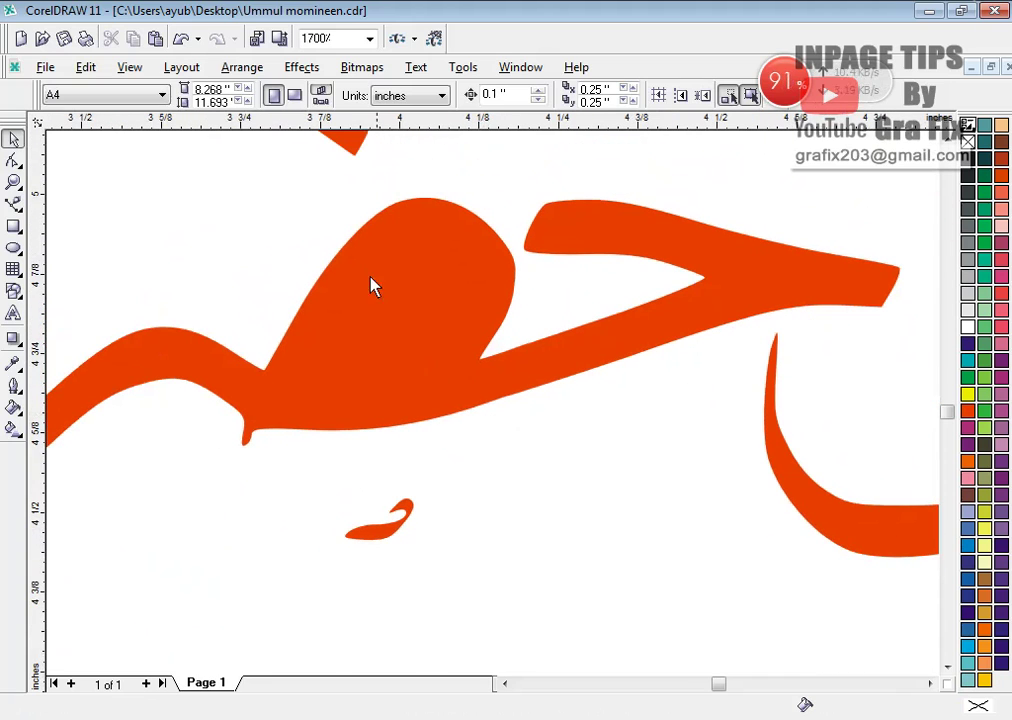
drag(240, 166, 566, 468)
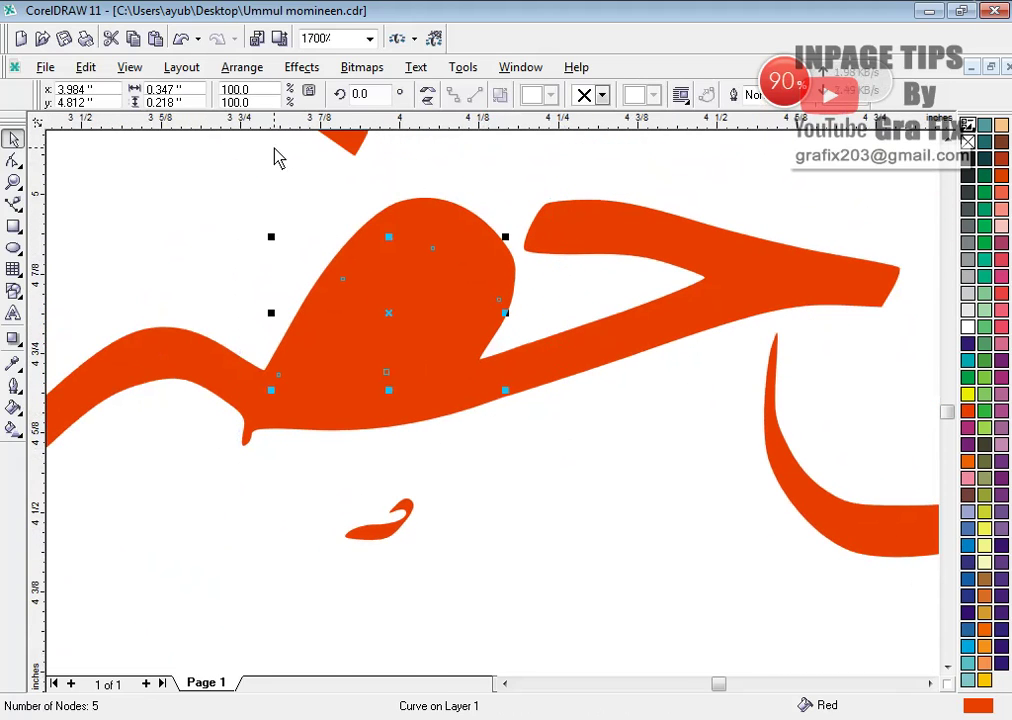
click(245, 75)
mouse_move(262, 154)
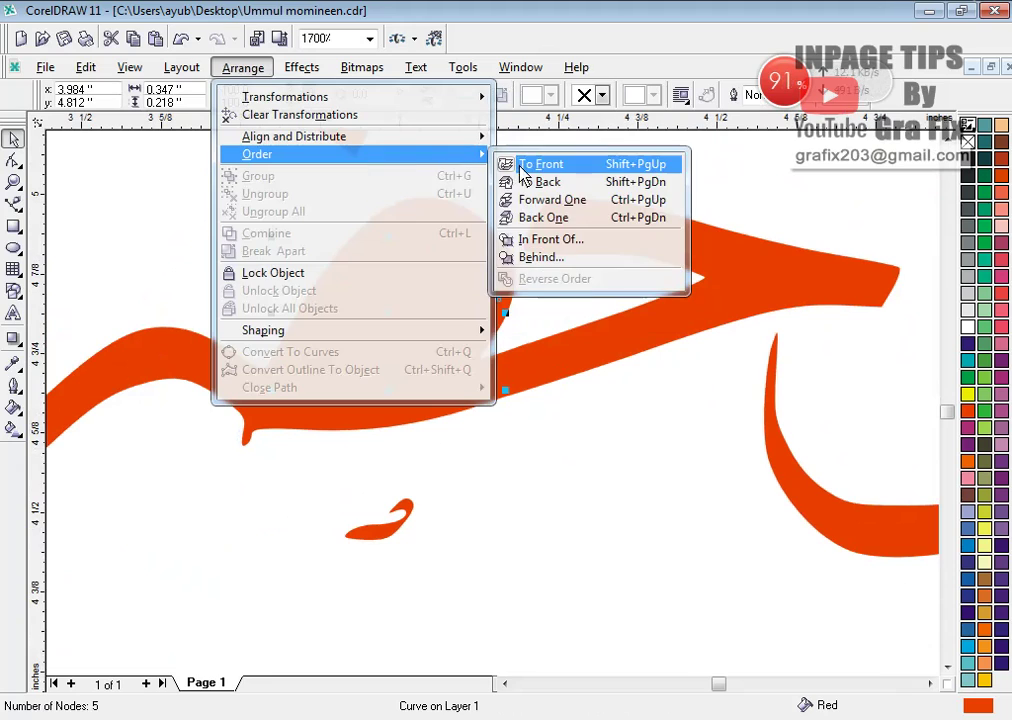
click(528, 166)
shift+click(686, 270)
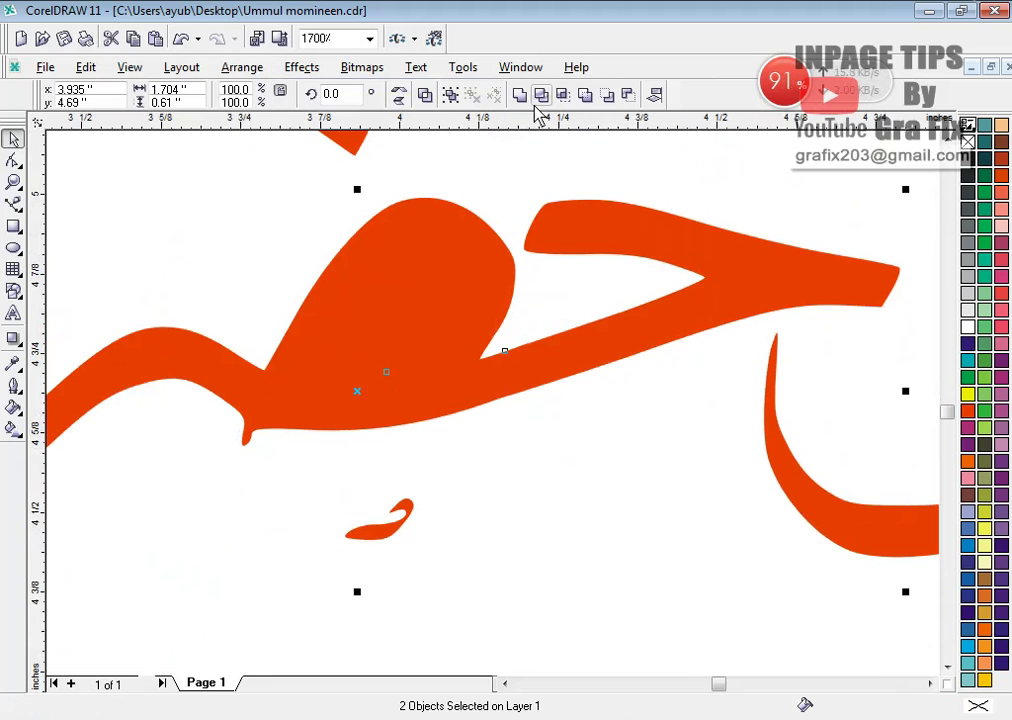
click(427, 97)
click(605, 436)
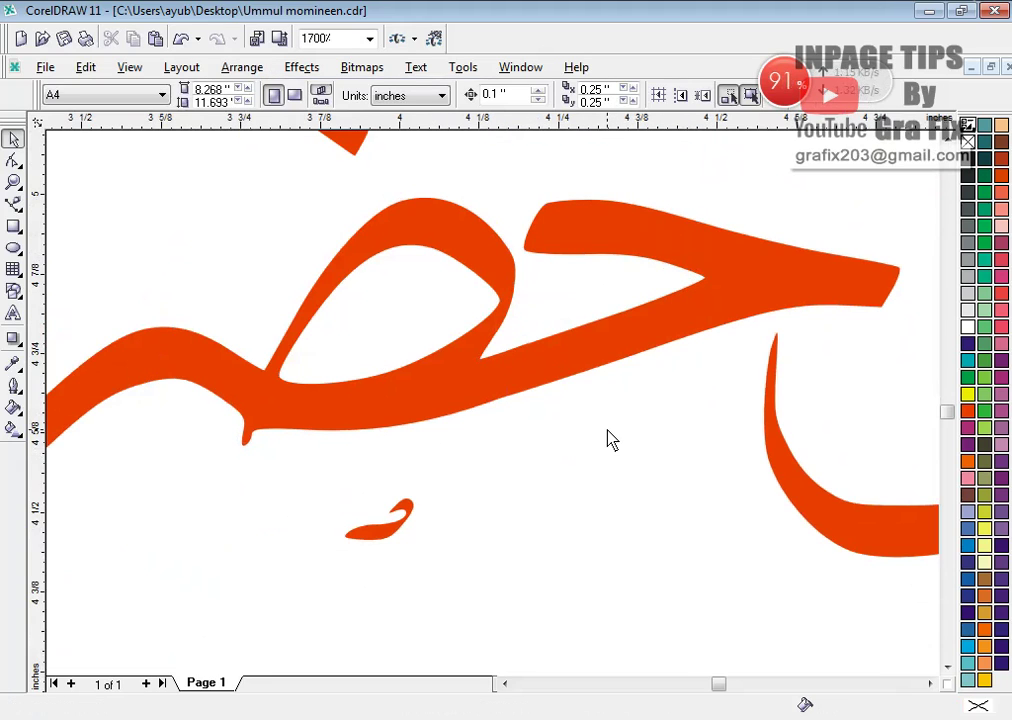
Combine the counter shape in the final heh of عائشہ with its letter curve to open the hole.
scroll(568, 428, down, 1)
scroll(565, 428, down, 5)
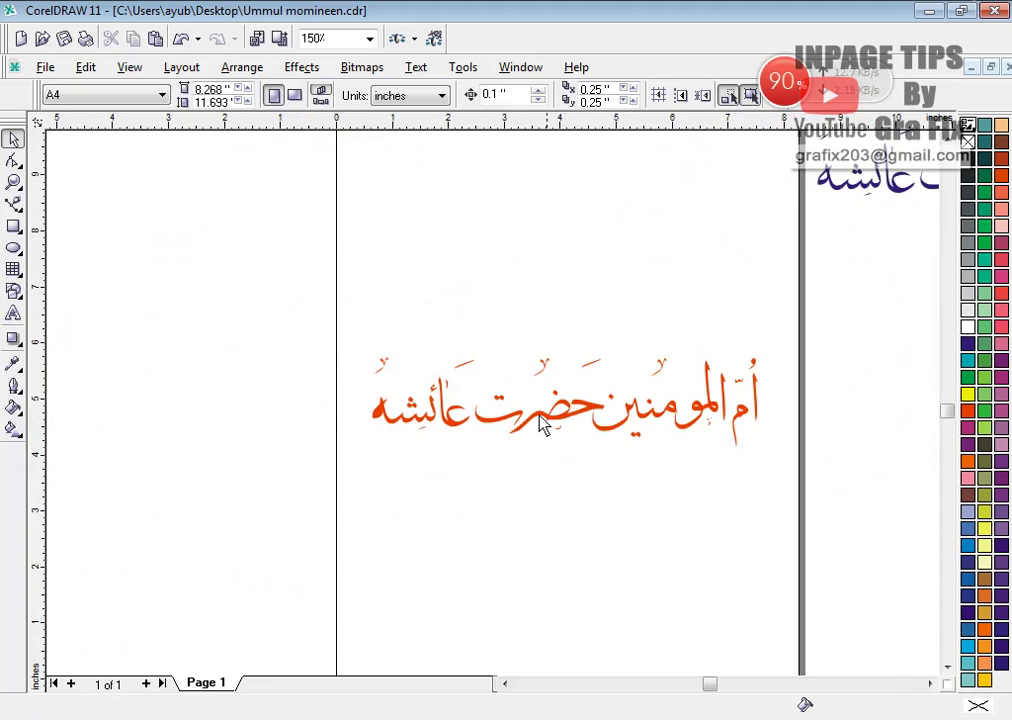
scroll(486, 454, up, 3)
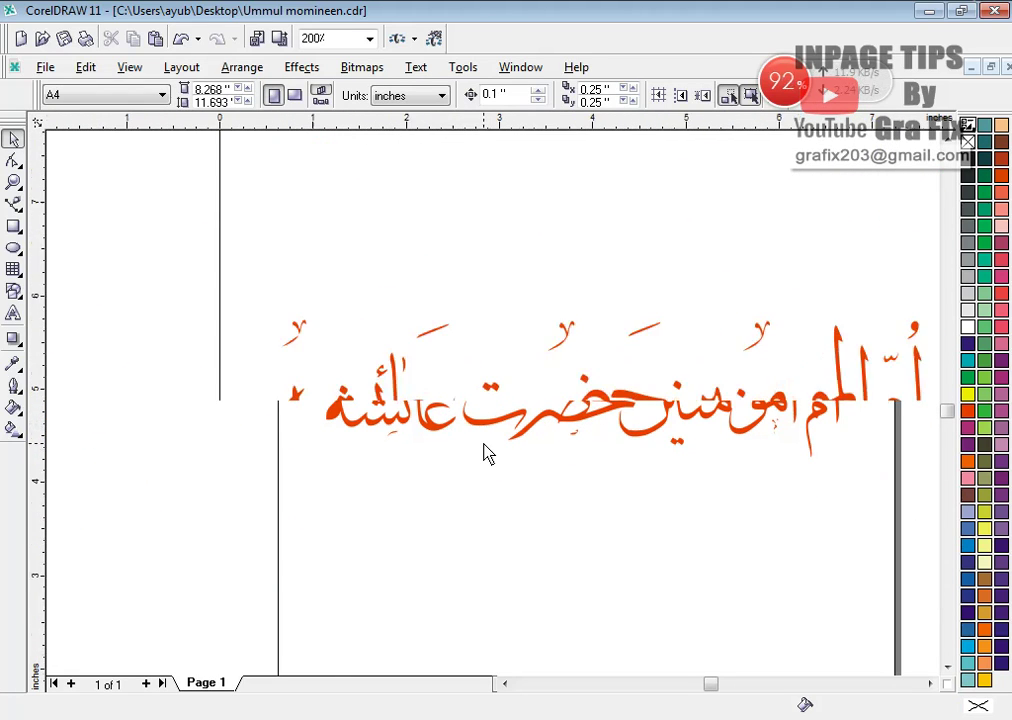
scroll(368, 429, down, 4)
scroll(380, 460, up, 2)
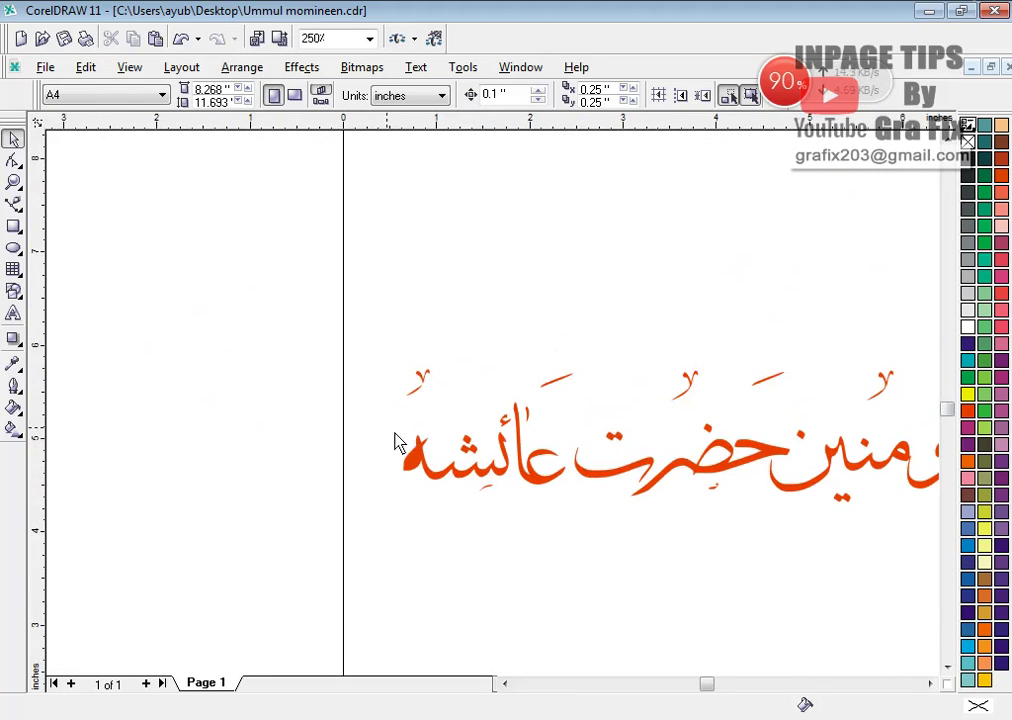
click(412, 456)
shift+click(446, 476)
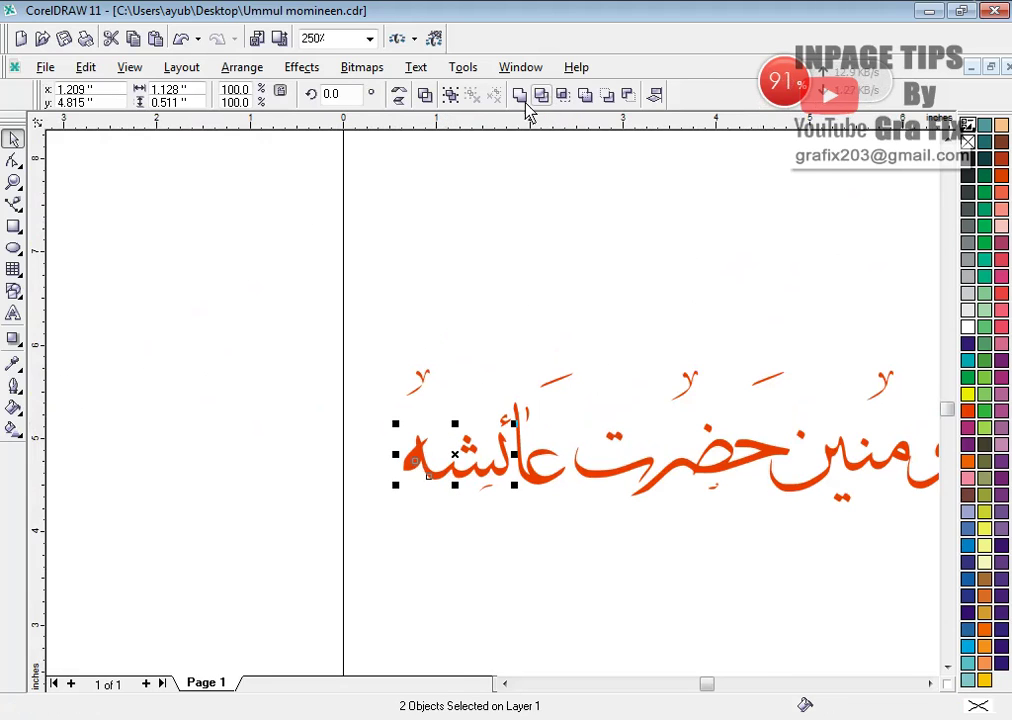
click(428, 98)
click(402, 357)
Select all pieces of the red calligraphy on the page and group them.
scroll(390, 378, down, 2)
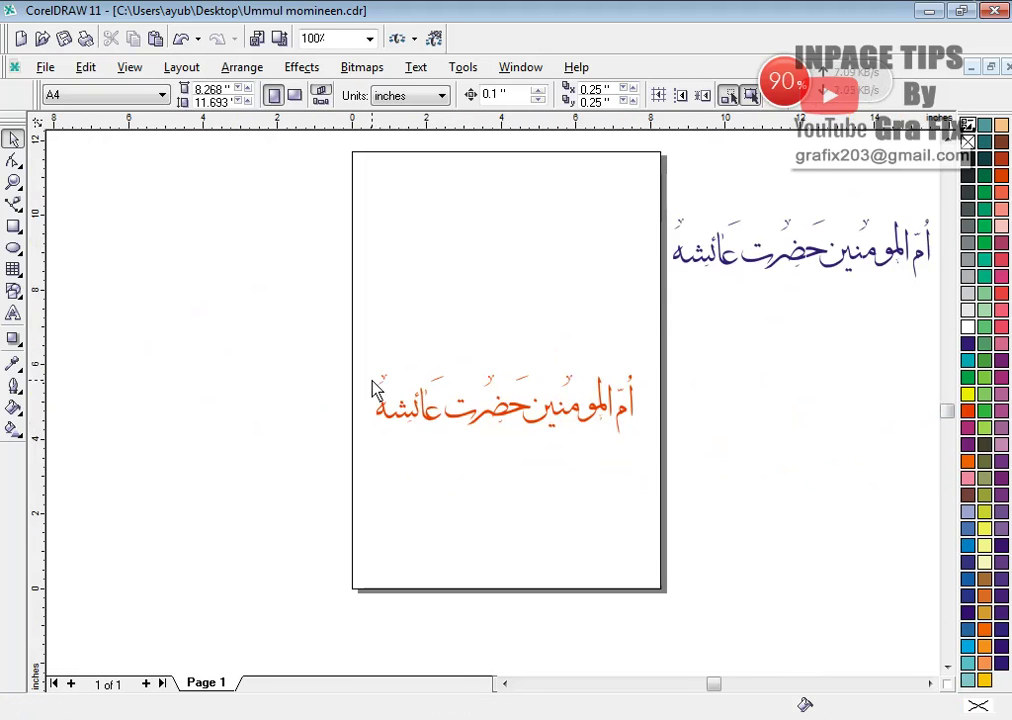
scroll(445, 418, up, 3)
scroll(445, 418, down, 3)
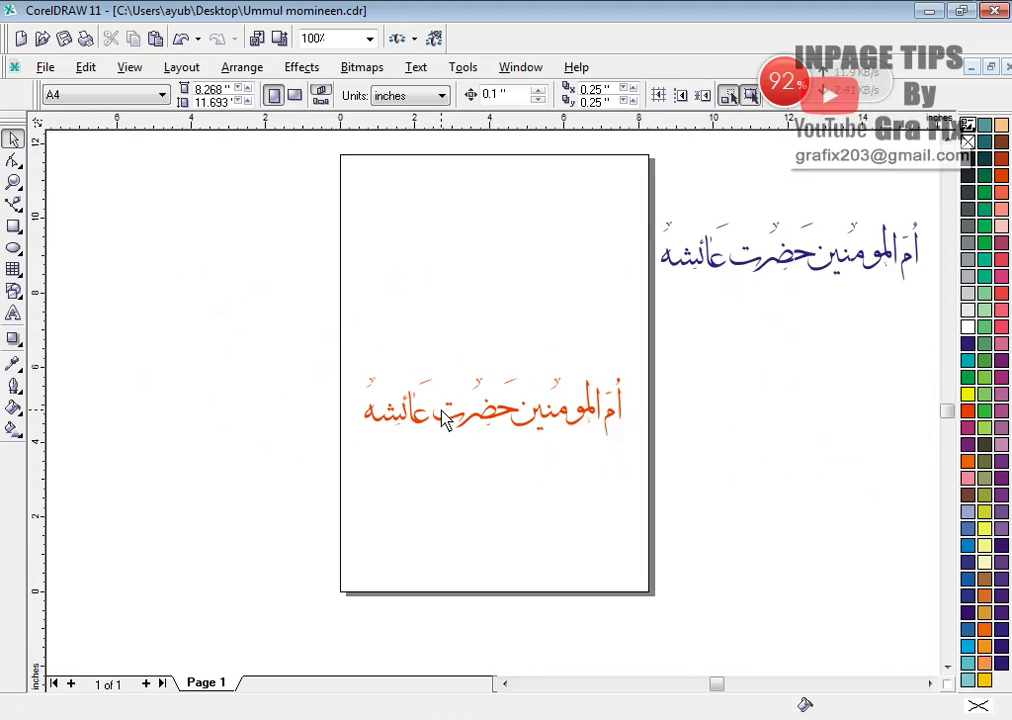
drag(300, 341, 673, 490)
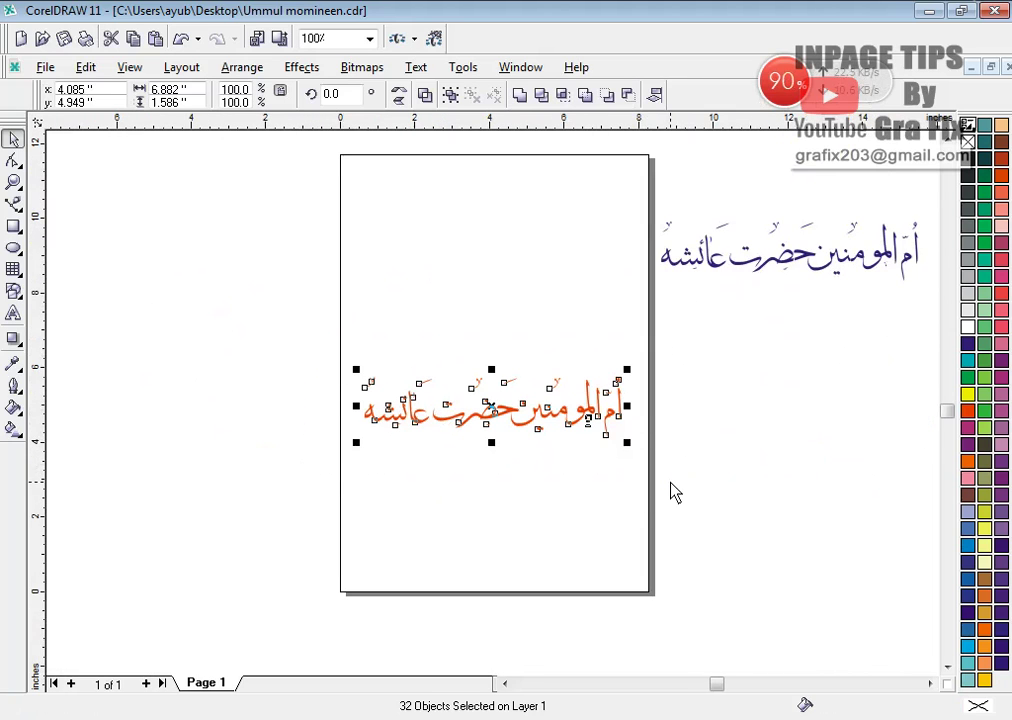
key(ctrl+g)
Draw a rectangle about 7.8 in wide and 2.5 in high around the red calligraphy, leaving it selected.
scroll(545, 437, up, 3)
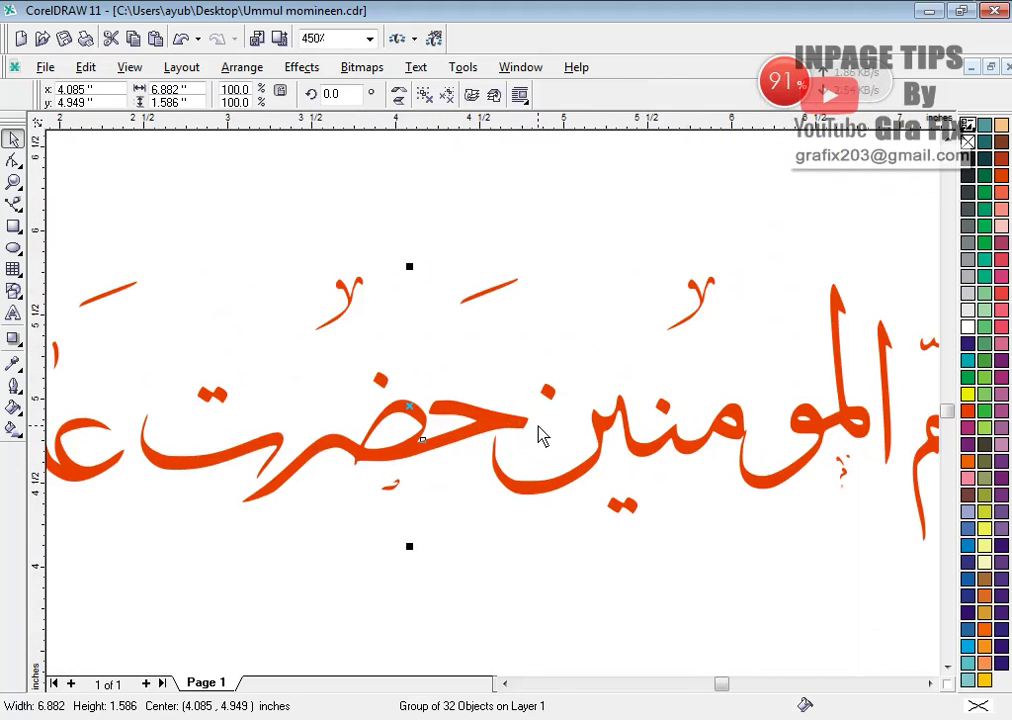
scroll(540, 437, down, 1)
scroll(542, 400, down, 2)
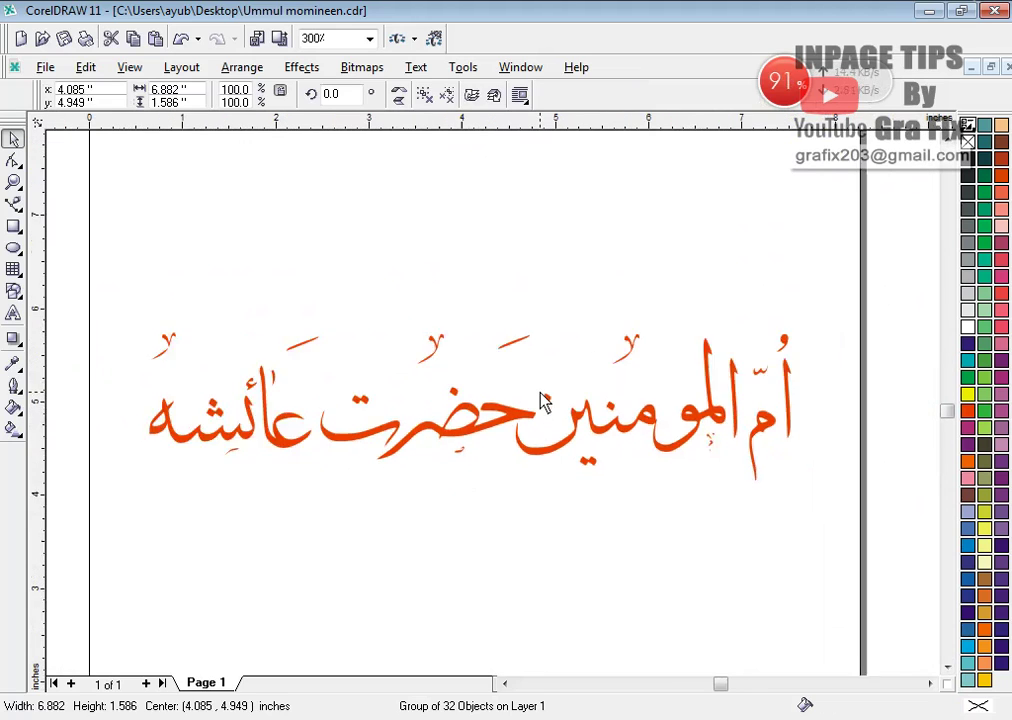
click(14, 226)
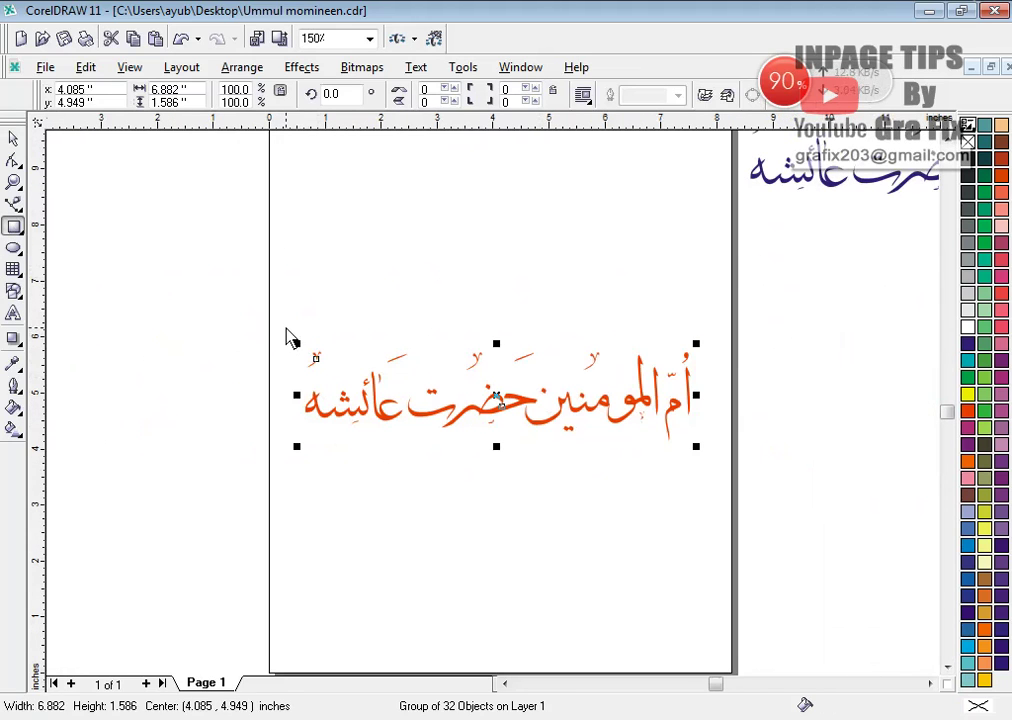
drag(287, 328, 723, 468)
key(space)
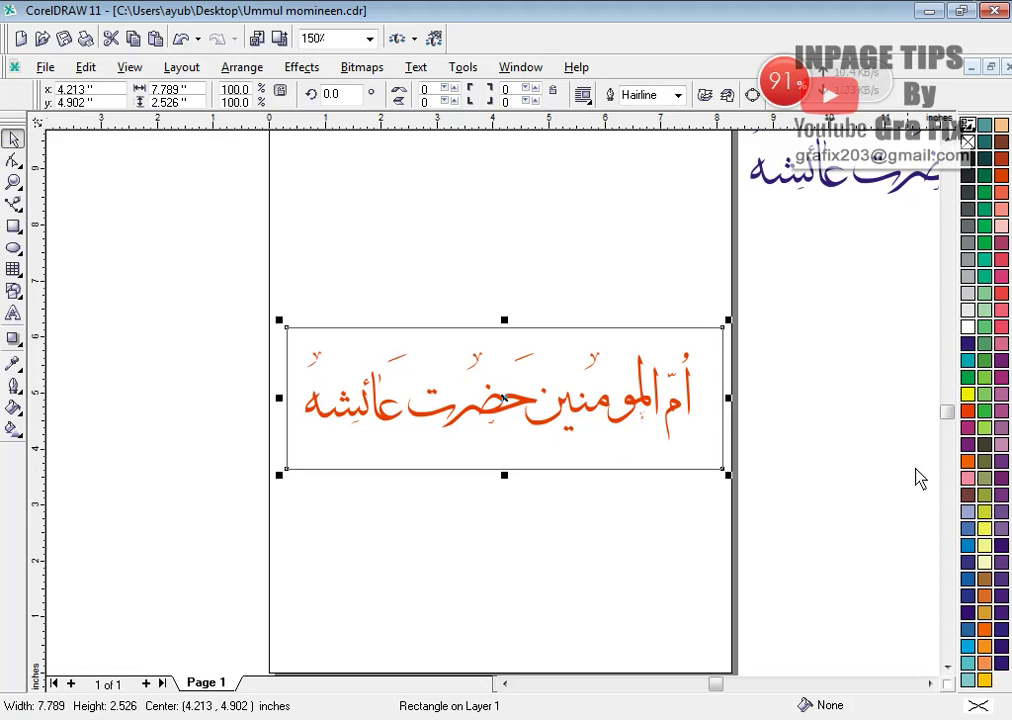
Fill the rectangle with red and the grouped calligraphy inside it with yellow.
click(968, 410)
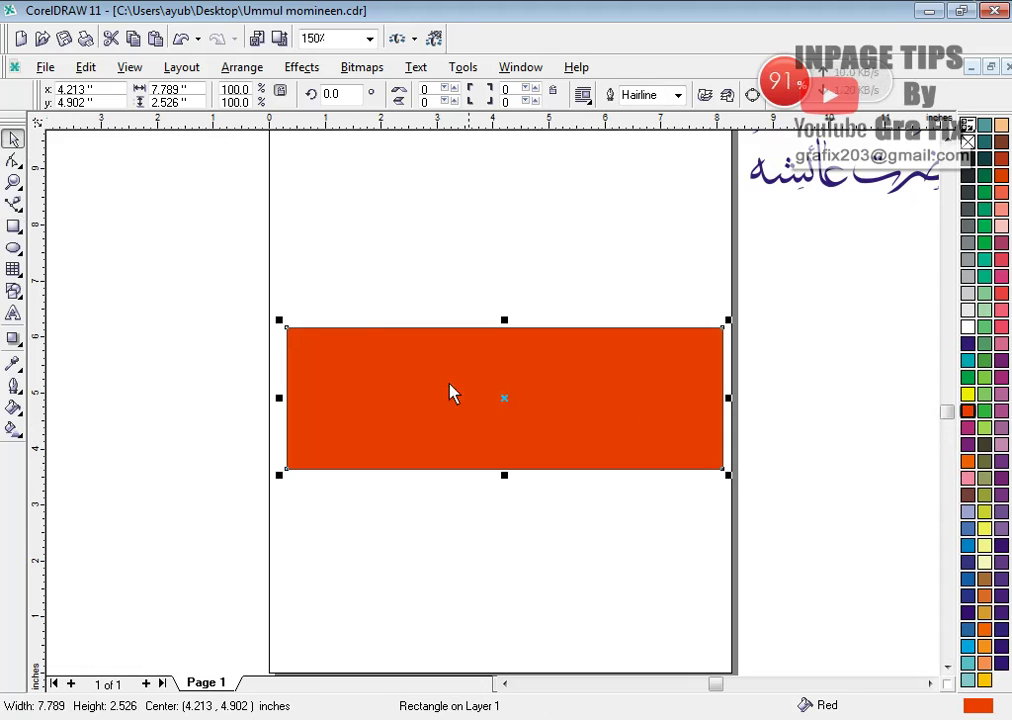
click(290, 288)
drag(199, 264, 716, 528)
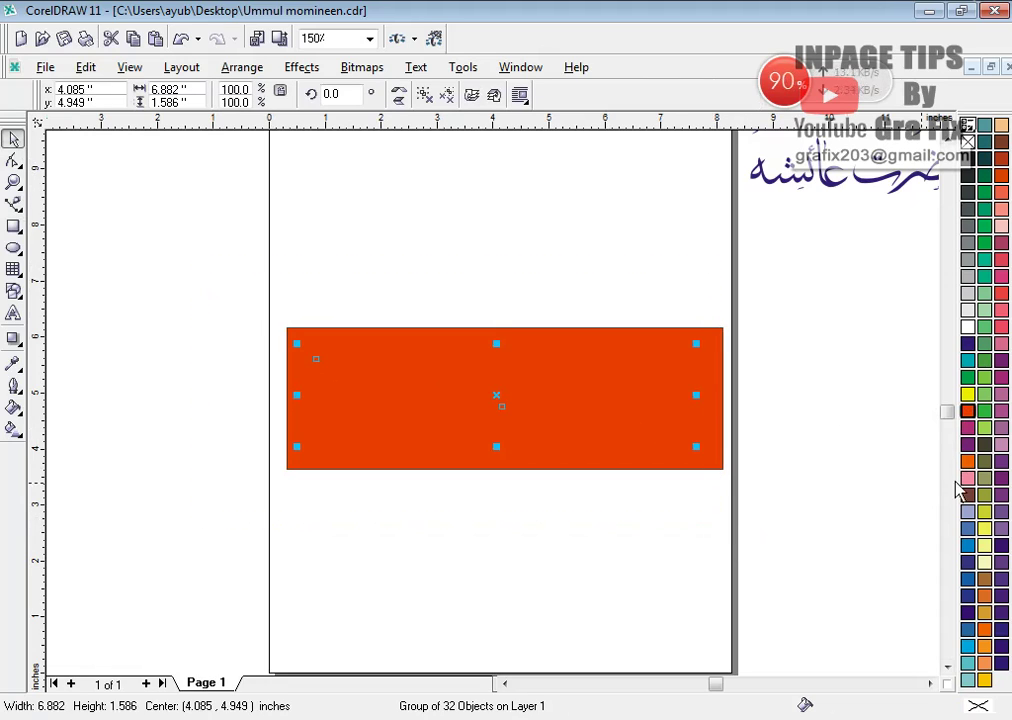
click(967, 397)
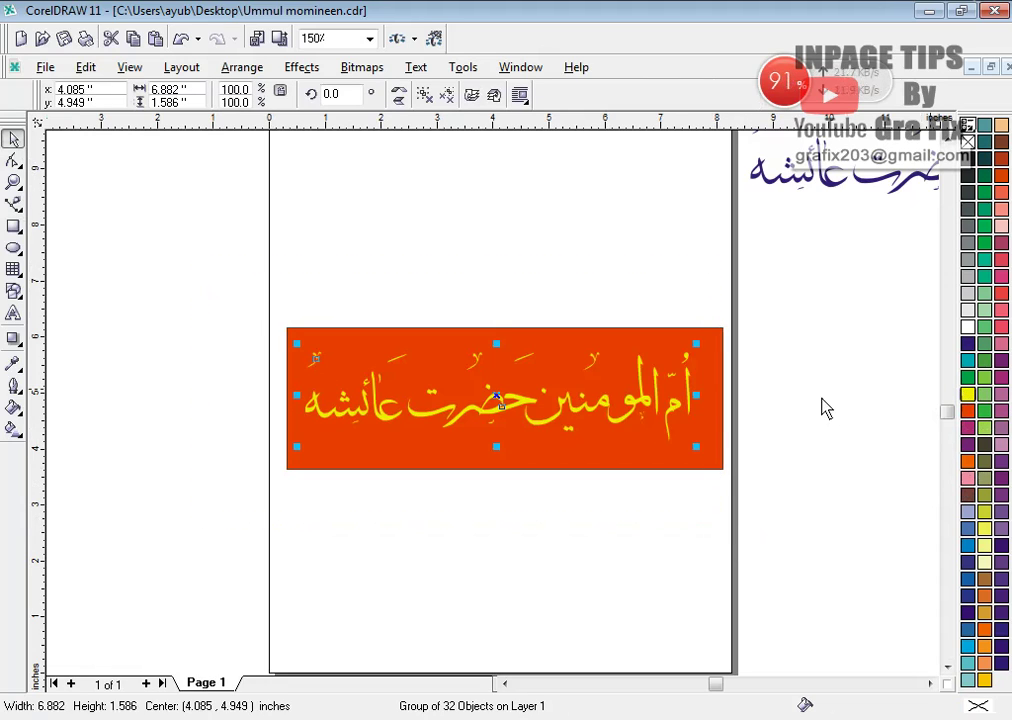
Shift the calligraphy group slightly right within the rectangle and give it a black fill with a yellow outline.
drag(499, 407, 504, 405)
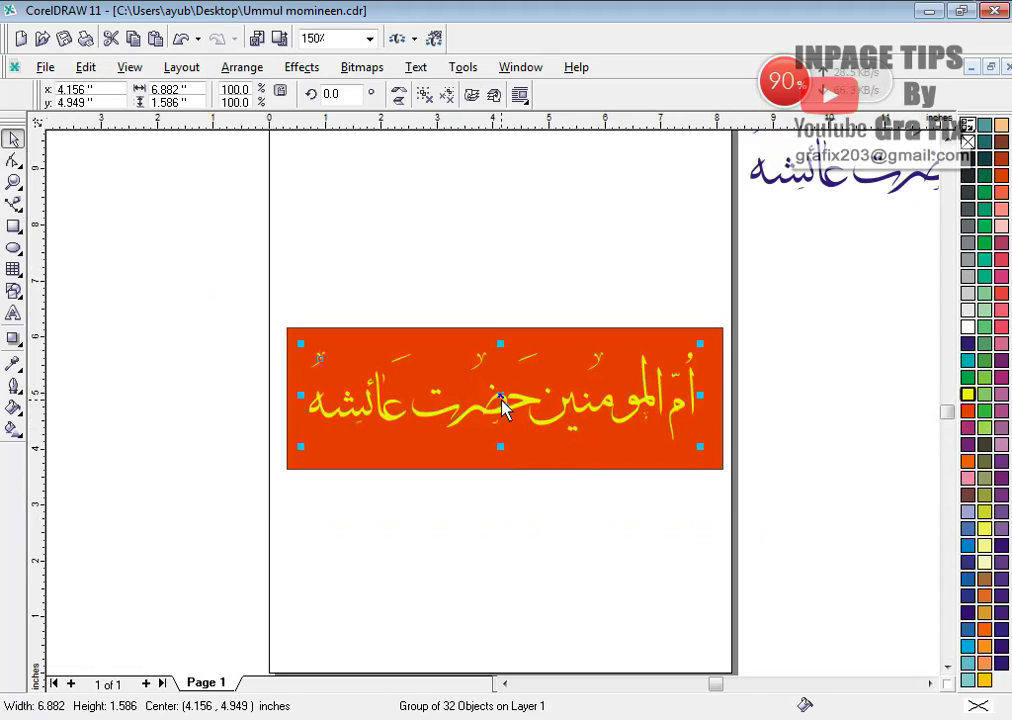
click(967, 160)
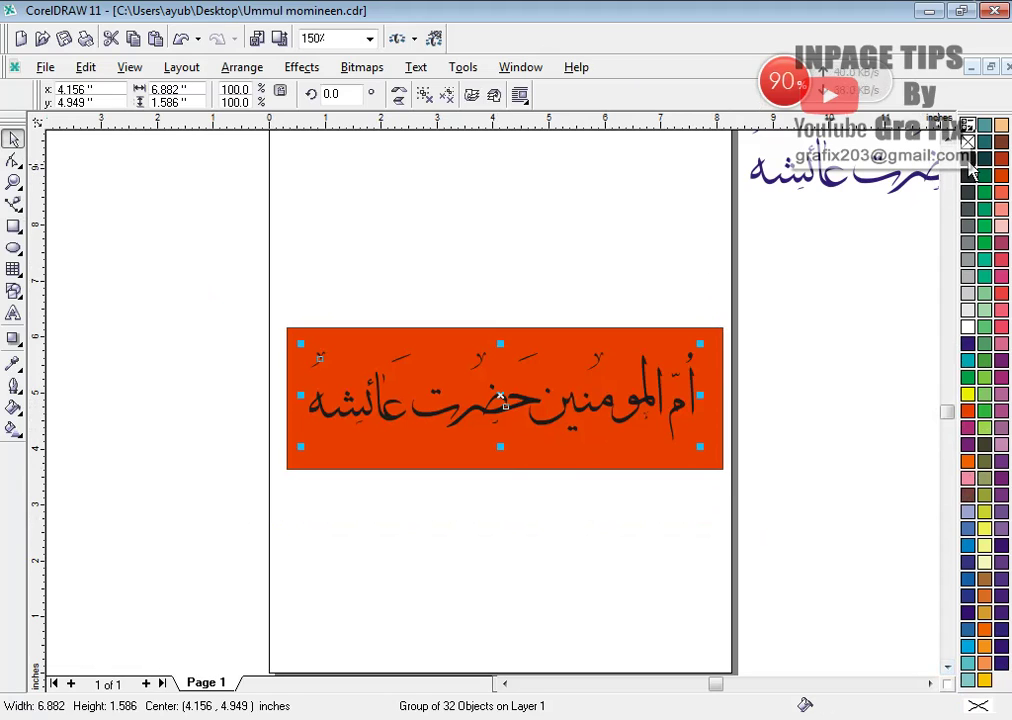
right_click(968, 396)
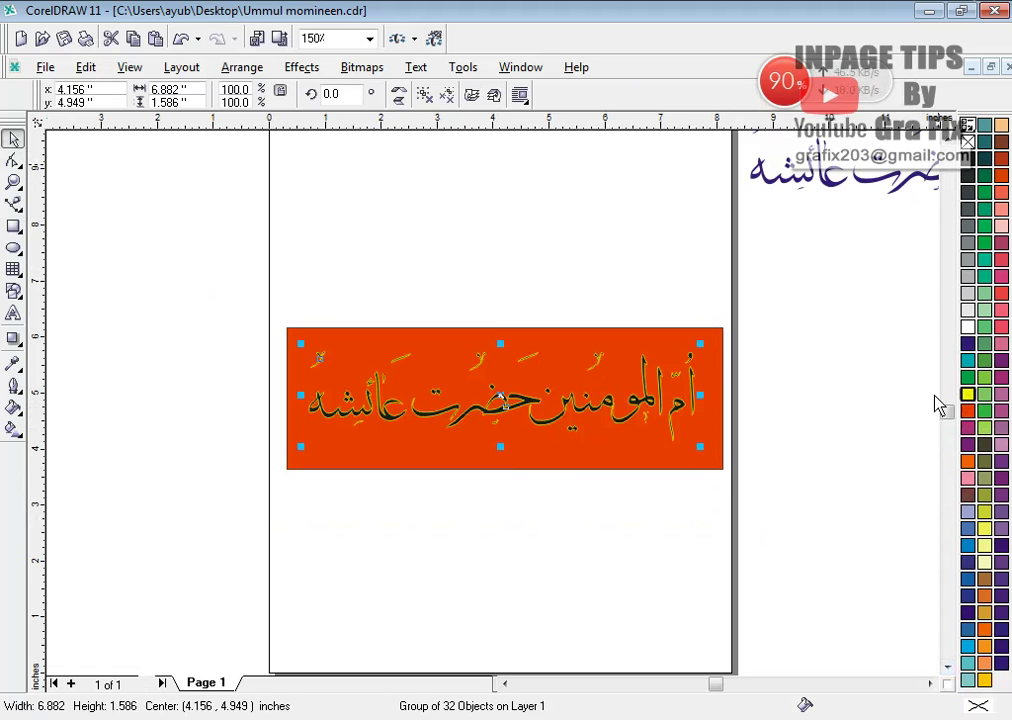
Set the calligraphy group's outline to 2.0 pt with rounded corners and round line caps, placed behind the fill.
click(14, 386)
click(53, 397)
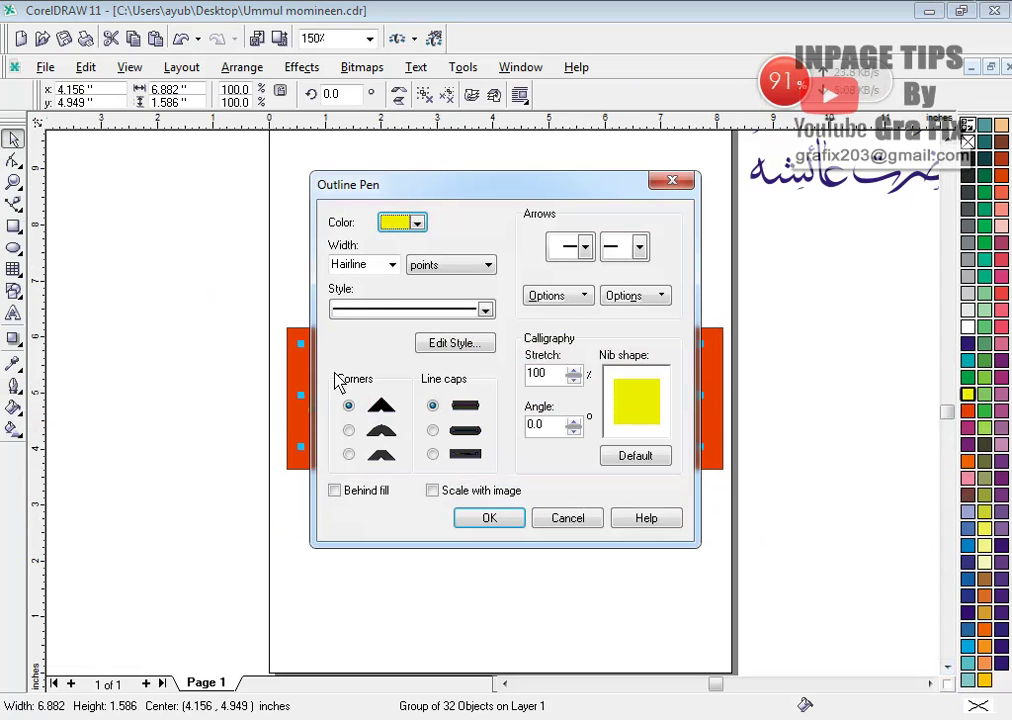
click(392, 265)
click(376, 335)
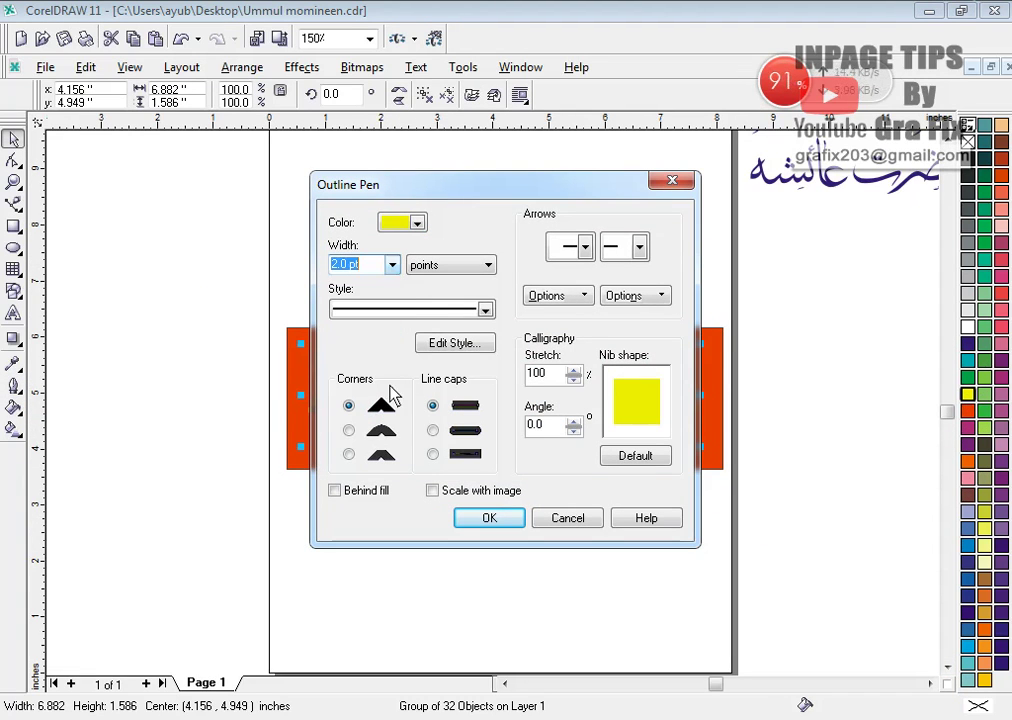
click(349, 431)
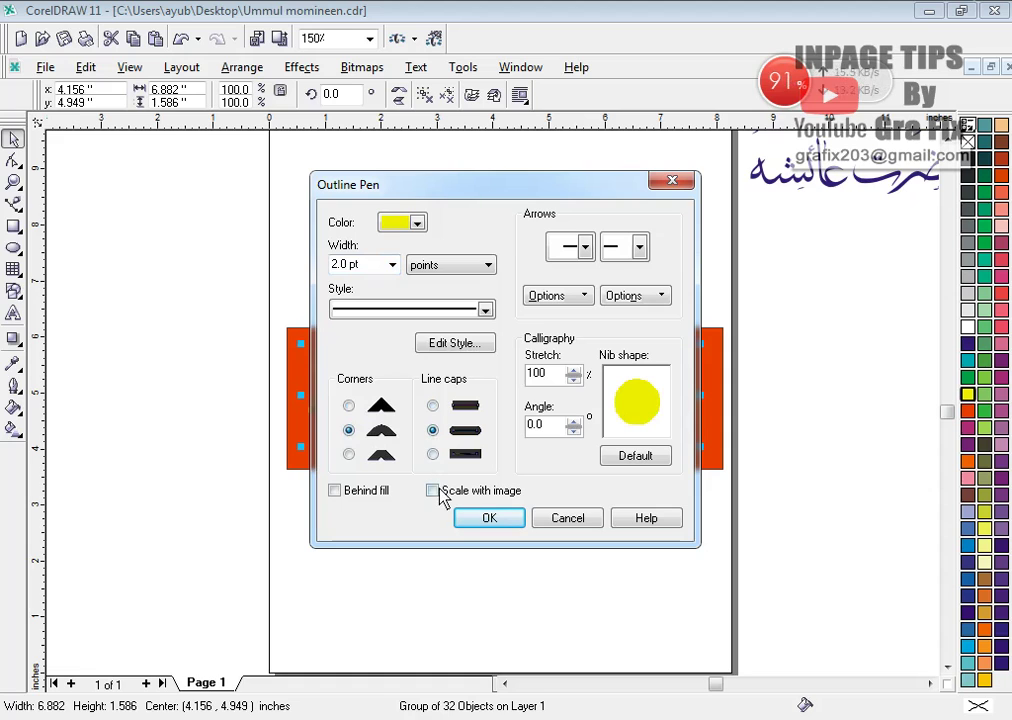
click(336, 491)
click(486, 517)
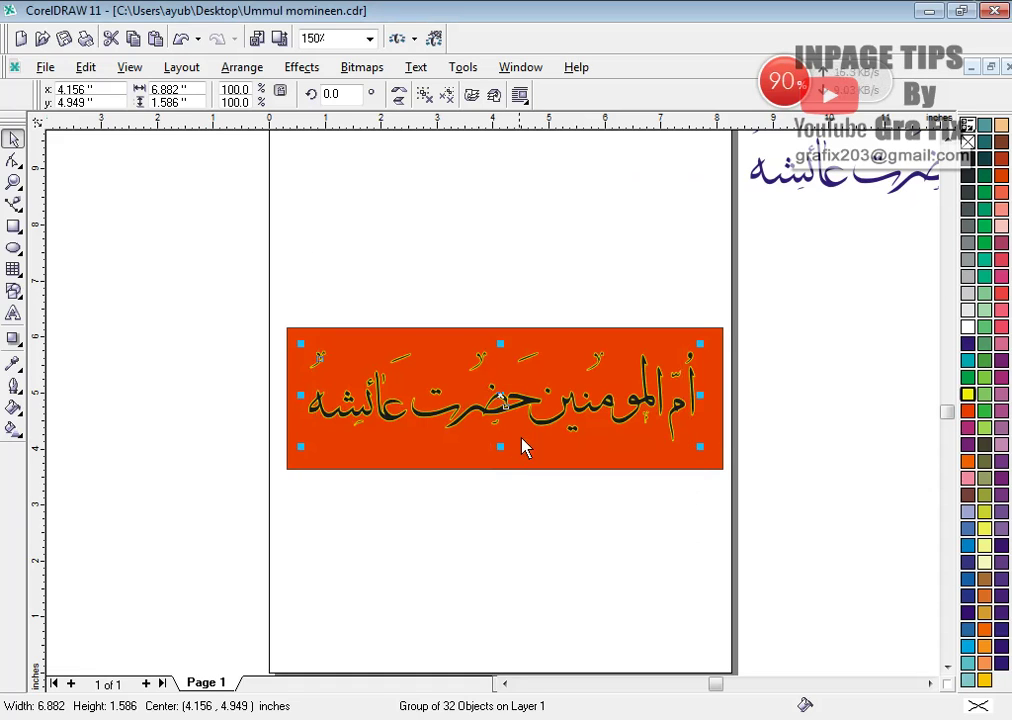
Try Dark Brown, Pastel Blue, Twilight Blue, Deep Navy Blue, Desert Blue and white fills on the background rectangle, undoing the white one.
scroll(533, 420, up, 2)
scroll(533, 420, up, 3)
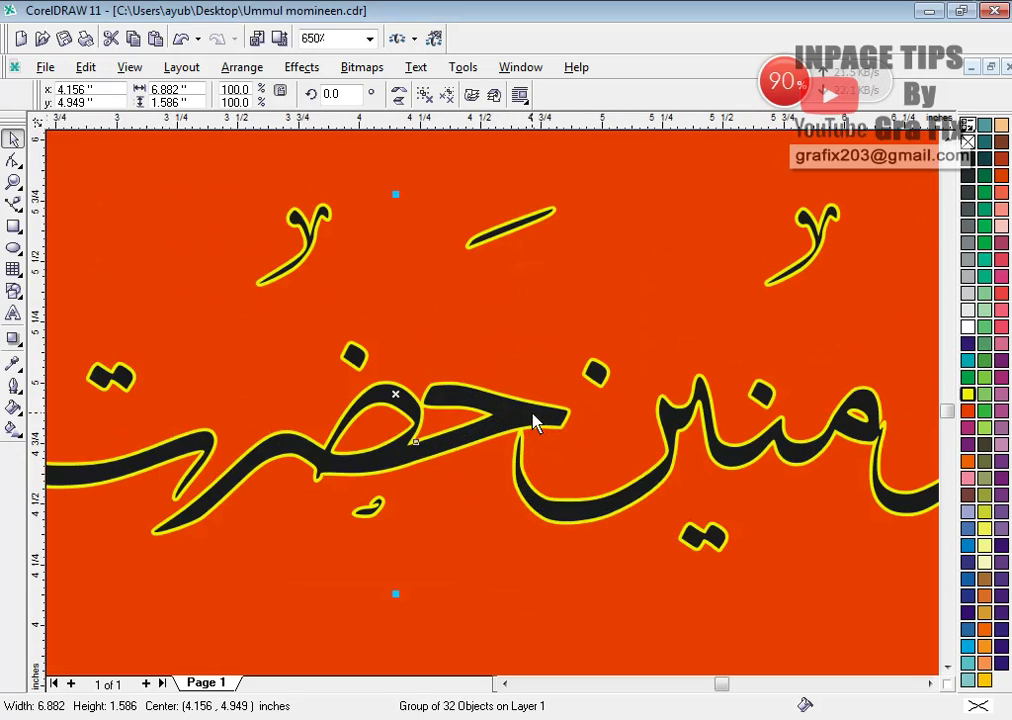
scroll(533, 420, down, 3)
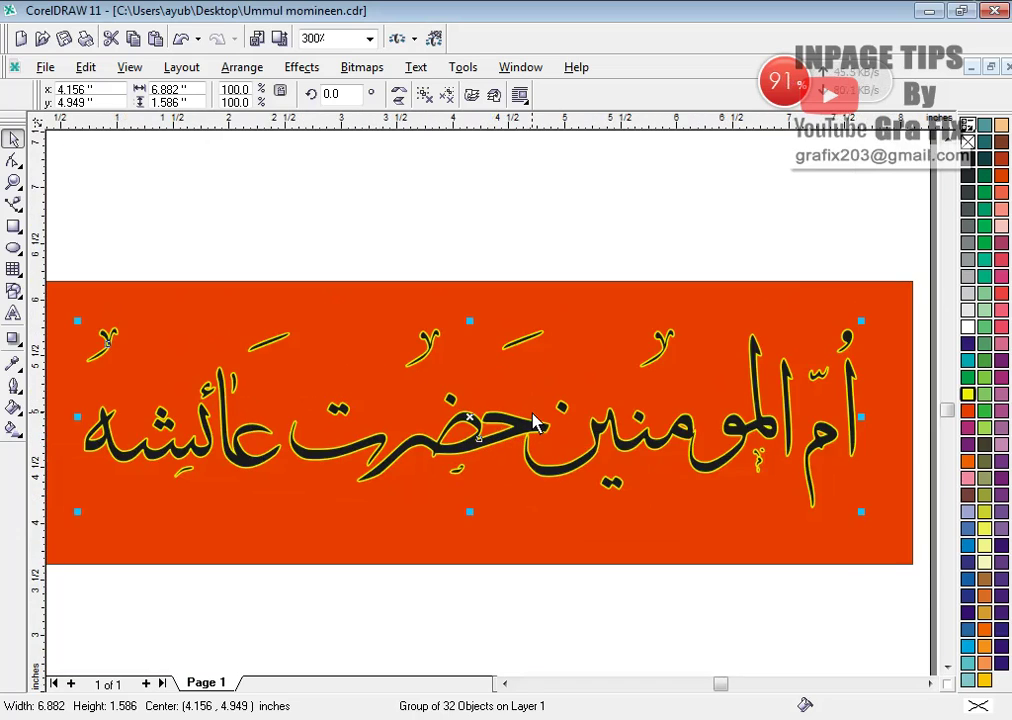
scroll(533, 420, down, 1)
click(600, 527)
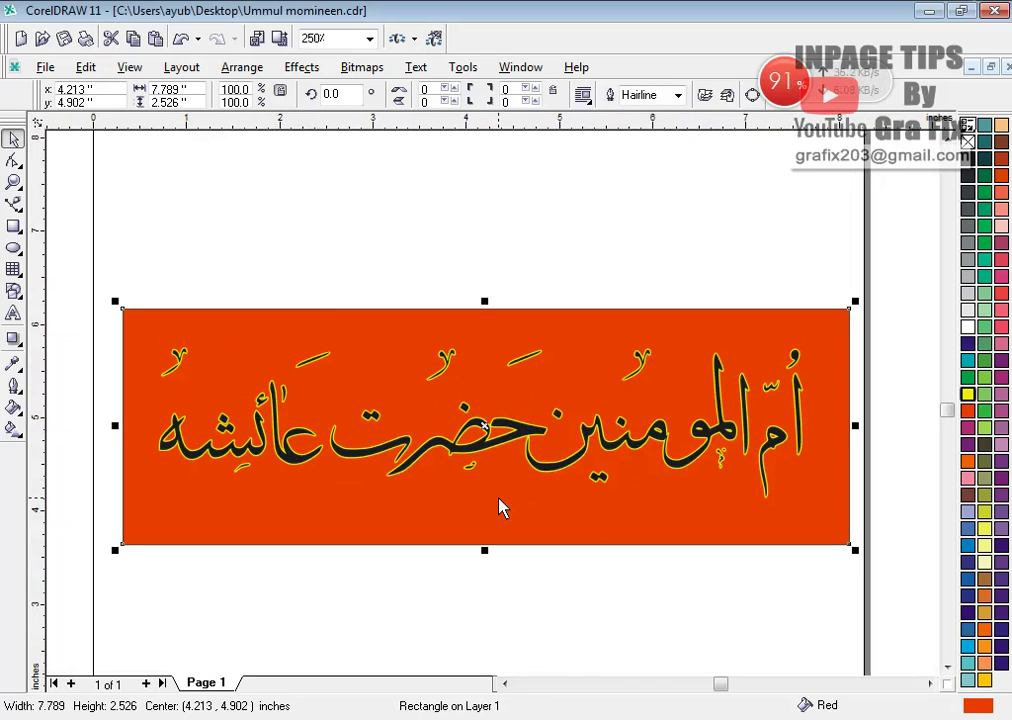
click(975, 508)
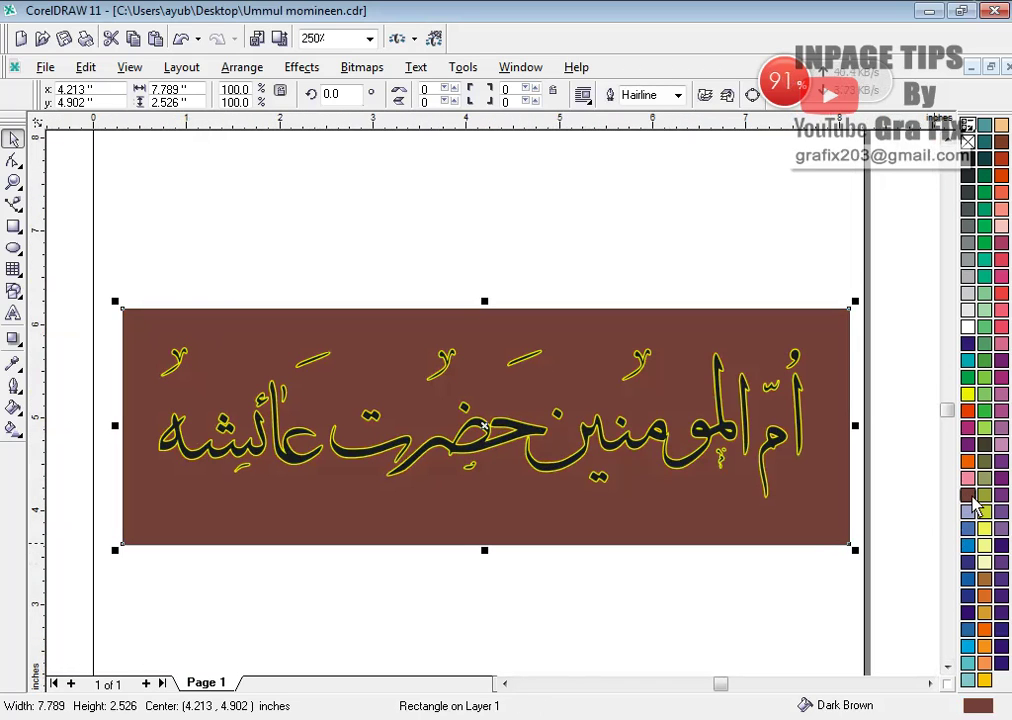
click(975, 512)
click(975, 529)
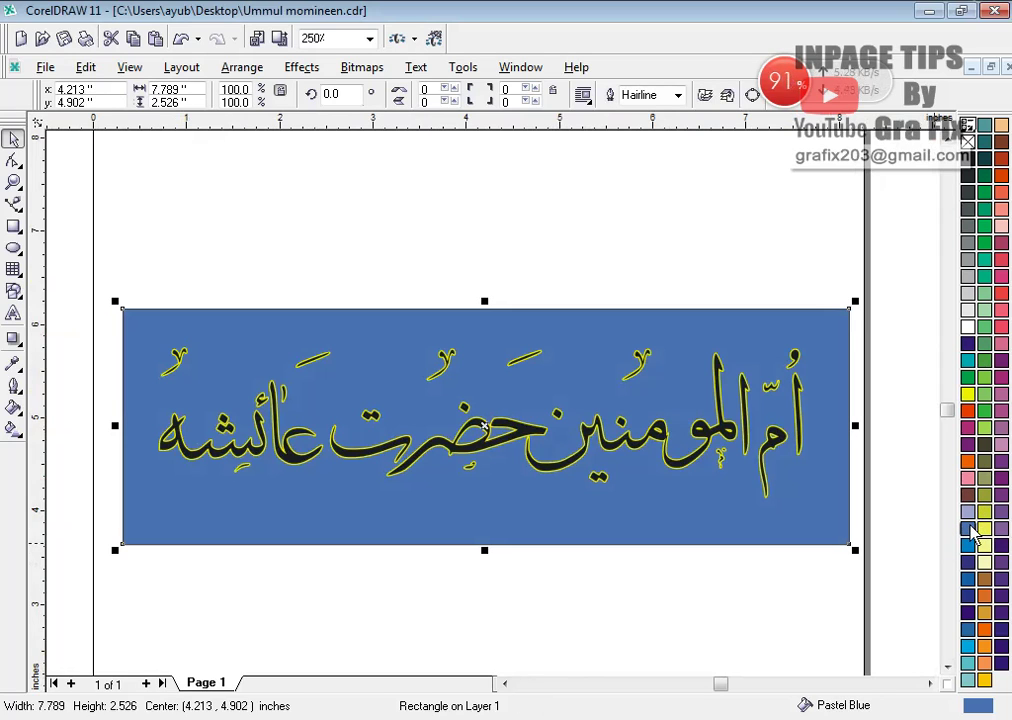
click(970, 580)
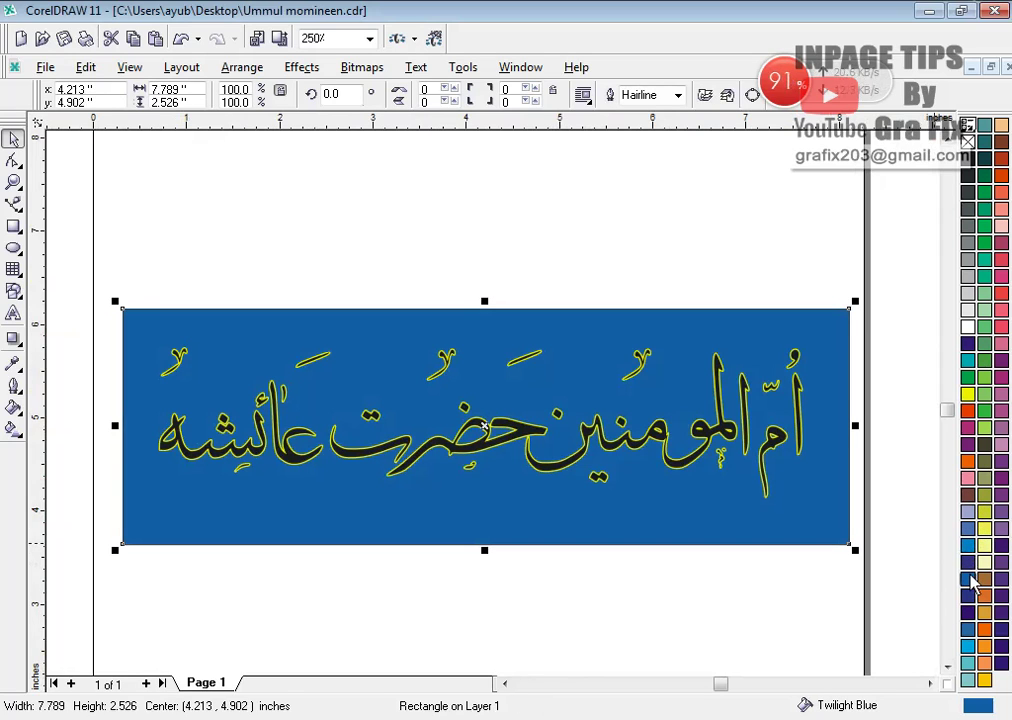
click(969, 611)
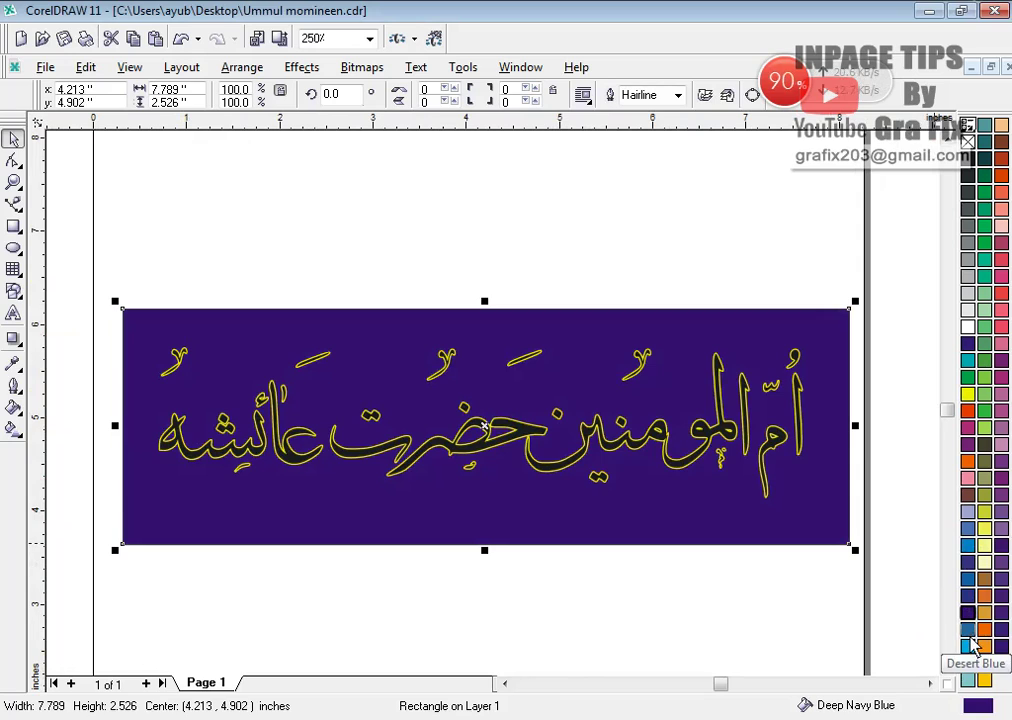
click(971, 632)
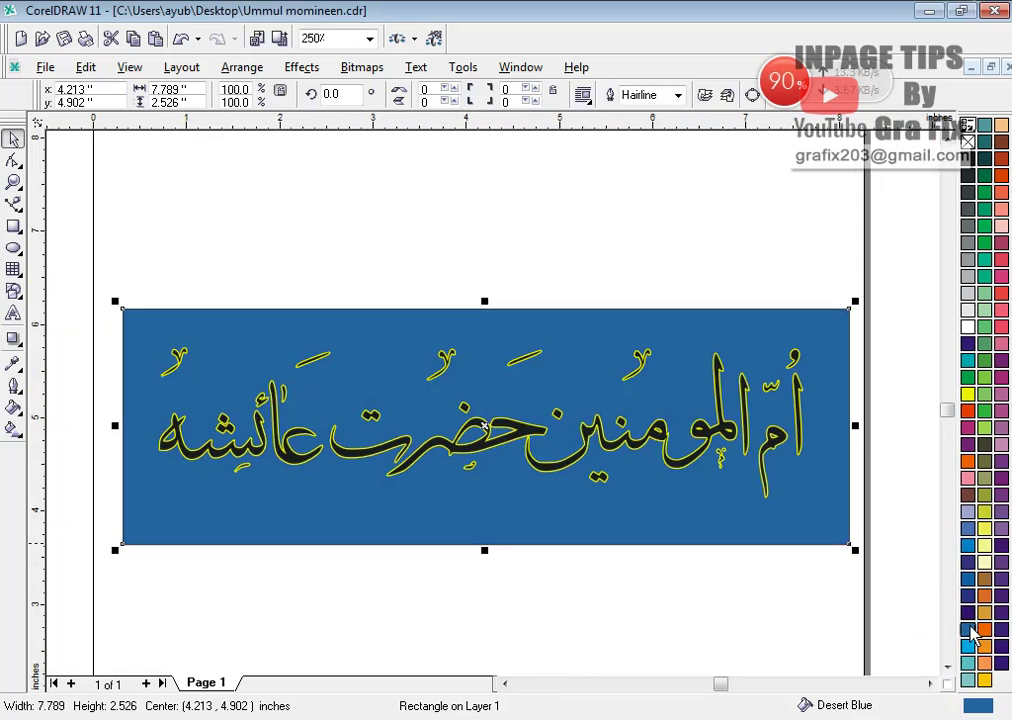
click(968, 327)
key(ctrl+z)
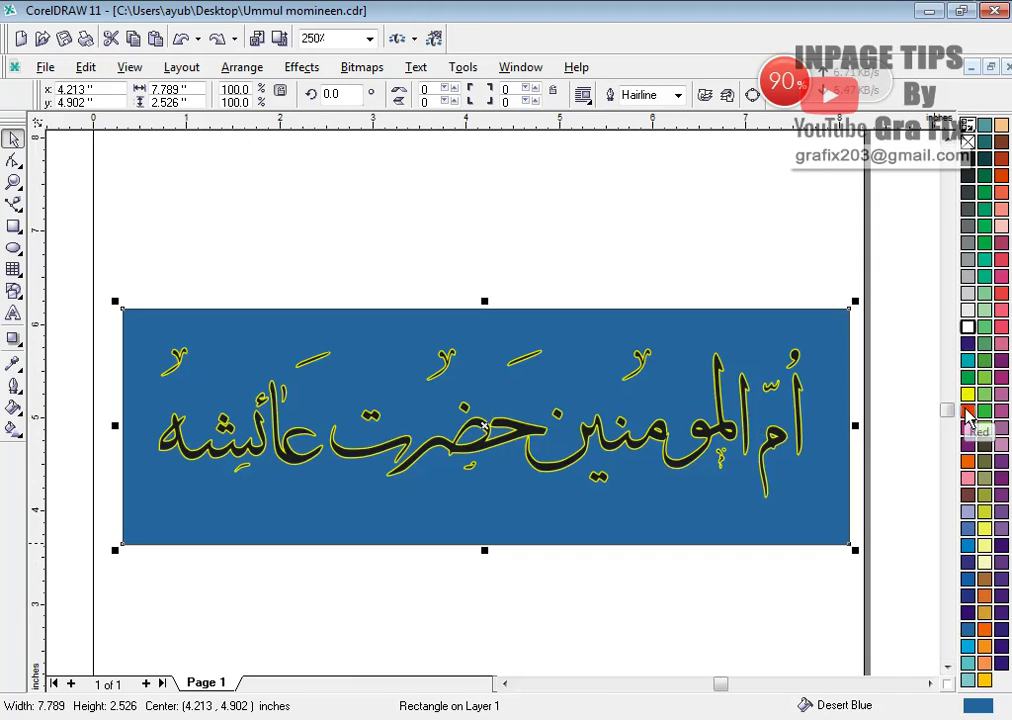
Recolour the background rectangle with Magenta, replace that with a pinkish red fill, and deselect it.
click(968, 427)
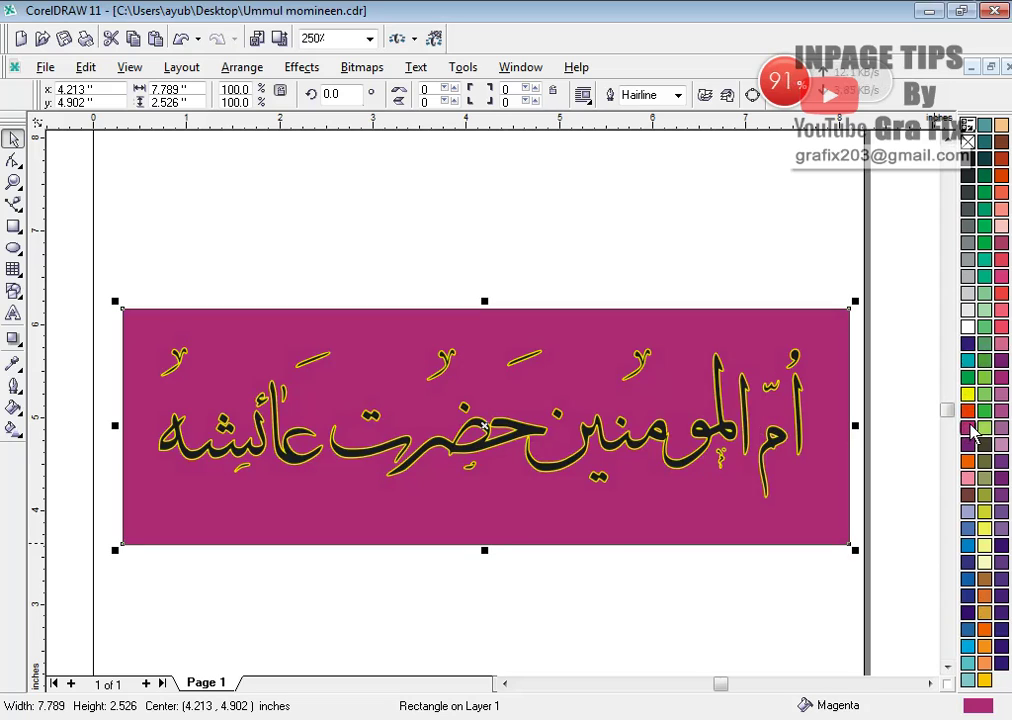
click(1002, 335)
click(629, 581)
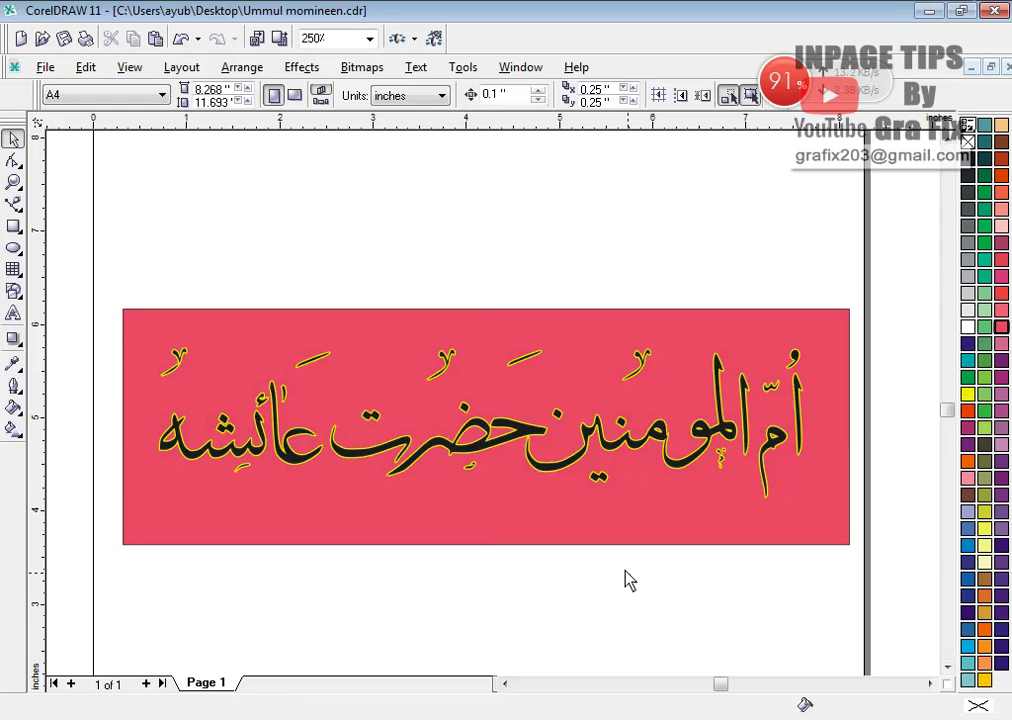
Examine the outlined calligraphy on its coloured rectangle up close and within the whole page.
click(563, 475)
scroll(560, 472, up, 5)
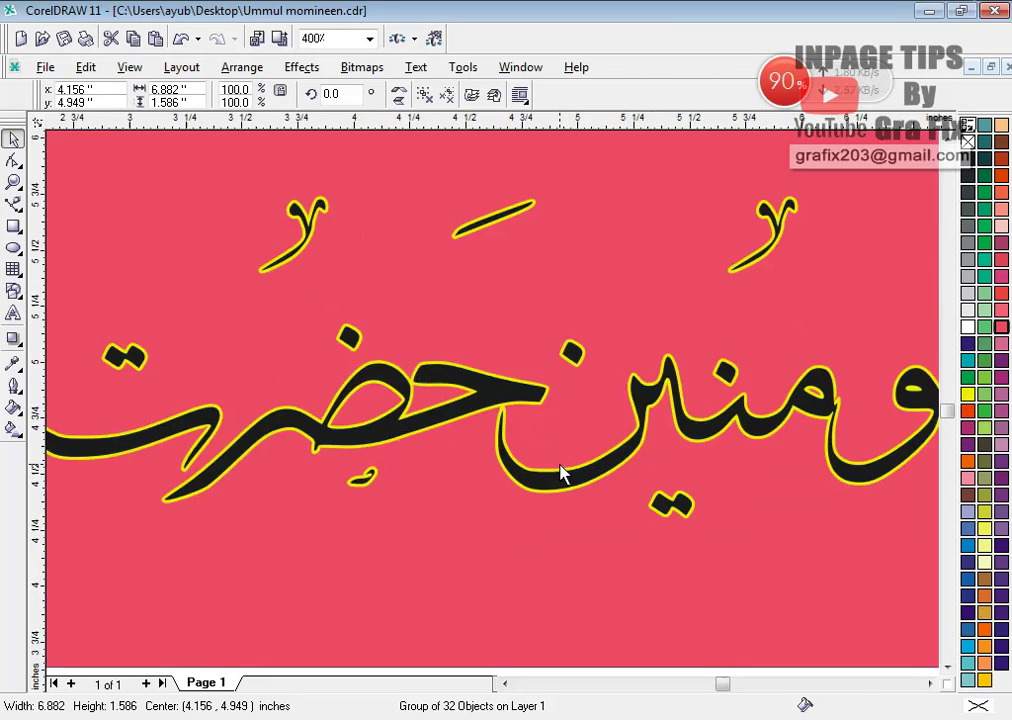
scroll(551, 508, down, 8)
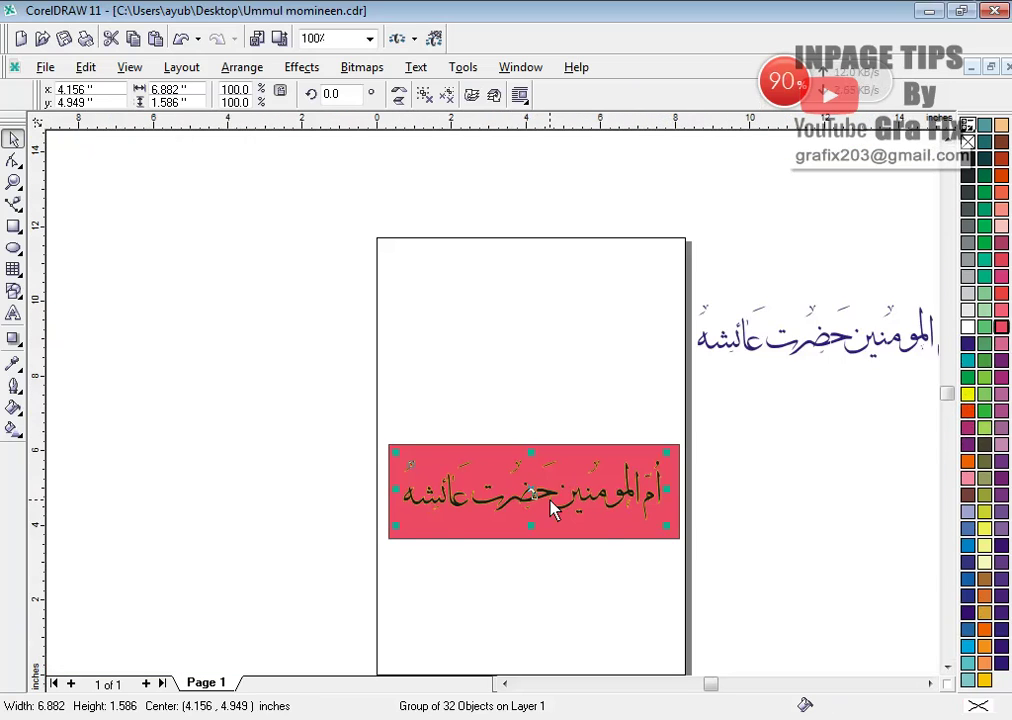
scroll(551, 508, up, 5)
scroll(551, 508, down, 5)
scroll(551, 508, up, 3)
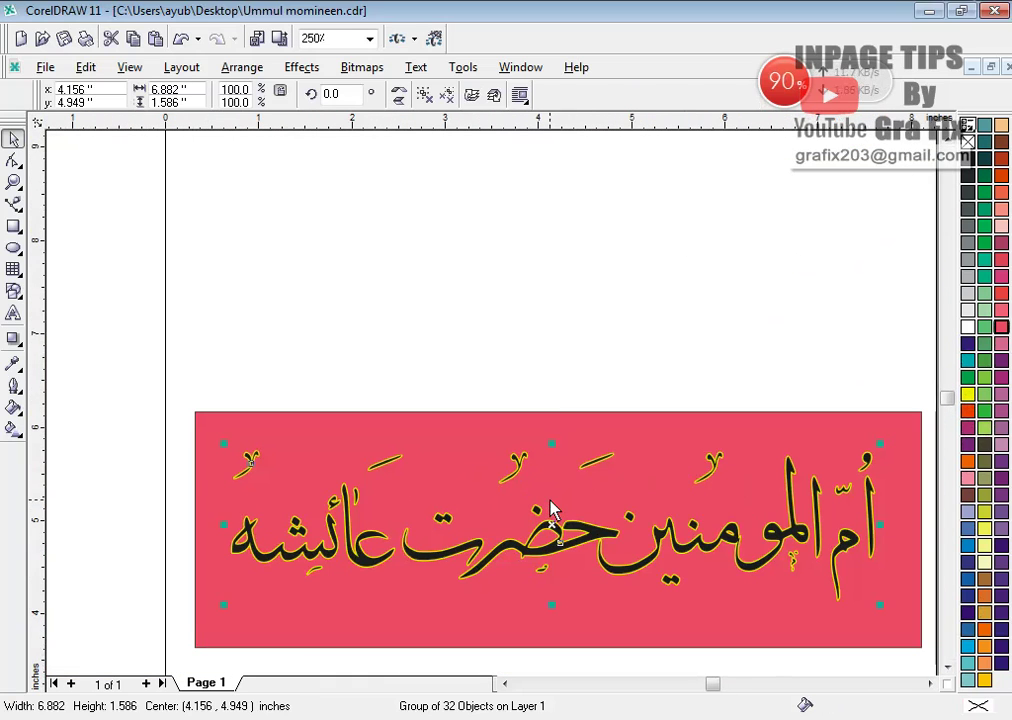
click(562, 368)
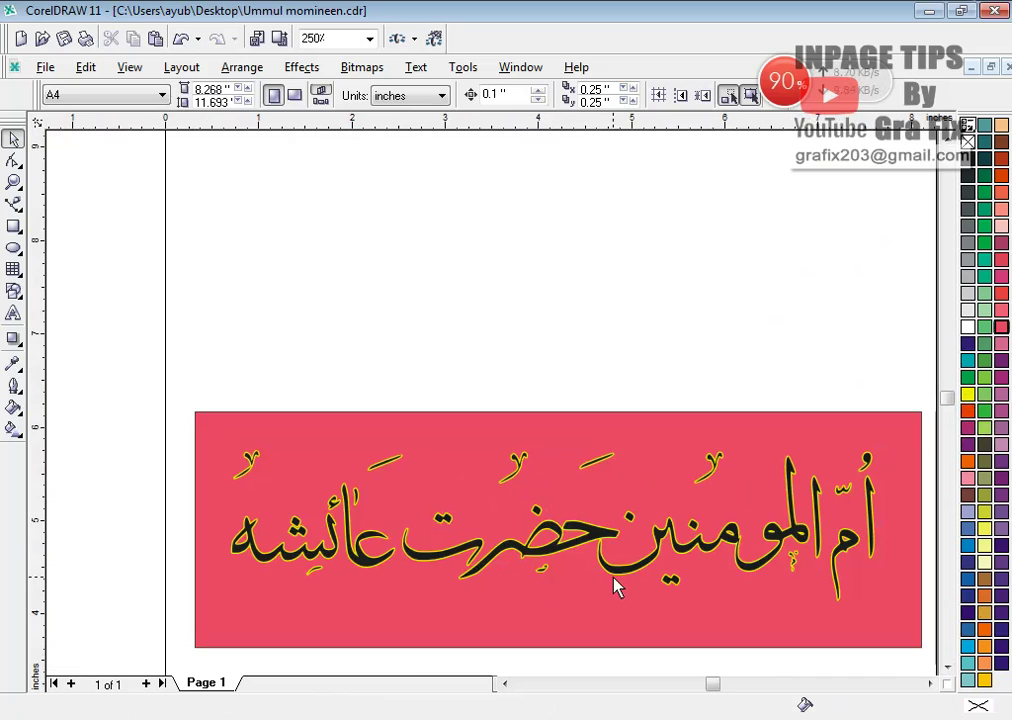
click(890, 719)
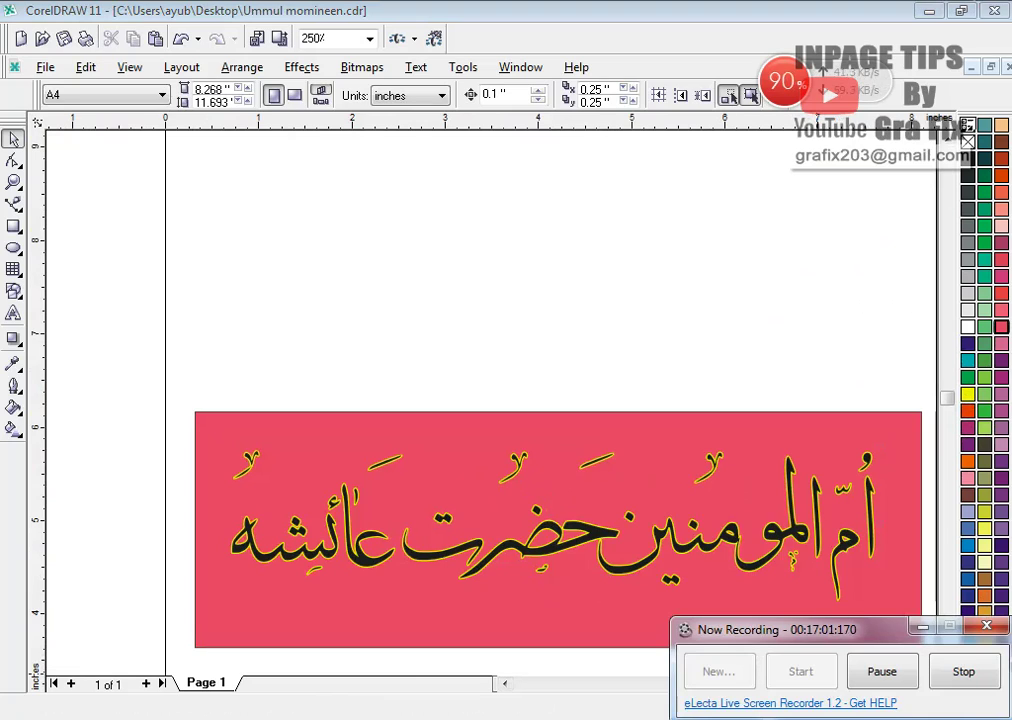